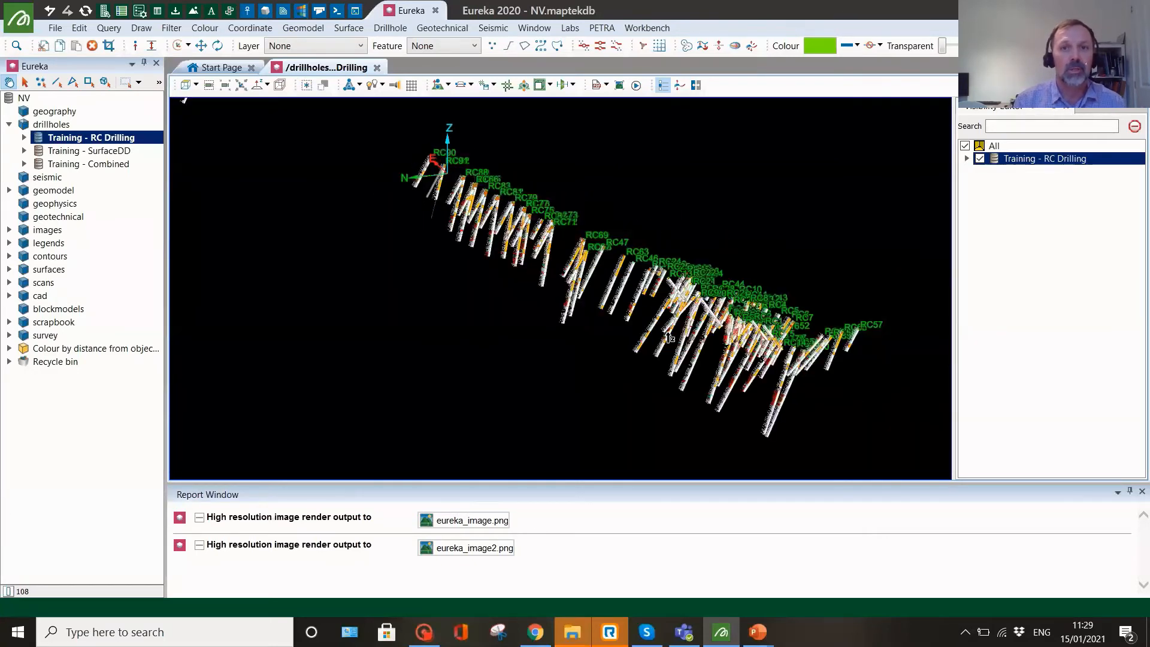
Step: Examine the gold assay labels and lithology colouring along the RC drillholes
scroll(683, 332, "up", 6)
scroll(684, 333, "up", 3)
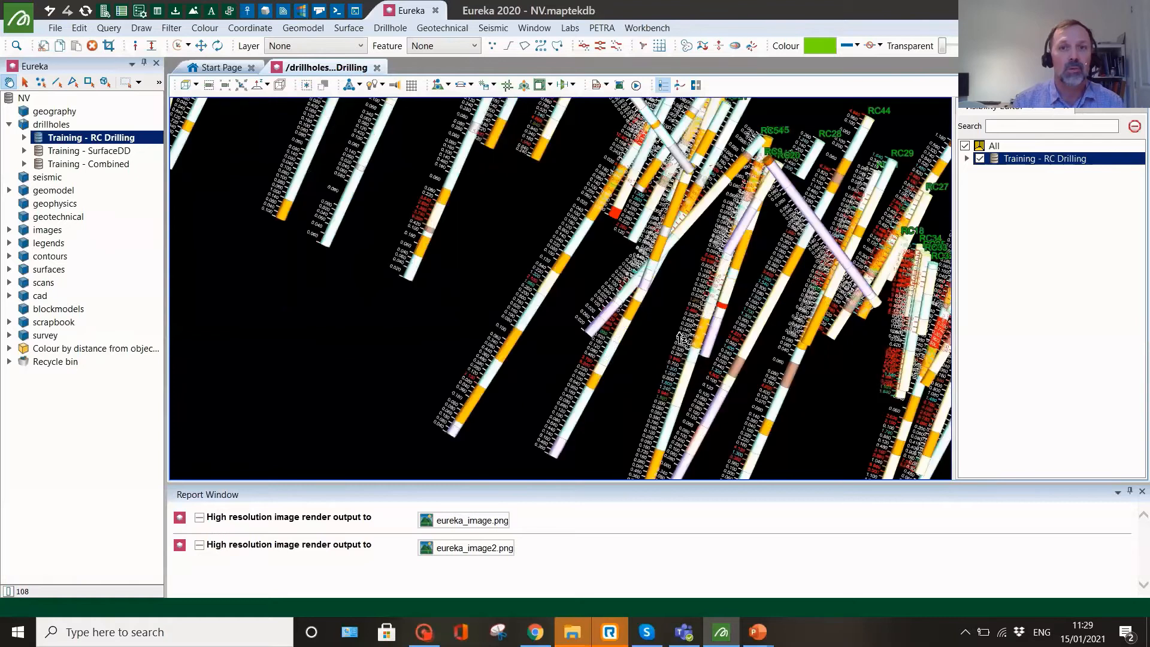
scroll(680, 341, "up", 2)
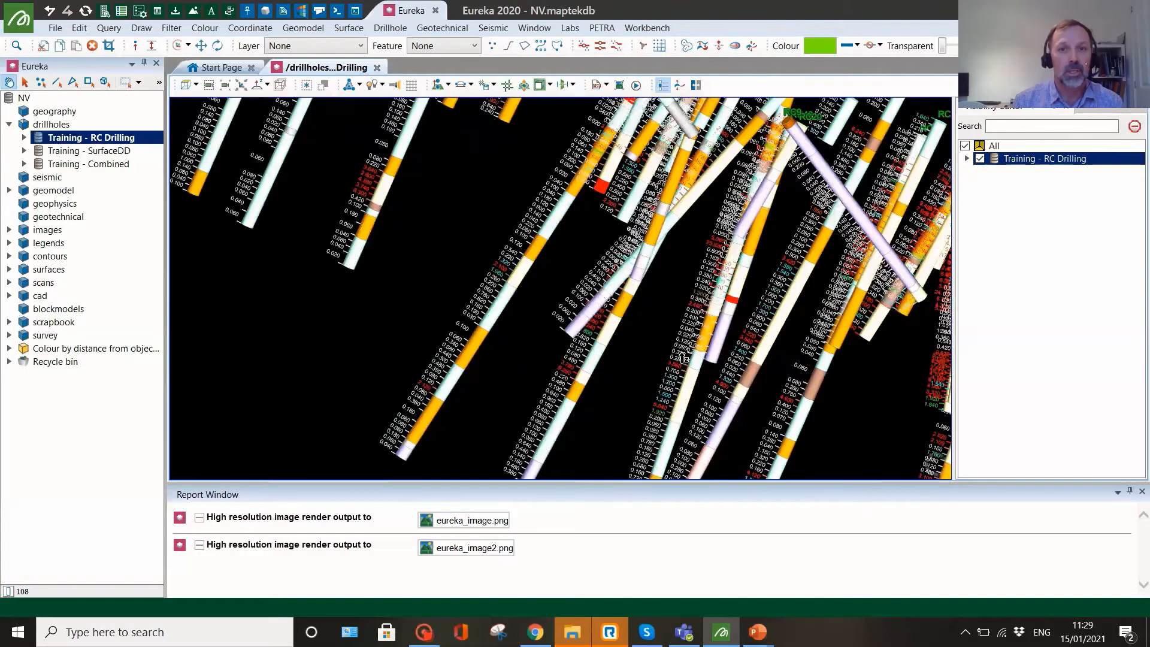
scroll(677, 364, "up", 2)
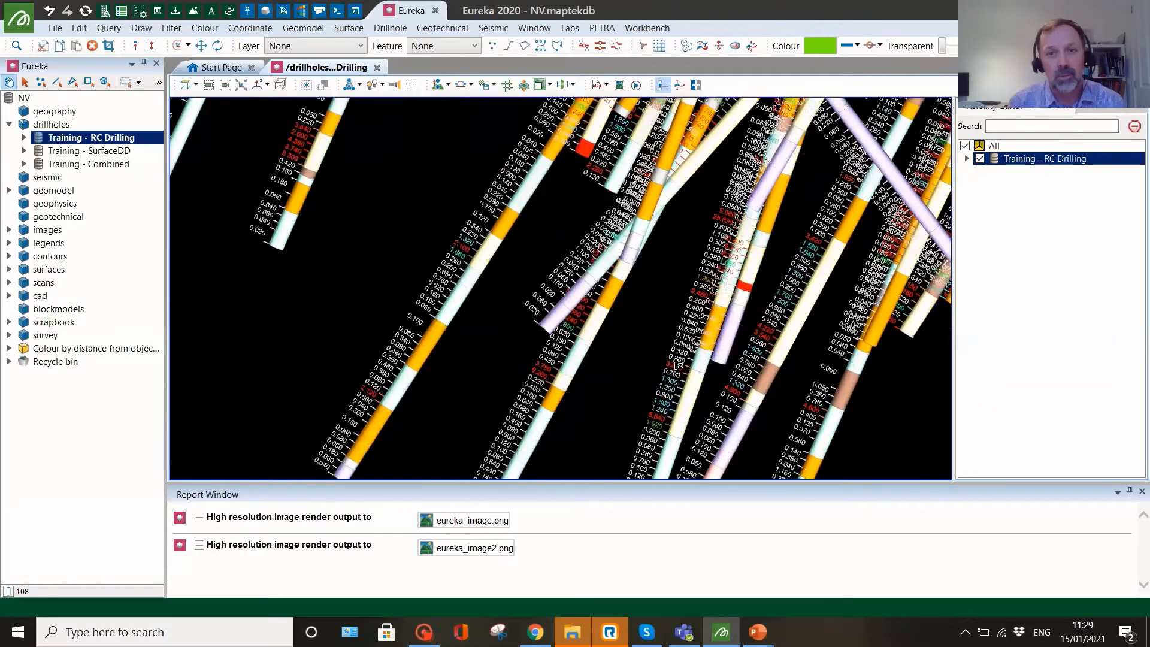
mouse_move(679, 364)
middle_mouse_down()
mouse_move(689, 367)
mouse_move(676, 372)
middle_mouse_up()
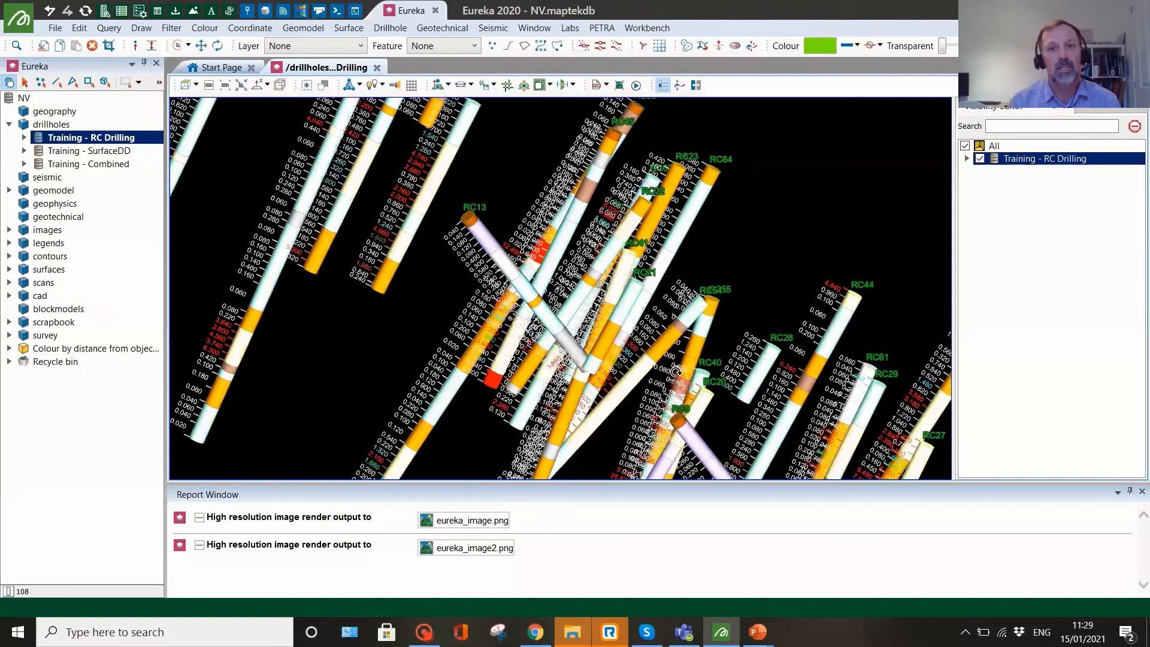
scroll(690, 382, "down", 5)
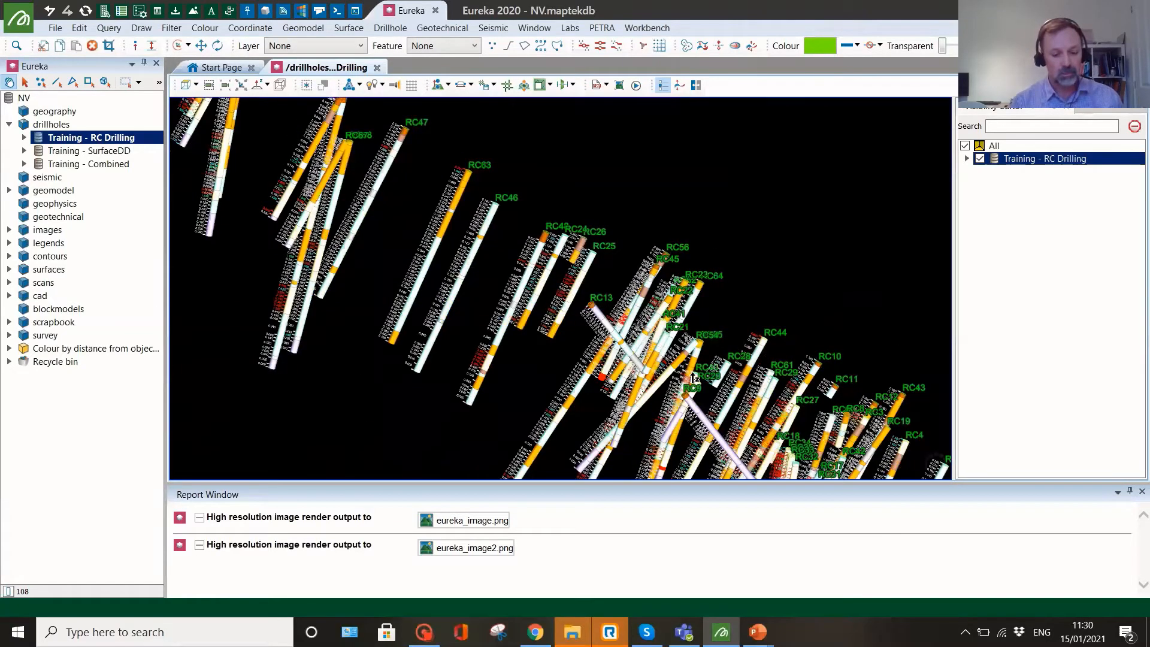
middle_click_drag(694, 379, 708, 349)
Step: Replace the RC drilling database in the view with Training - SurfaceDD and view its drillhole traces from the side
left_click(121, 139)
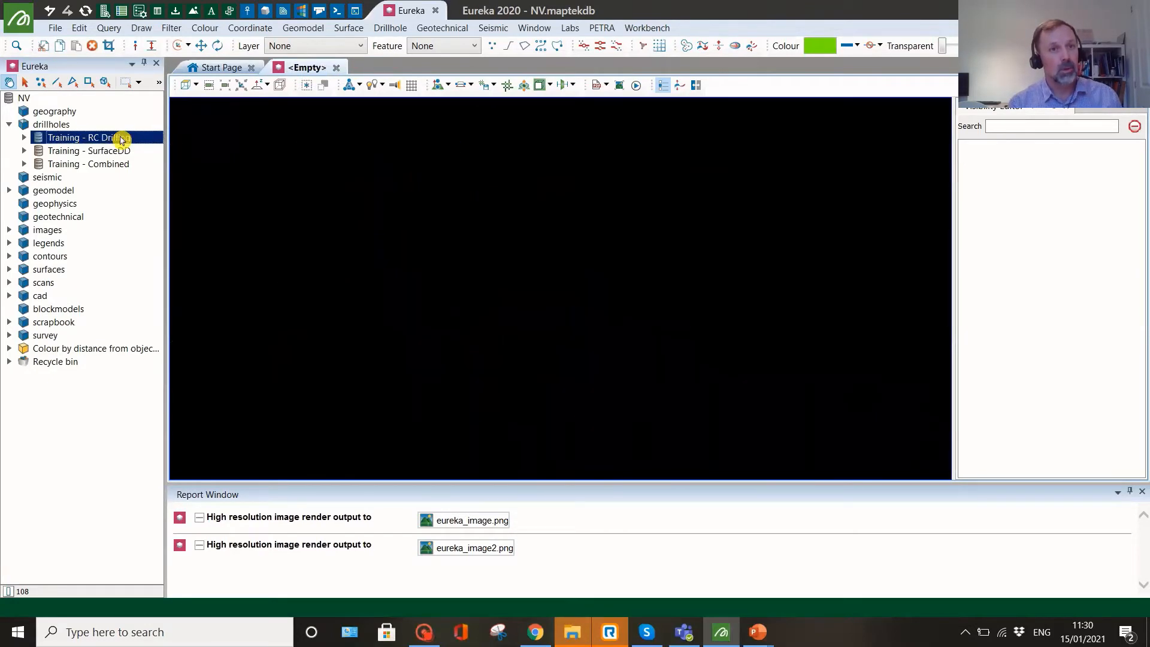
left_click(114, 154)
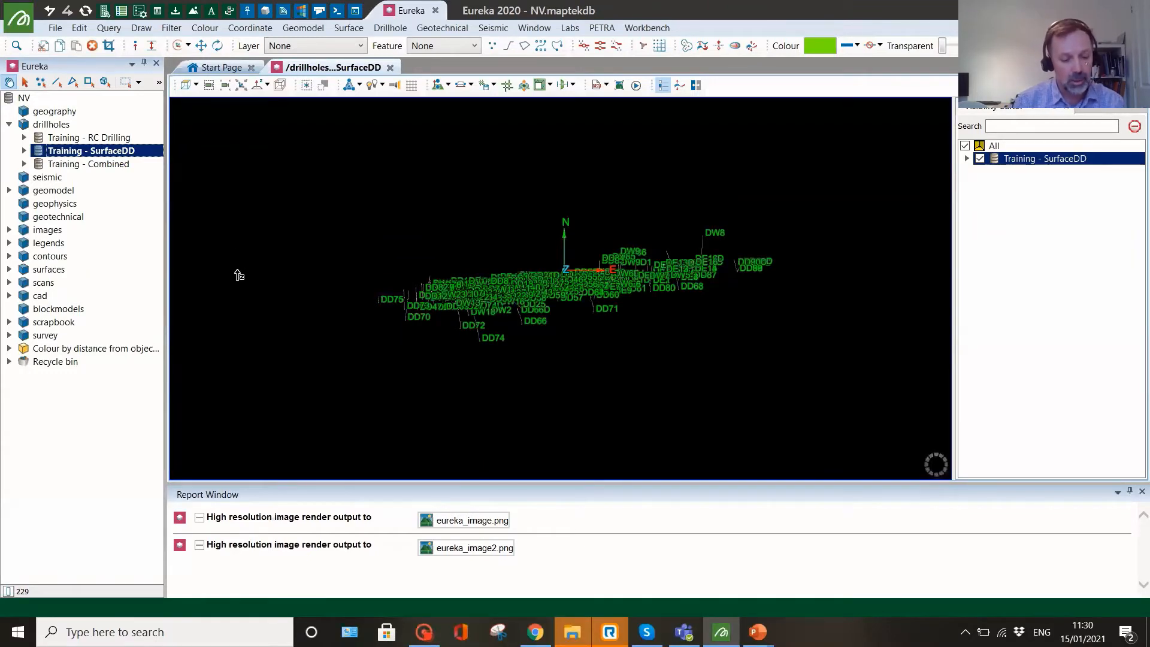
left_click_drag(400, 305, 594, 150)
right_click_drag(594, 150, 589, 321)
left_click_drag(590, 321, 548, 296)
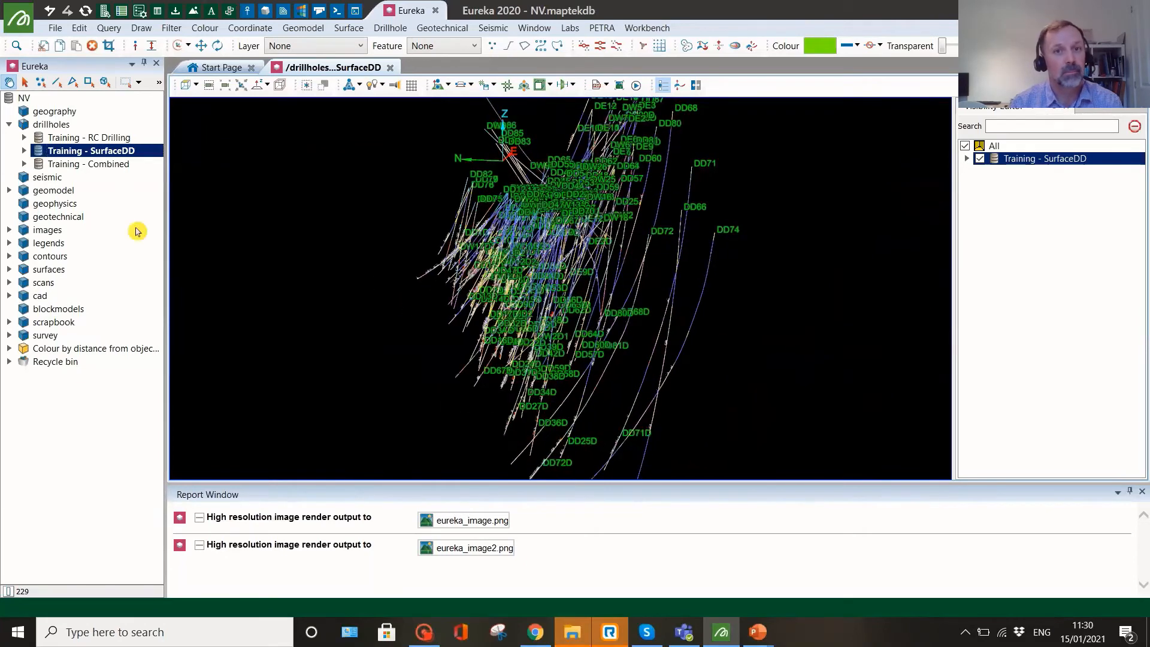
Step: Replace the SurfaceDD database in the view with Training - Combined and inspect the combined drillholes from the side
left_click(121, 154)
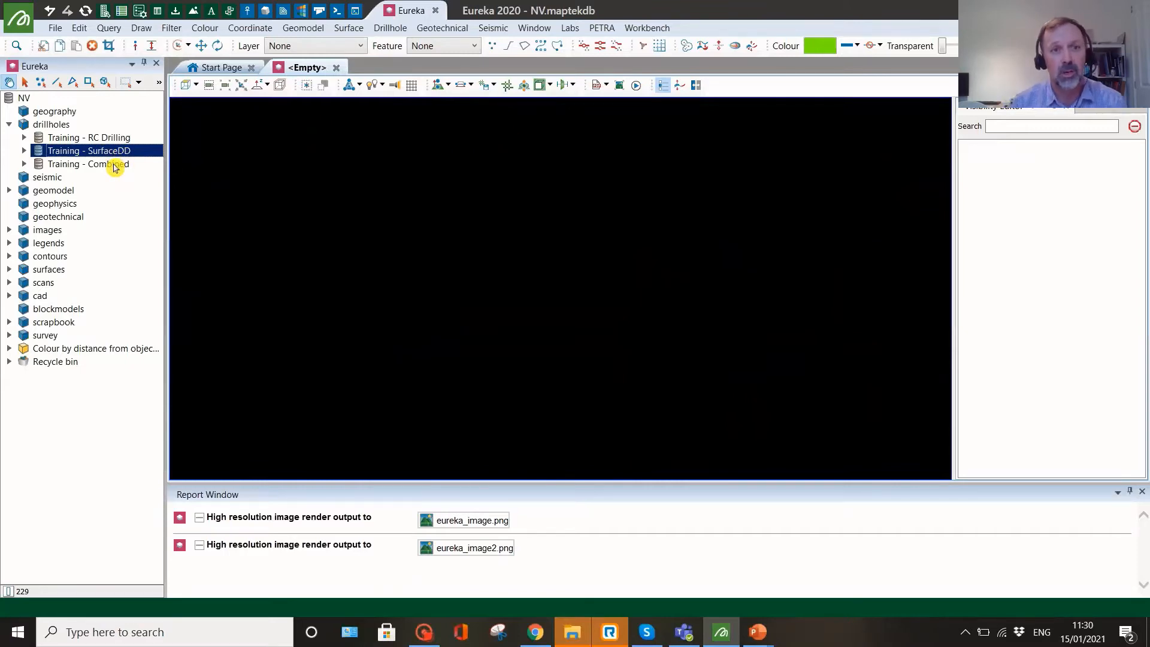
left_click(114, 165)
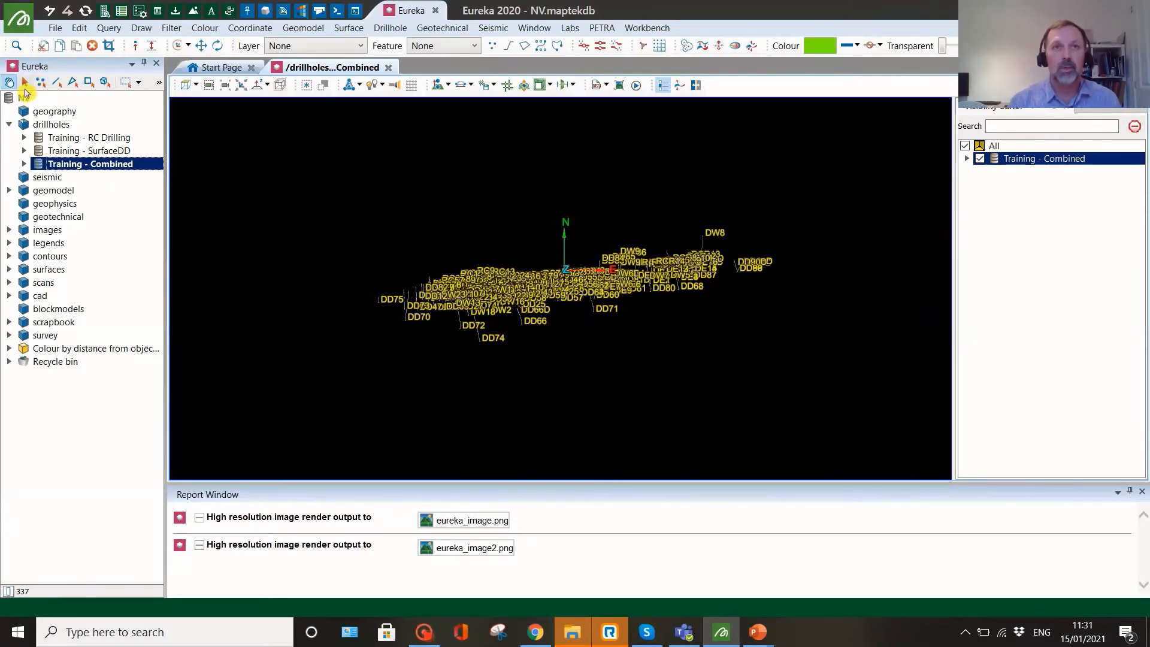
left_click(9, 84)
left_click_drag(380, 305, 522, 250)
scroll(572, 296, "up", 5)
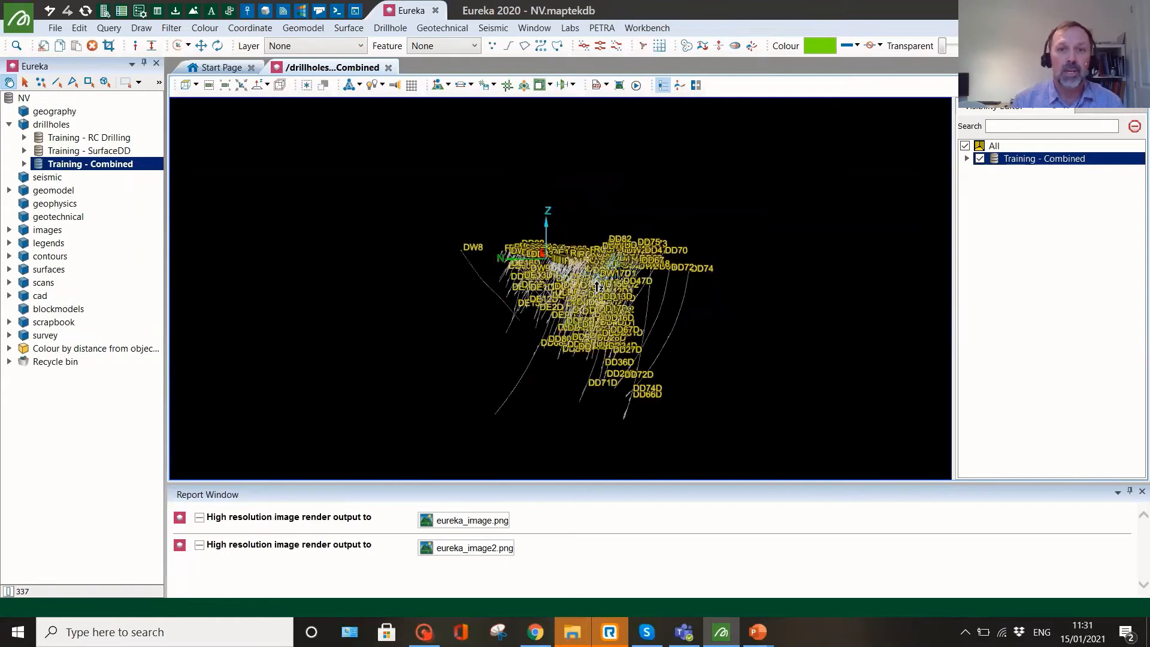
scroll(572, 296, "up", 2)
left_click_drag(555, 312, 605, 300)
scroll(603, 305, "down", 4)
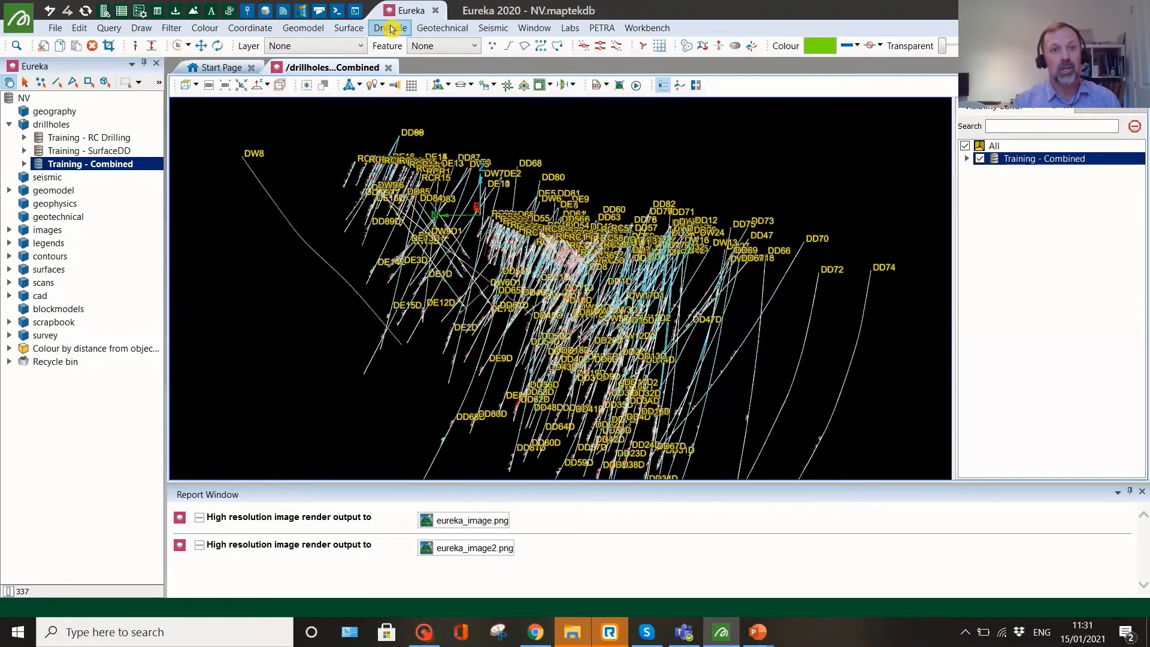
Step: Colour the combined drillholes by the CombinedReef STRAT field instead of ROCK CODE, using the CombinedReef:STRAT legend, and apply it to the selection
left_click(391, 29)
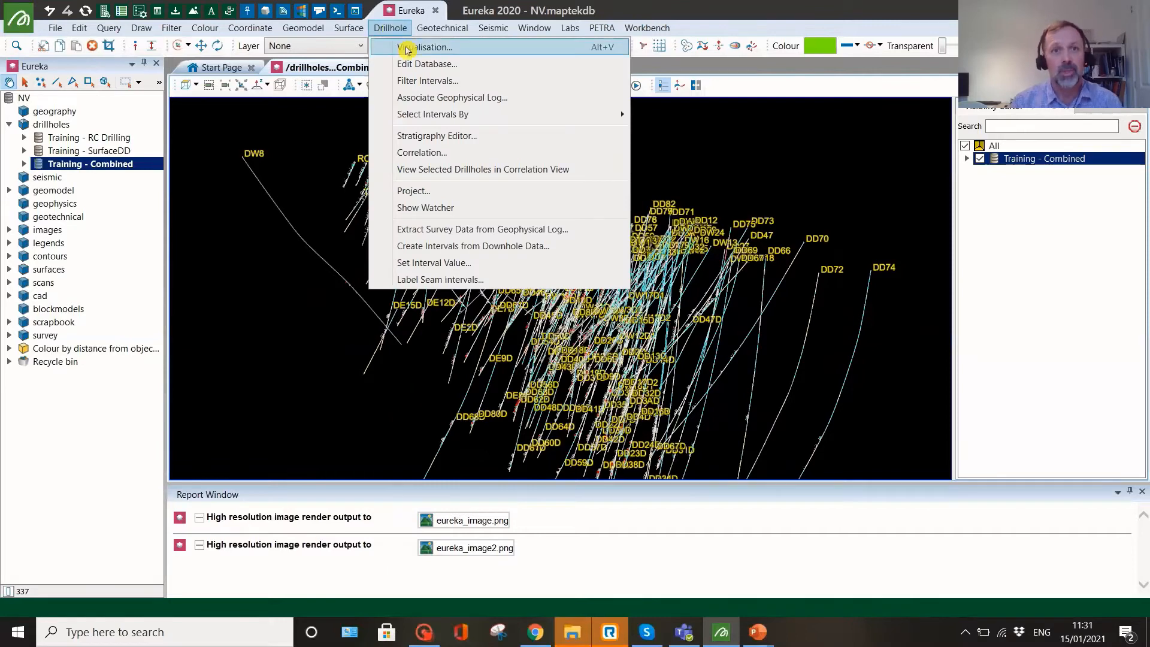
left_click(406, 49)
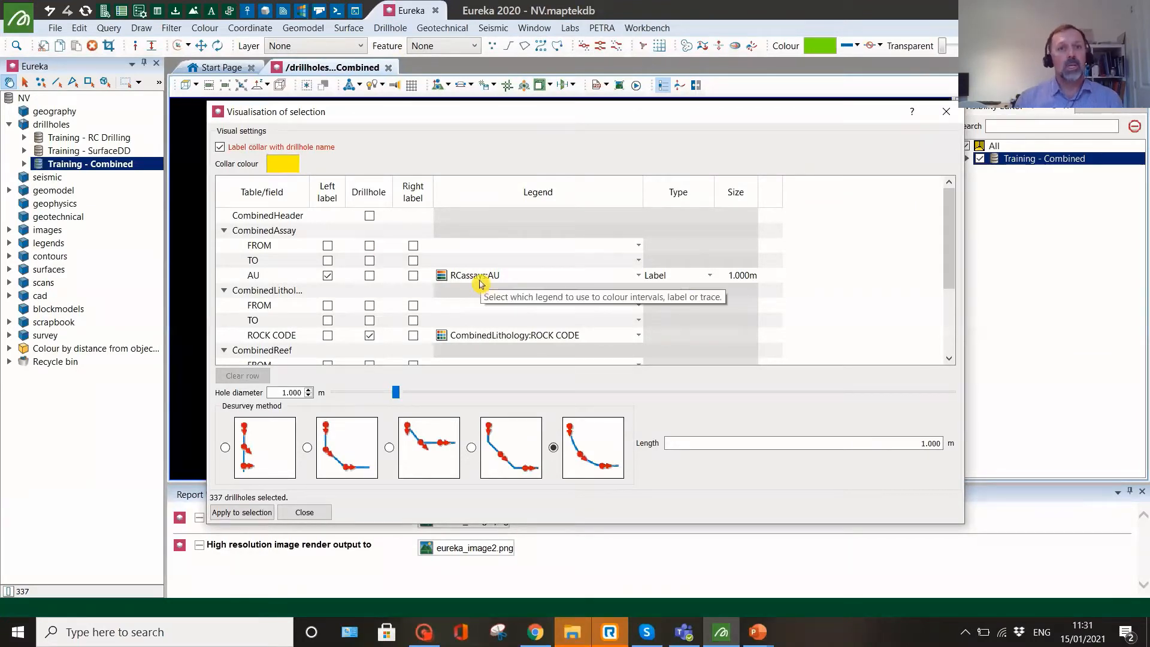
left_click(710, 278)
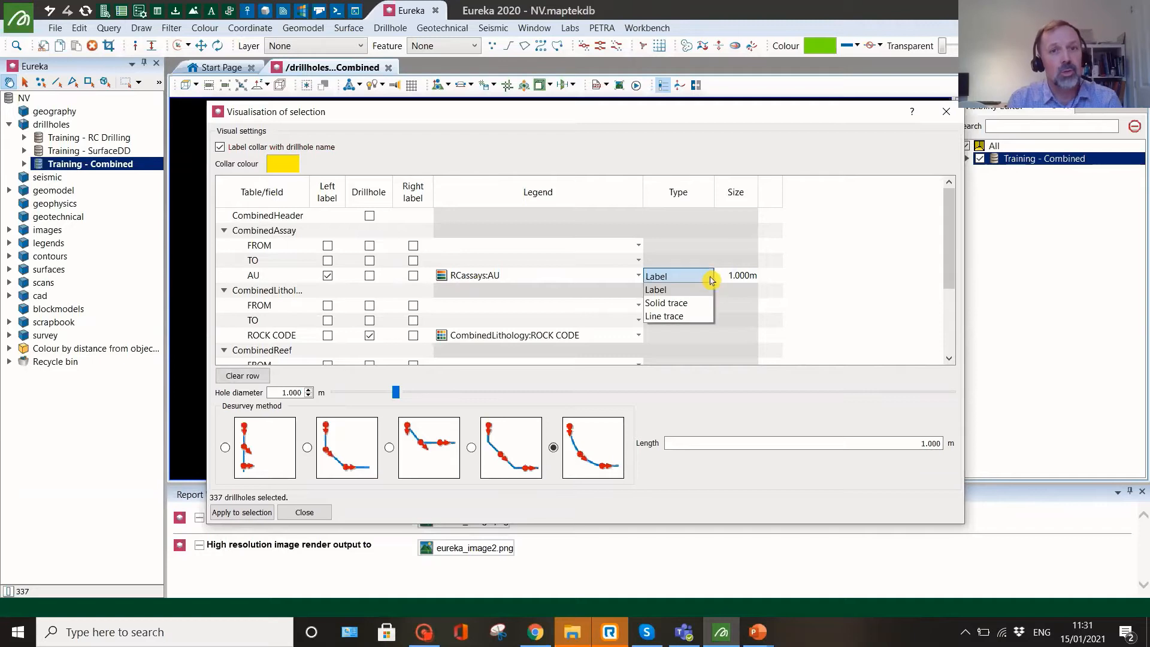
left_click(713, 280)
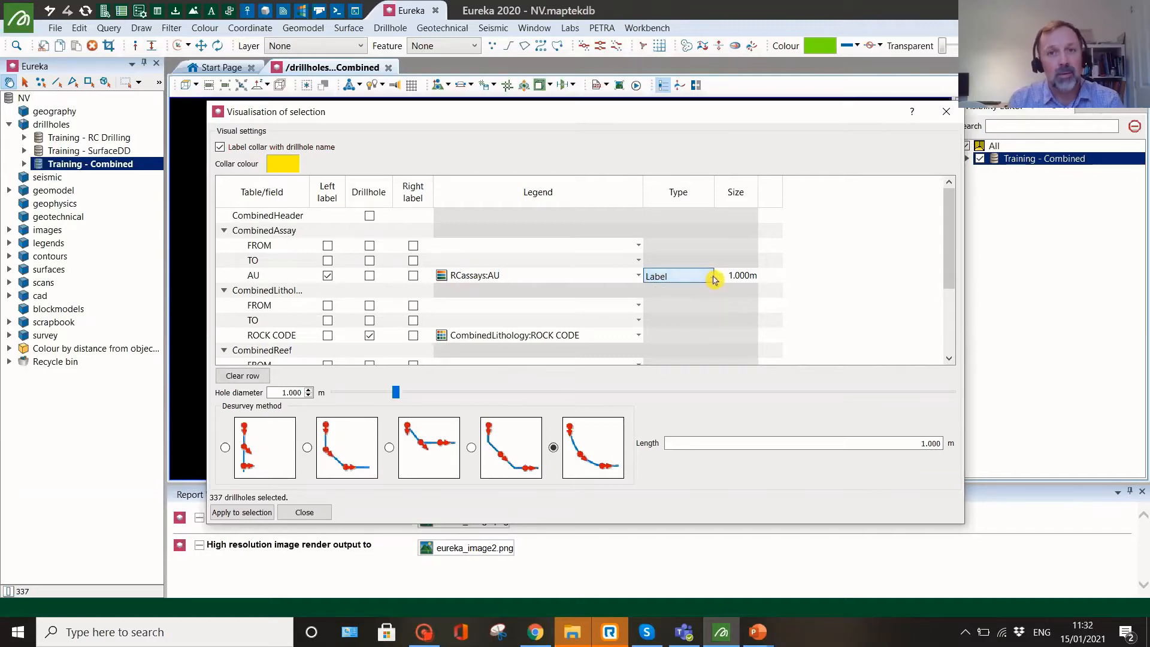
scroll(454, 317, "down", 1)
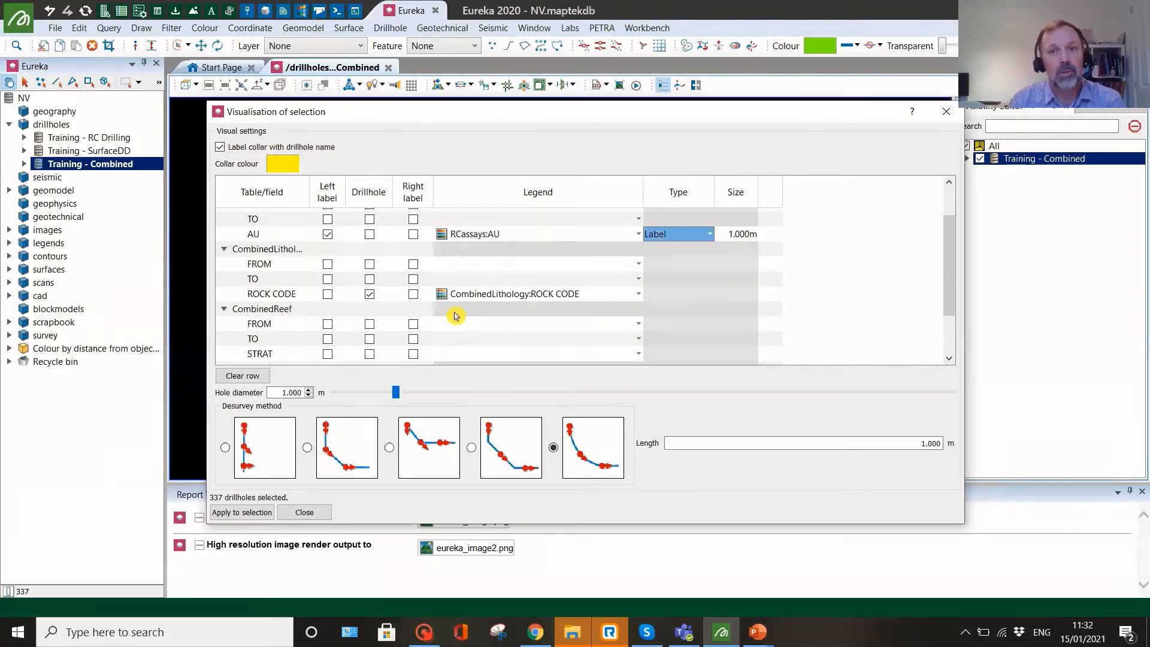
left_click(639, 300)
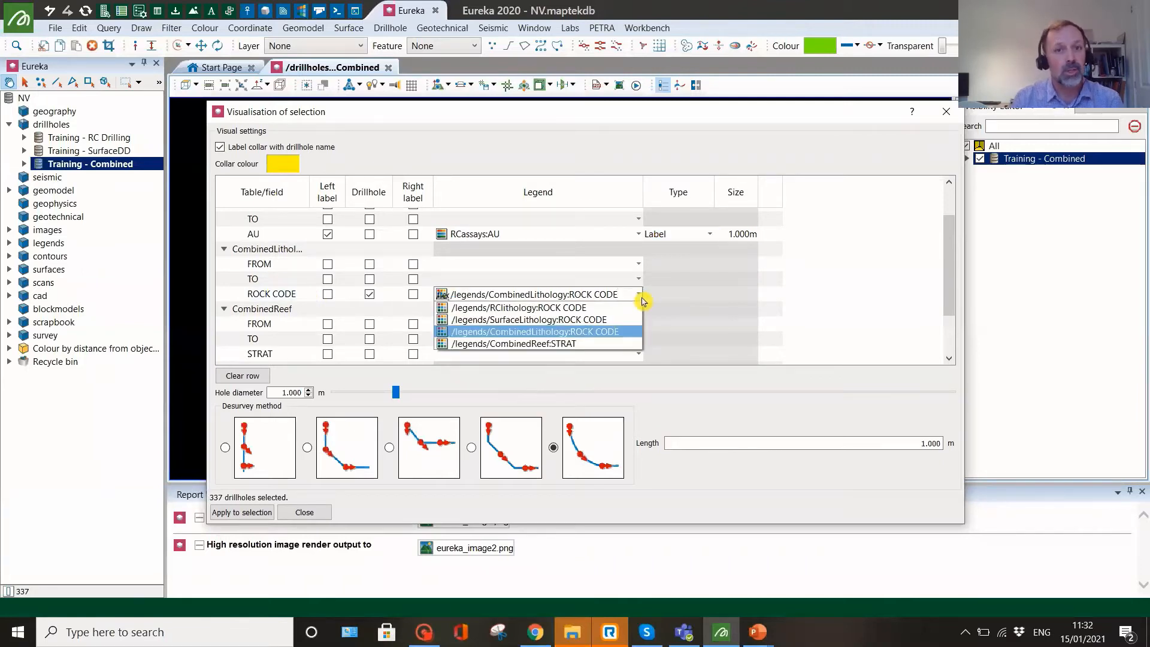
left_click(640, 297)
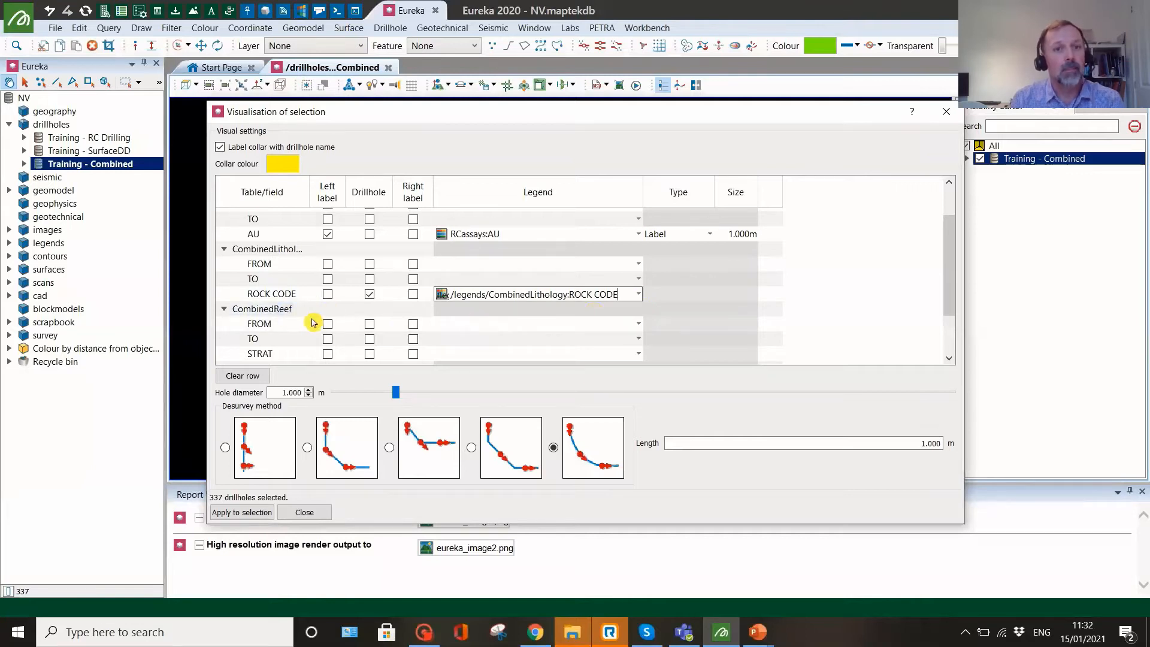
scroll(311, 322, "down", 1)
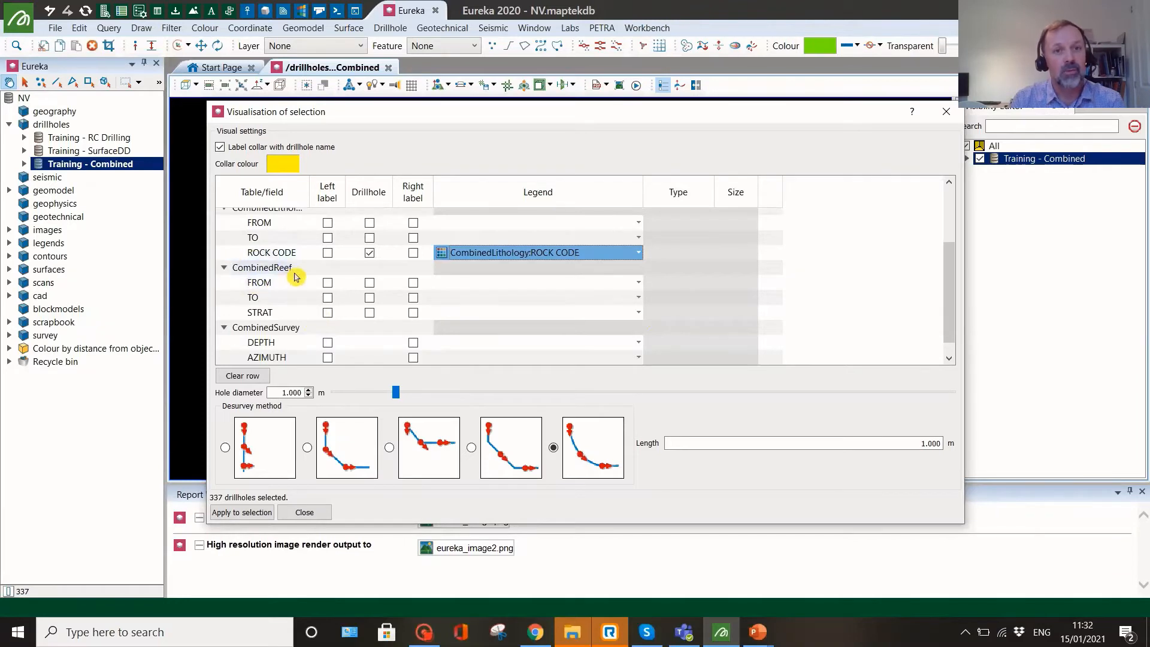
left_click(370, 313)
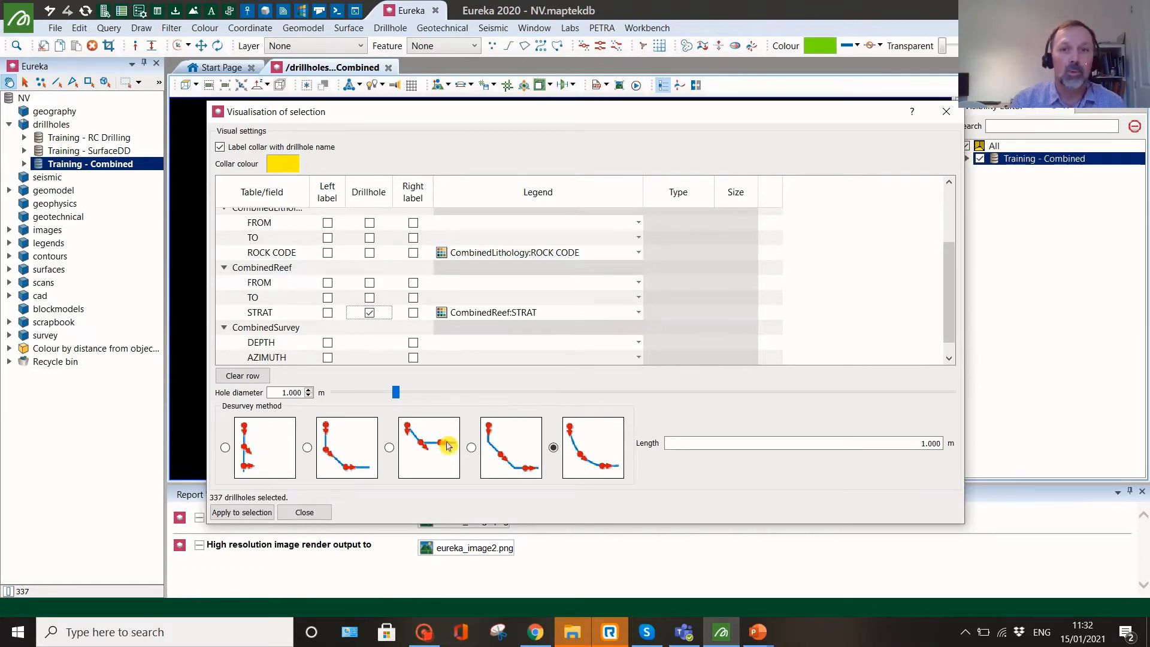
left_click(238, 513)
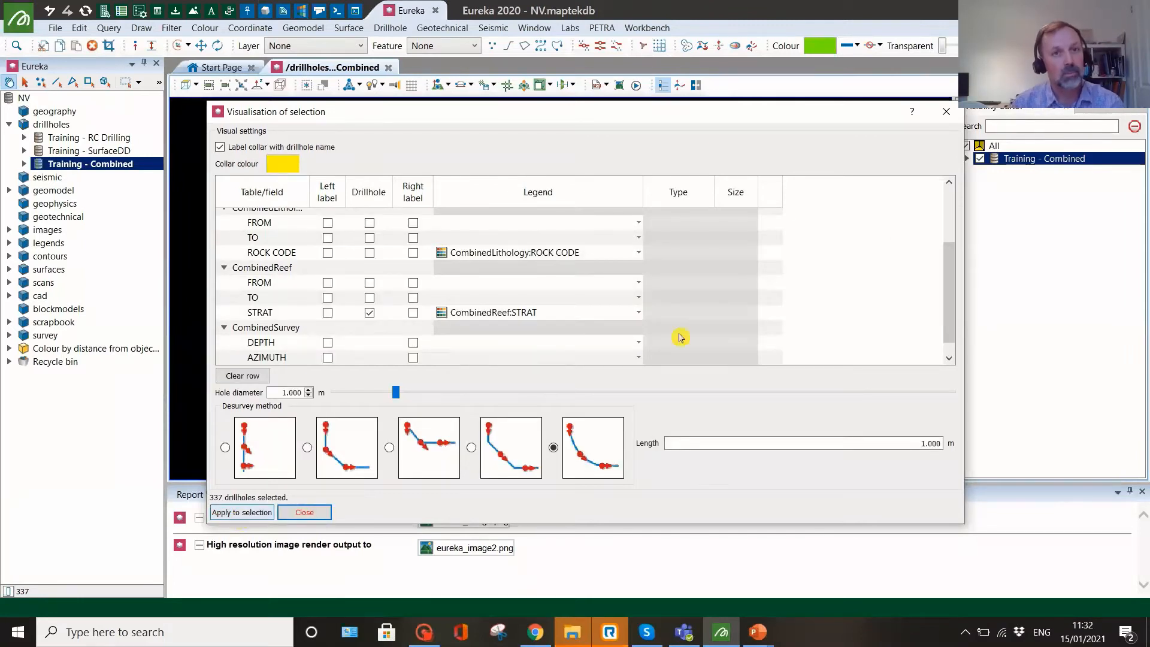
left_click(948, 113)
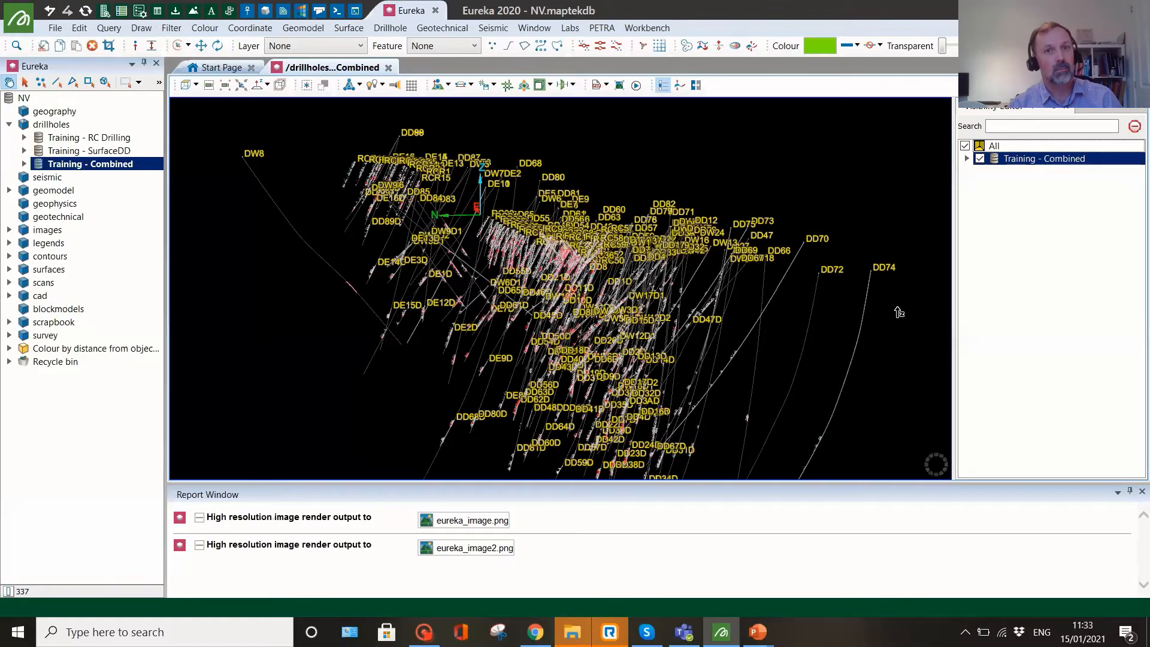
Step: Open drillhole DD37 for editing from its pink reef interval and move the editing dialog clear of the hole
left_click_drag(611, 350, 649, 353)
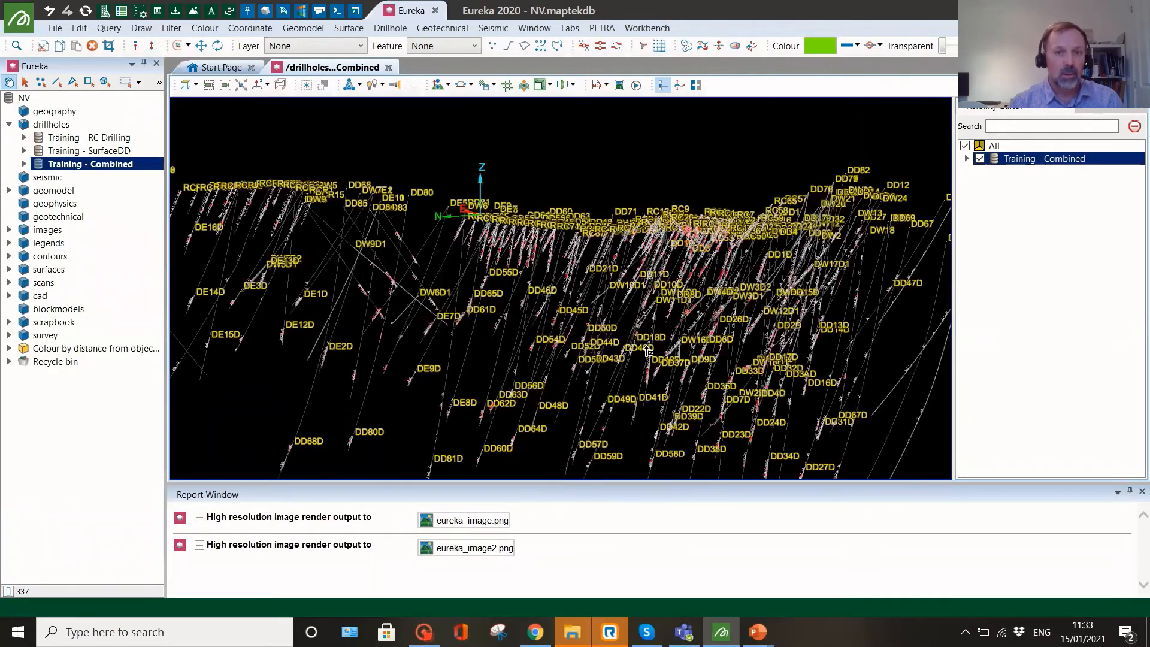
scroll(649, 352, "up", 5)
middle_click_drag(639, 358, 758, 223)
scroll(697, 307, "up", 2)
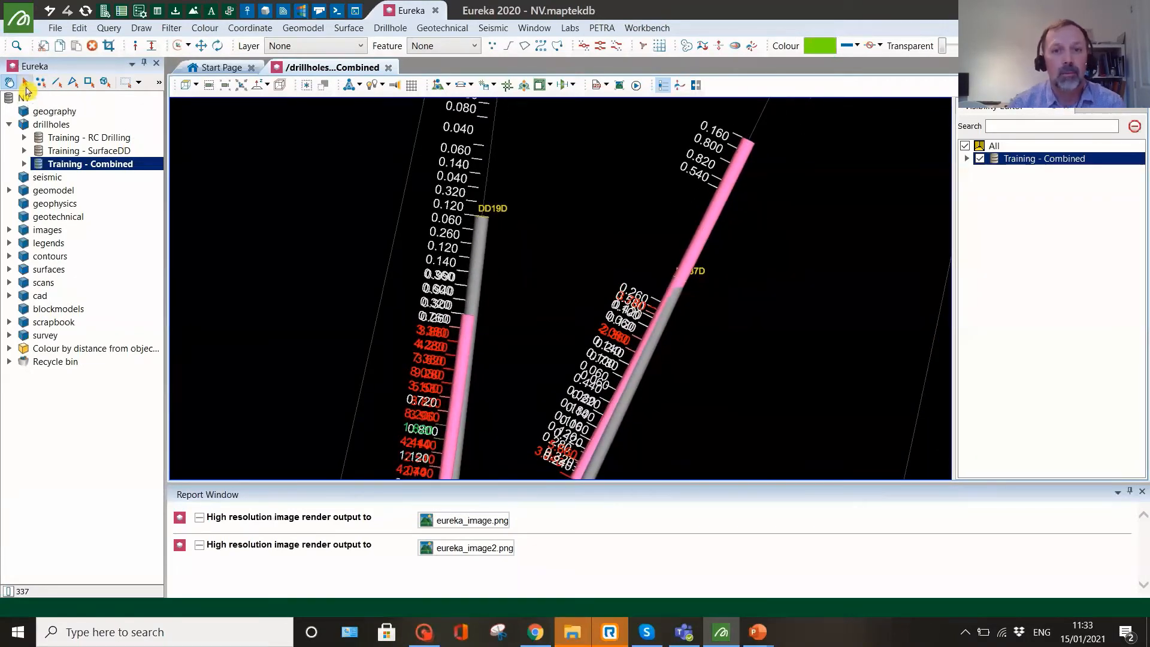
left_click(26, 85)
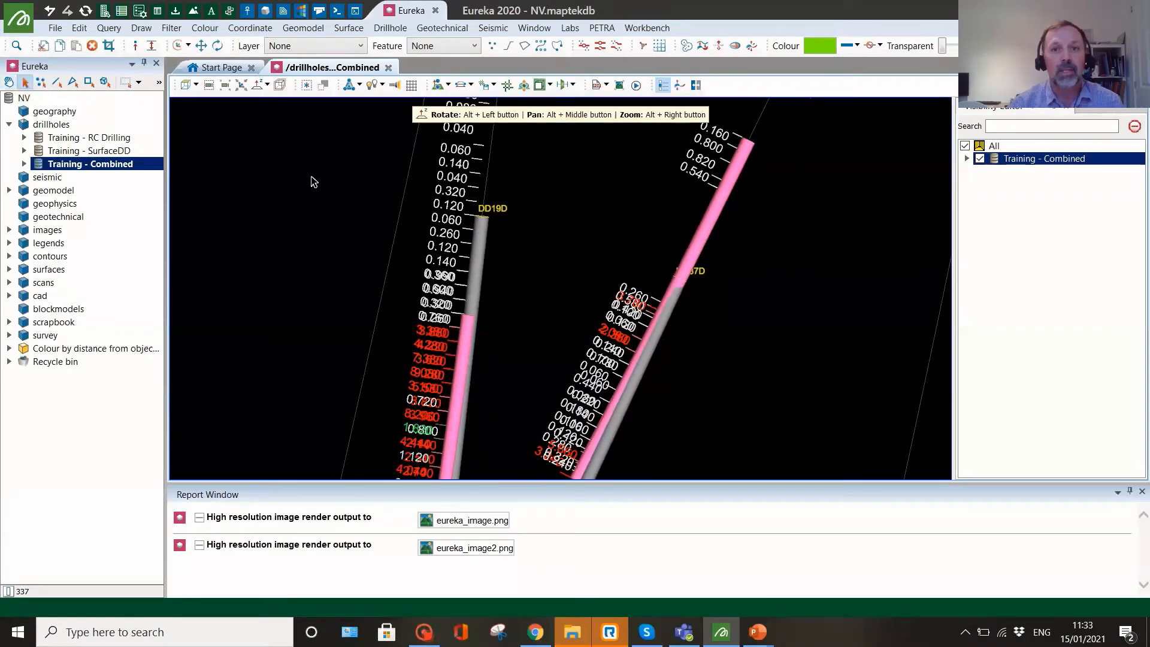
right_click(711, 233)
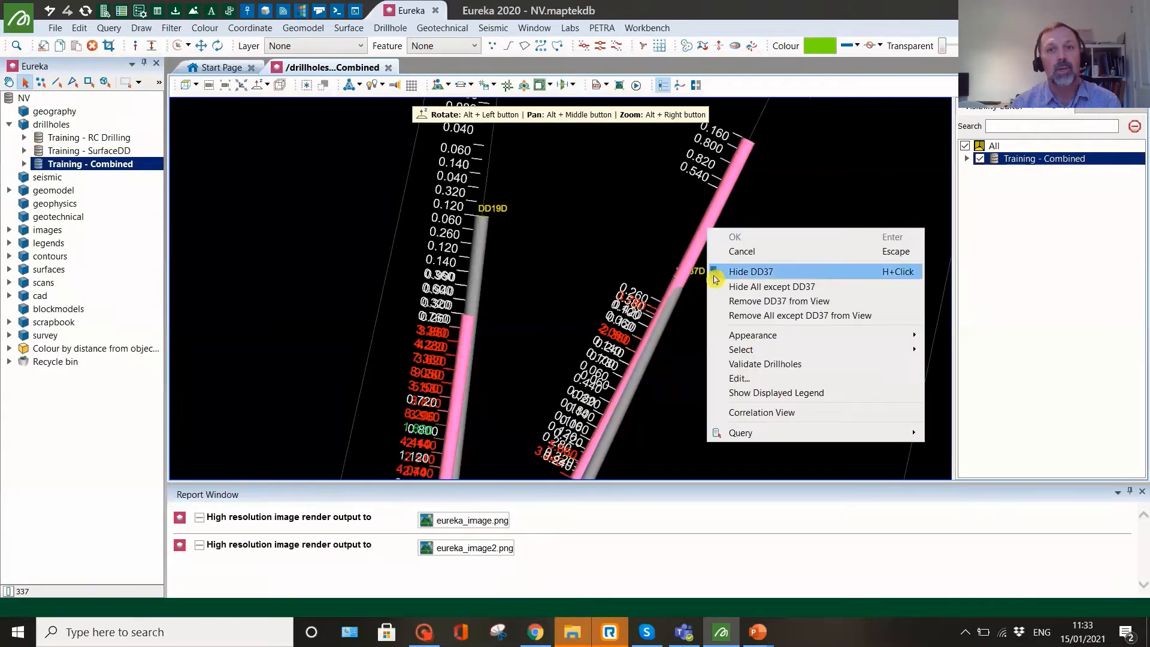
left_click(745, 380)
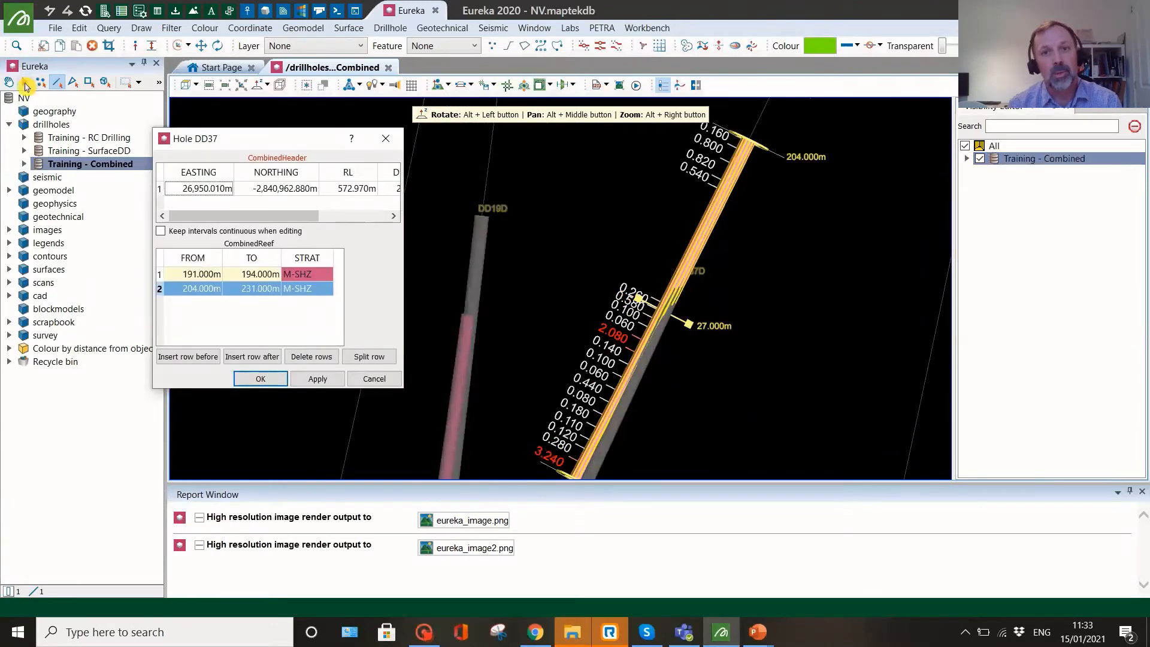
left_click_drag(234, 148, 405, 126)
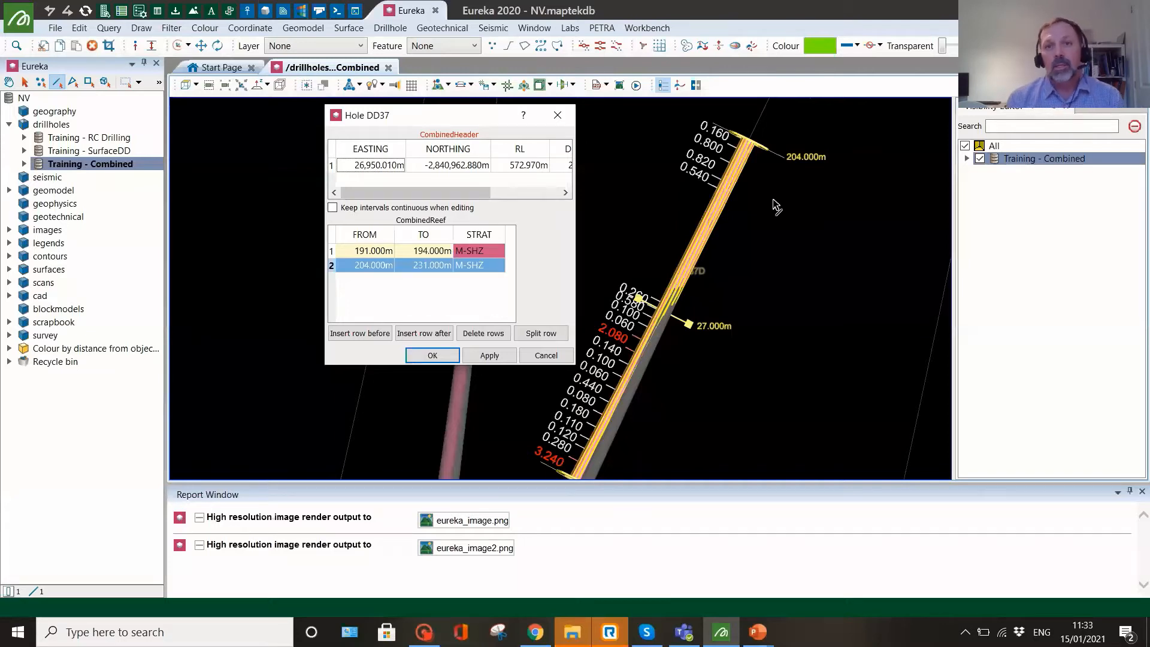
Step: Try to move the start of DD37's second M-SHZ interval graphically down to 216.818 m, and discard the edit
left_click(9, 85)
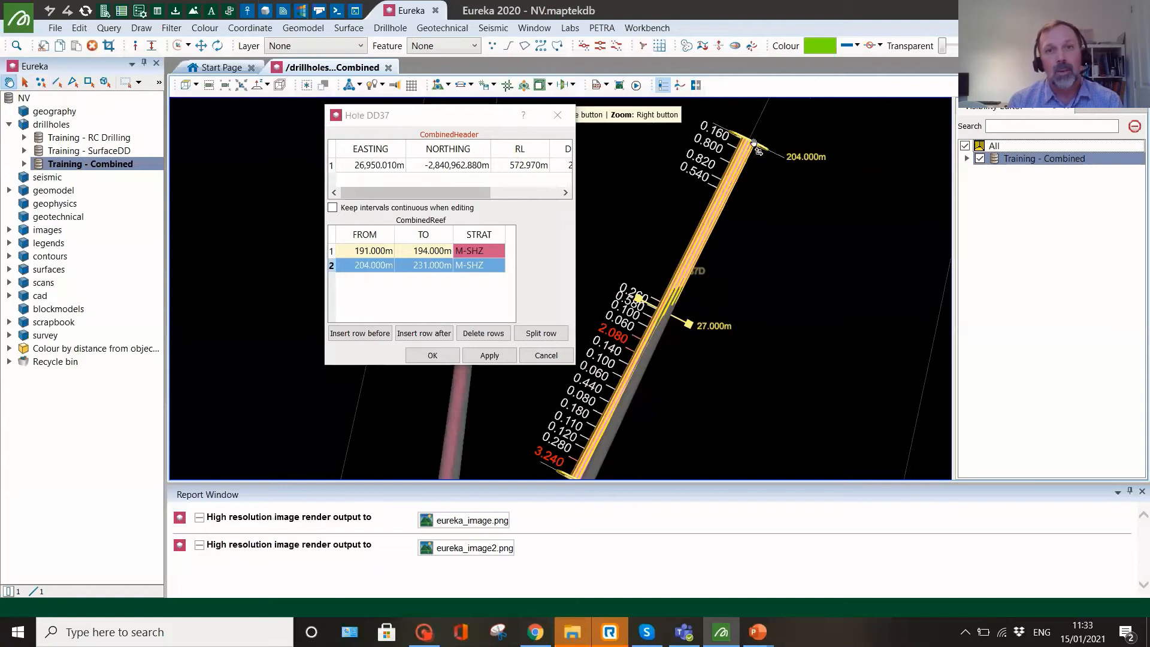
mouse_move(756, 148)
left_mouse_down()
mouse_move(709, 228)
mouse_move(805, 118)
mouse_move(772, 161)
mouse_move(767, 153)
left_mouse_up()
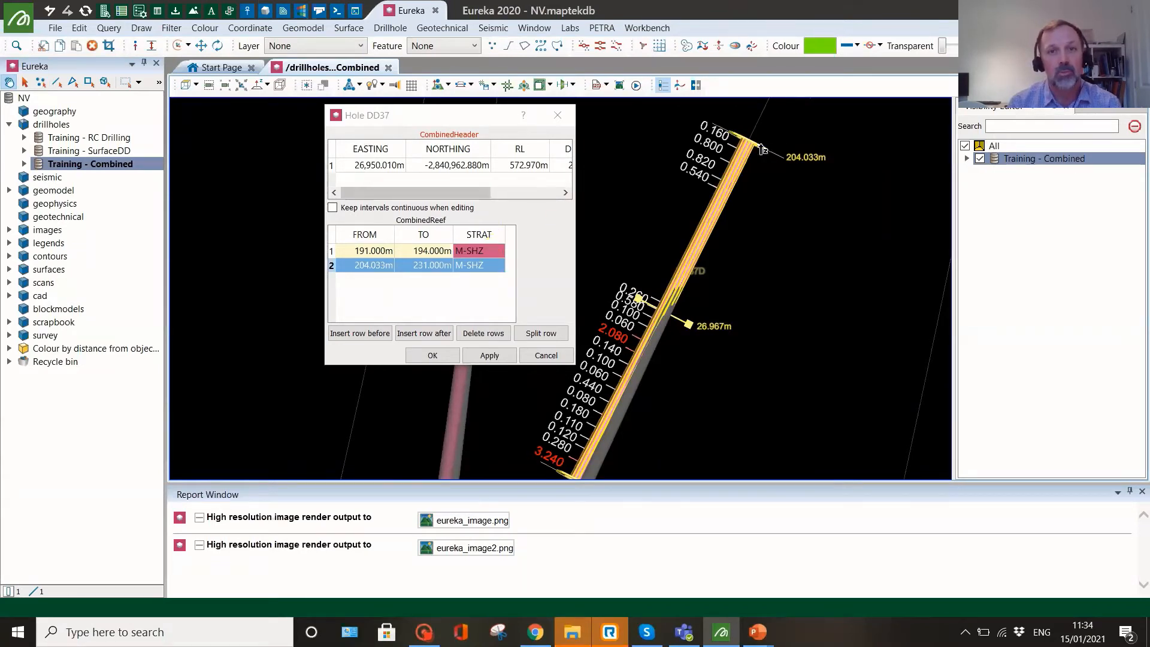
left_click_drag(765, 156, 668, 305)
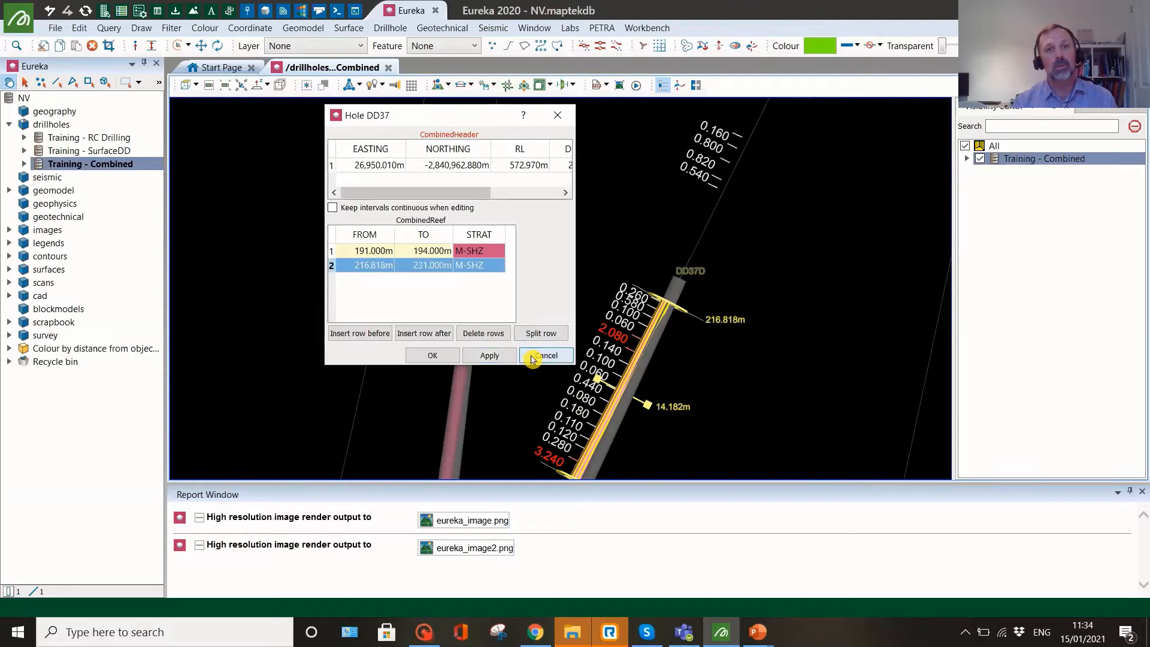
left_click(532, 358)
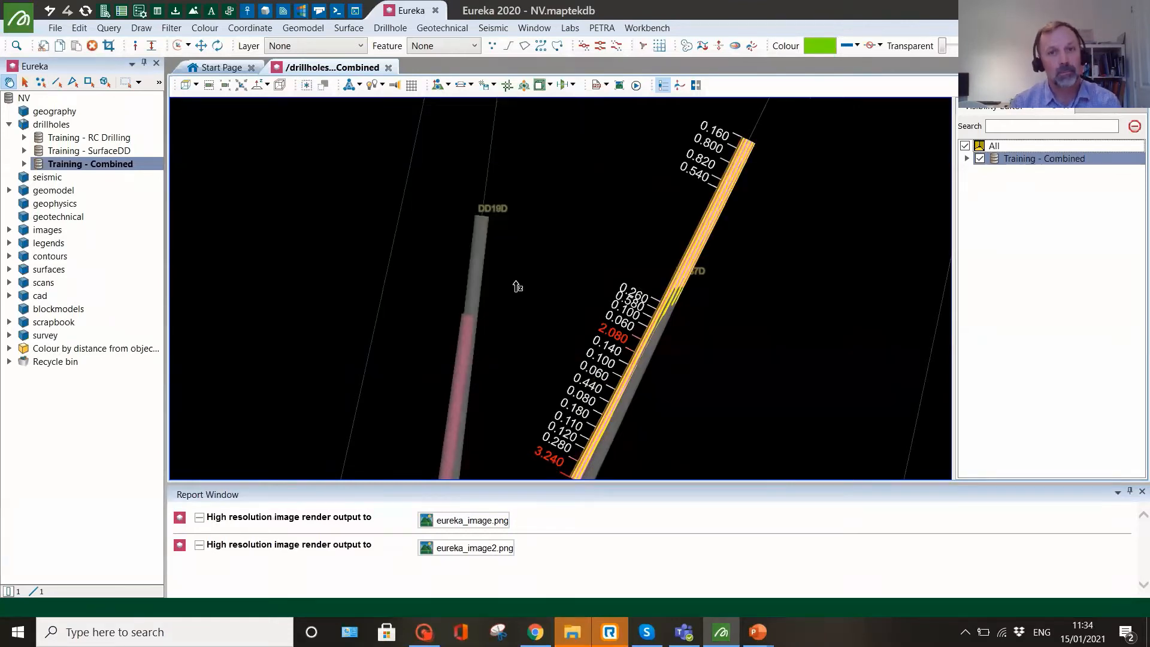
scroll(518, 287, "down", 8)
left_click_drag(525, 291, 520, 327)
scroll(521, 315, "down", 2)
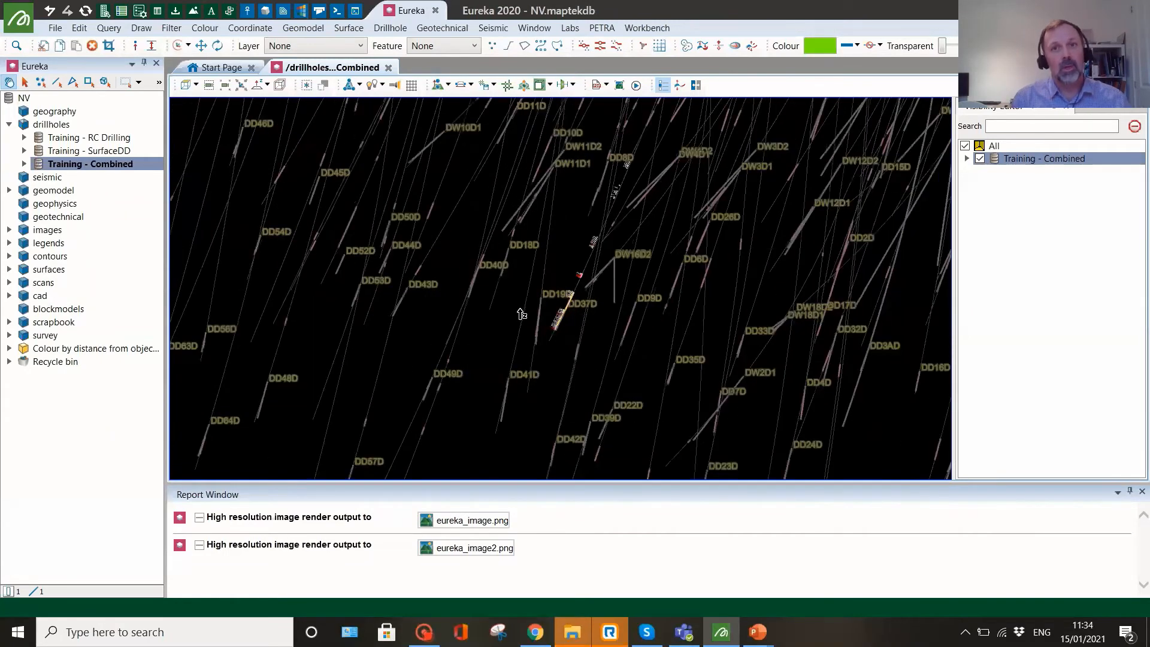
scroll(522, 315, "down", 5)
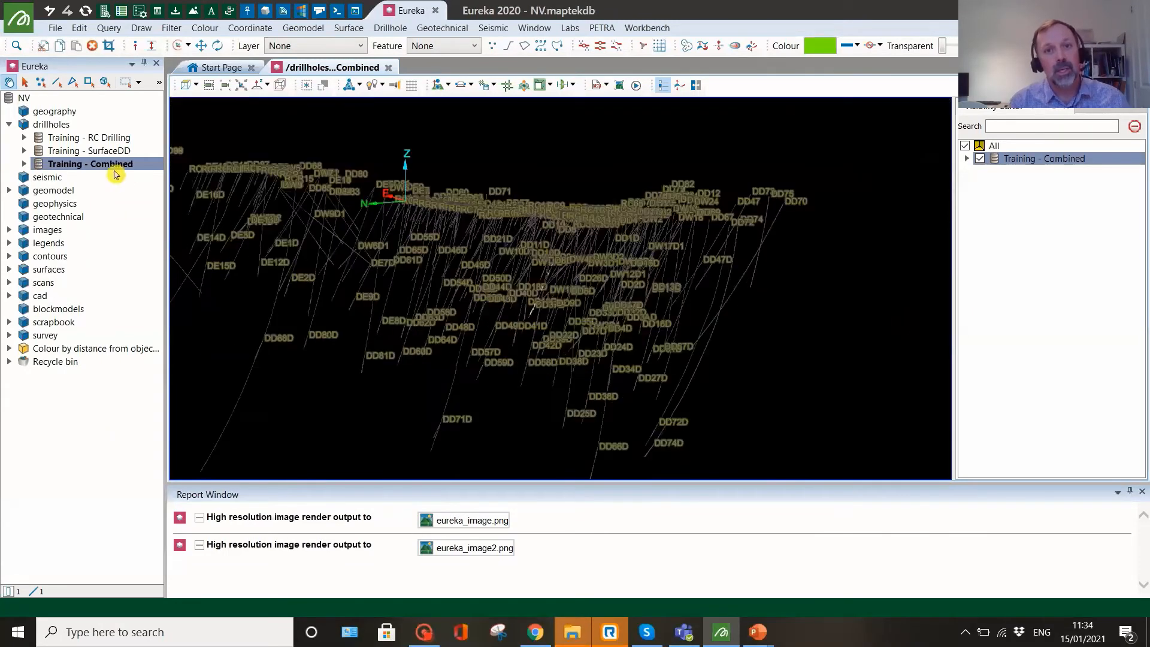
Step: Select the whole Training - Combined database to make all its drillholes active in the view
left_click(114, 165)
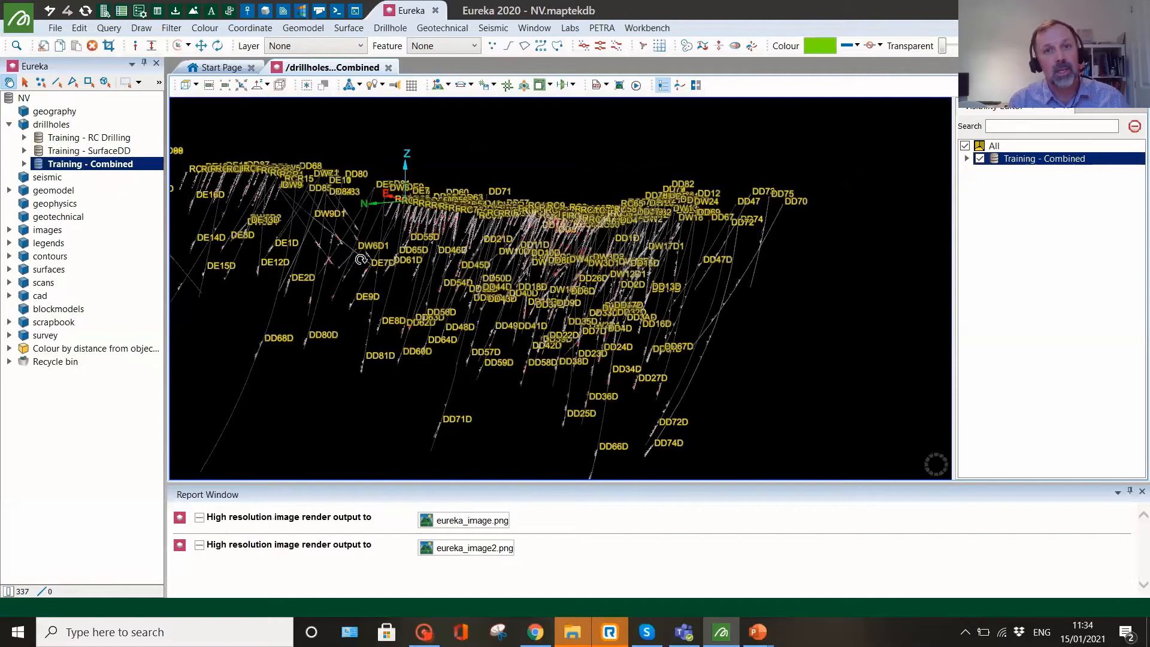
mouse_move(363, 260)
left_mouse_down()
mouse_move(466, 254)
mouse_move(405, 247)
mouse_move(360, 261)
left_mouse_up()
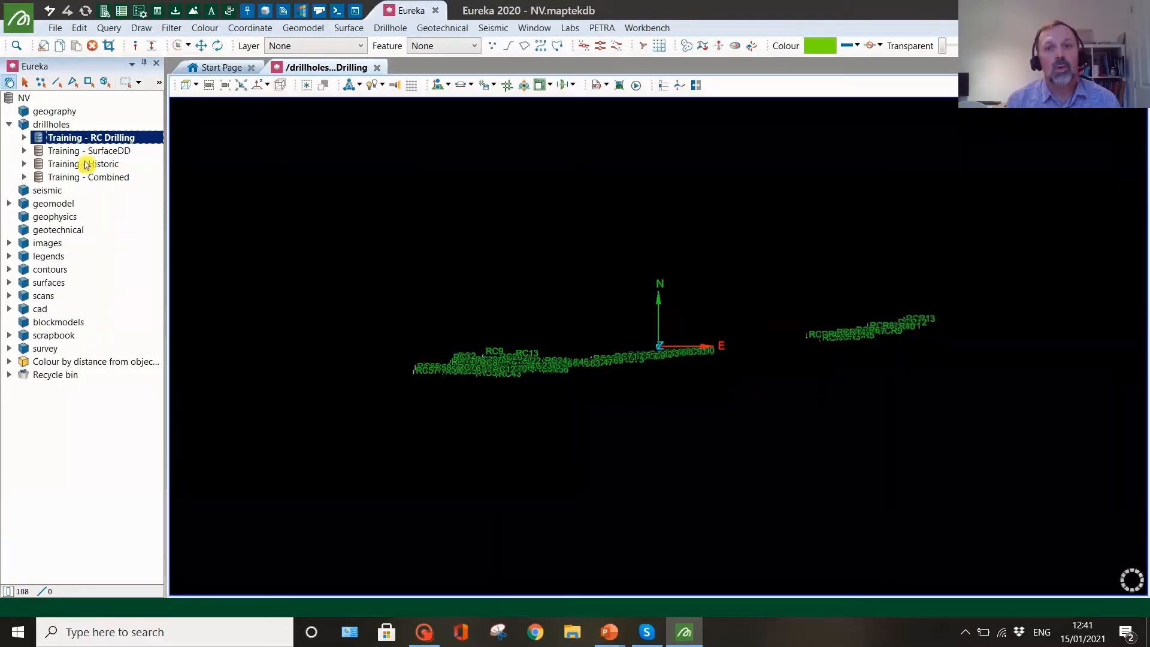
Step: Examine the Training - RC Drilling holes from the side, comparing their coloured reef intervals with the assay values along each hole
left_click_drag(450, 398, 585, 216)
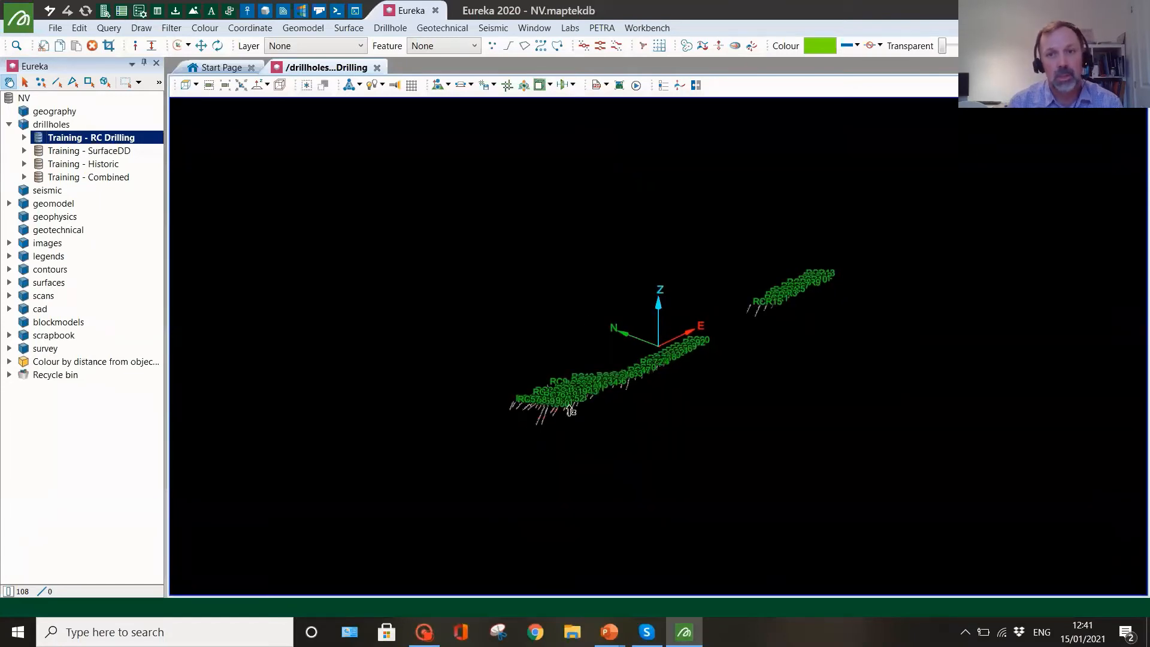
scroll(592, 371, "up", 5)
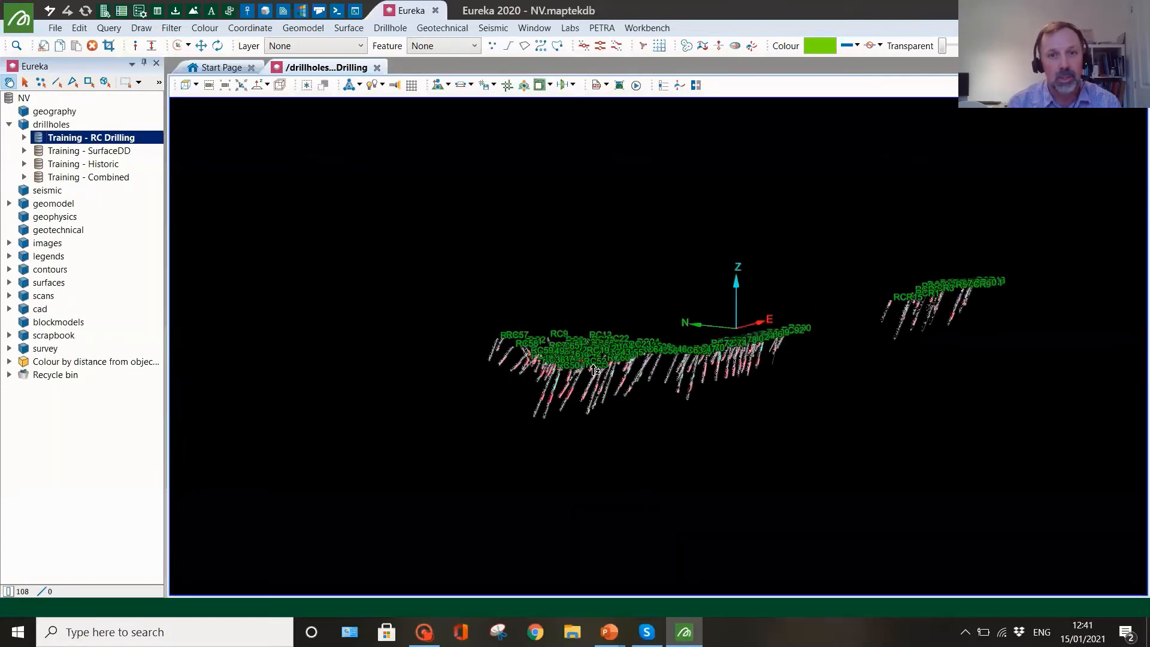
scroll(591, 371, "up", 2)
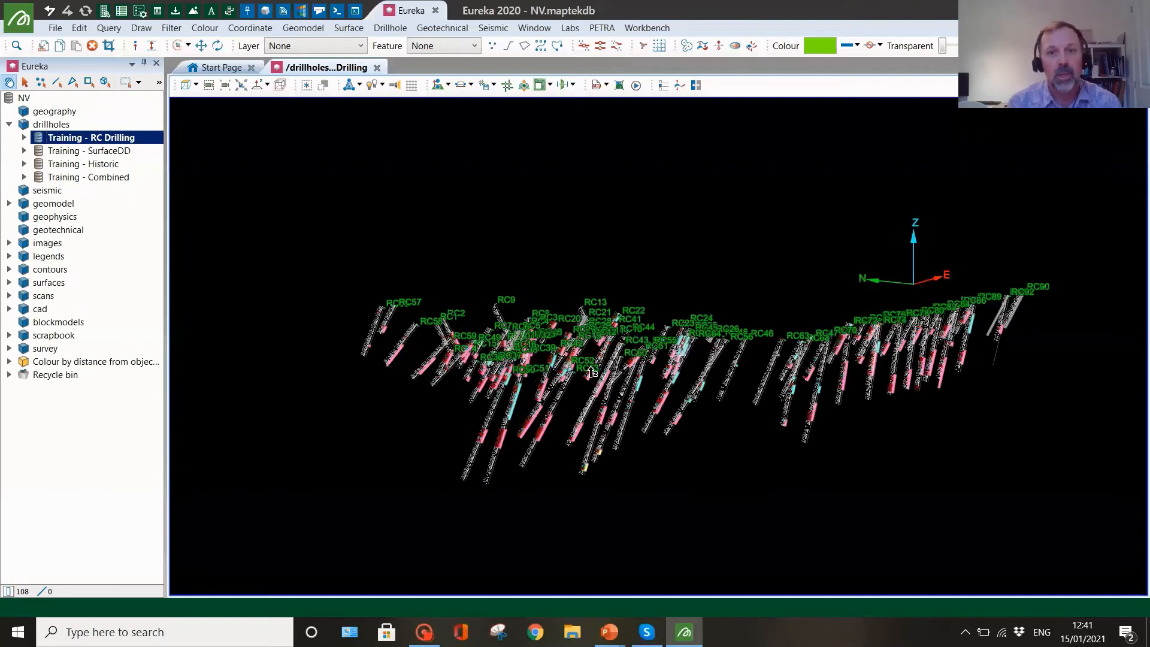
scroll(591, 372, "up", 5)
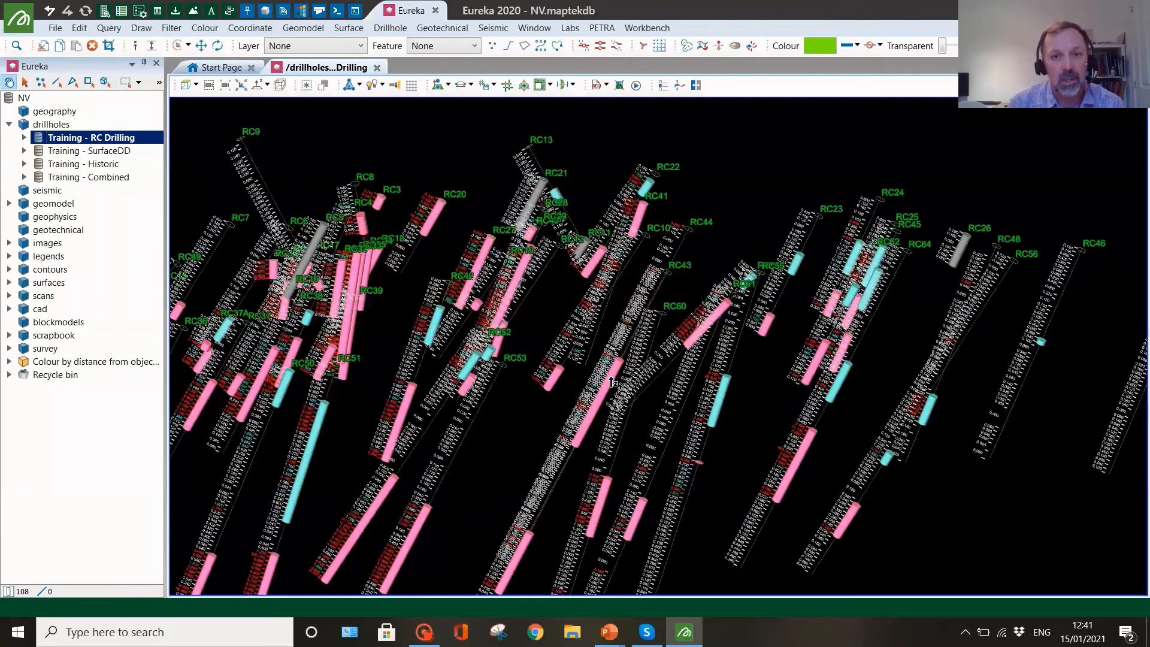
scroll(613, 383, "up", 2)
scroll(613, 386, "up", 2)
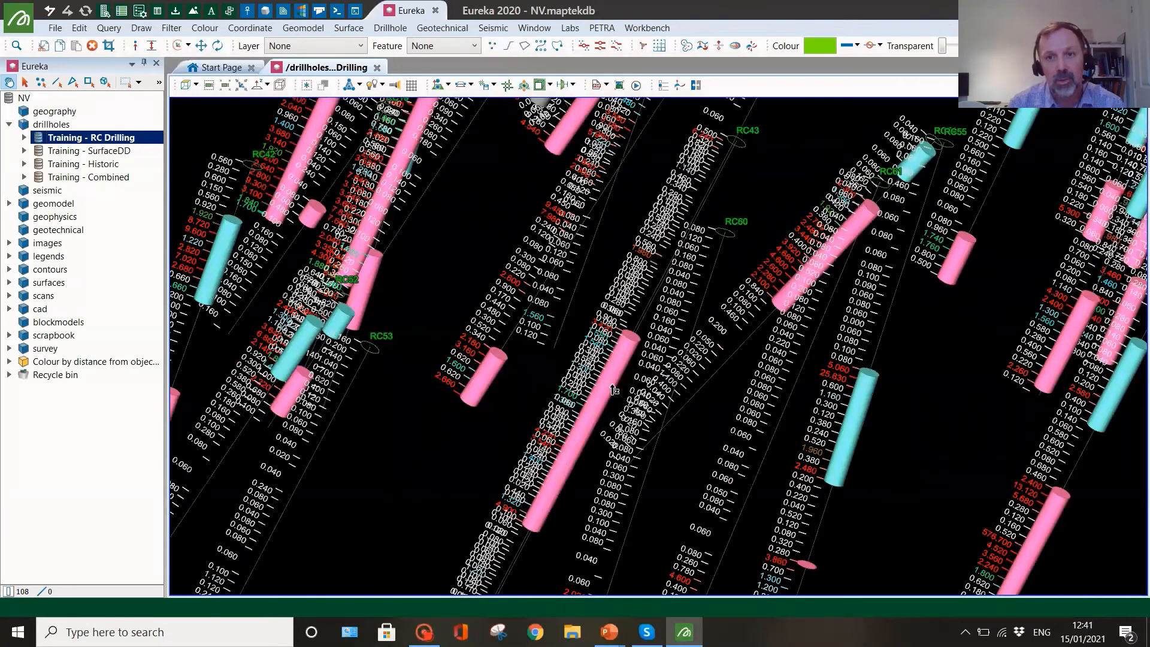
scroll(615, 390, "down", 10)
left_click_drag(611, 390, 586, 368)
middle_click_drag(587, 368, 828, 311)
left_click_drag(828, 311, 755, 331)
middle_click_drag(755, 331, 1122, 365)
scroll(546, 303, "up", 7)
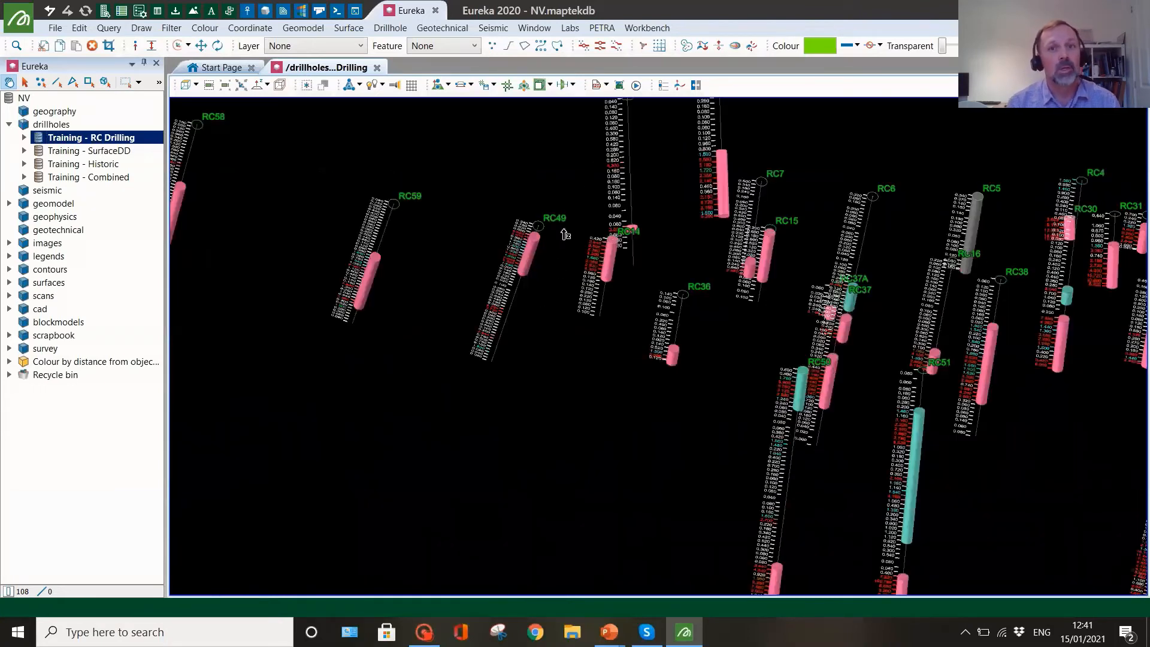
Step: Examine drillhole RC49 up close, checking its pink reef interval against the high assay values further down the hole
left_click_drag(462, 275, 452, 306)
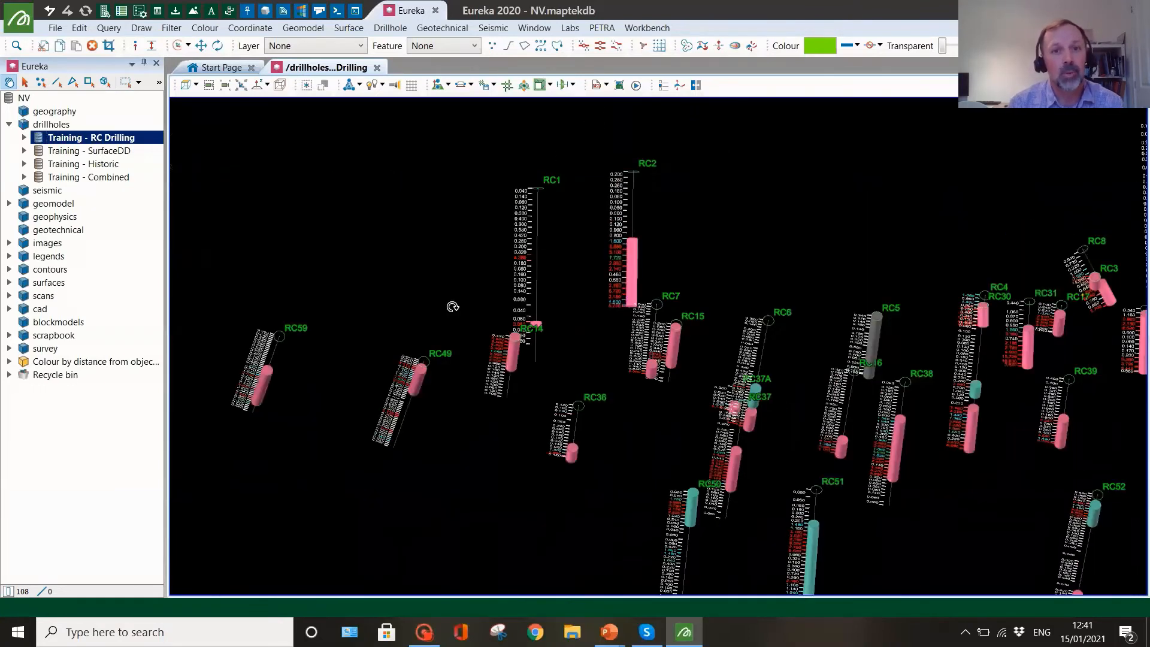
scroll(428, 438, "up", 5)
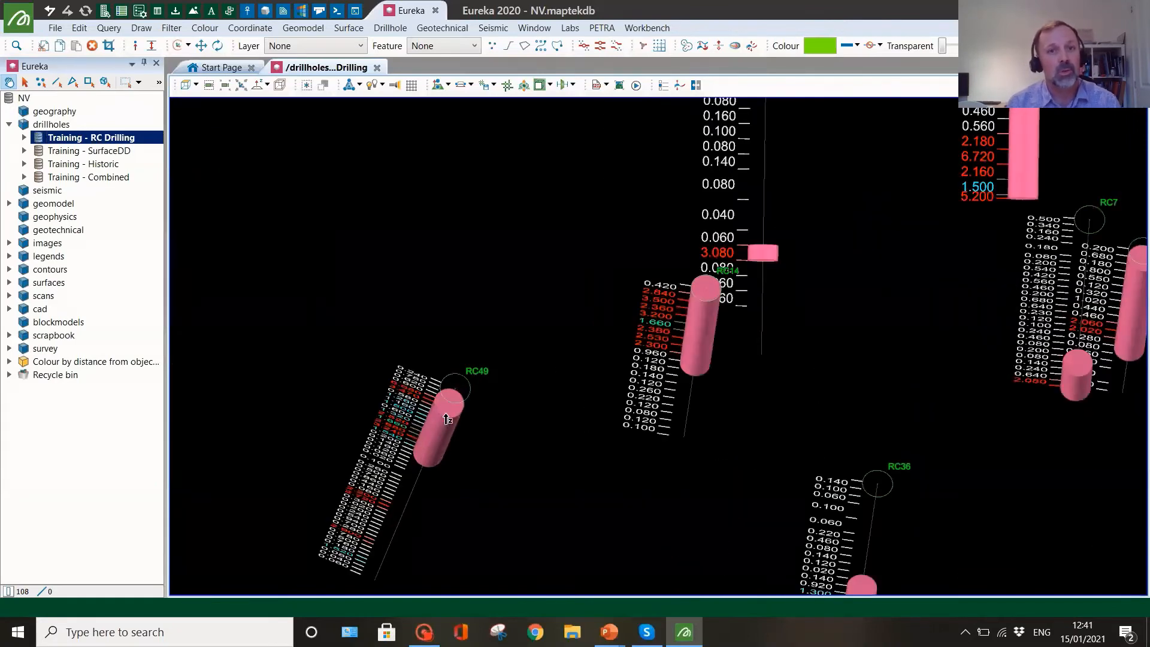
scroll(443, 460, "down", 4)
scroll(425, 480, "up", 4)
scroll(419, 473, "down", 3)
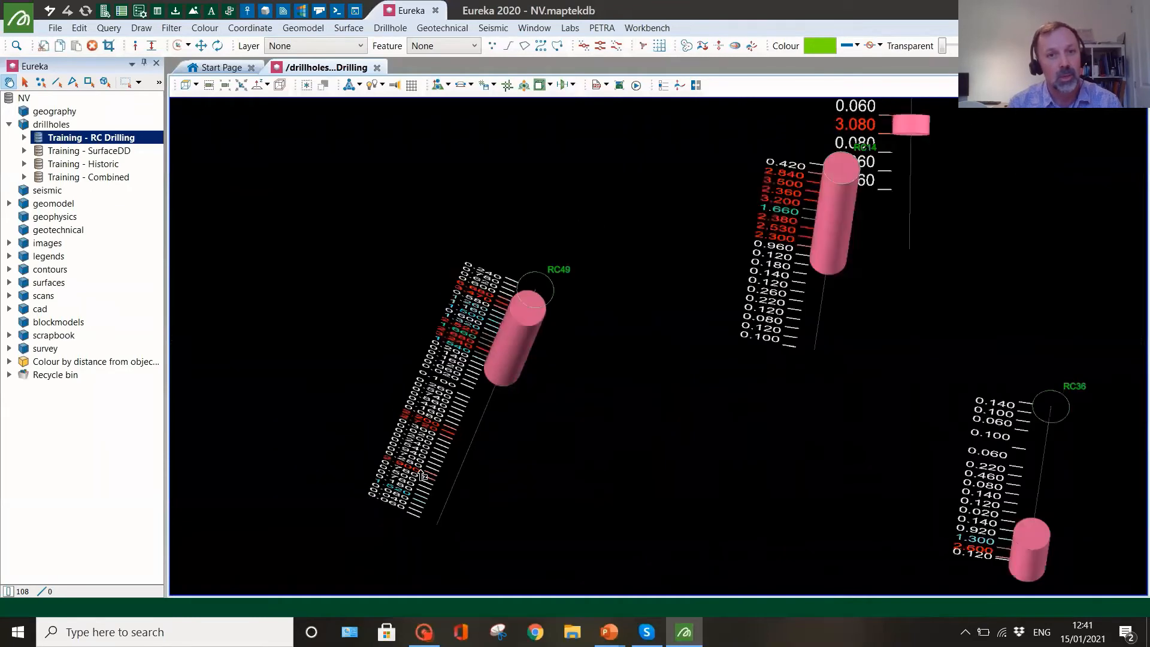
scroll(433, 473, "down", 2)
scroll(521, 440, "up", 1)
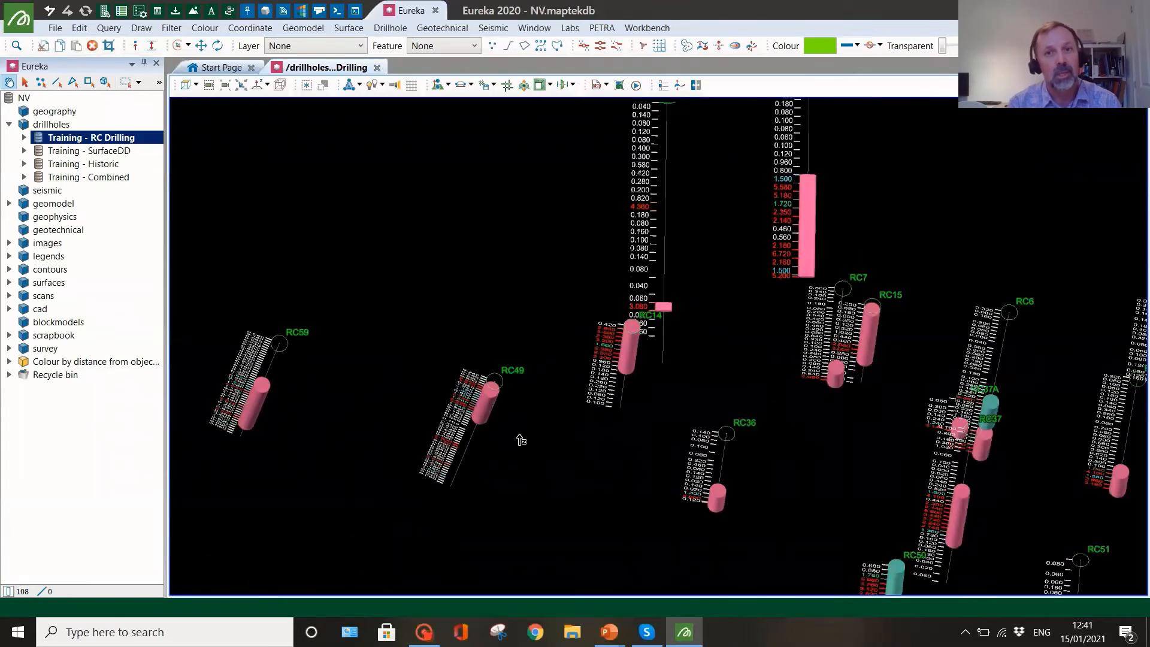
scroll(540, 327, "up", 2)
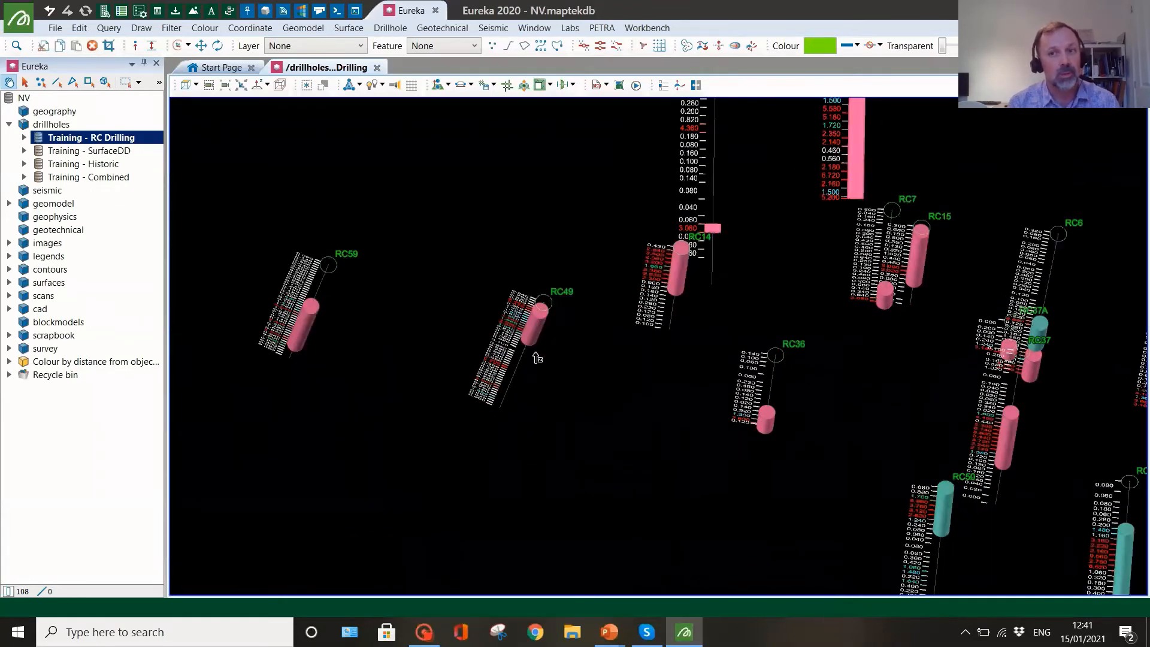
scroll(537, 358, "down", 2)
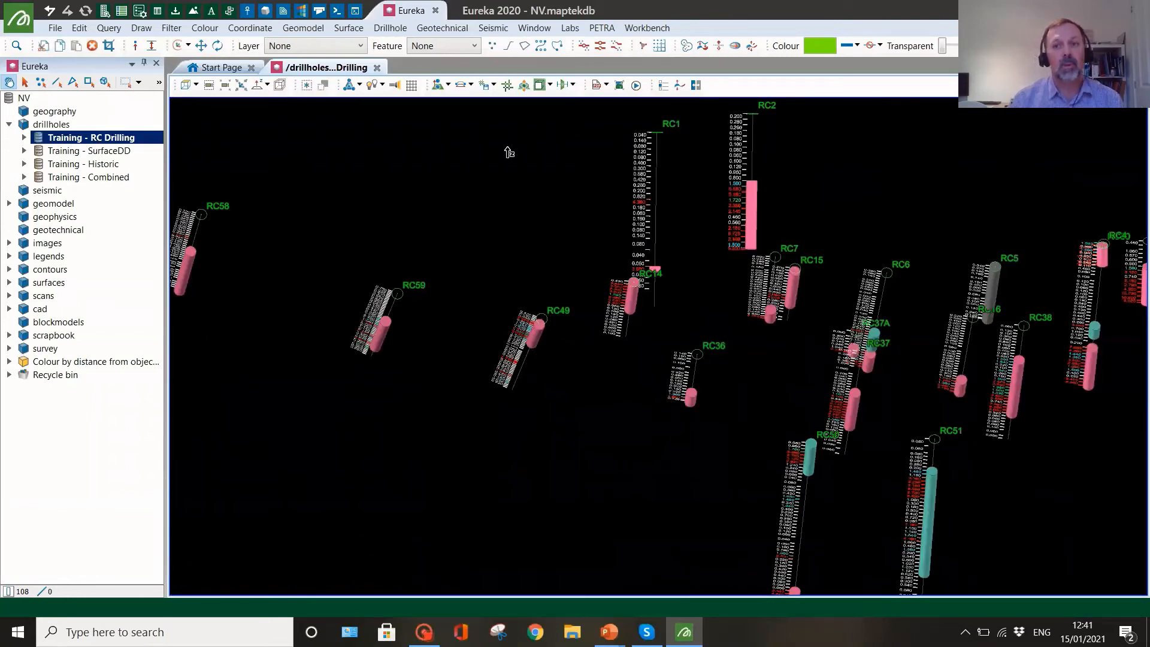
Step: Open drillhole RC49 for editing from its pink reef interval and move the editing dialog clear of the hole
left_click(241, 84)
left_click(525, 373)
left_click_drag(550, 437, 574, 368)
middle_click_drag(580, 240, 464, 409)
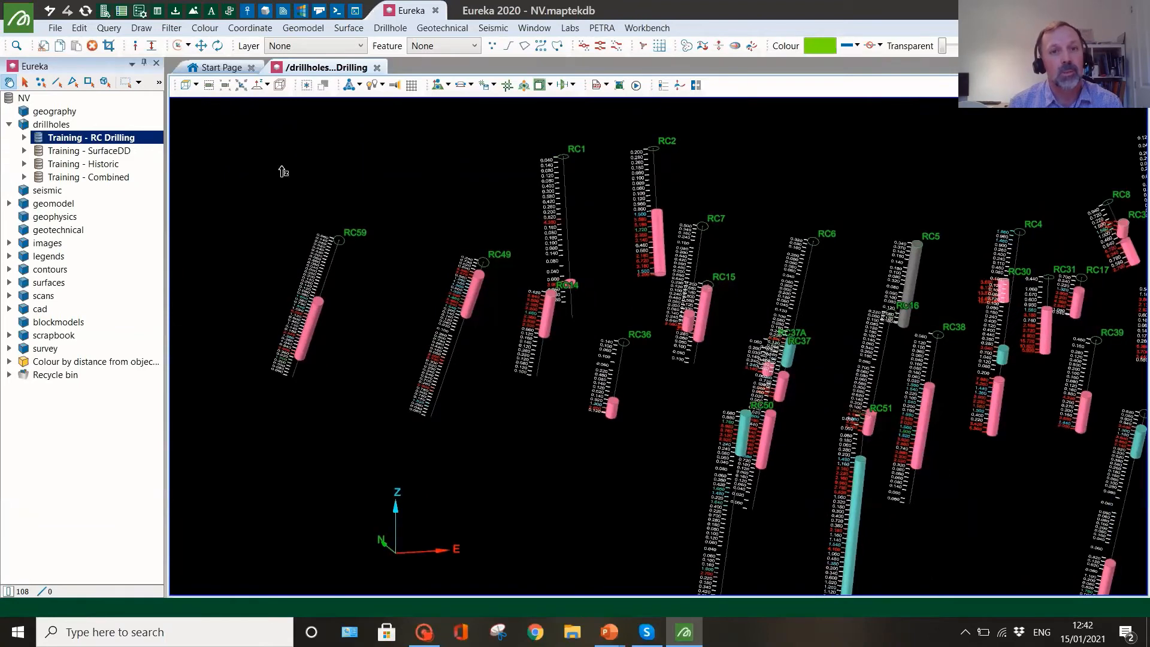
left_click(24, 82)
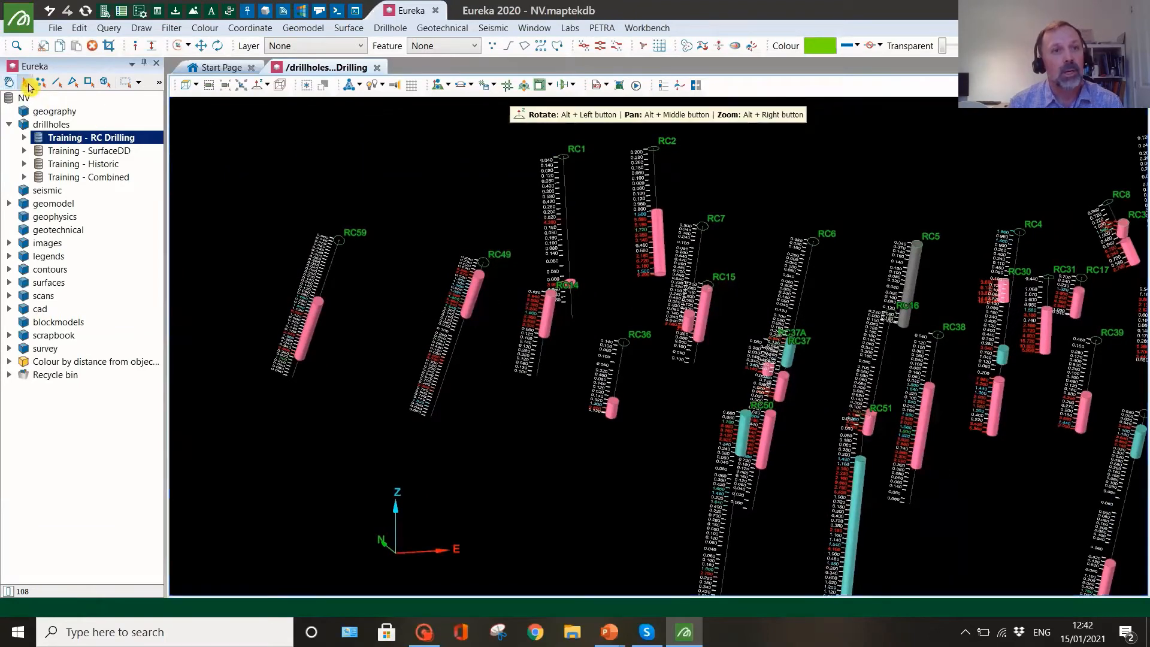
left_click(475, 297)
right_click(475, 297)
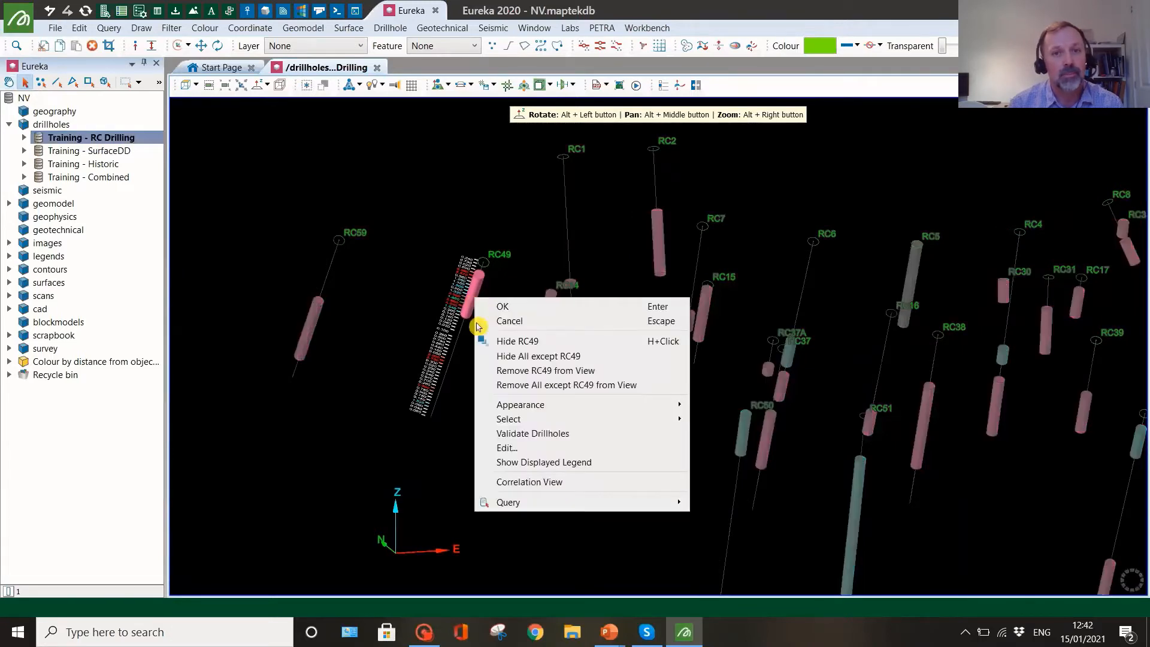
left_click(503, 448)
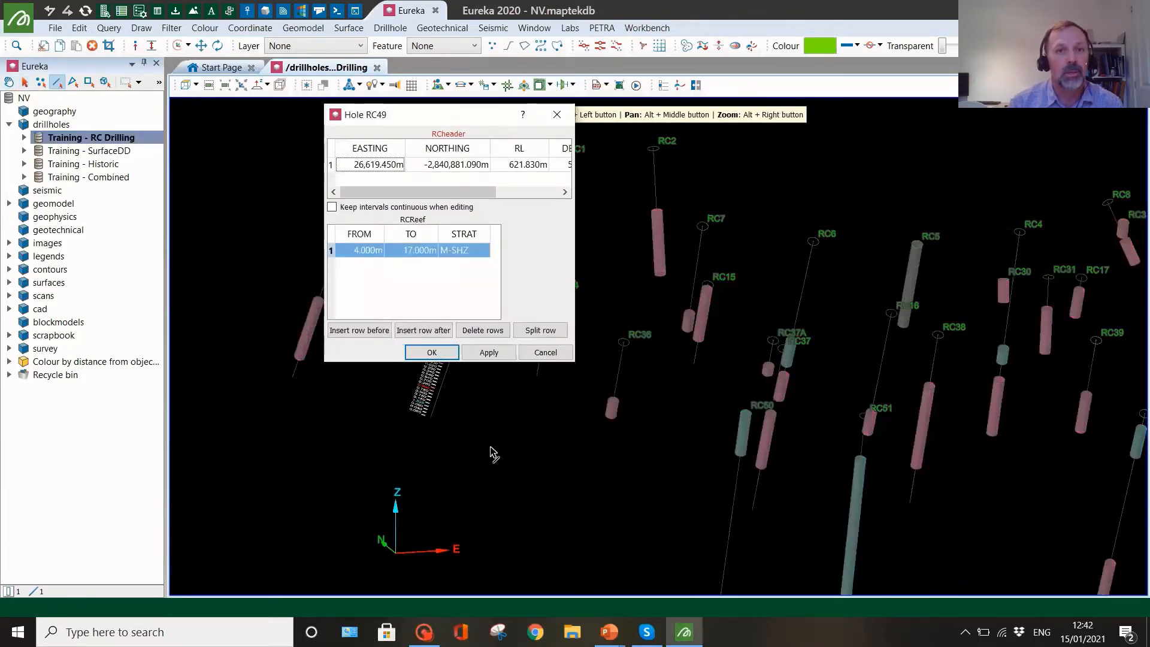
left_click_drag(463, 117, 883, 265)
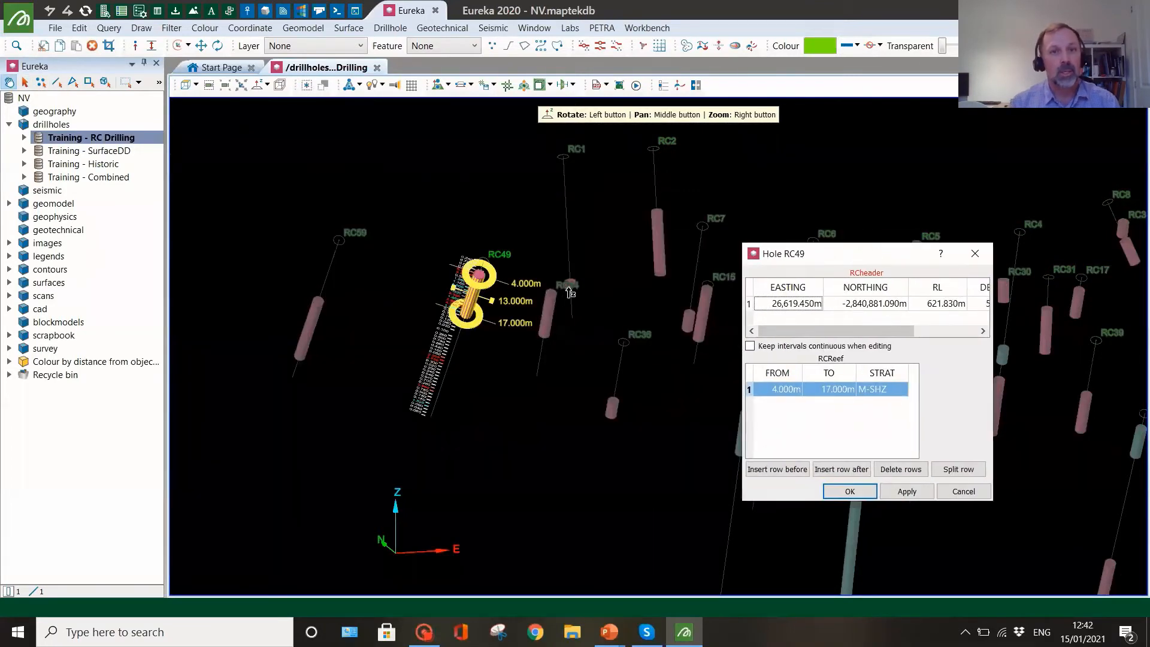
Step: Graphically move RC49's M-SHZ reef interval down the hole, adjust its ends to 31.984 m and 50.258 m, and accept the edit
left_click_drag(484, 300, 462, 393)
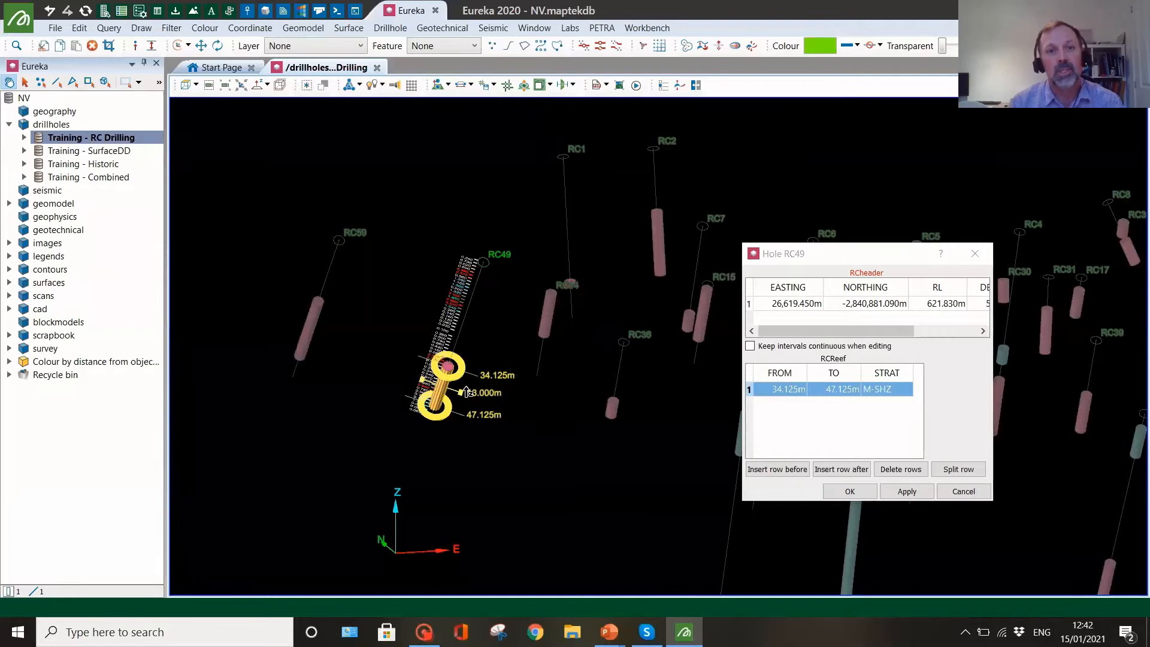
scroll(442, 389, "up", 5)
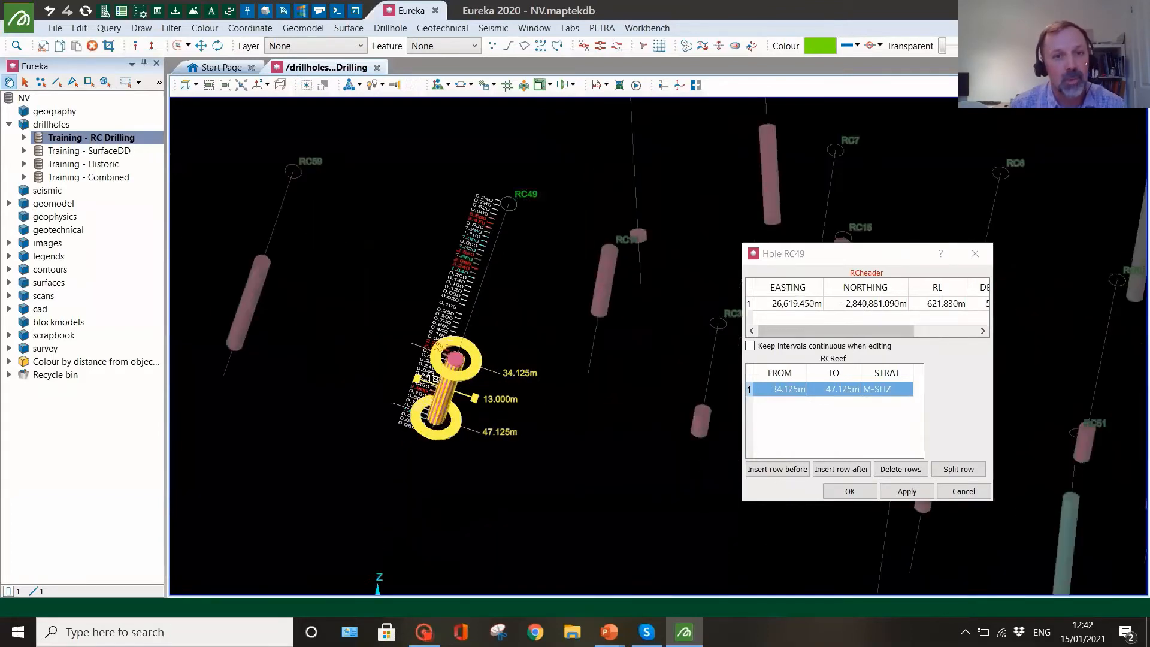
scroll(439, 358, "up", 2)
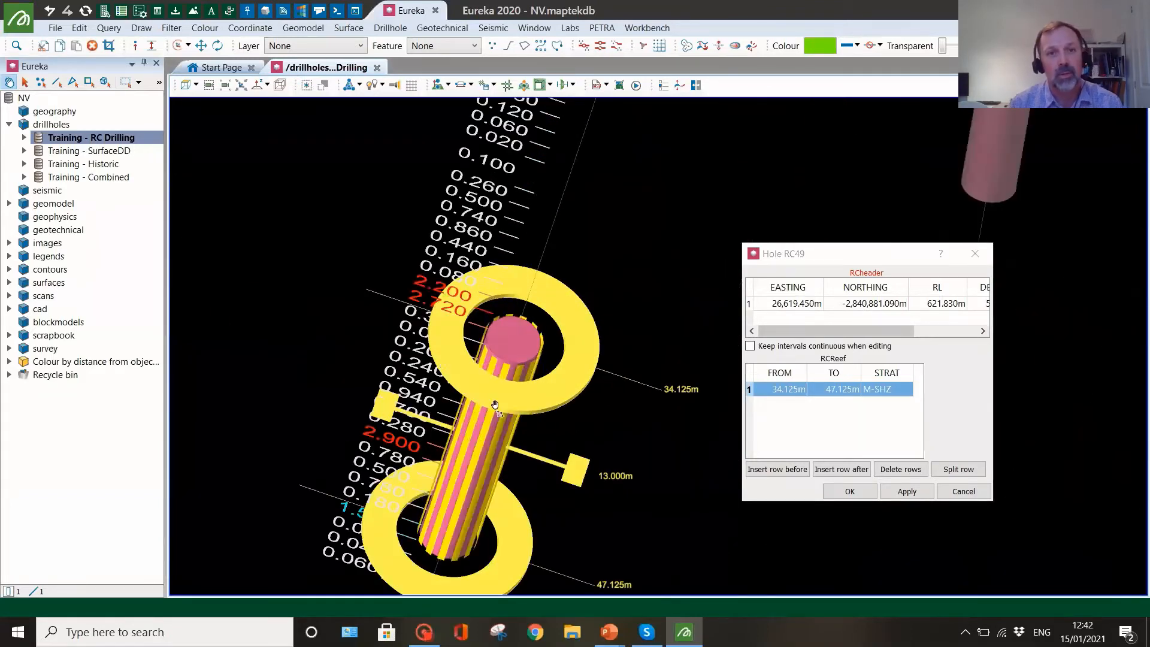
left_click_drag(495, 409, 538, 321)
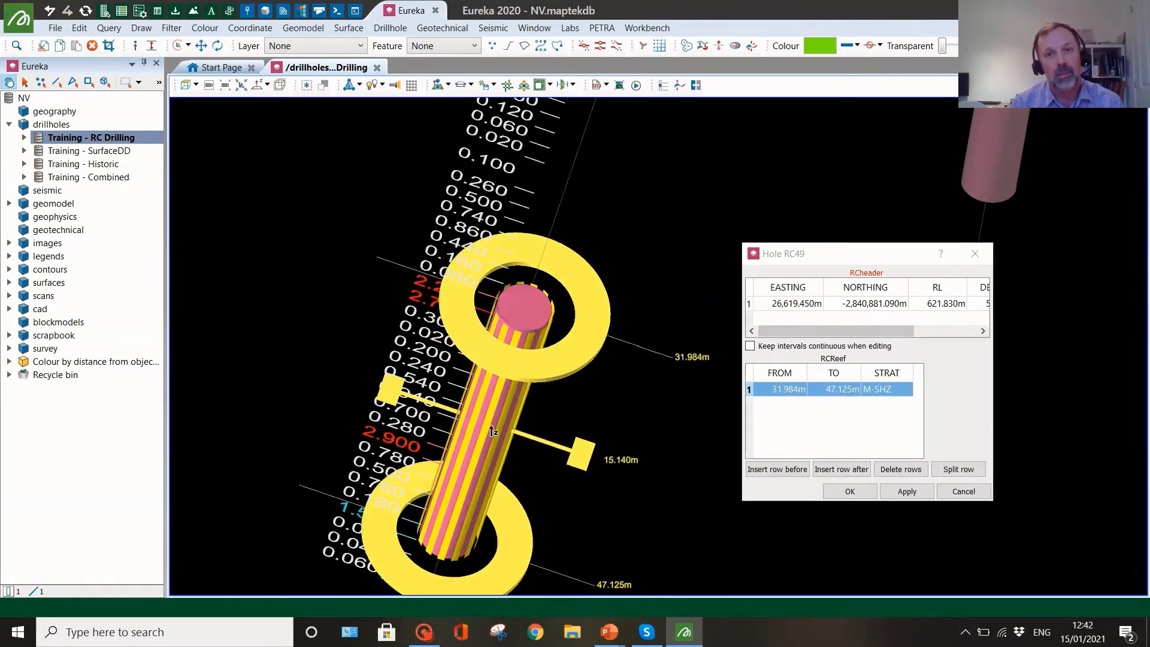
left_click_drag(422, 581, 561, 569)
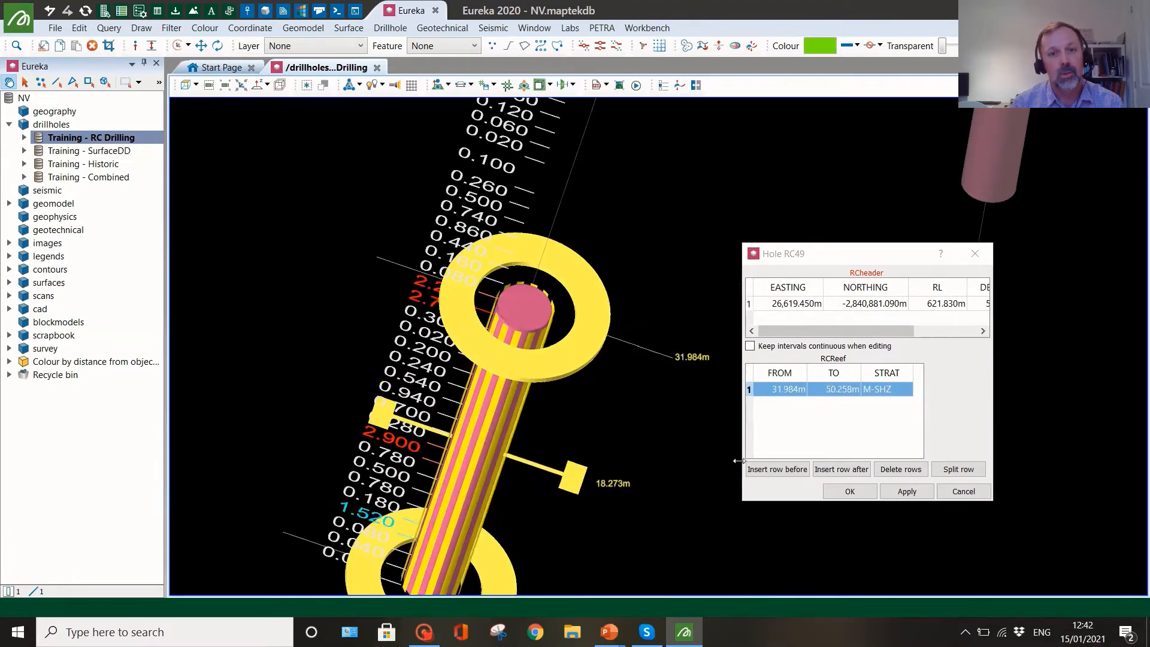
left_click(851, 492)
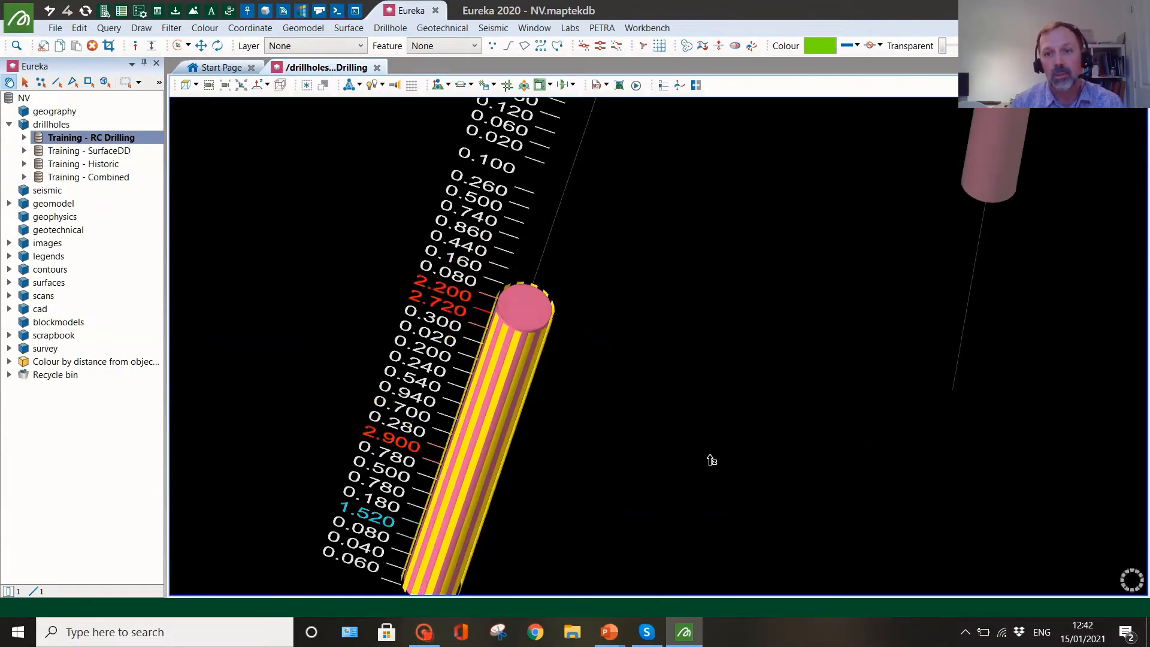
Step: Examine the reef intervals of the neighbouring holes RC57, RC65 and RC58 for inconsistent depths and thicknesses
scroll(711, 460, "down", 2)
scroll(710, 460, "down", 2)
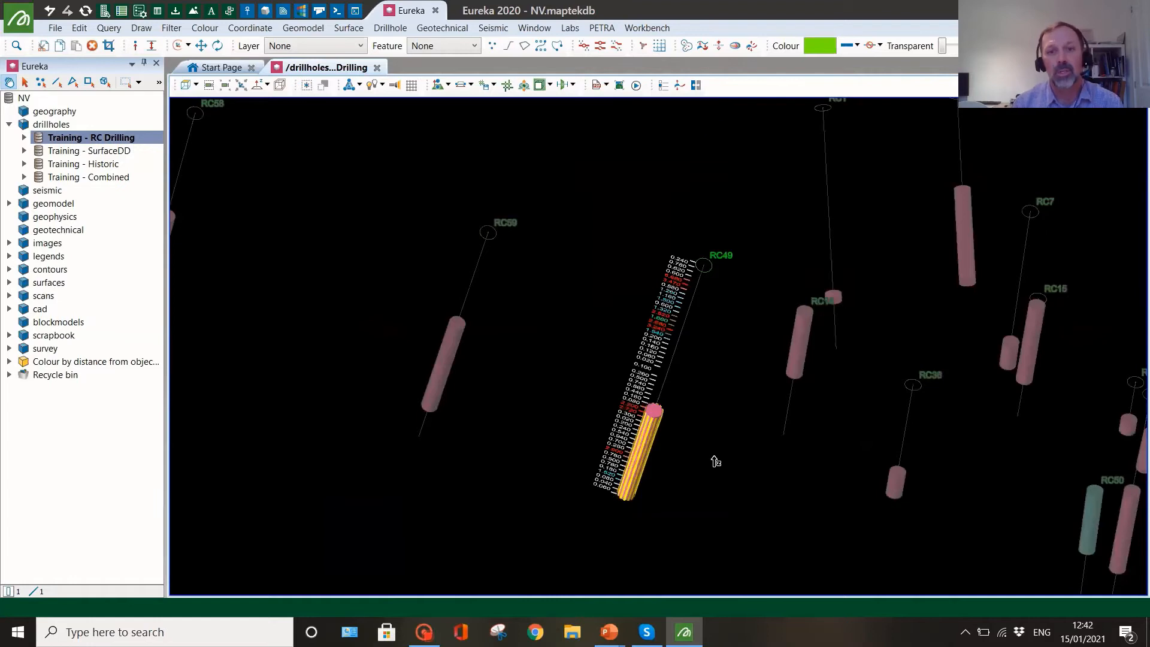
scroll(716, 461, "down", 2)
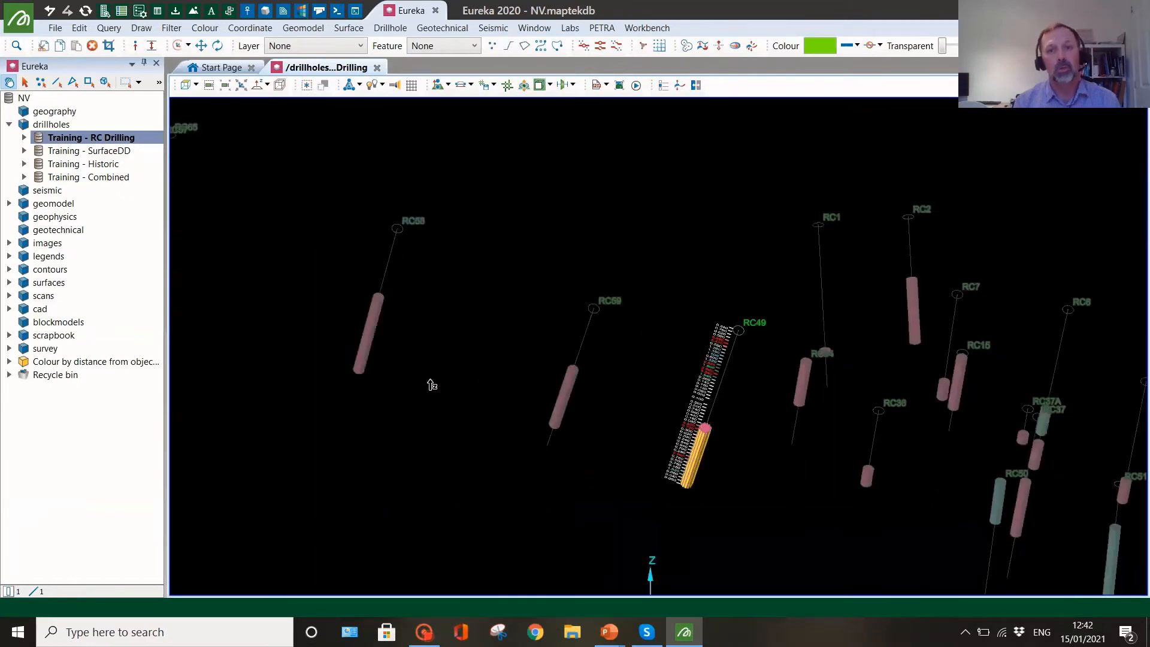
scroll(431, 385, "down", 2)
middle_click_drag(432, 388, 706, 444)
scroll(520, 334, "up", 4)
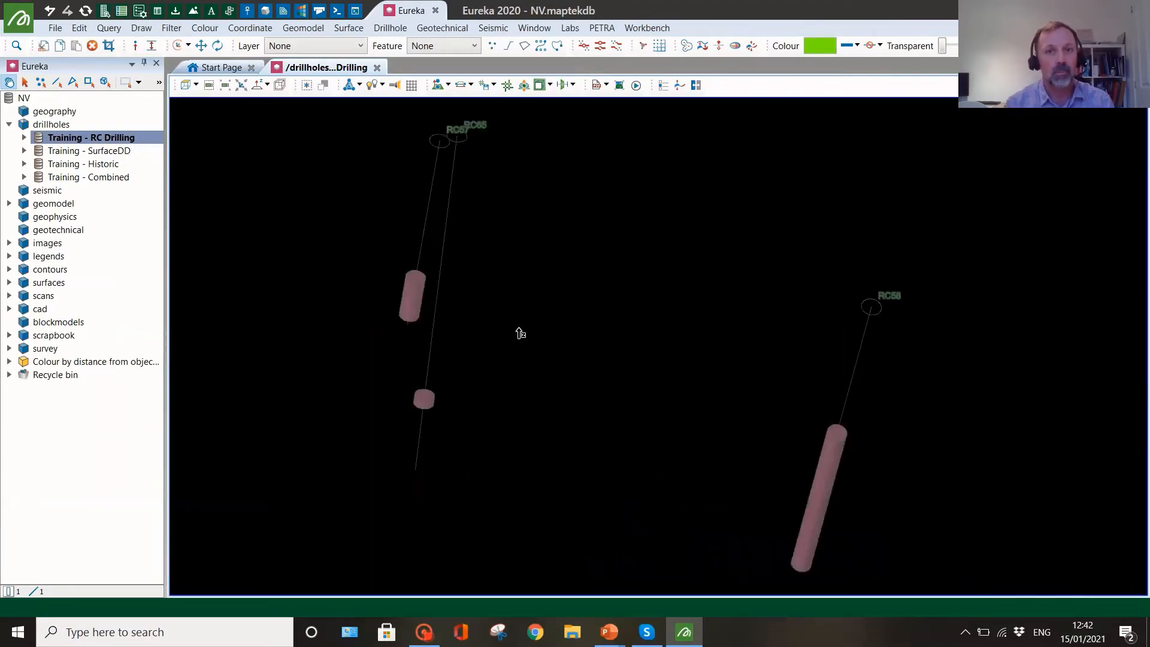
scroll(520, 333, "up", 1)
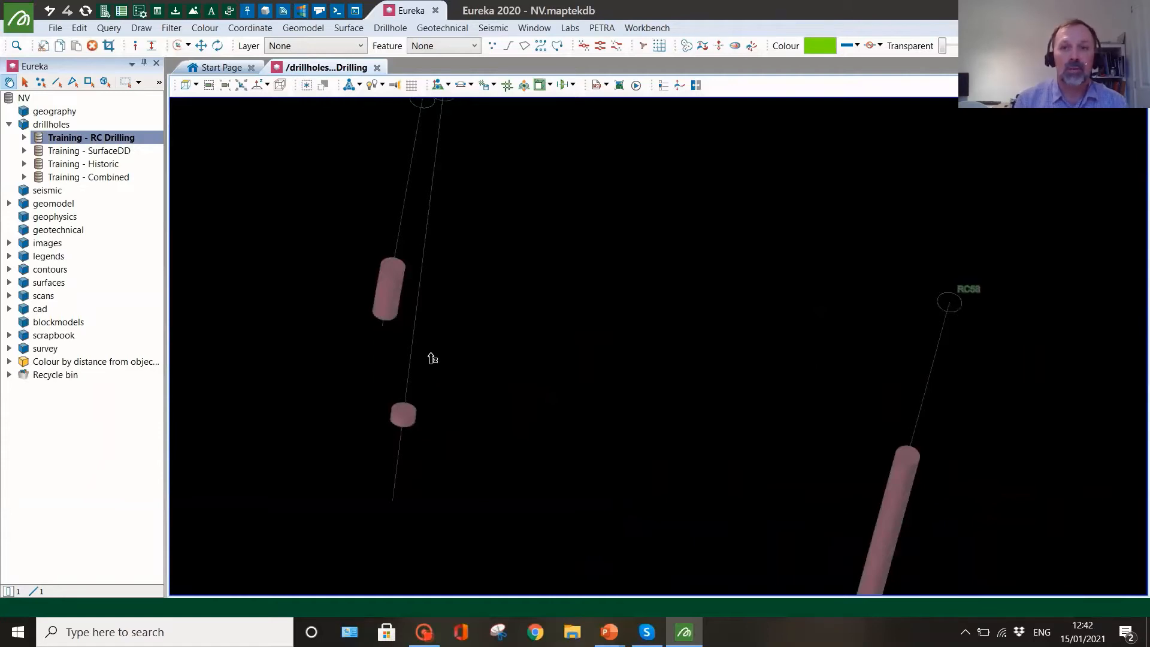
scroll(429, 341, "down", 5)
scroll(419, 333, "up", 6)
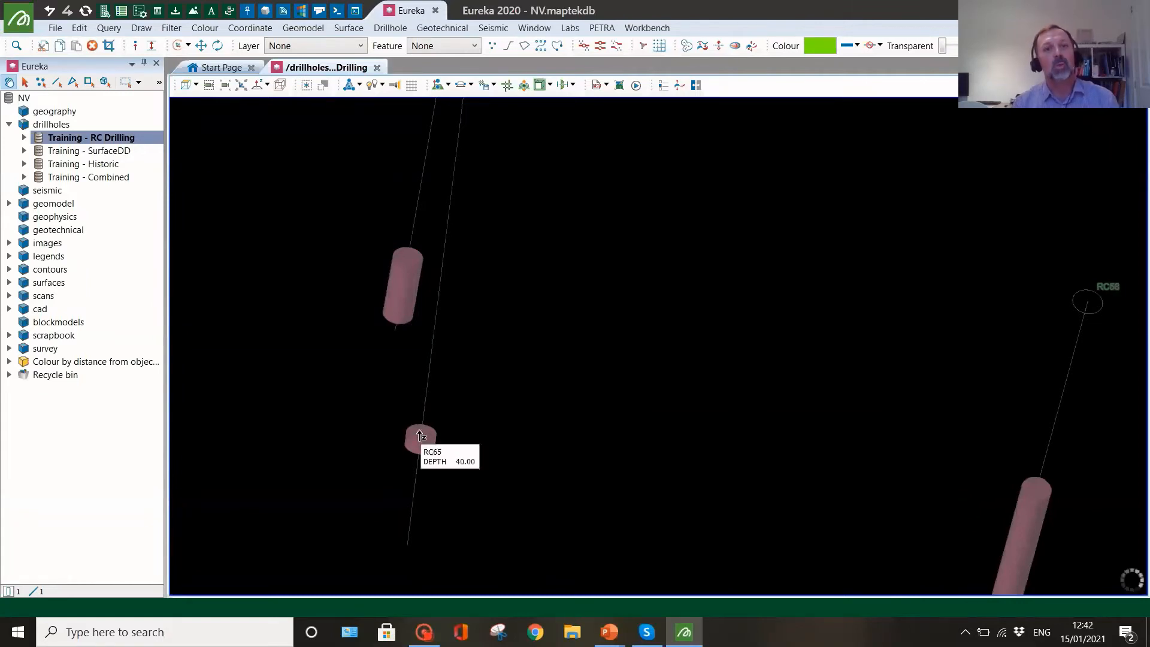
scroll(420, 436, "down", 5)
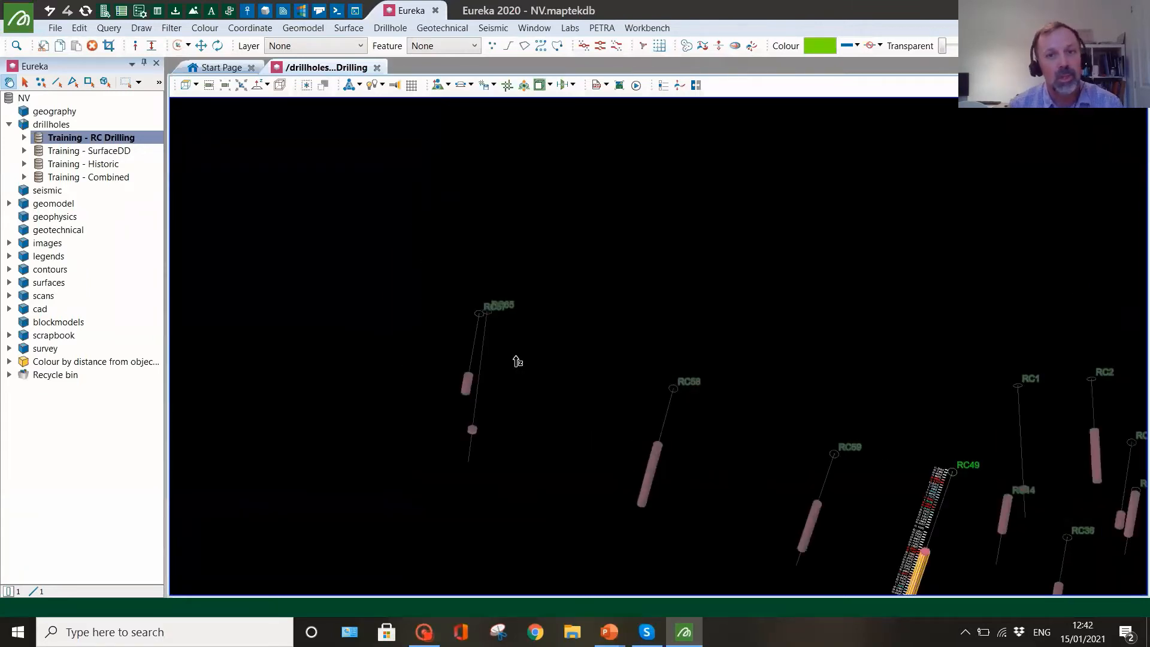
scroll(517, 362, "up", 4)
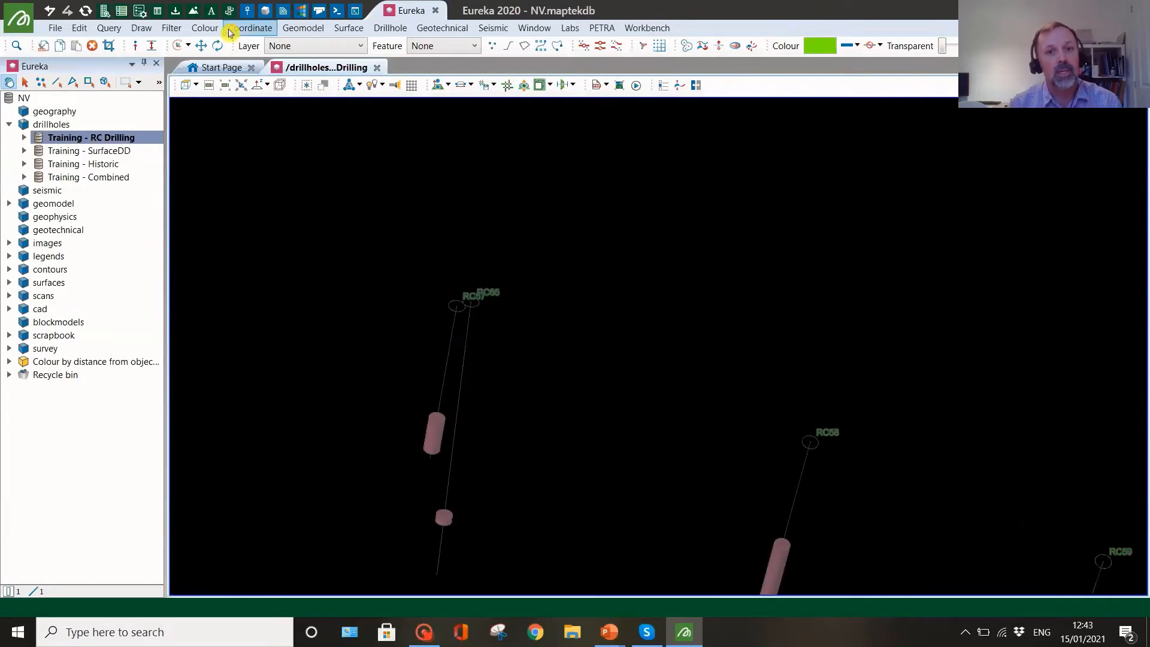
Step: Start a vein solid from the Training - RC Drilling database, modelling the M-SHZ horizon of the RCReef:STRAT variable
left_click(61, 143)
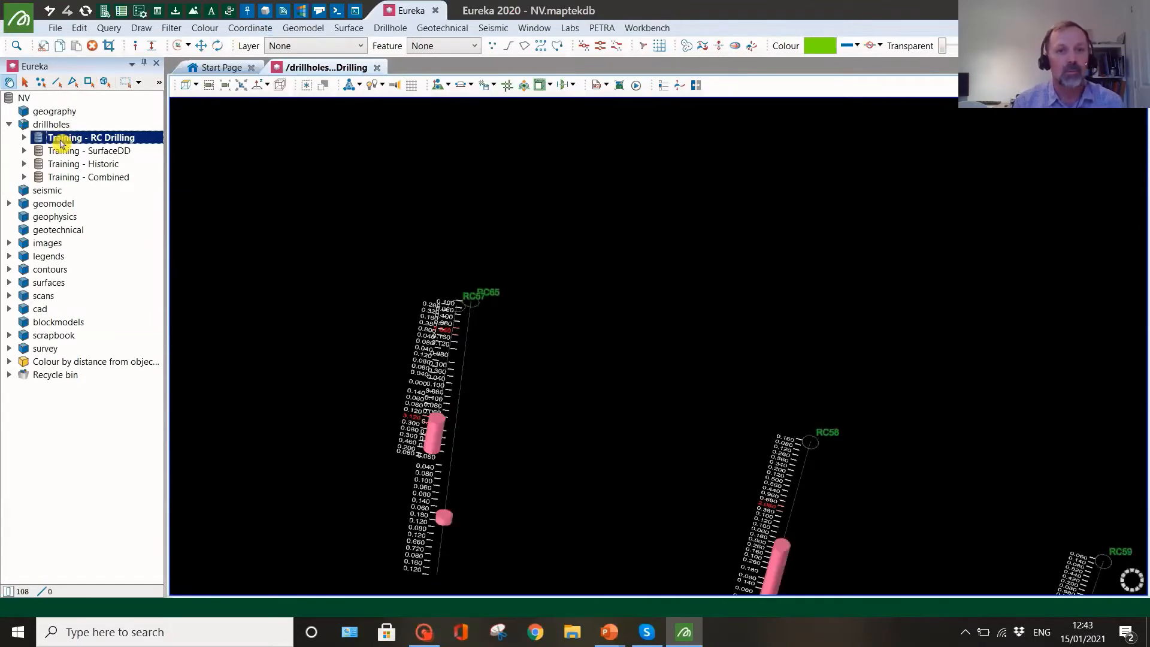
left_click(297, 28)
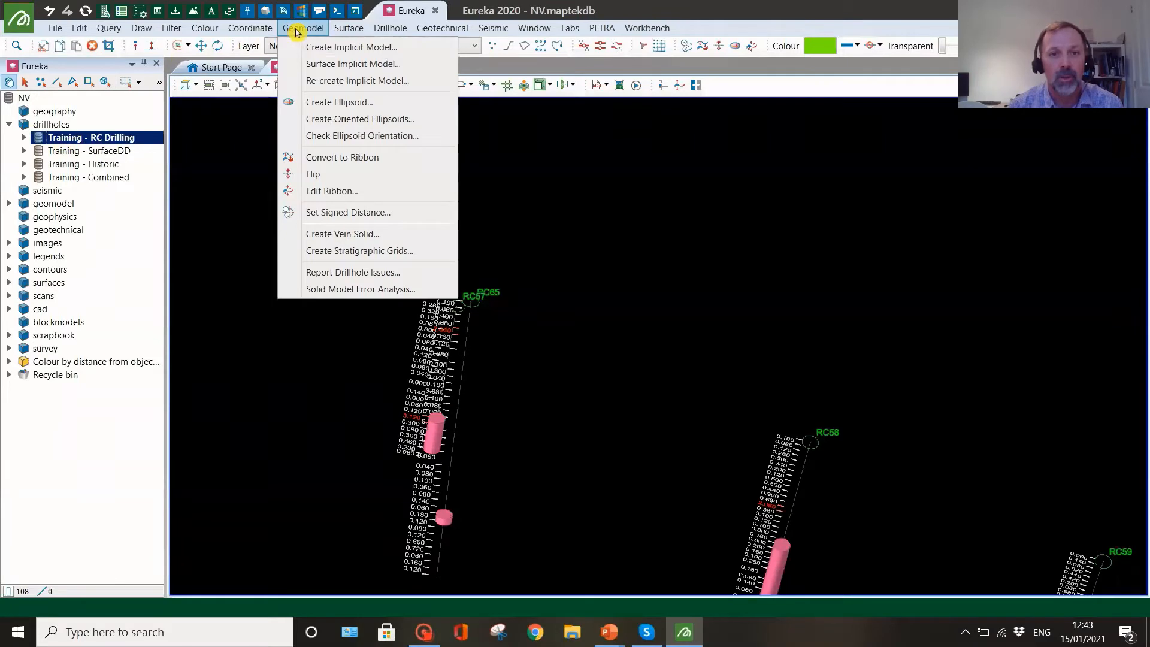
left_click(353, 234)
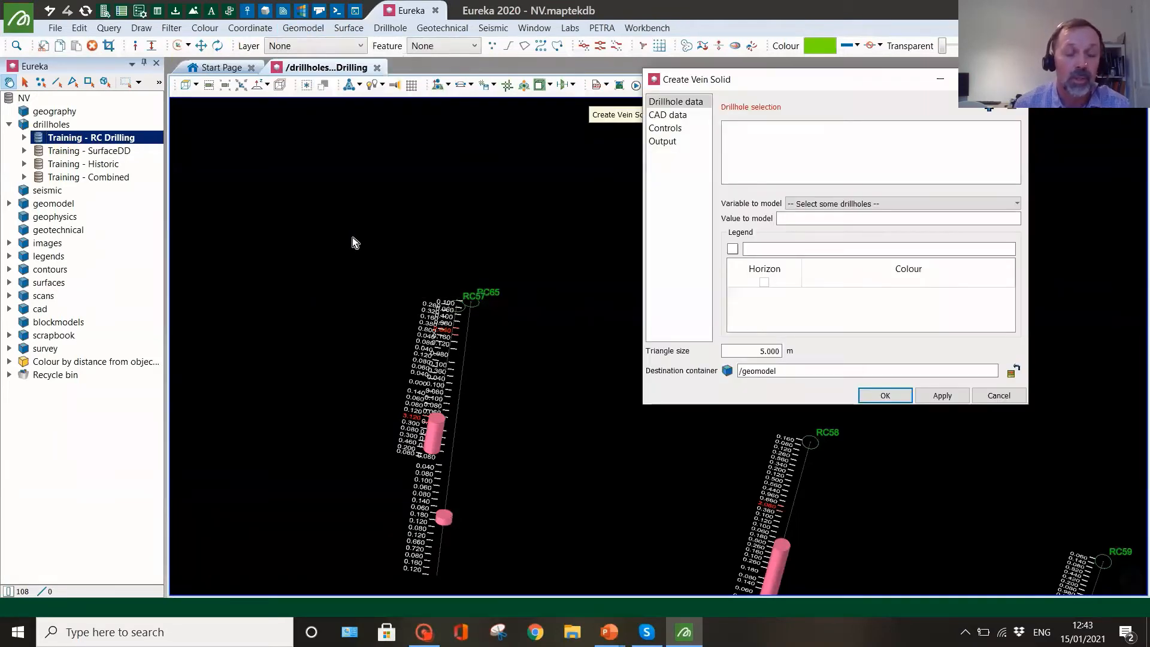
left_click_drag(848, 81, 521, 101)
left_click(662, 126)
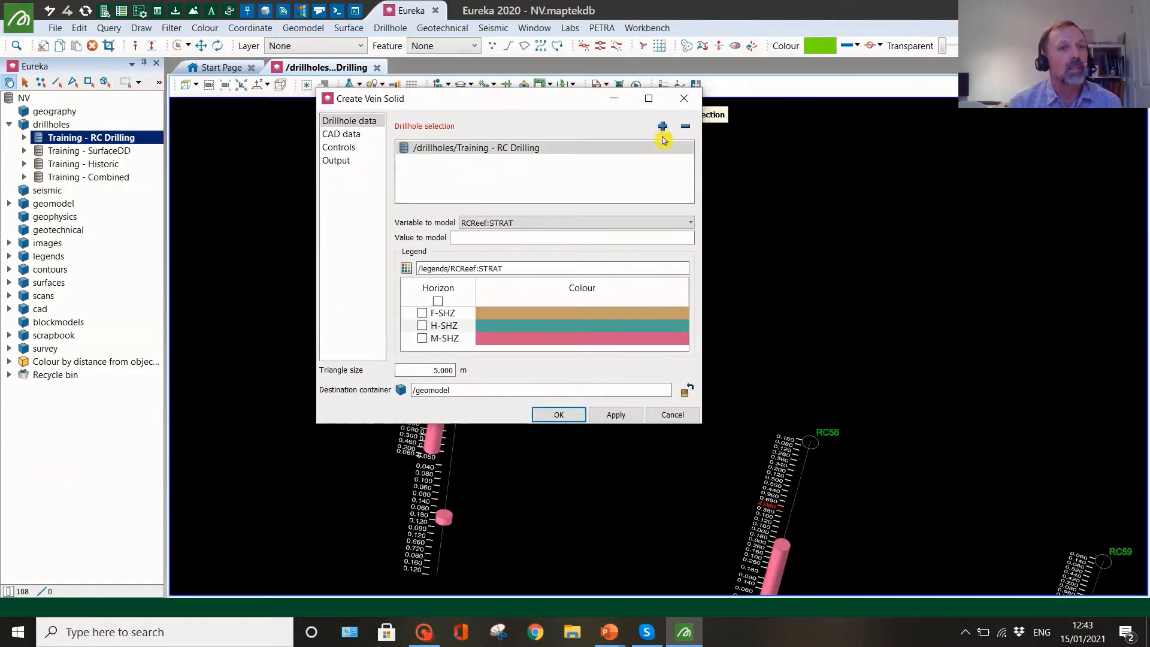
left_click(340, 139)
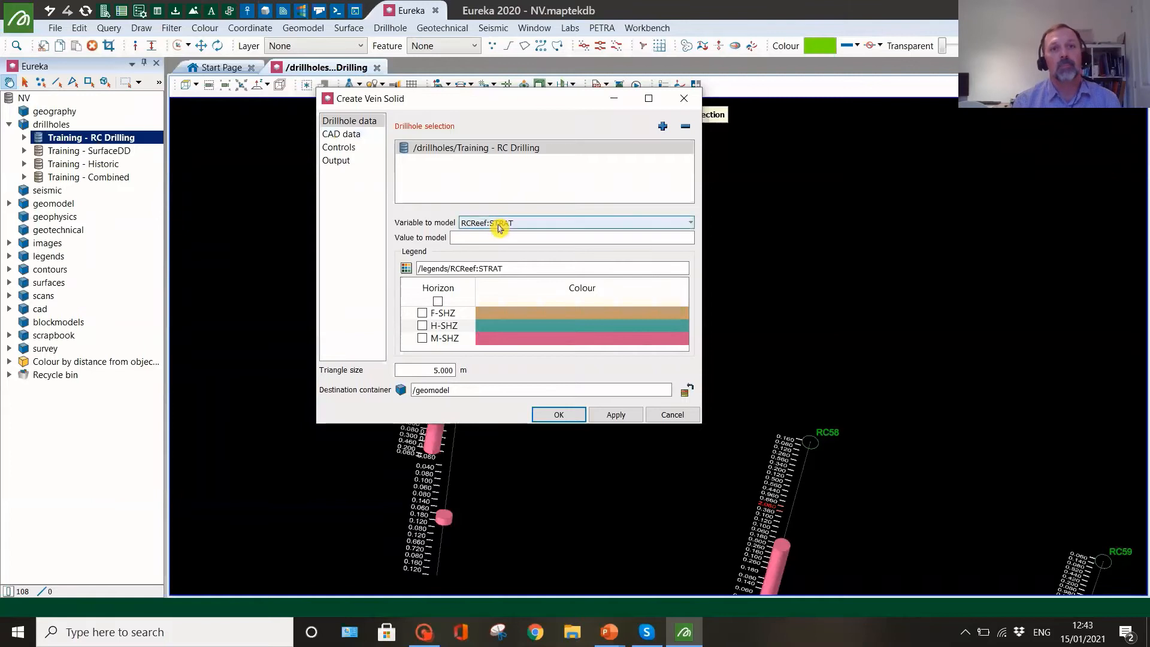
left_click(422, 338)
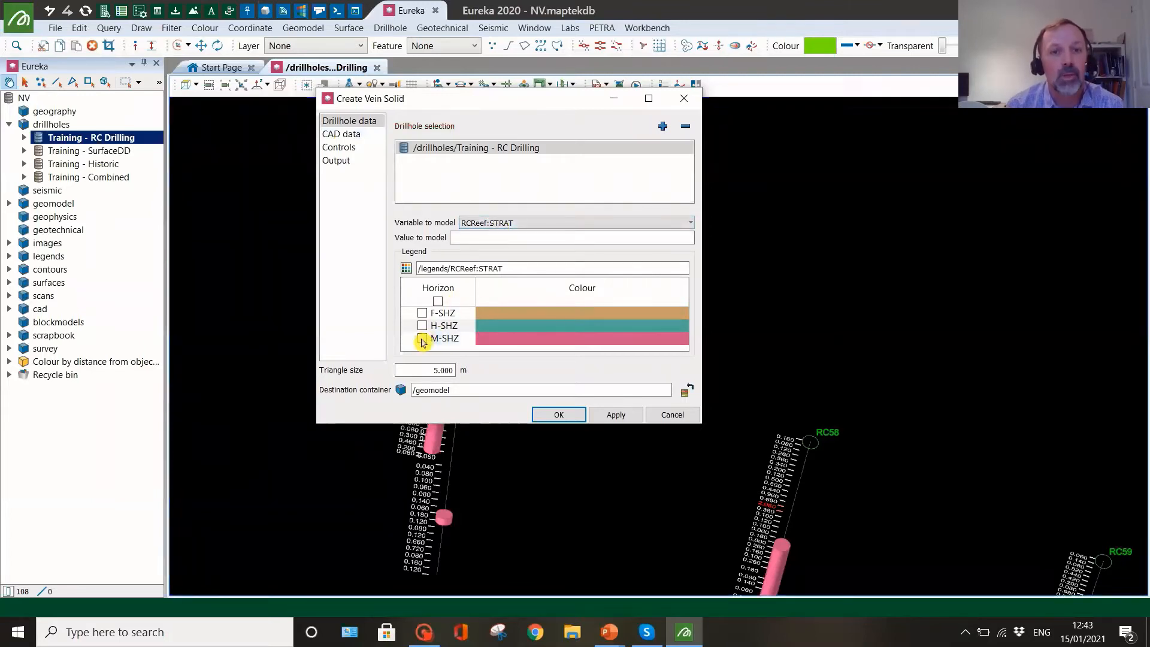
Step: Review the vein's CAD data and controls, then set its outputs to include hanging wall and footwall surfaces and hanging wall data points, without the mid surface
left_click(351, 137)
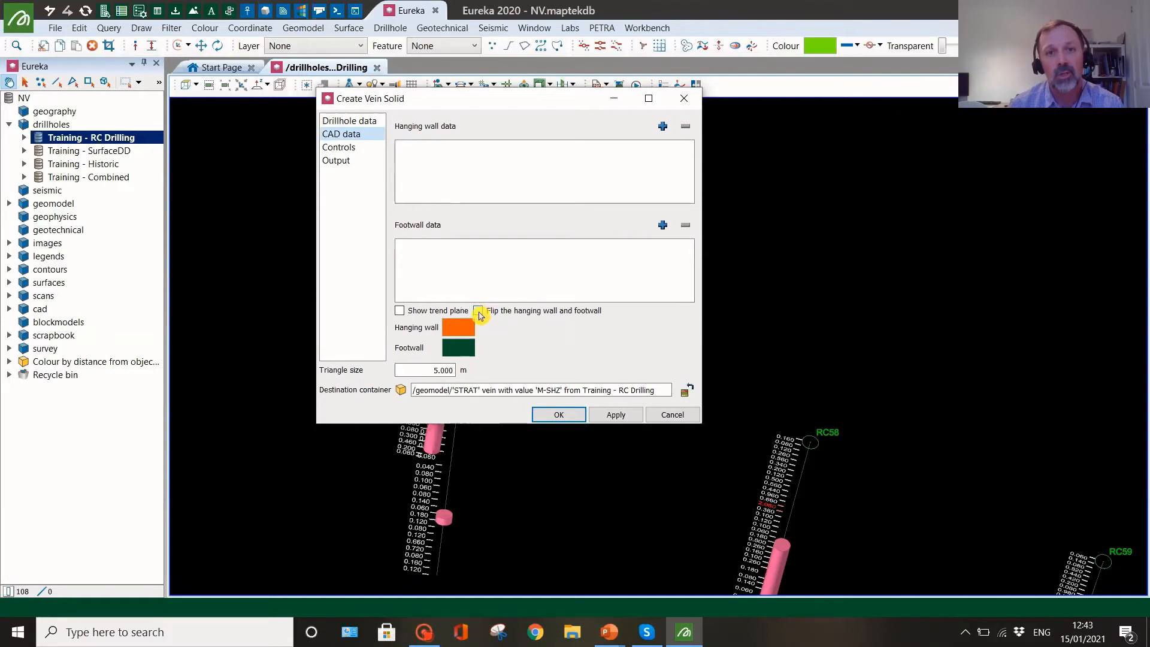
left_click(353, 148)
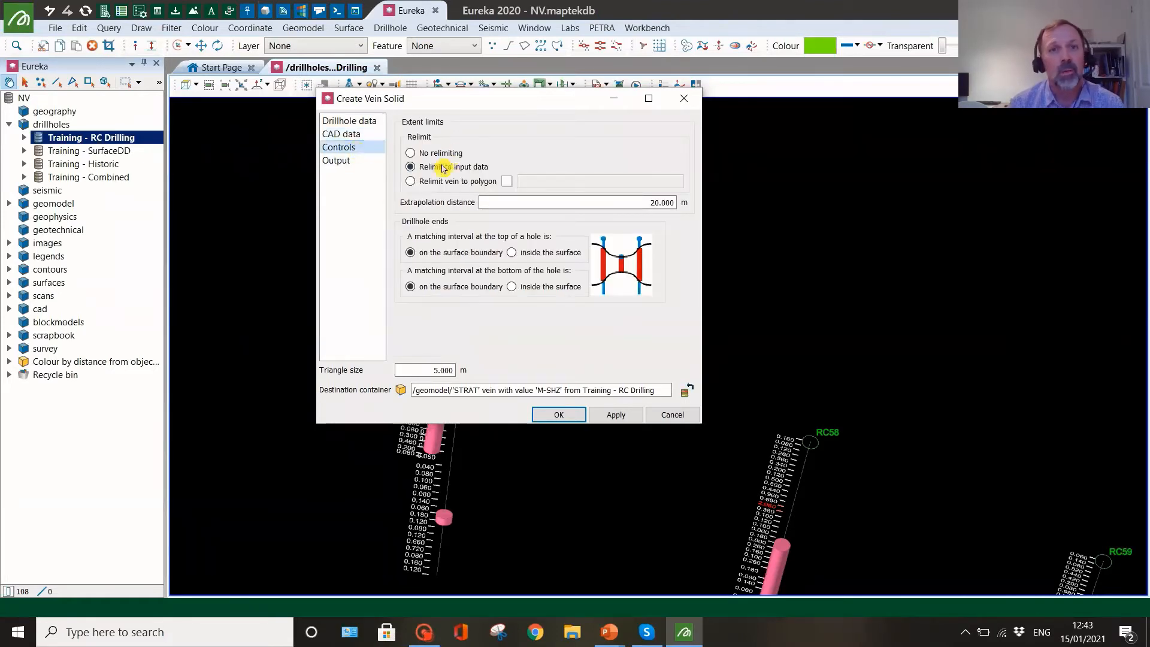
left_click(337, 162)
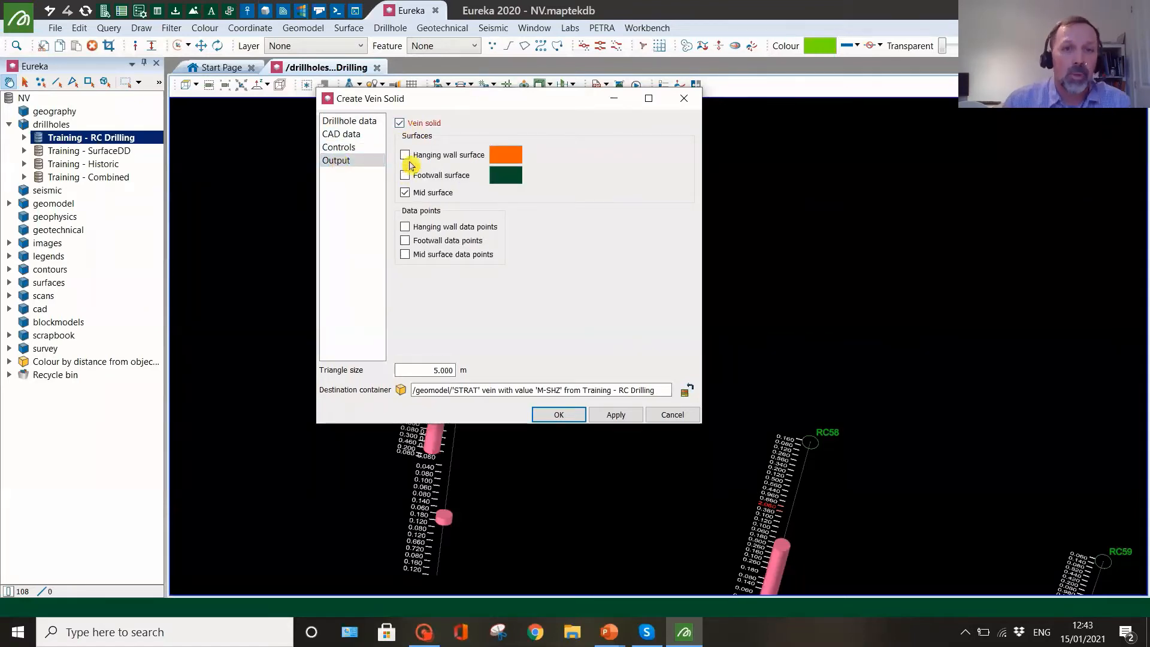
left_click(405, 194)
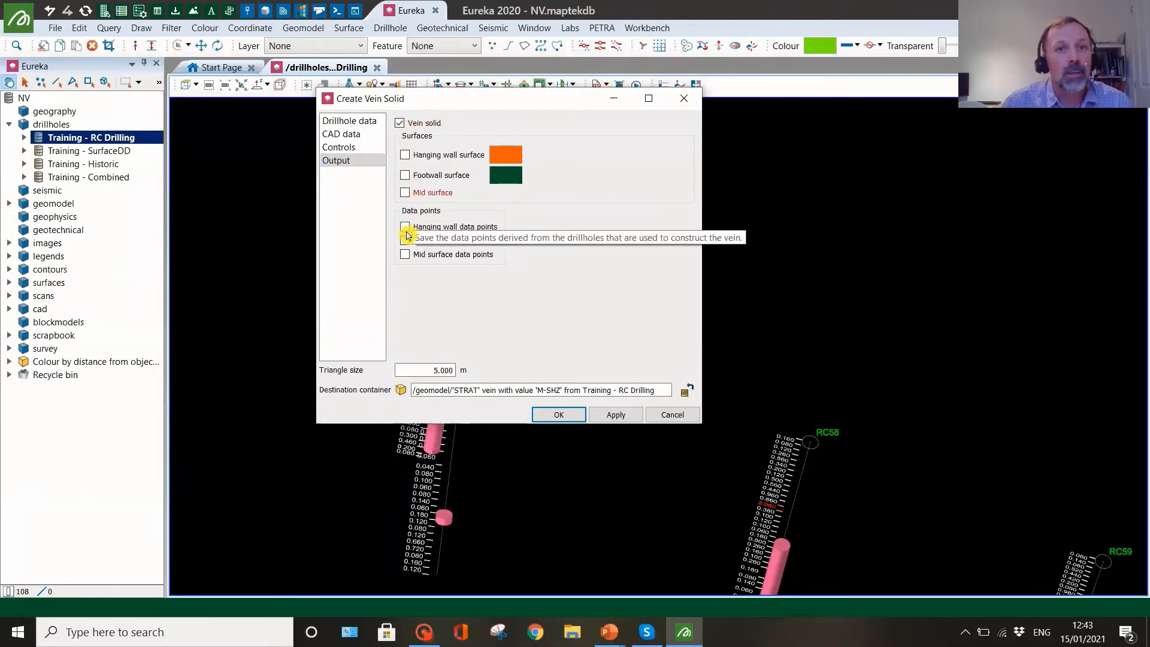
left_click(405, 155)
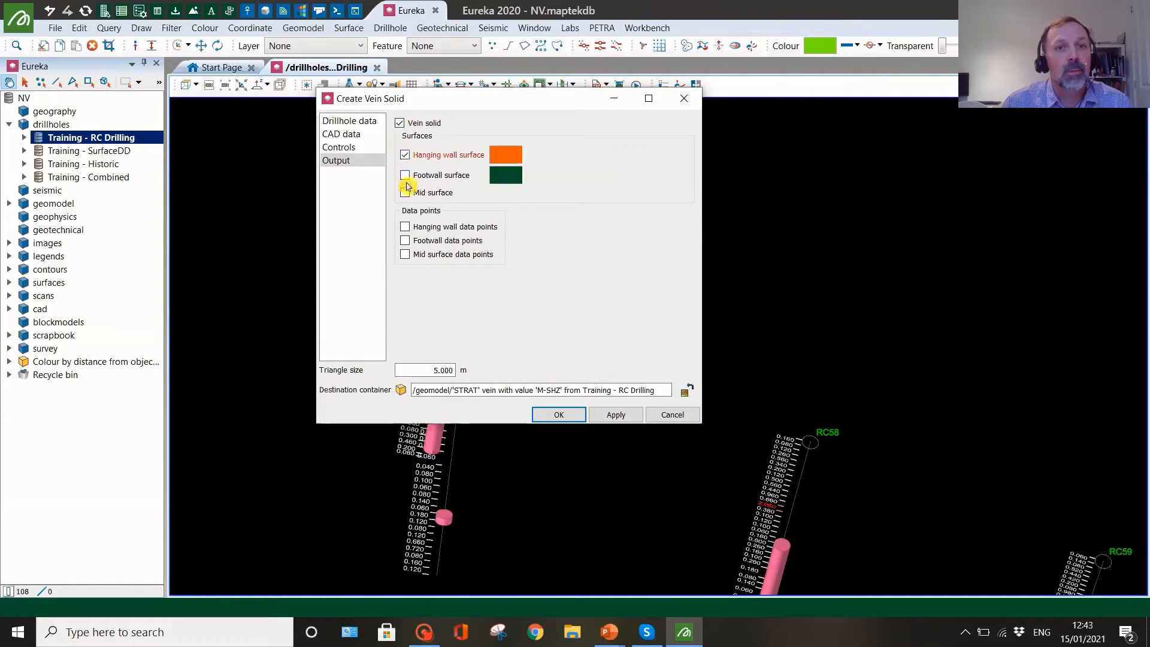
left_click(405, 175)
left_click(405, 228)
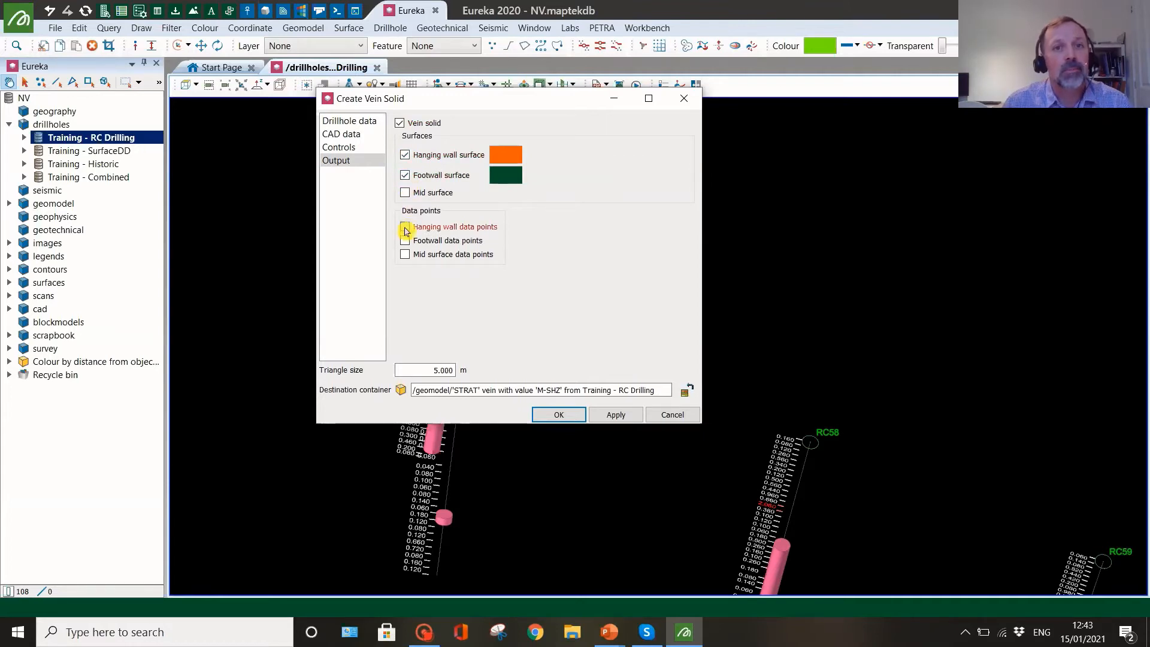
left_click(405, 228)
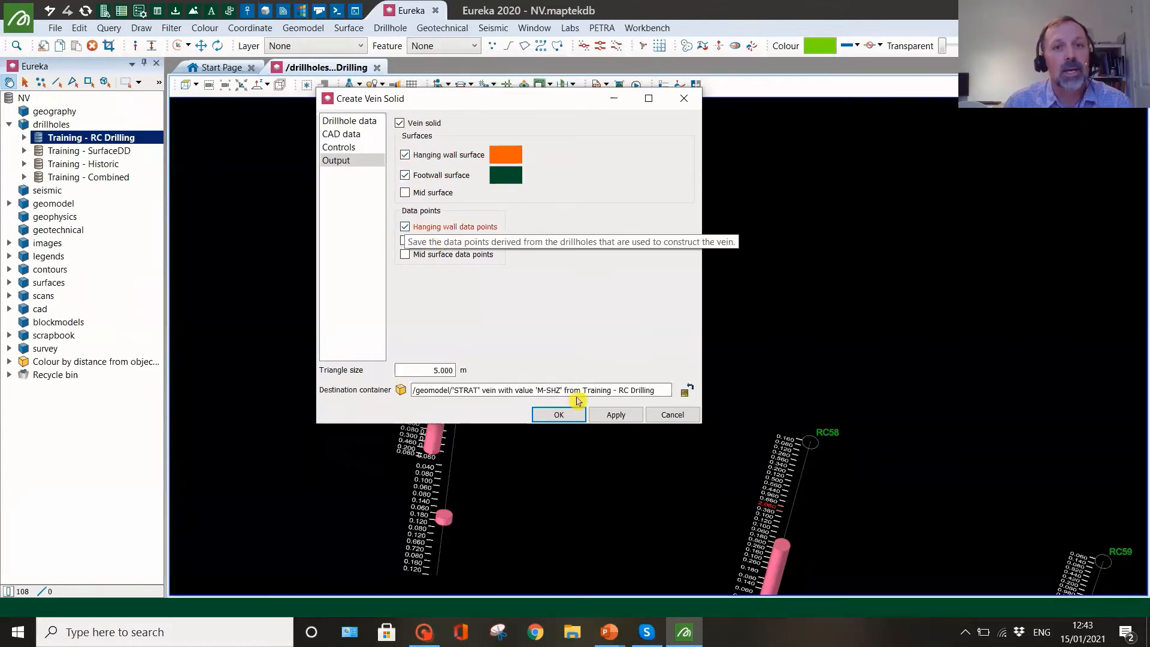
Step: Generate the vein solid, inserting the new objects into the existing destination container, and inspect the resulting vein around the outer RC holes
left_click(604, 418)
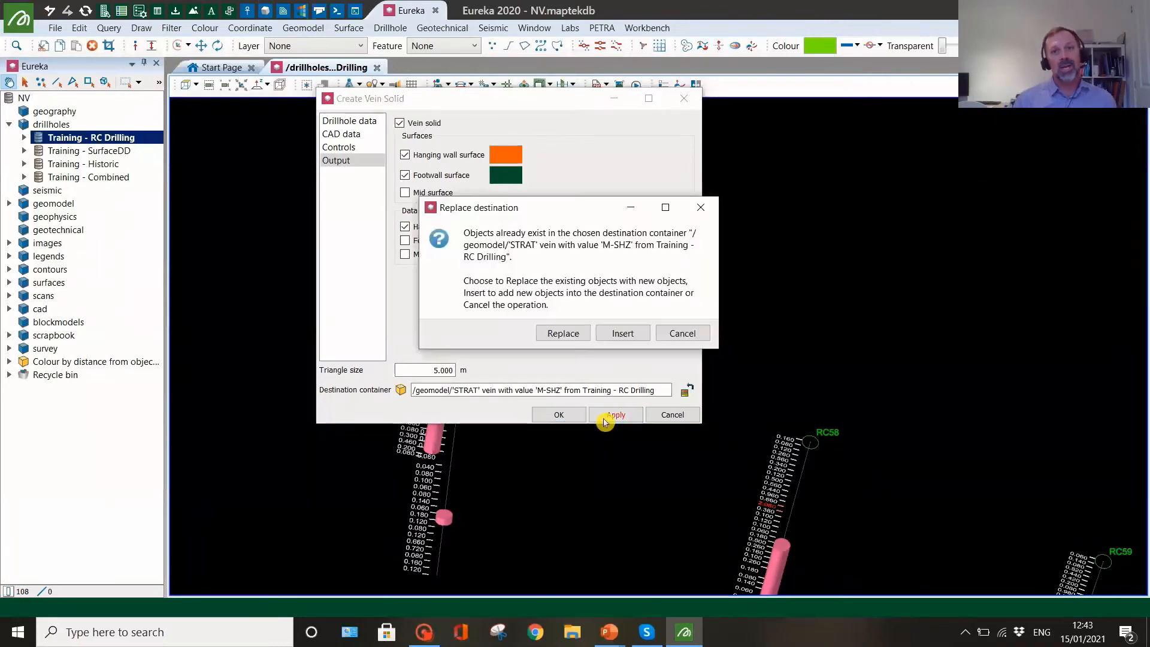
left_click(623, 334)
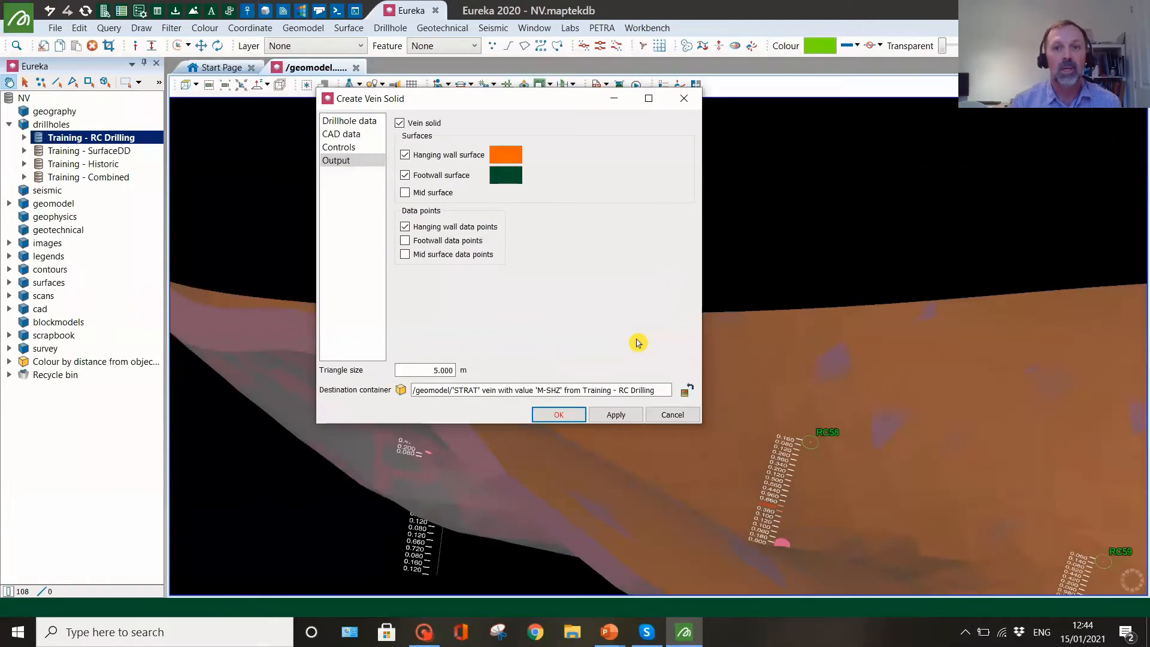
left_click(655, 419)
scroll(659, 427, "down", 8)
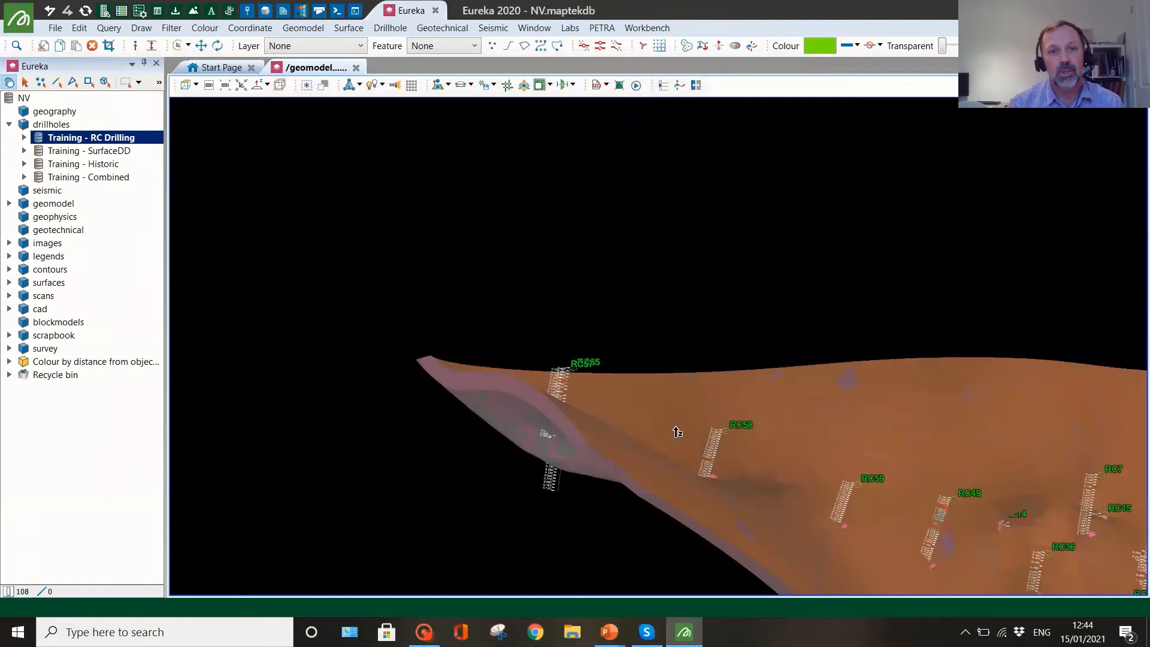
mouse_move(731, 439)
left_mouse_down()
mouse_move(779, 444)
mouse_move(670, 496)
mouse_move(619, 534)
mouse_move(619, 547)
mouse_move(688, 523)
mouse_move(772, 454)
mouse_move(707, 470)
mouse_move(713, 462)
mouse_move(811, 403)
mouse_move(883, 388)
mouse_move(980, 388)
mouse_move(979, 403)
mouse_move(851, 419)
mouse_move(716, 466)
mouse_move(742, 479)
mouse_move(696, 467)
left_mouse_up()
scroll(696, 459, "up", 6)
middle_click_drag(741, 473, 574, 447)
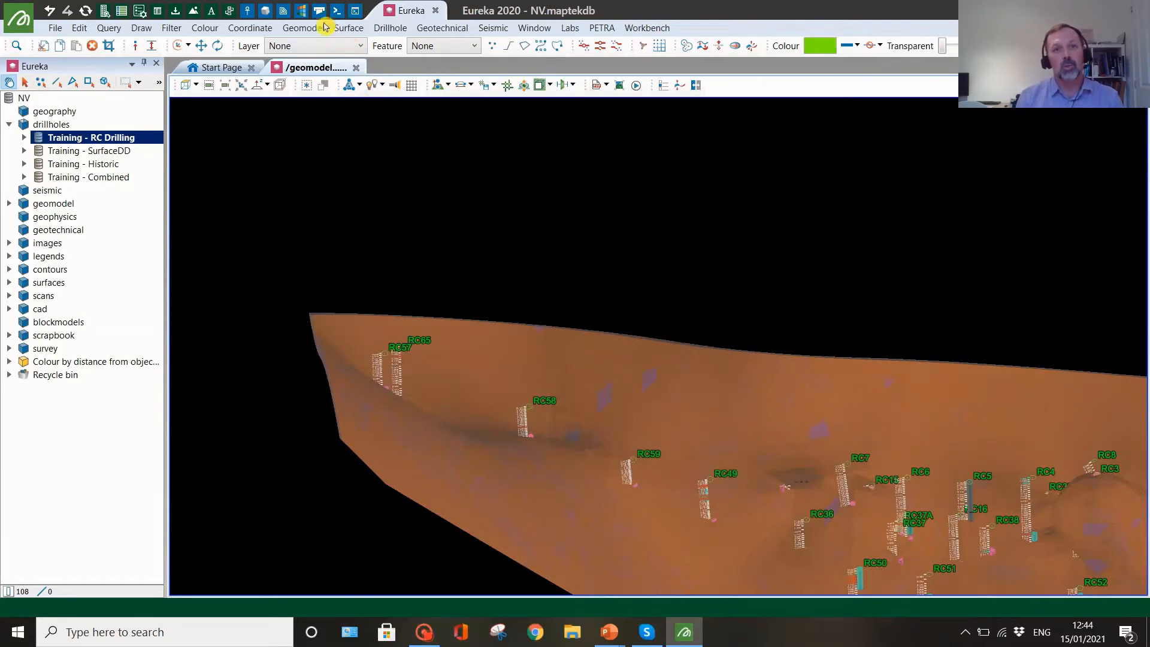
Step: Start another vein solid and fill its drillhole selection with the individual RC Drilling holes, RC1 to RCR15, instead of the whole database
left_click(303, 29)
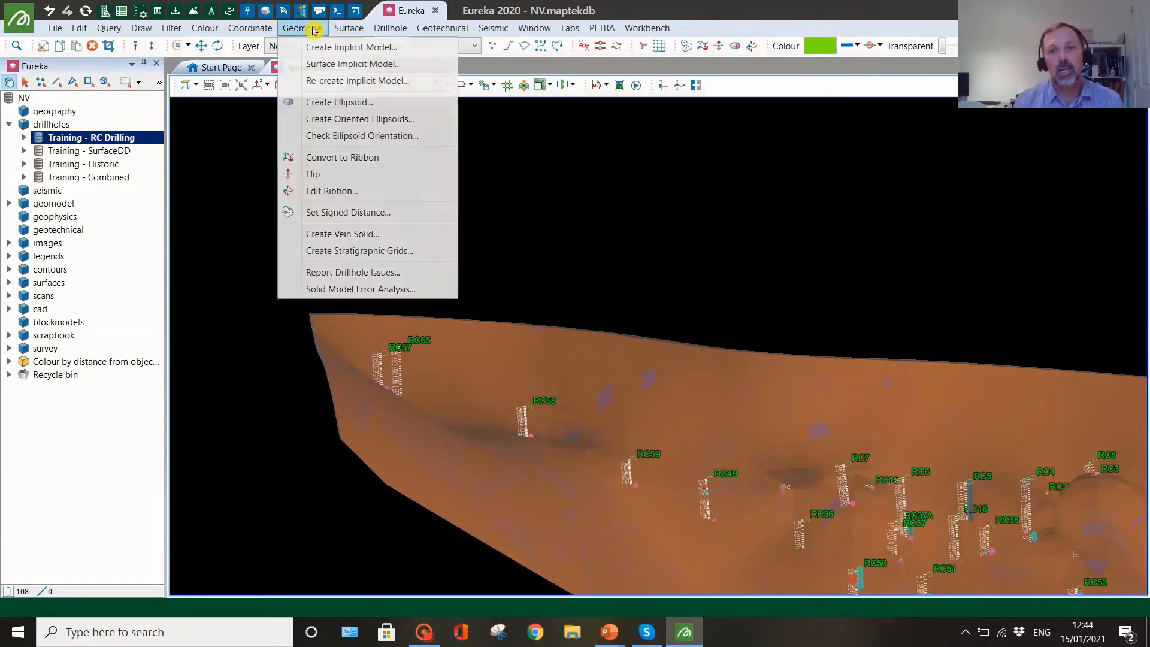
left_click(360, 234)
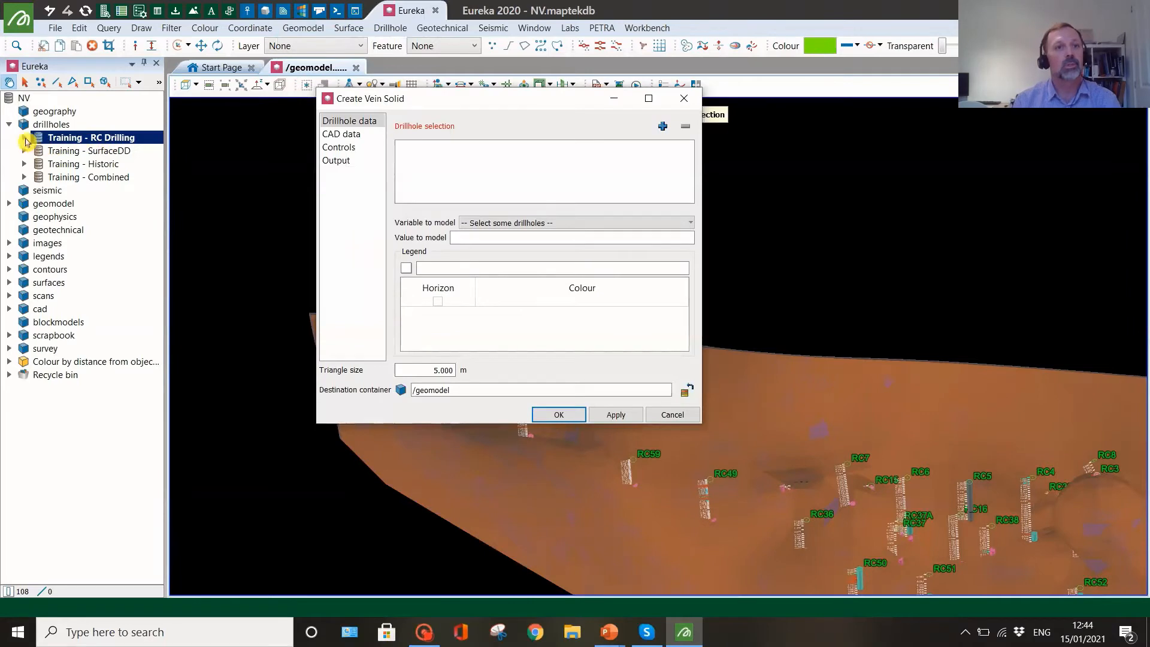
left_click(25, 139)
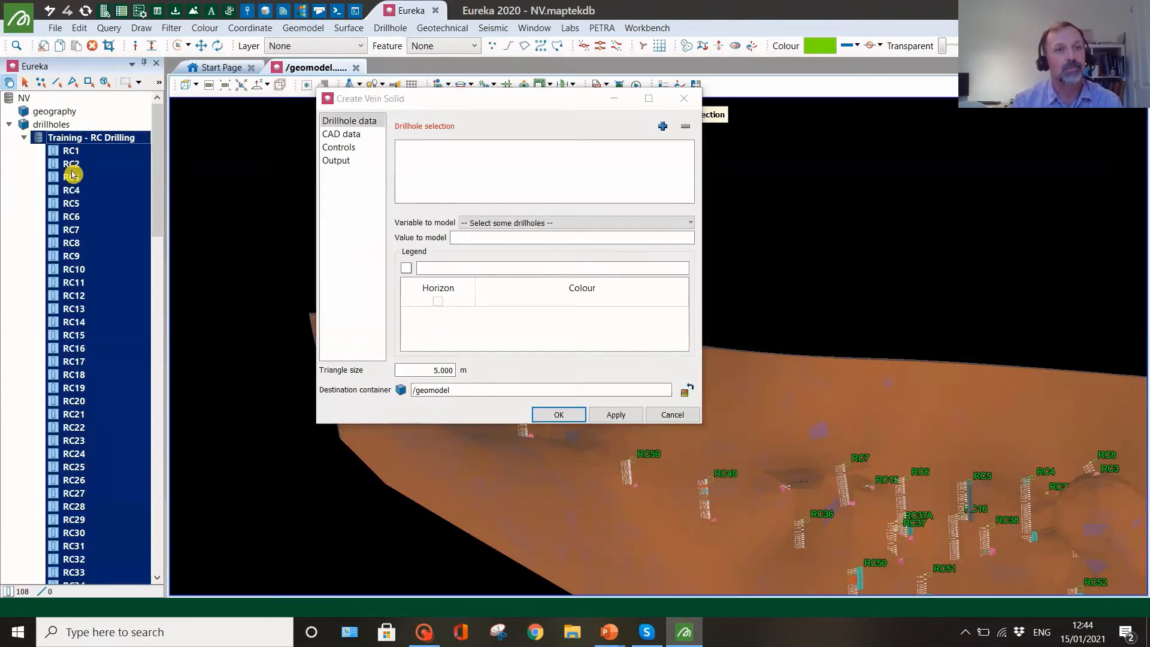
left_click_drag(72, 174, 437, 178)
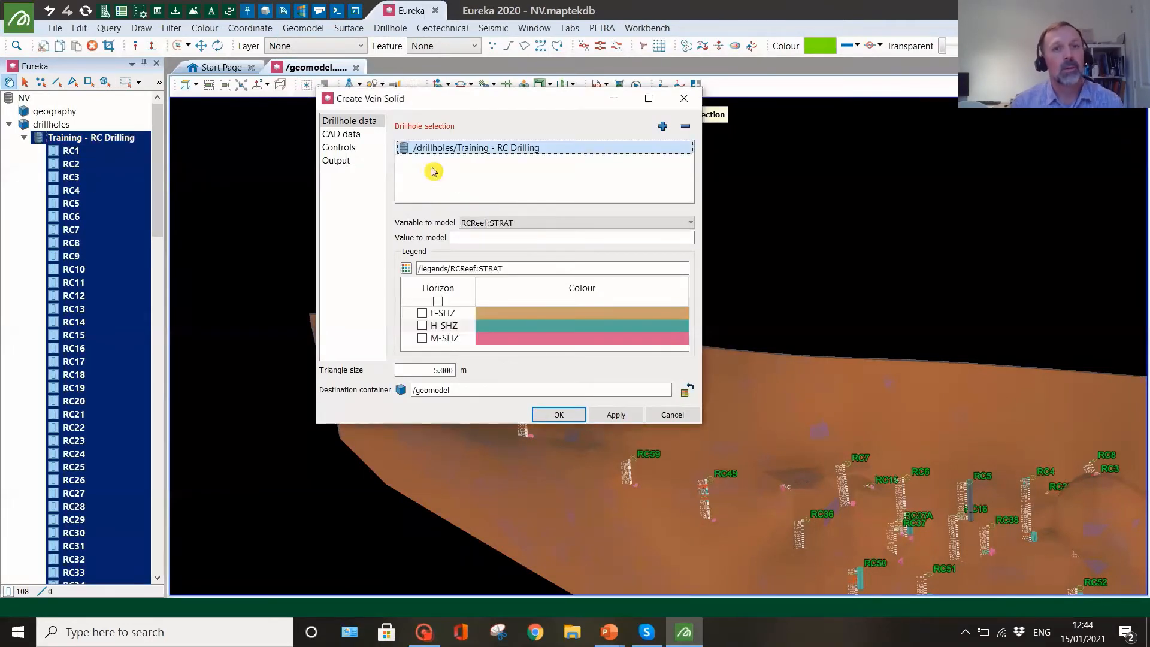
left_click(686, 127)
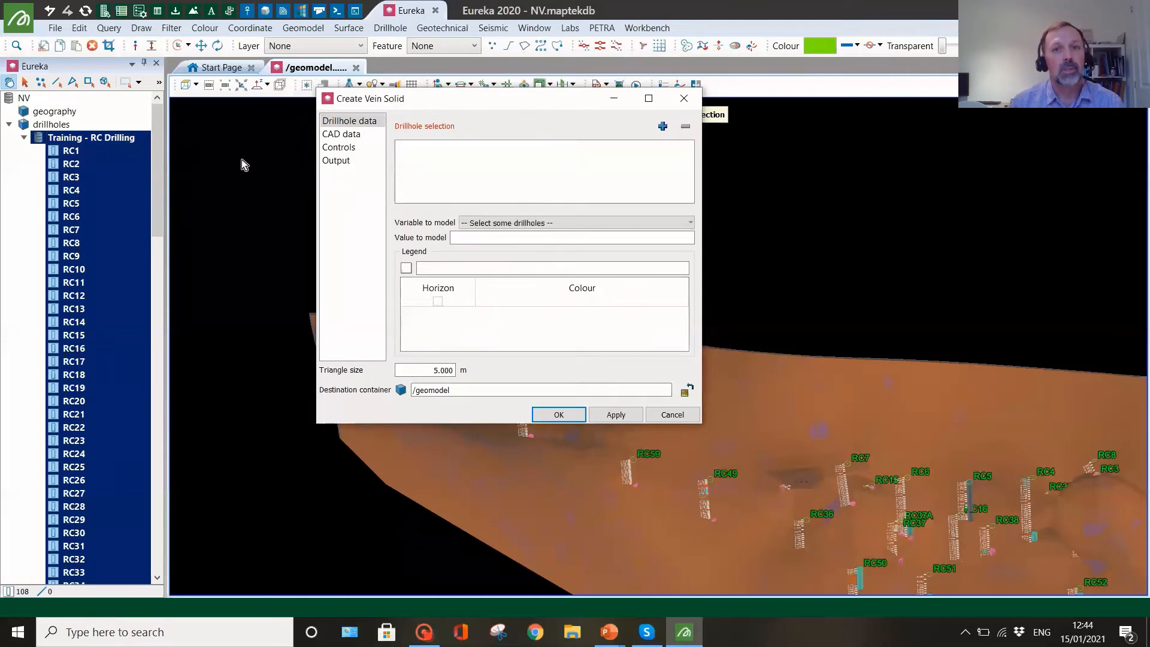
left_click(84, 166)
scroll(99, 258, "down", 12)
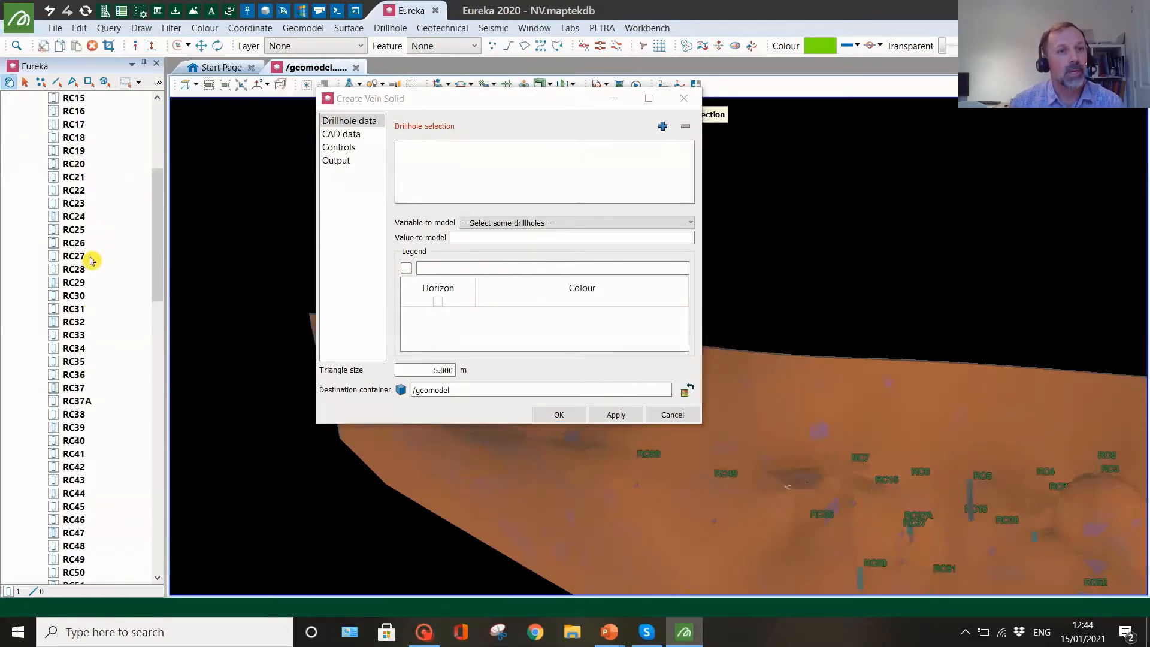
scroll(99, 264, "down", 15)
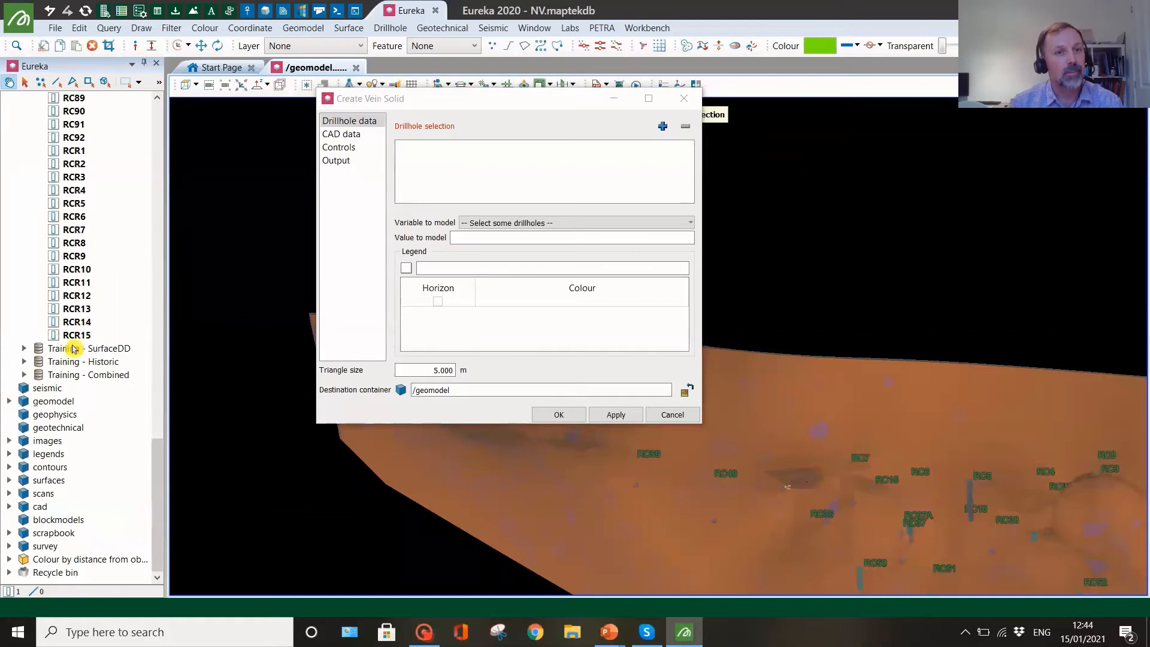
left_click(76, 336, "shift")
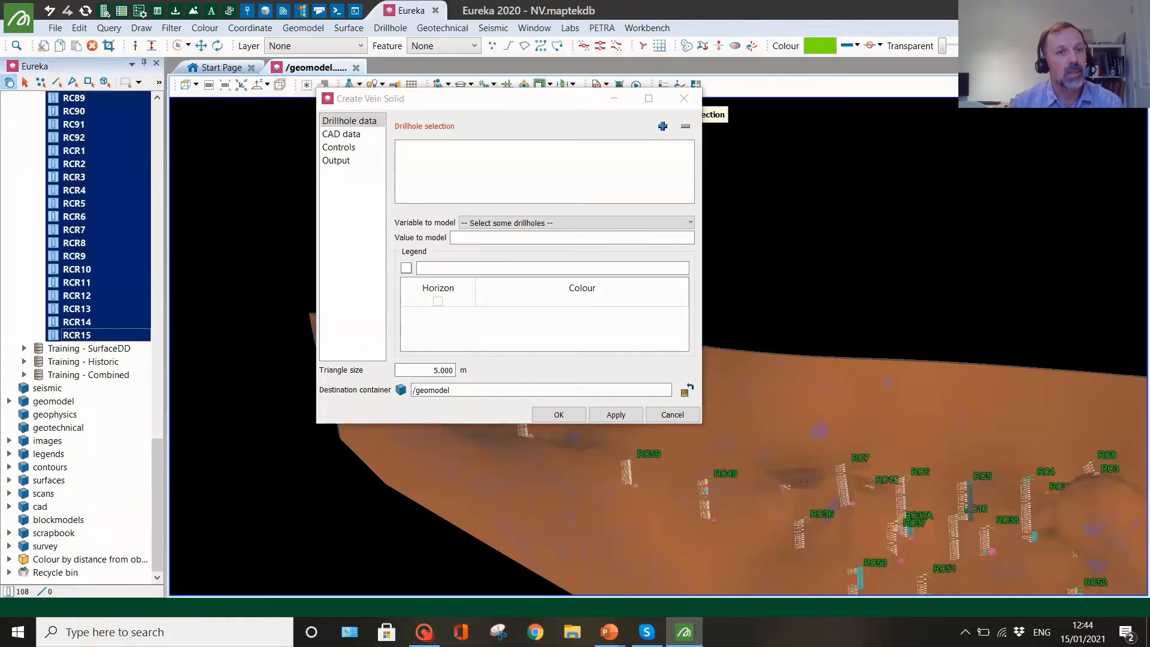
left_click(670, 126)
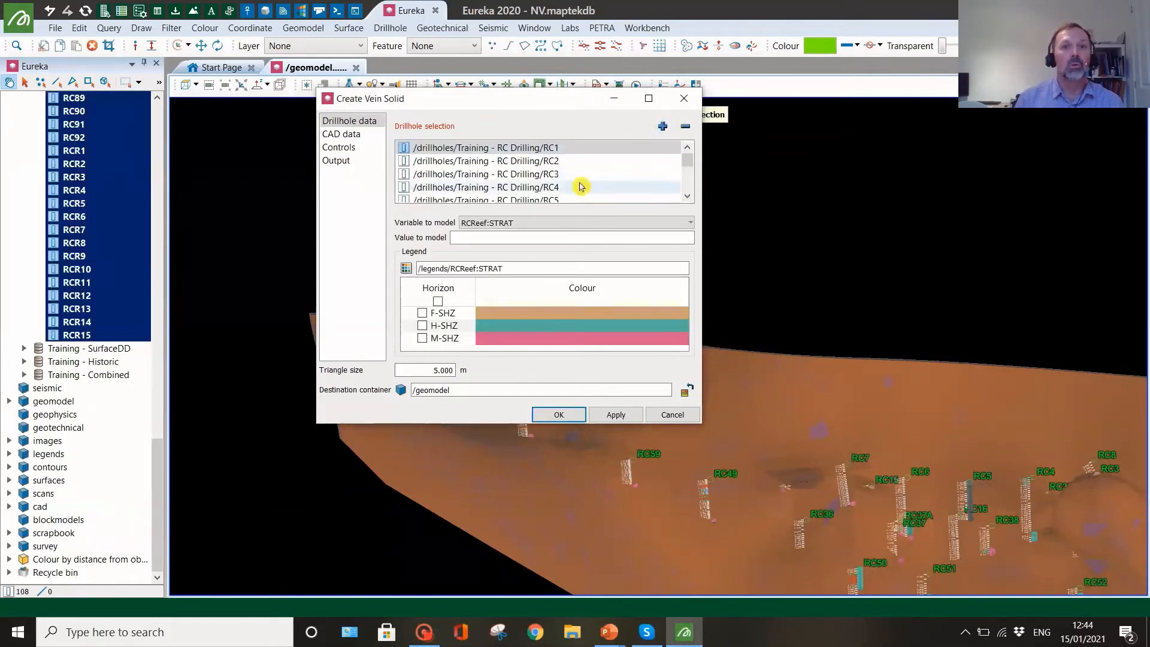
Step: Move the vein solid dialog clear of the model and remove drillhole RC49 from its drillhole selection
left_click_drag(608, 98, 1023, 35)
scroll(1008, 121, "down", 10)
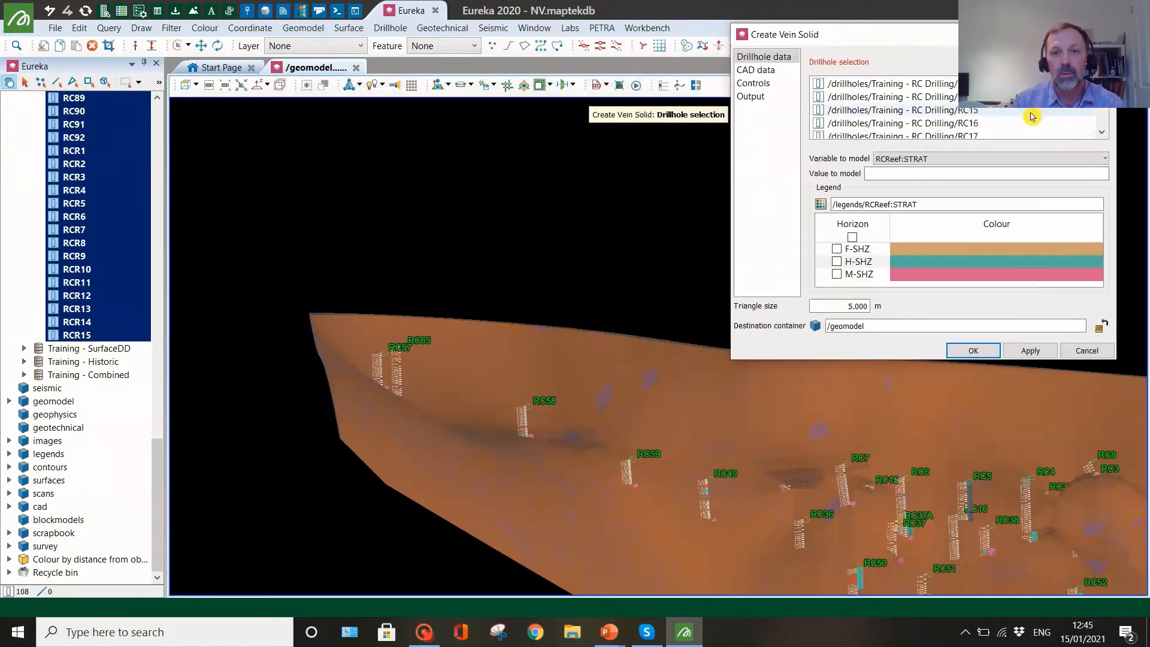
scroll(1002, 119, "down", 3)
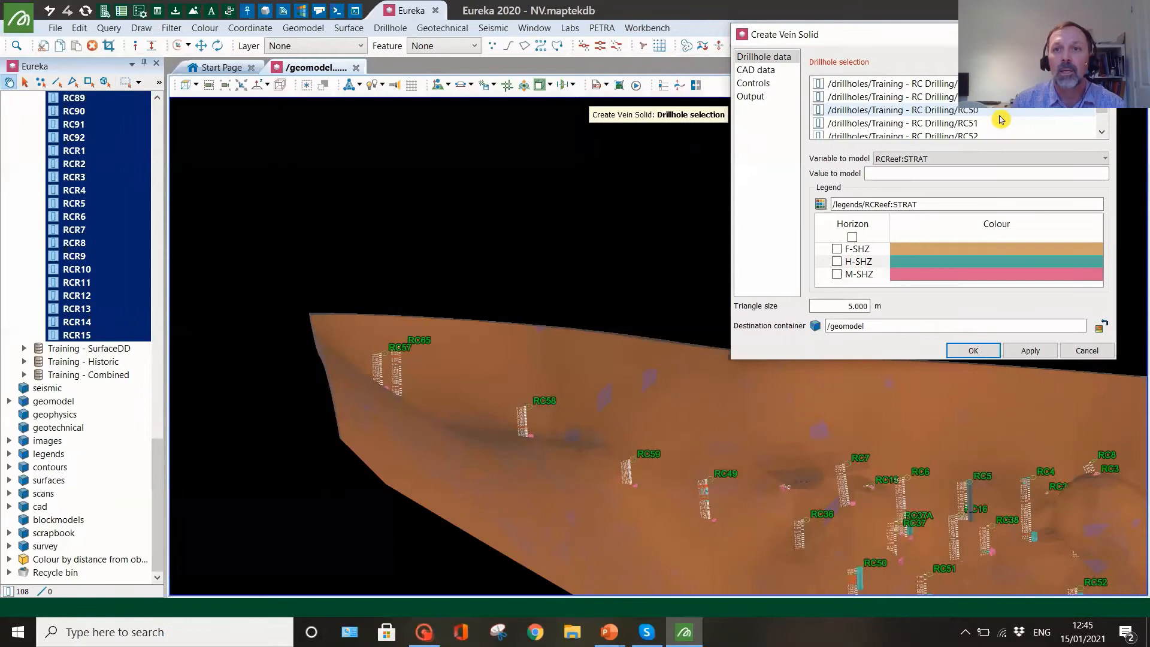
left_click(995, 97)
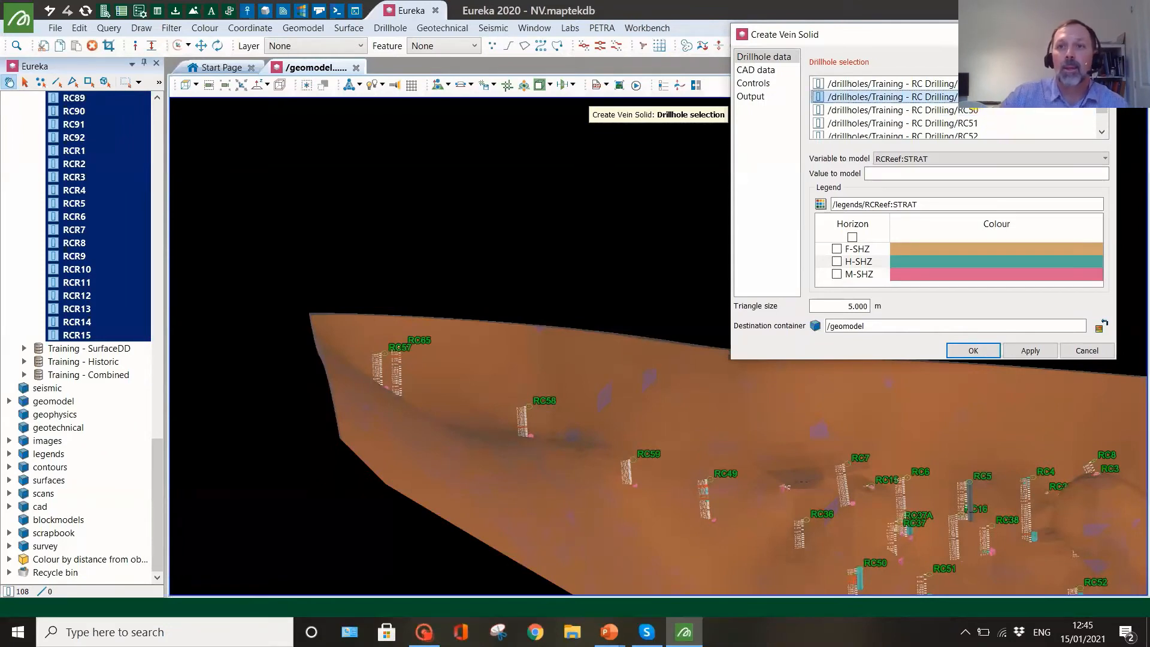
key("Delete")
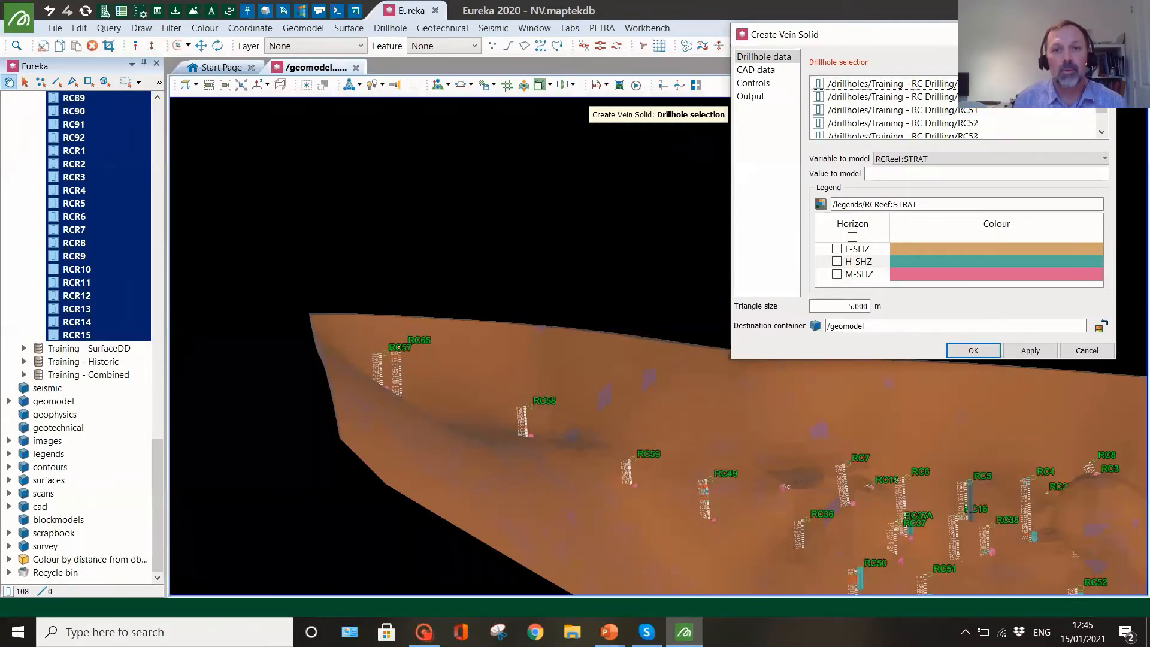
Step: Remove drillholes RC57, RC58, RC59 and RC65 from the vein's drillhole selection
scroll(1004, 109, "down", 1)
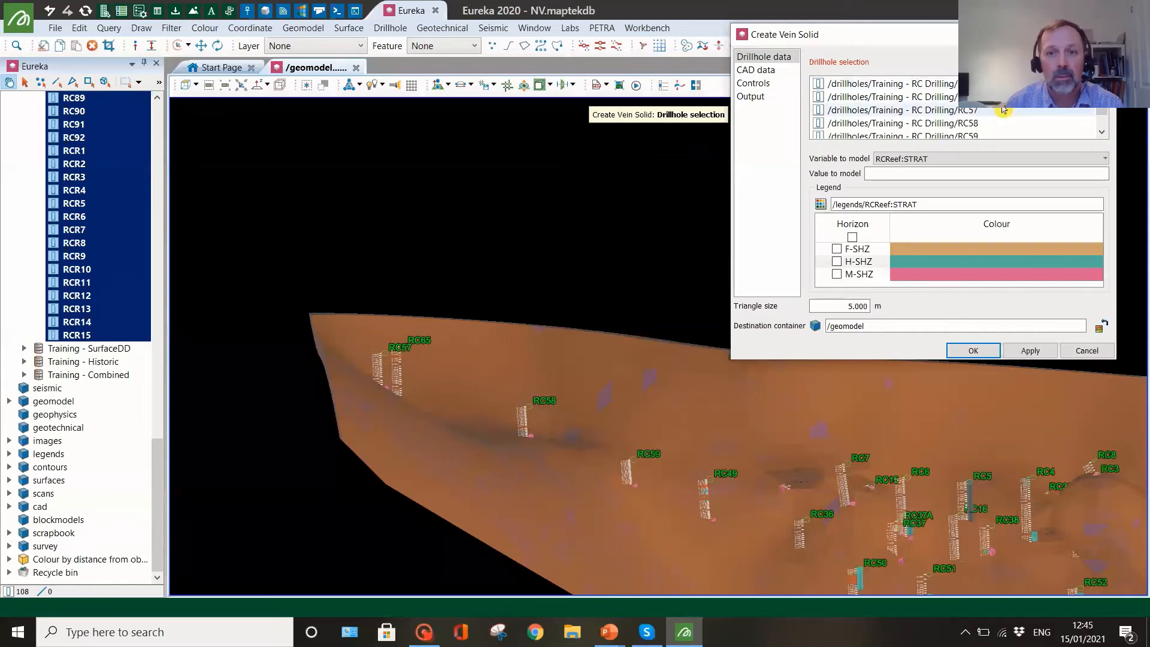
left_click(988, 96)
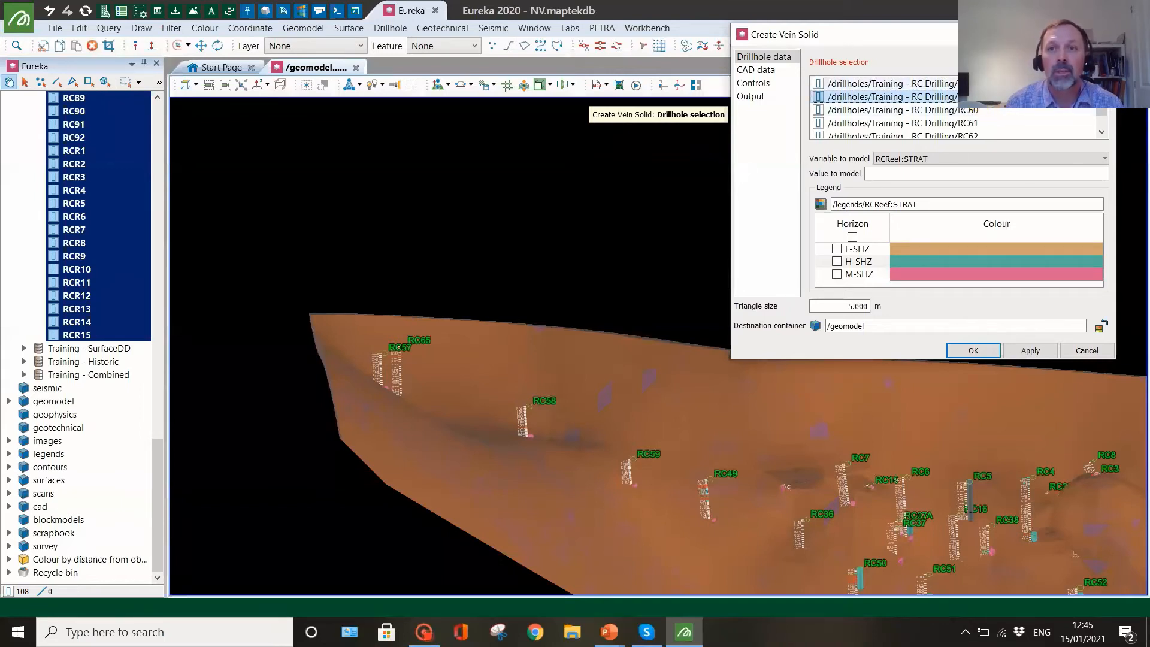
key("Delete")
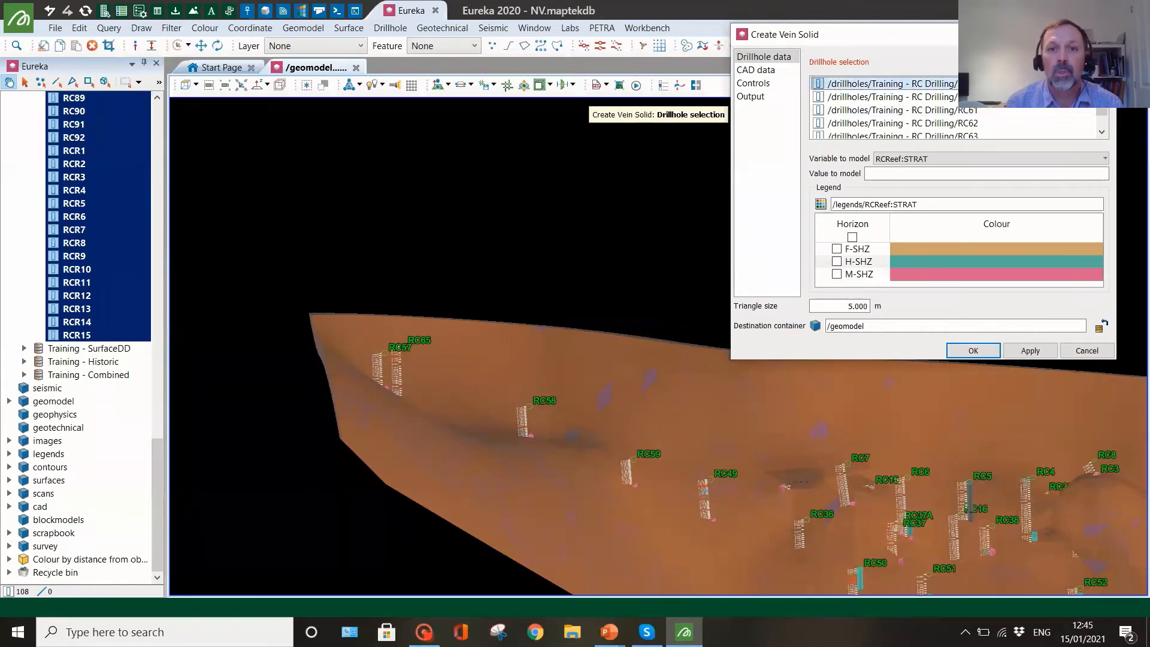
scroll(995, 112, "up", 1)
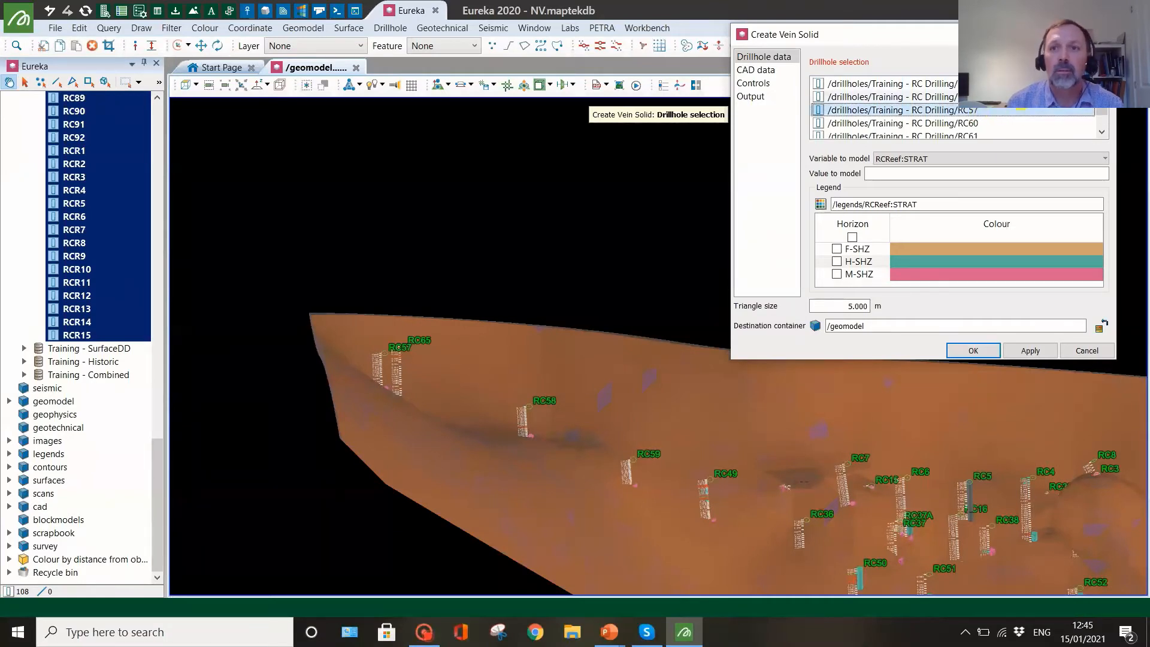
scroll(1011, 107, "down", 2)
scroll(1010, 107, "down", 3)
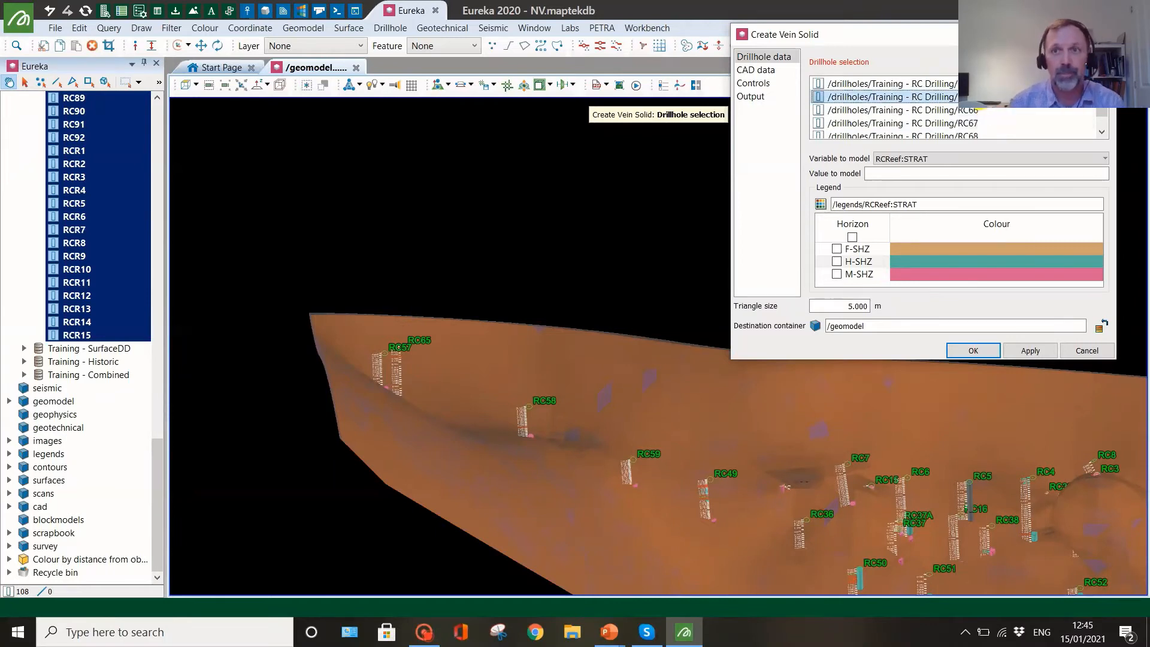
scroll(1010, 107, "down", 1)
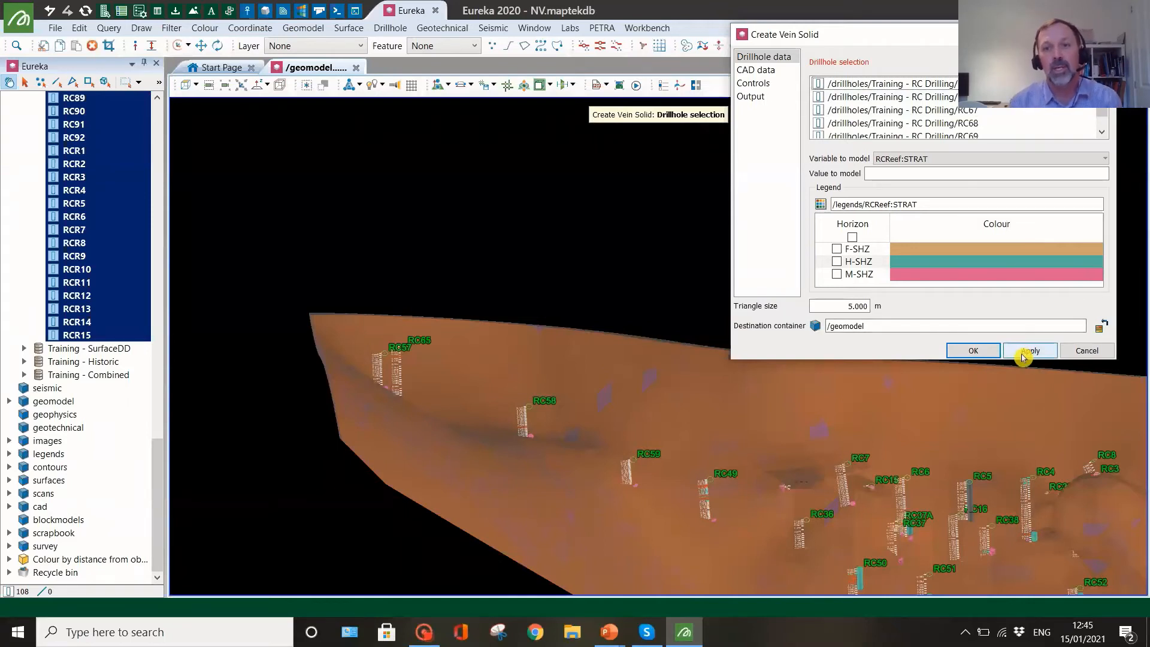
Step: Set M-SHZ as the value to model and check that outputs include hanging wall and footwall surfaces and hanging wall data points
left_click(836, 274)
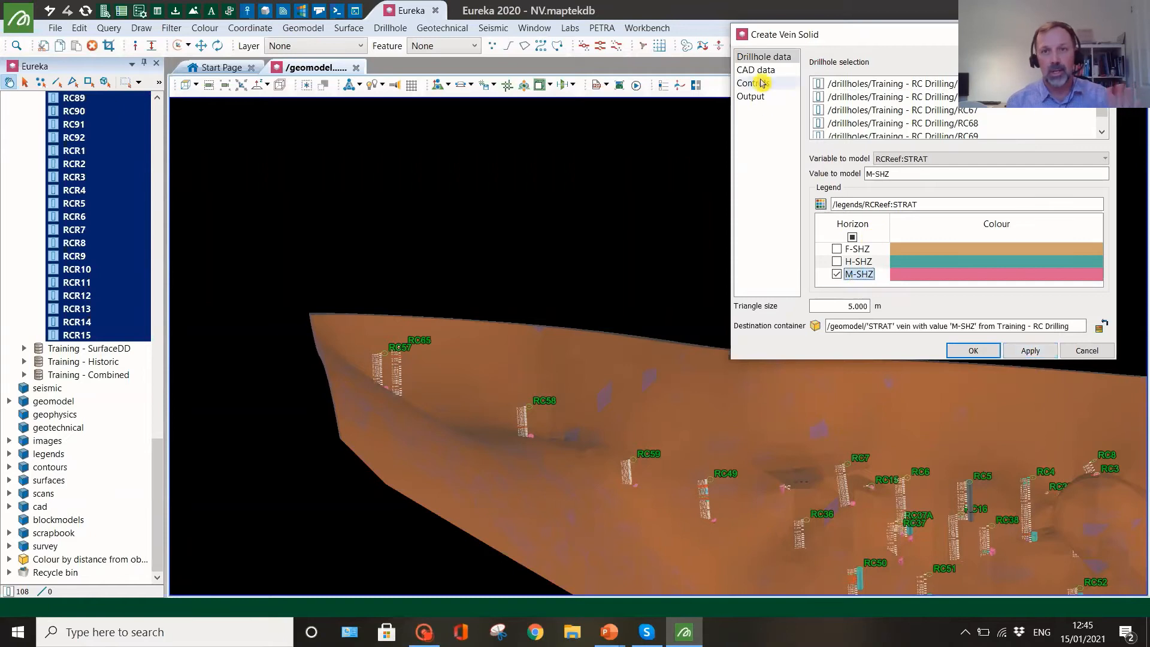
left_click(756, 97)
left_click(820, 91)
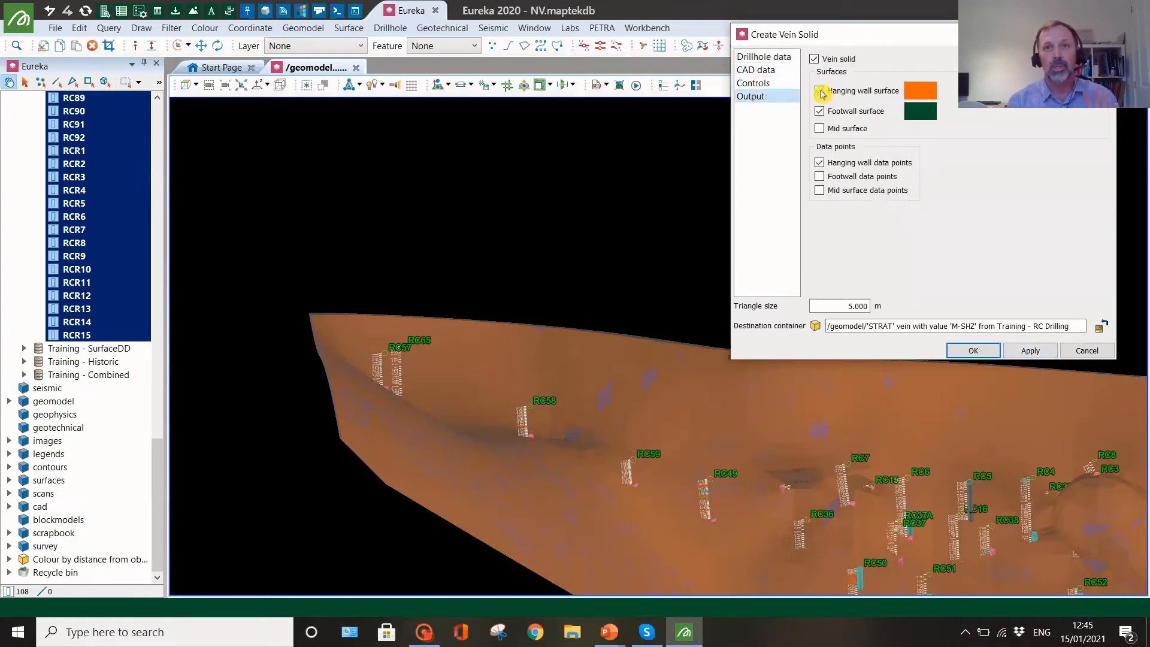
left_click(818, 166)
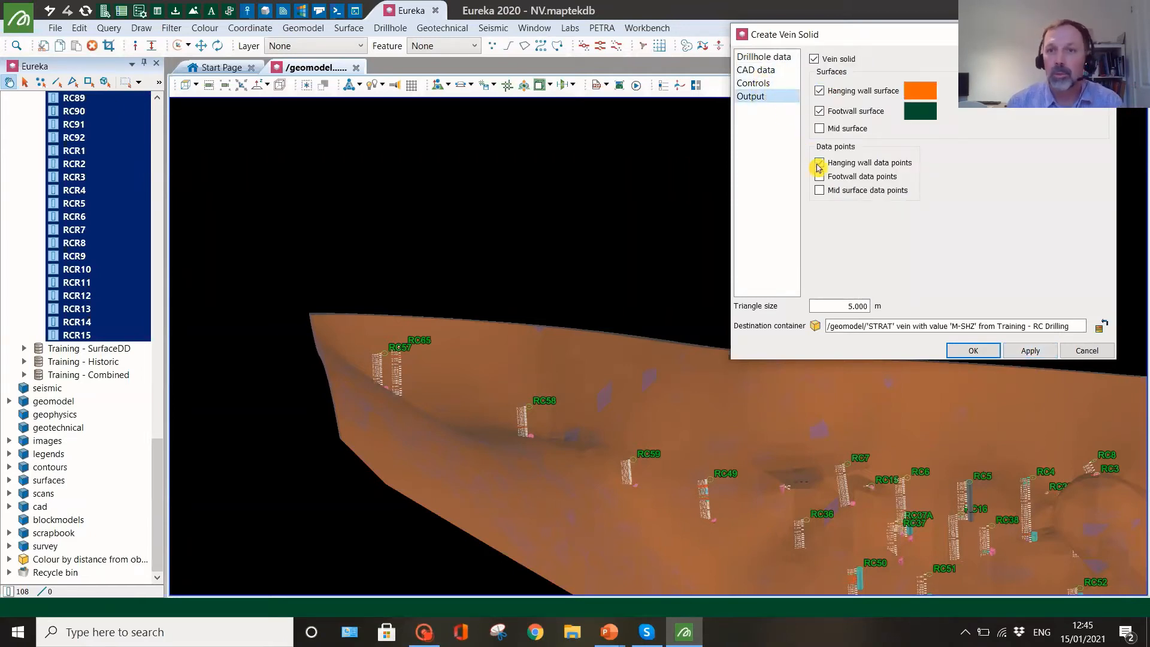
Step: Generate the vein solid, replacing the existing objects in the destination container, and inspect its extent against the excluded outer holes
left_click(1020, 355)
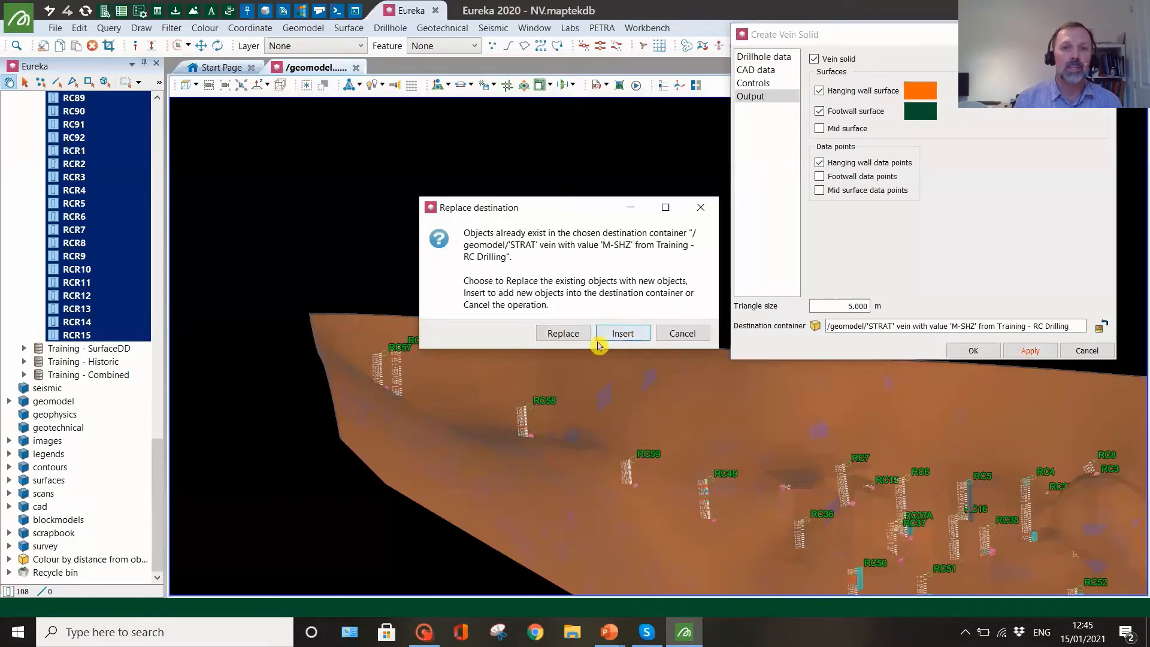
left_click(563, 336)
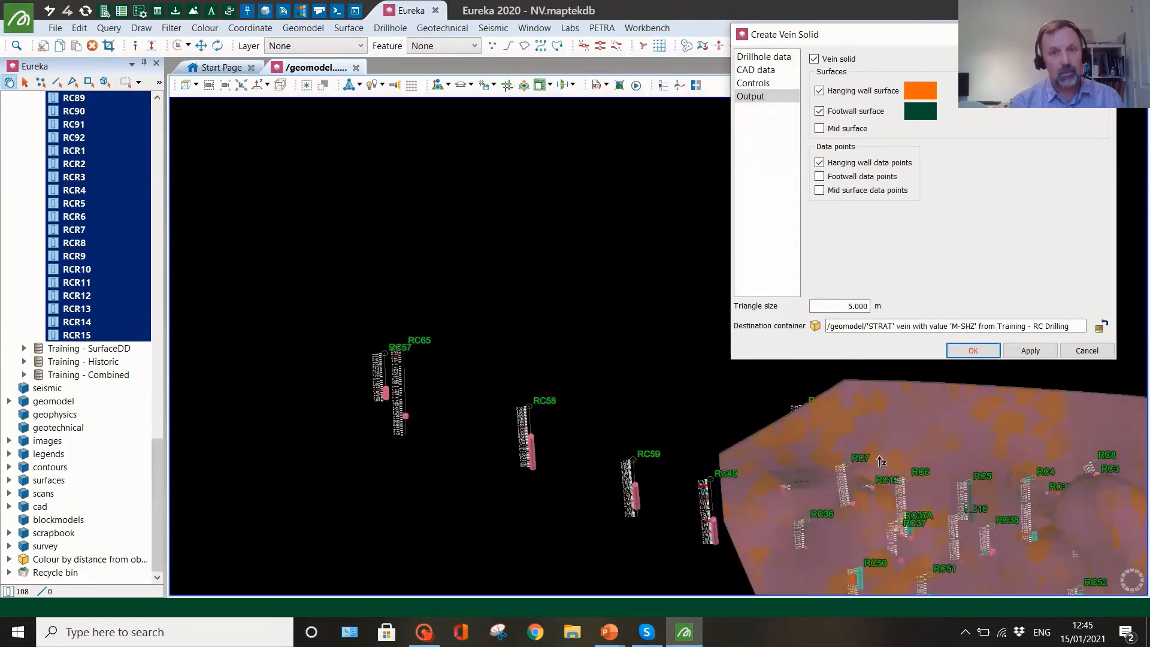
left_click_drag(880, 461, 669, 423)
left_click(973, 351)
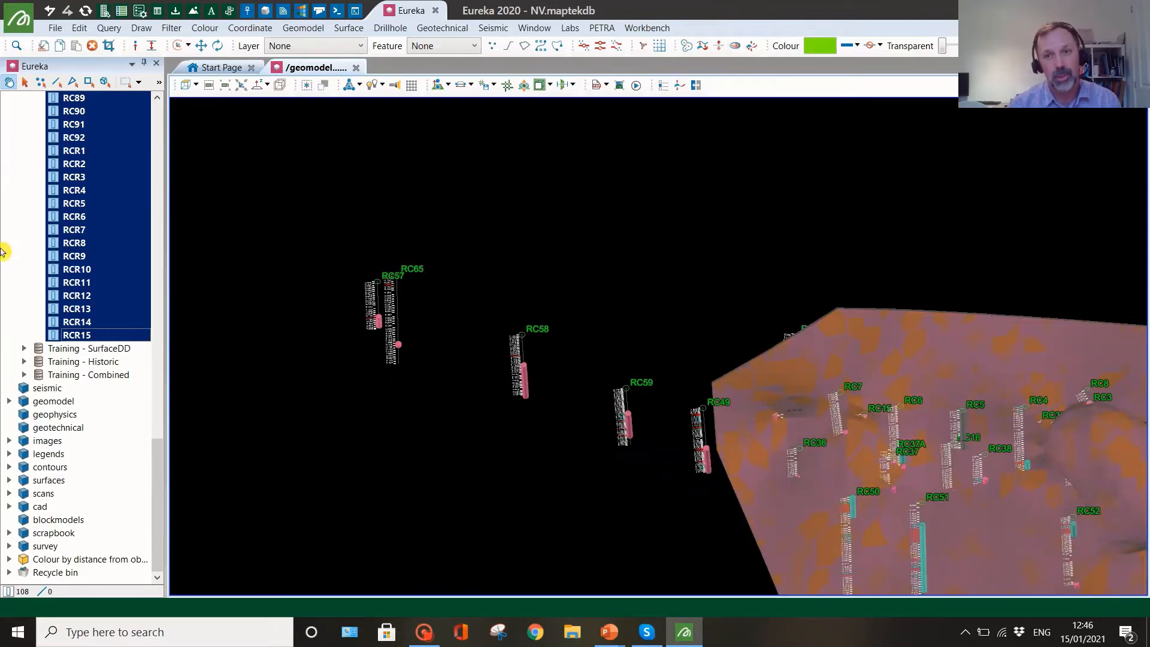
left_click_drag(511, 405, 657, 358)
right_click_drag(658, 357, 570, 332)
scroll(592, 367, "up", 3)
scroll(586, 365, "down", 1)
mouse_move(490, 306)
left_mouse_down()
mouse_move(693, 326)
mouse_move(575, 314)
mouse_move(573, 323)
left_mouse_up()
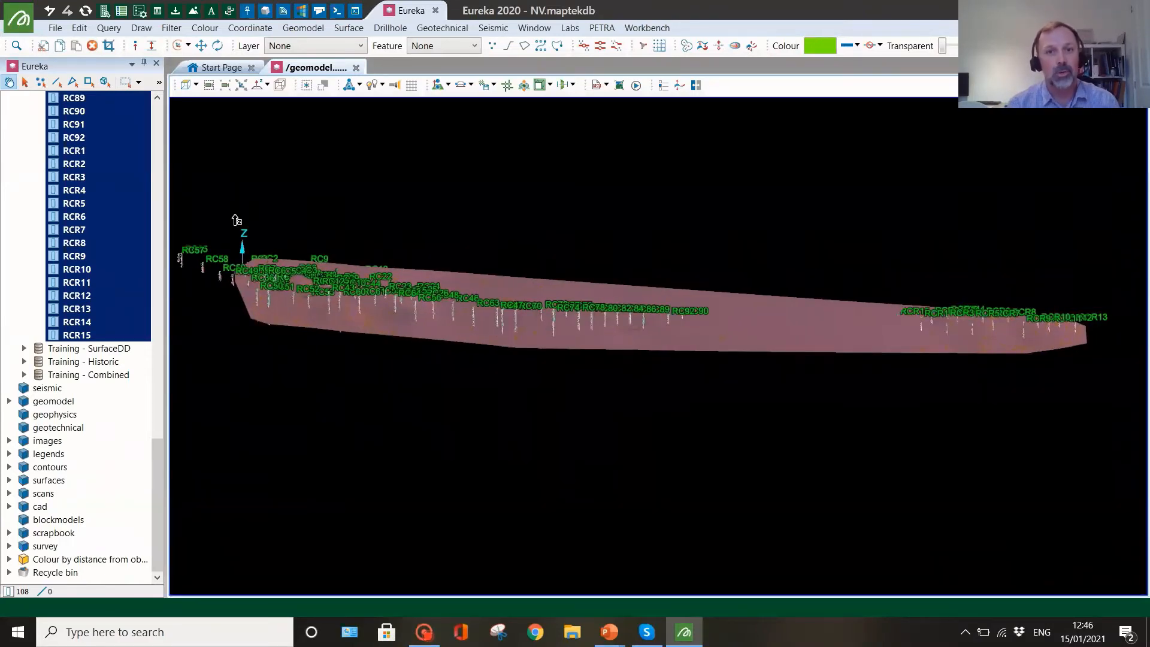
Step: Collapse the Training - RC Drilling database in the data tree
scroll(66, 217, "up", 20)
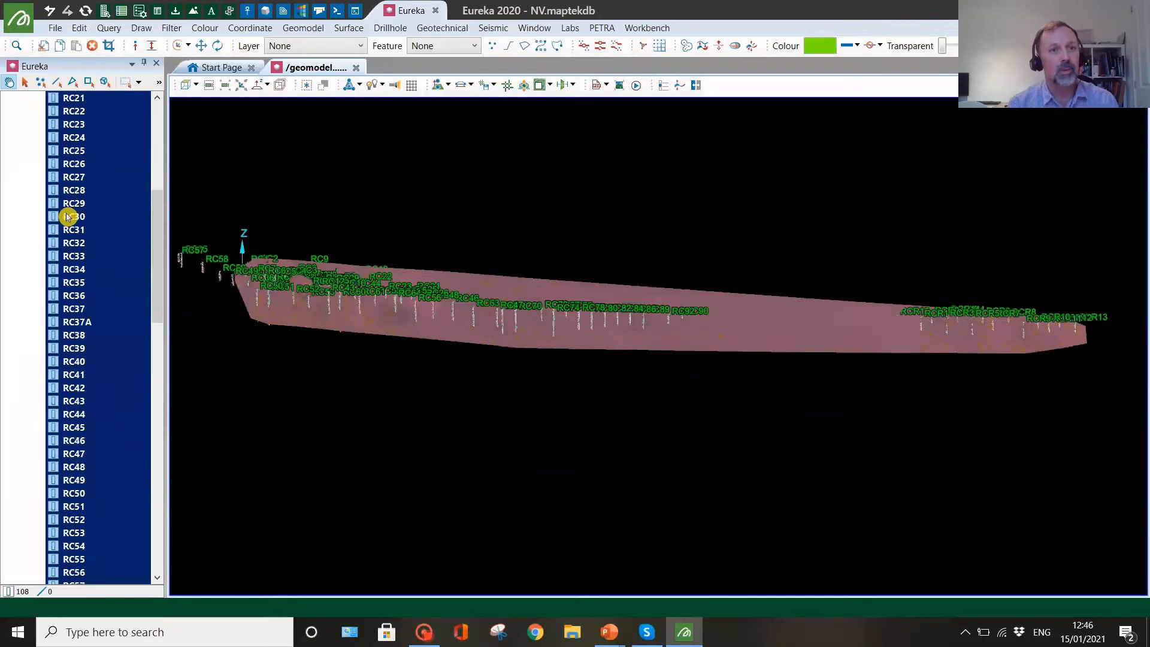
scroll(66, 216, "up", 8)
left_click(24, 138)
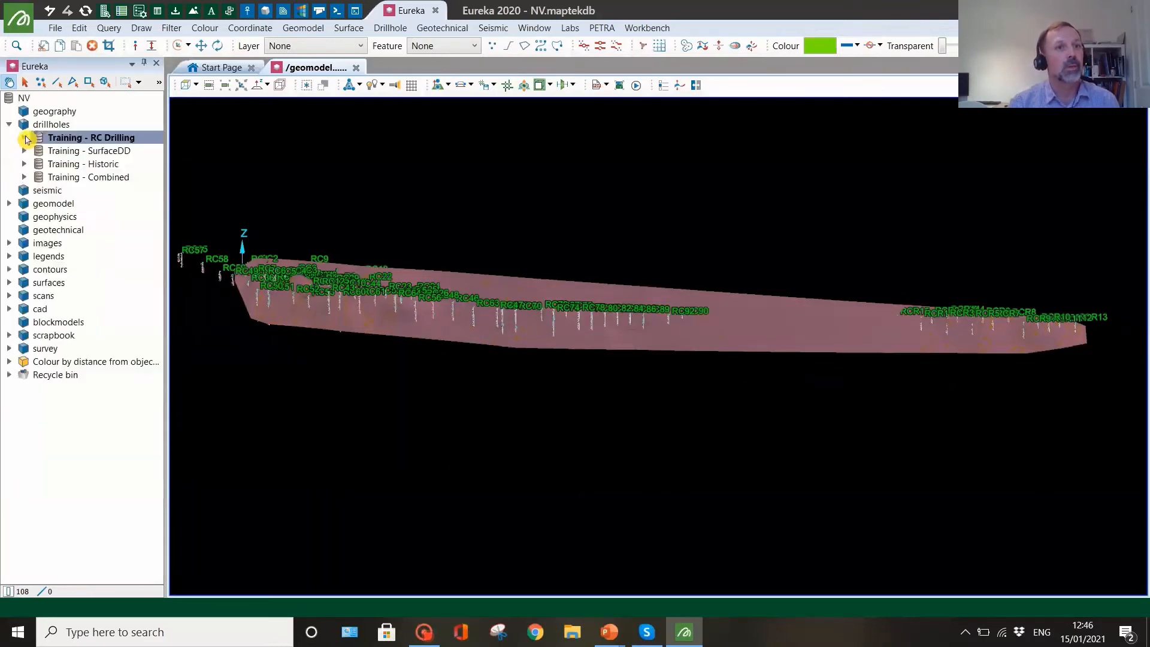
left_click(430, 632)
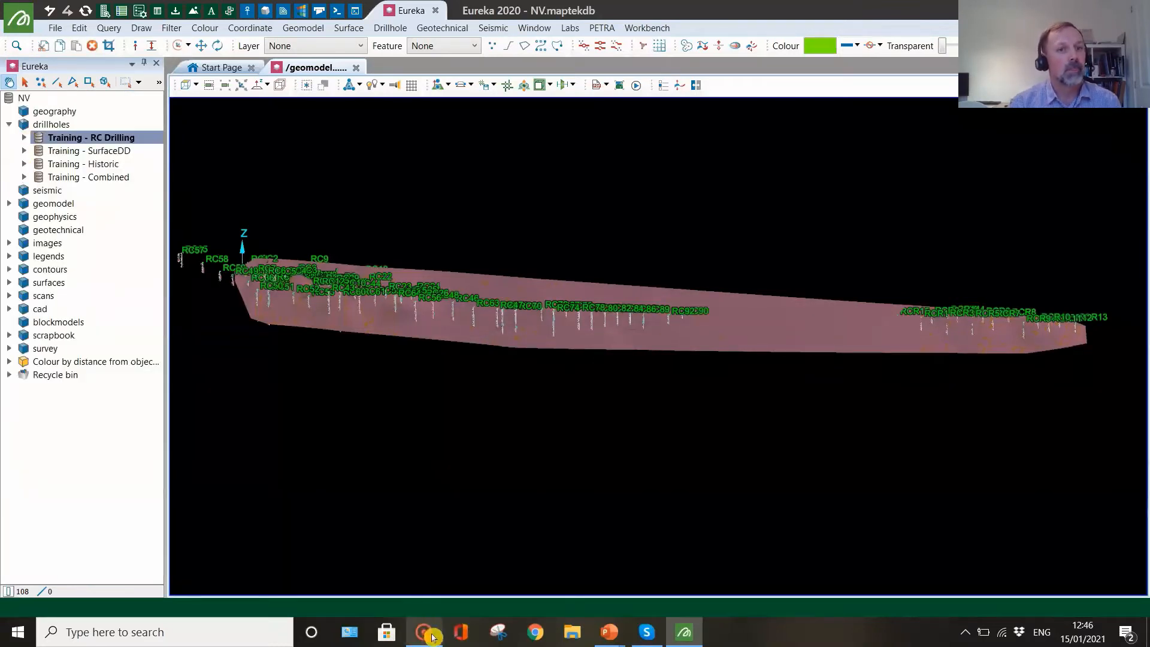
mouse_move(432, 636)
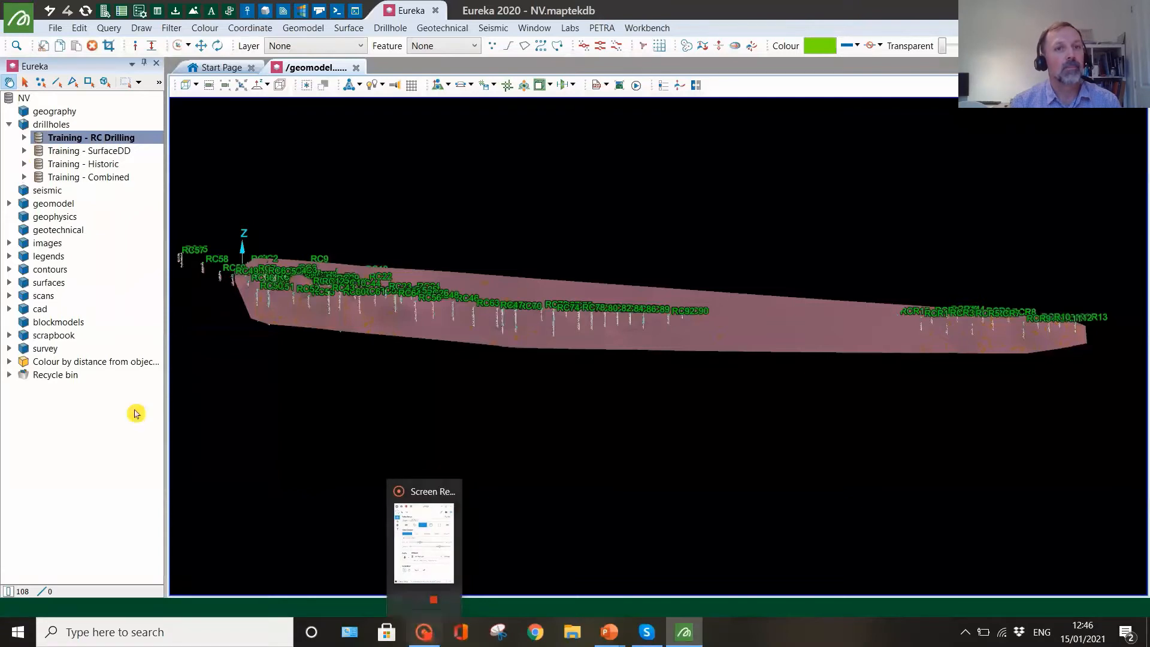
Step: Examine the objects in the last M-SHZ vein container of geomodel: solid, hanging wall and footwall surfaces, and hanging wall data points
left_click(9, 204)
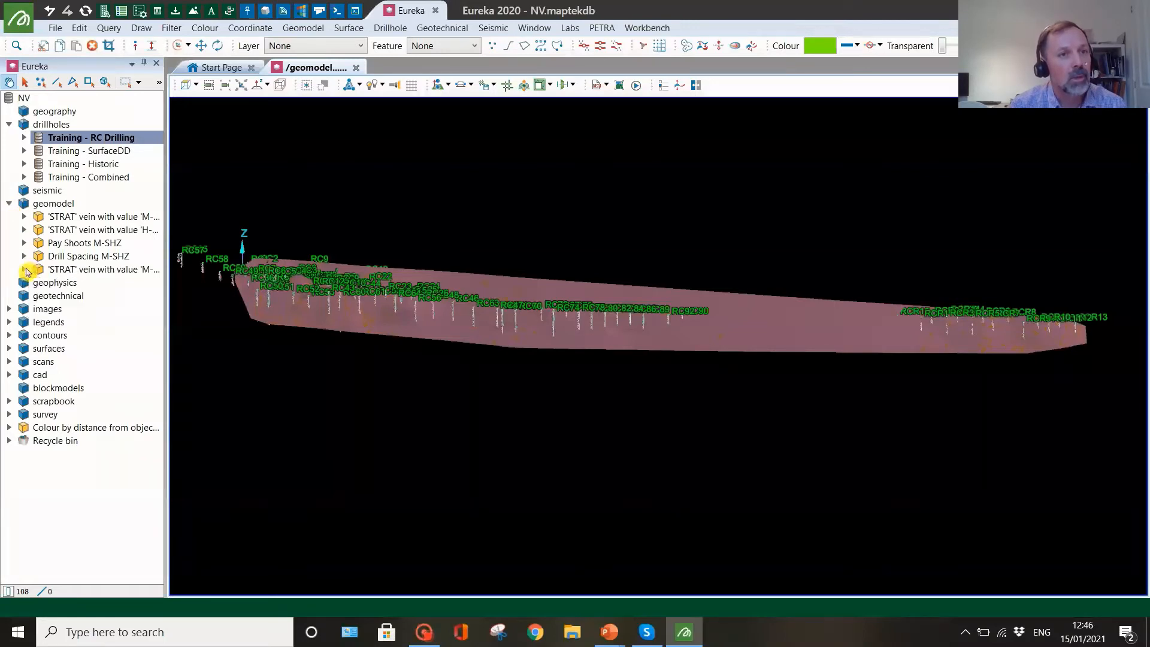
left_click(25, 270)
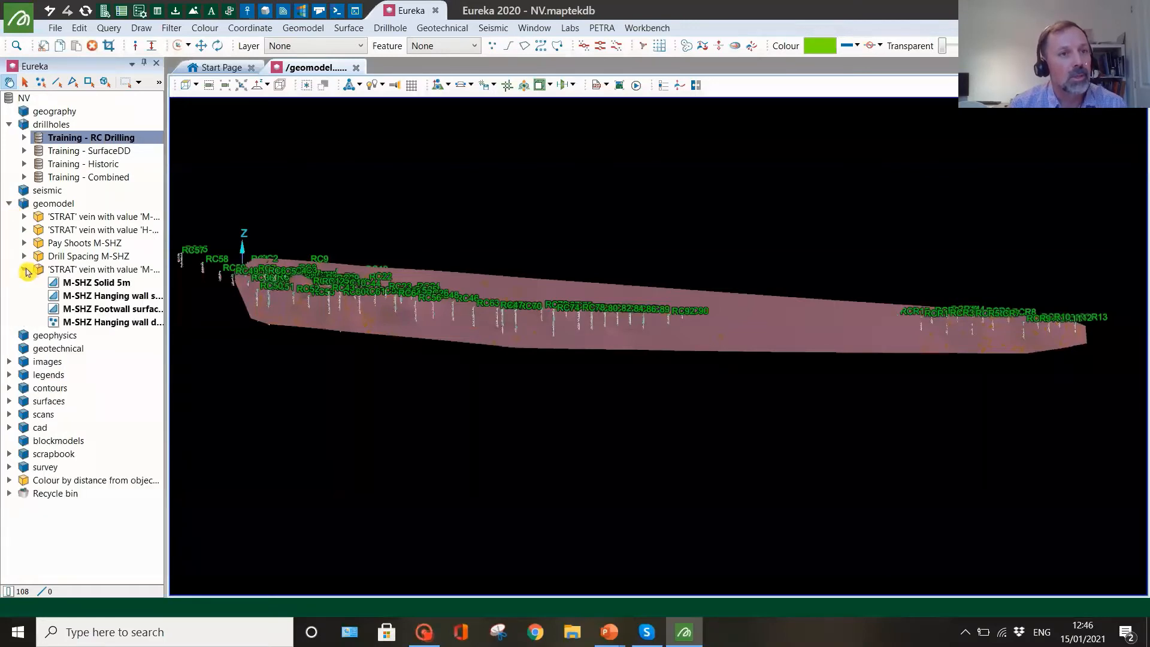
left_click(111, 286)
left_click(114, 297)
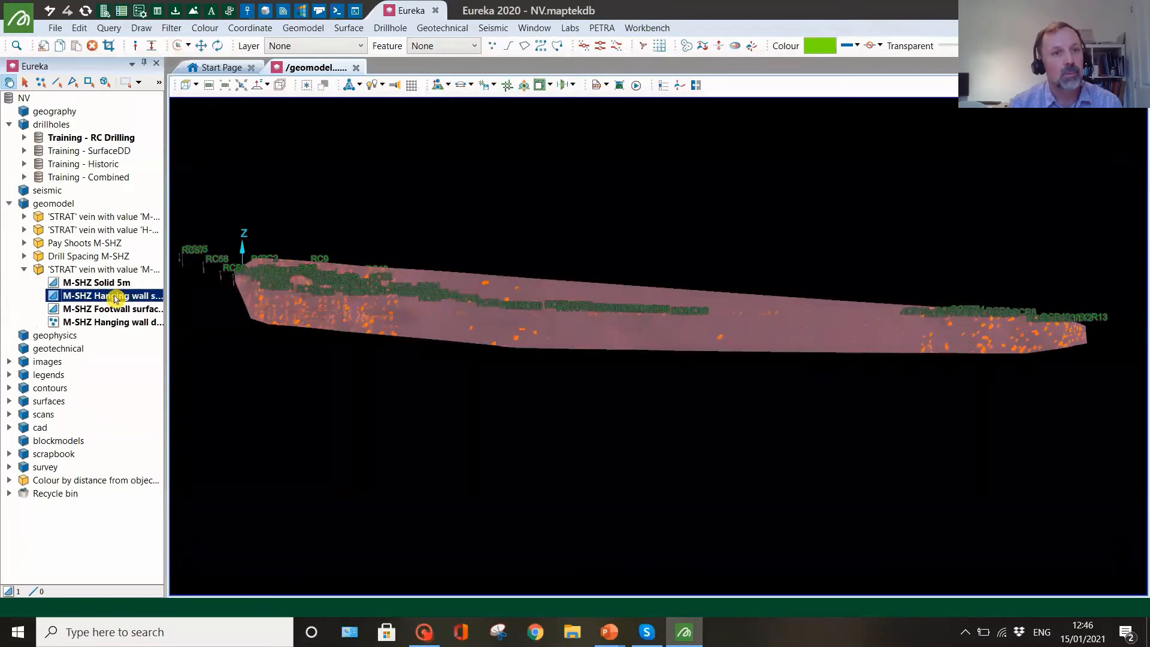
left_click(115, 311)
left_click(117, 325)
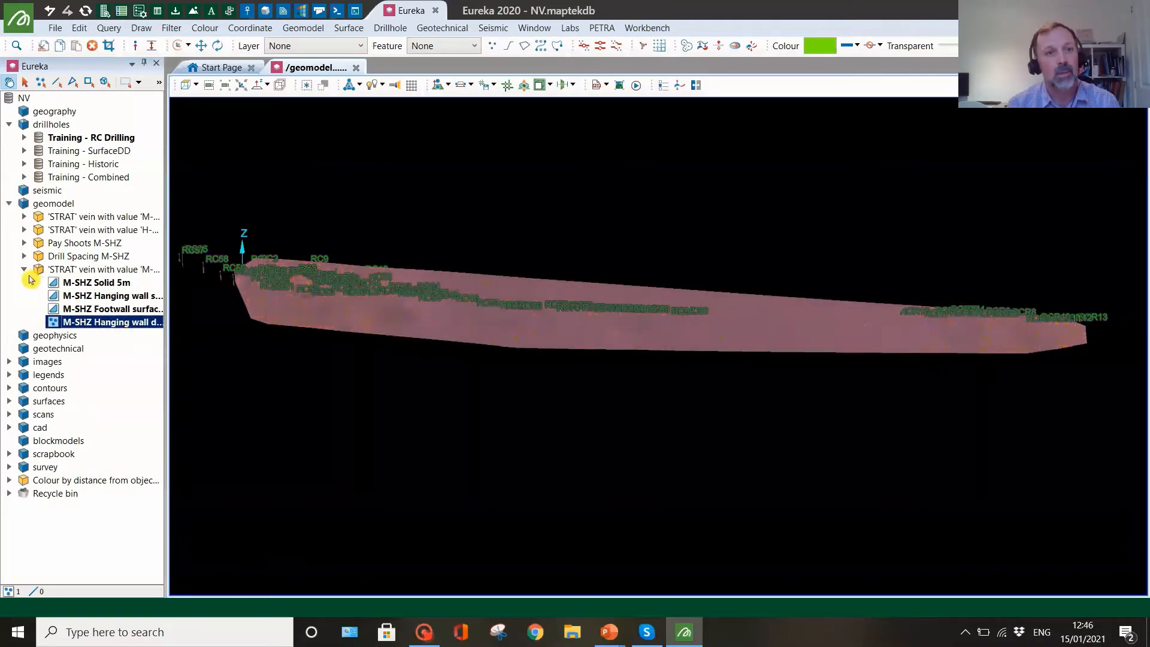
left_click(25, 270)
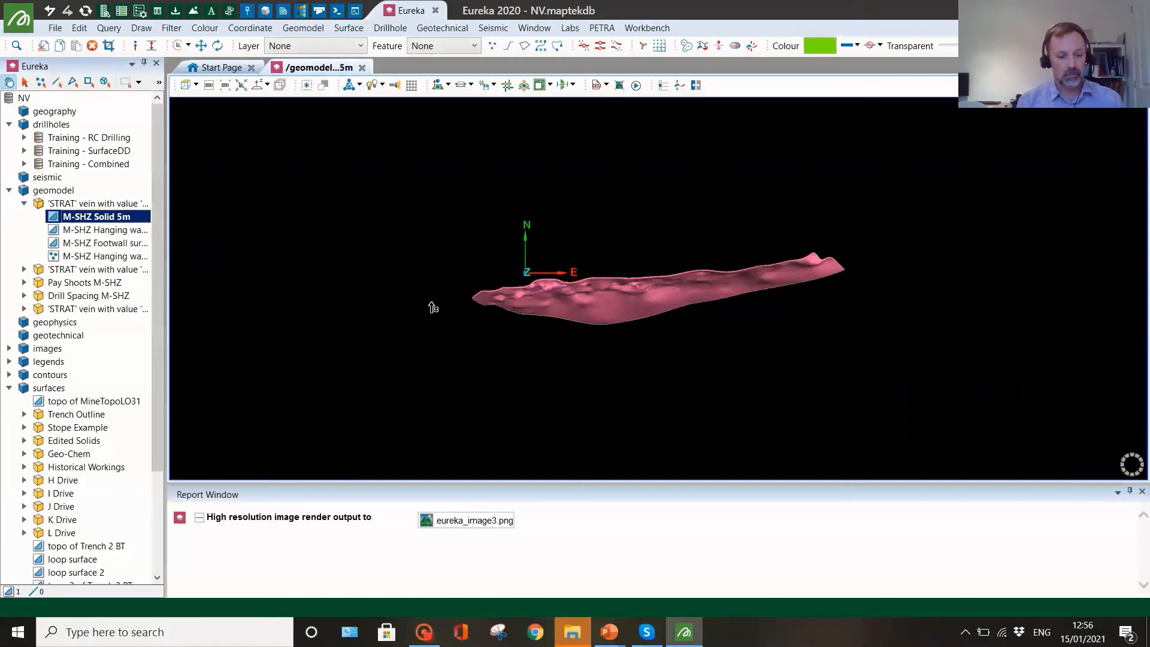
Step: Set the centre of rotation on the middle of the M-SHZ Solid 5m and view the vein face-on
left_click_drag(431, 303, 492, 176)
mouse_move(514, 321)
left_mouse_down()
mouse_move(547, 311)
mouse_move(551, 283)
left_mouse_up()
left_click(242, 84)
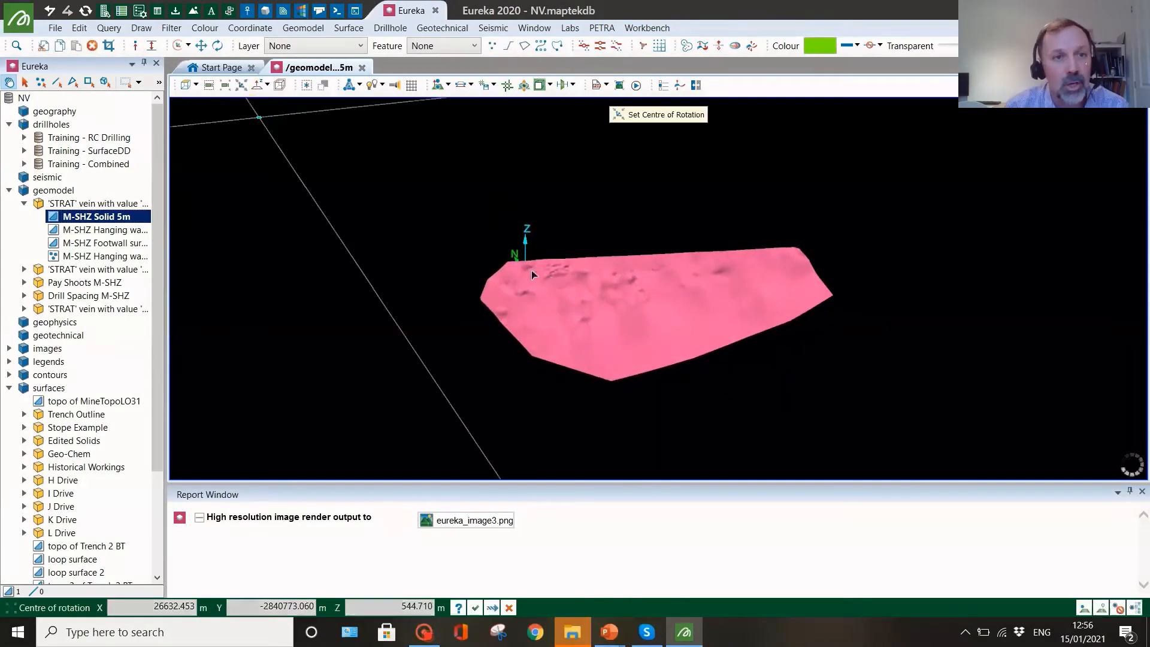
left_click(647, 312)
mouse_move(581, 342)
left_mouse_down()
mouse_move(639, 326)
mouse_move(555, 324)
mouse_move(568, 334)
mouse_move(542, 311)
mouse_move(498, 329)
left_mouse_up()
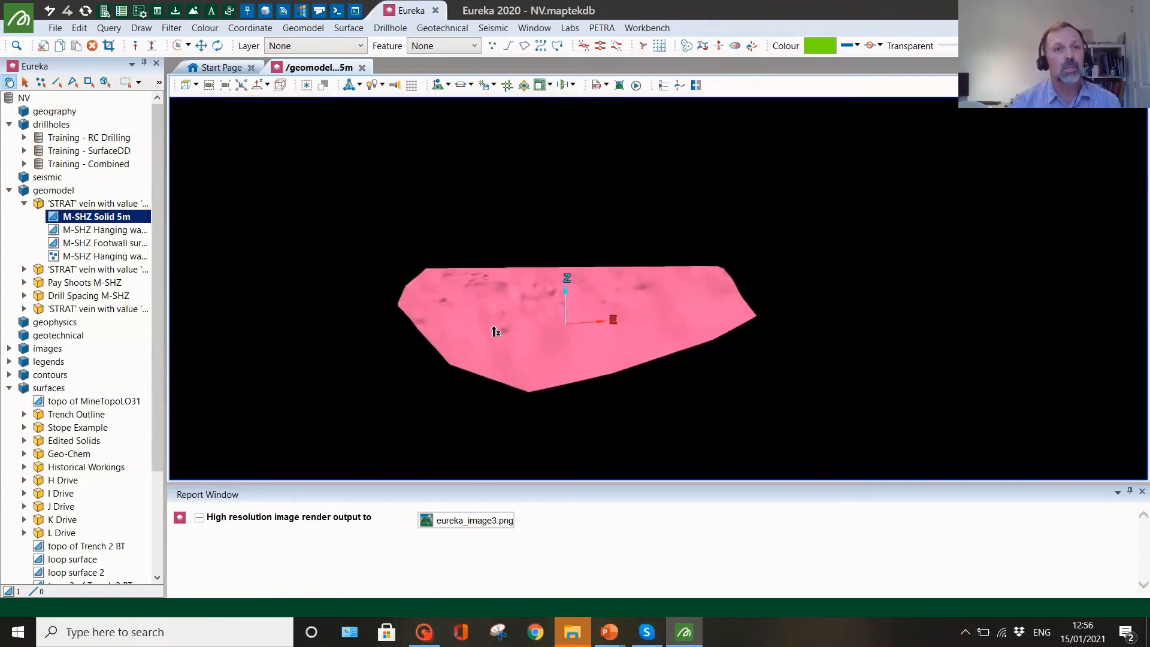
scroll(510, 336, "up", 3)
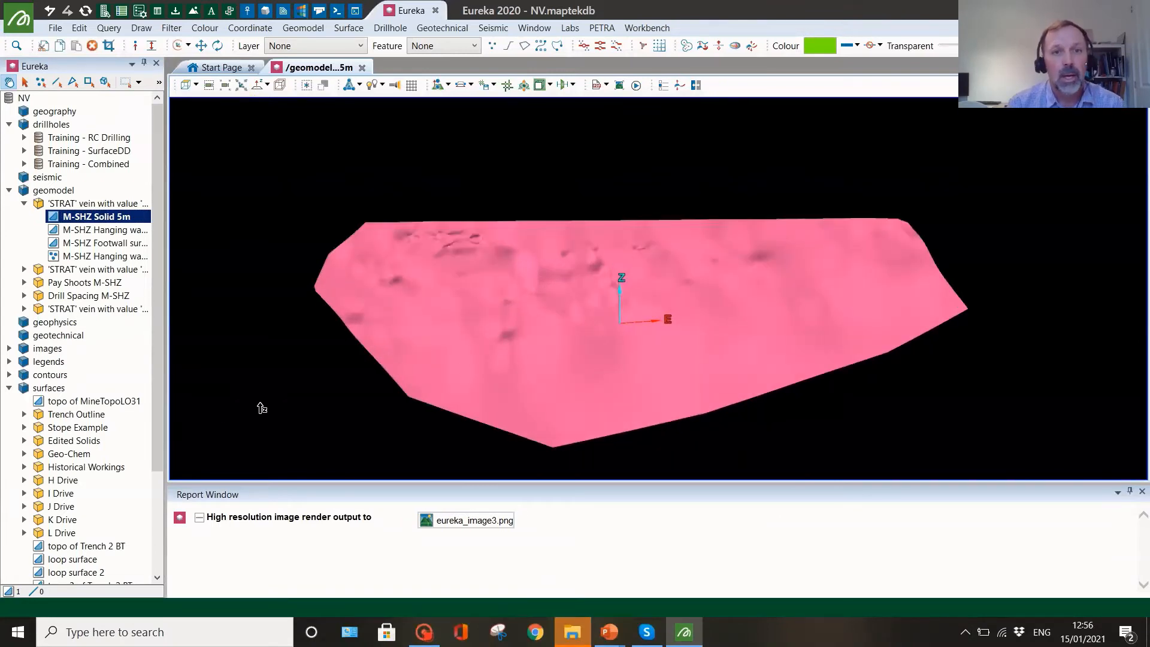
Step: Display the topo of MineTopoLO31 surface together with the vein solid and tilt the view to compare them
left_click(111, 403)
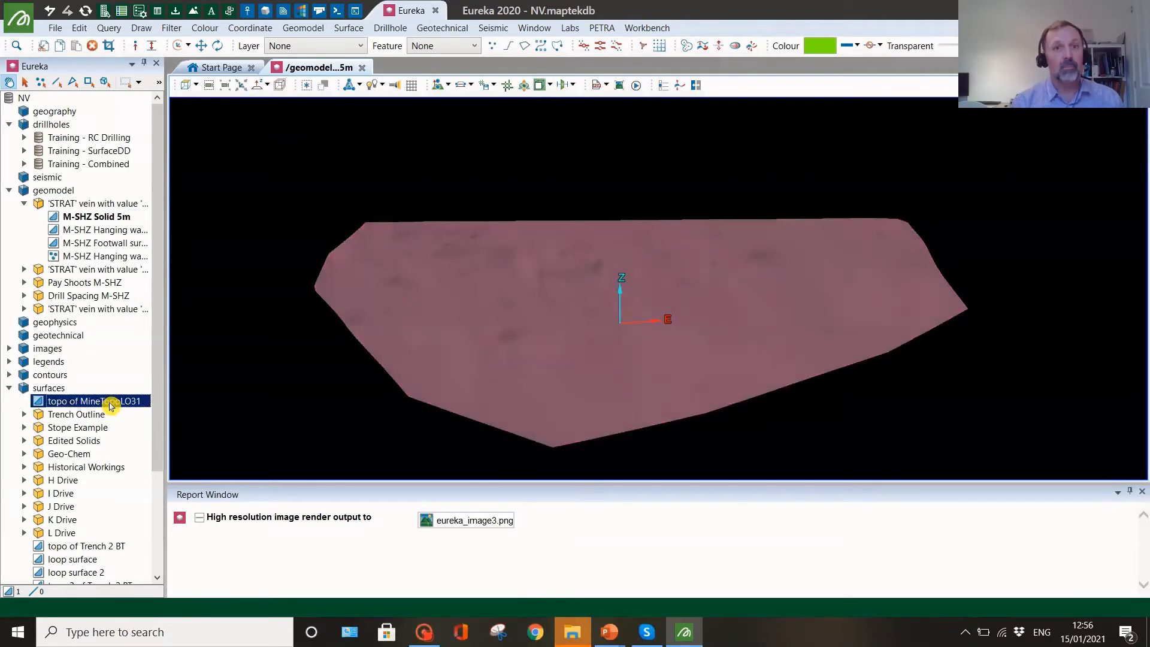
double_click(111, 406)
left_click_drag(547, 332, 495, 236)
Step: Start a Combination Surface for M-SHZ Solid 5m, using the Solid and topography surface type with Keep solid below
left_click(102, 216)
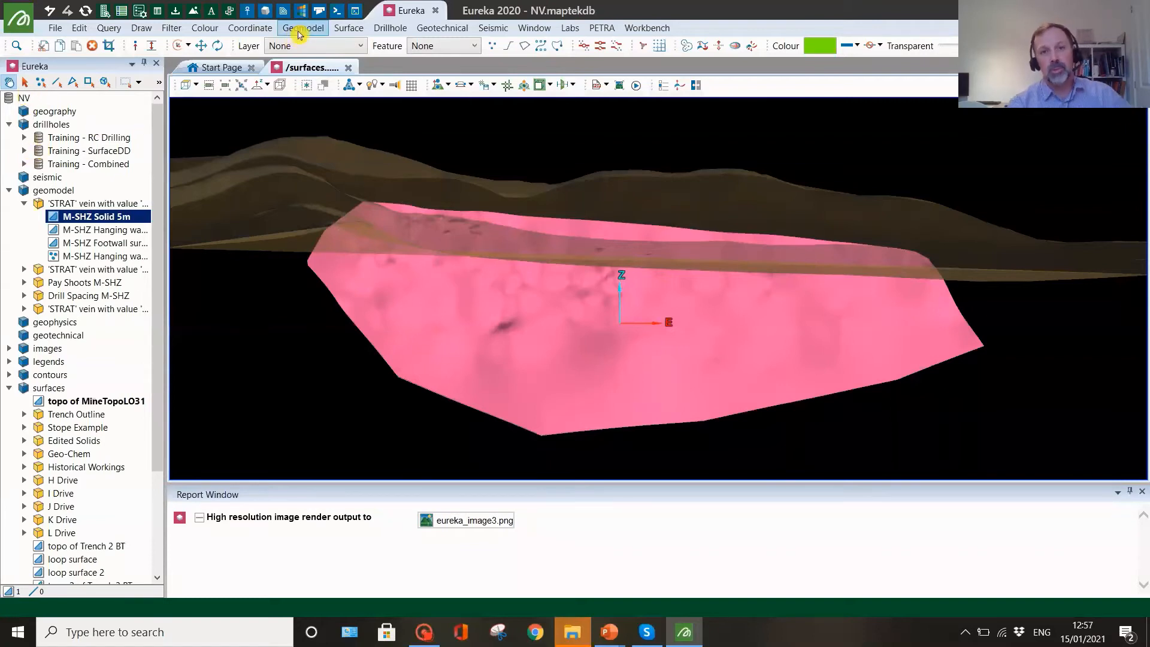
left_click(348, 28)
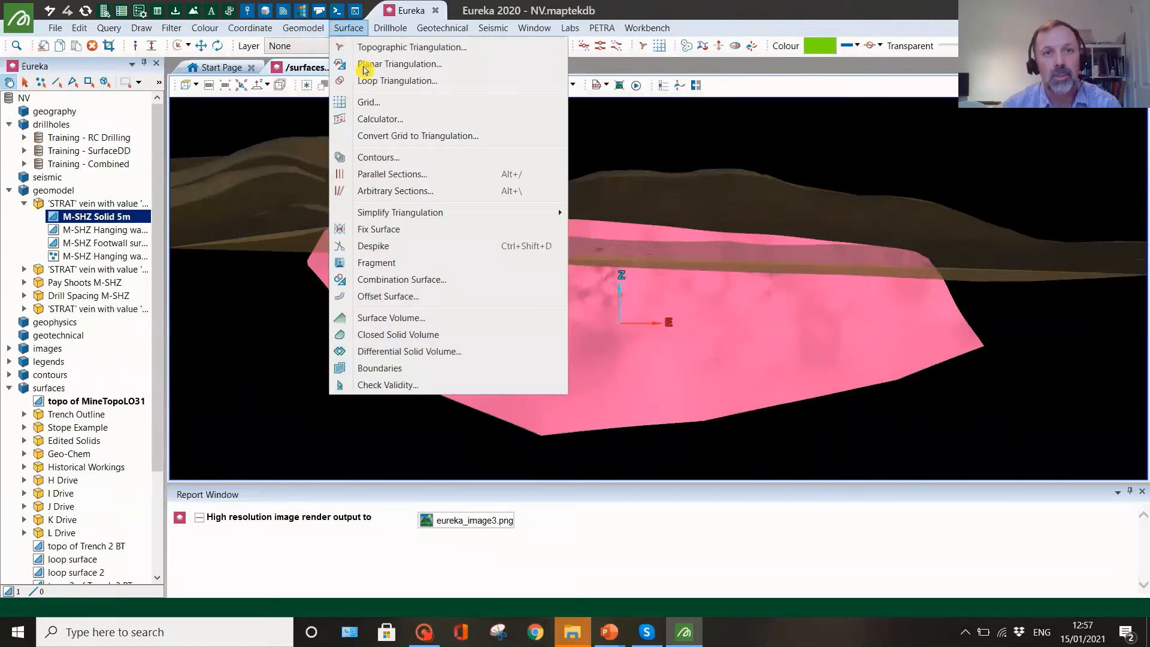
left_click(398, 282)
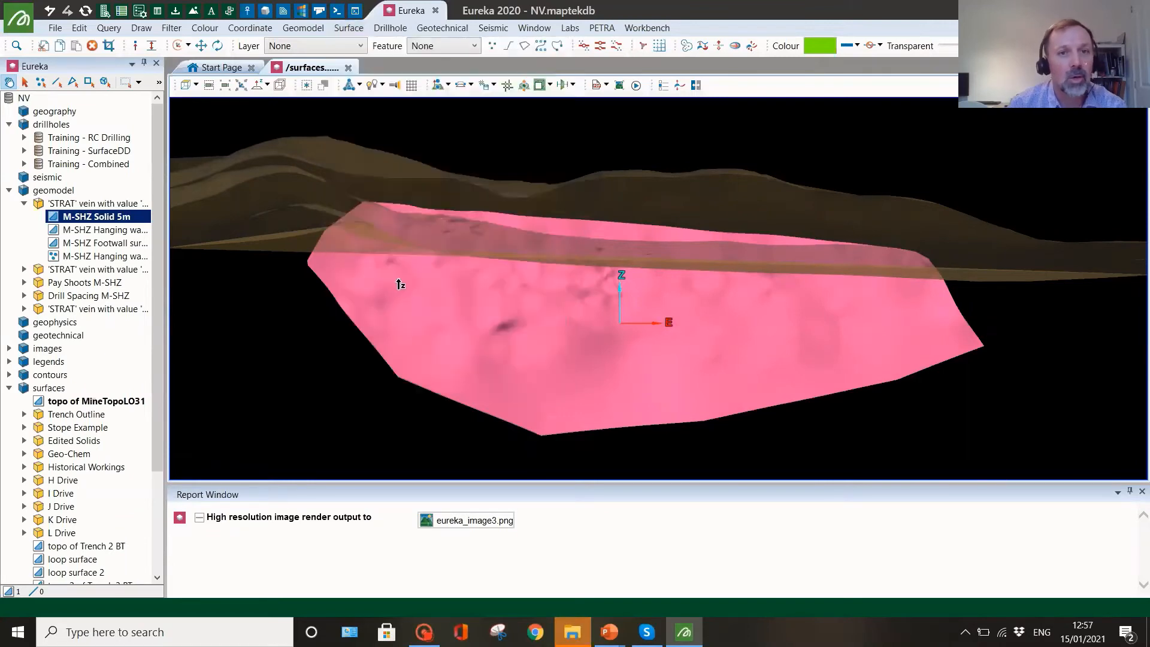
left_click_drag(961, 203, 607, 151)
left_click(672, 174)
left_click(650, 193)
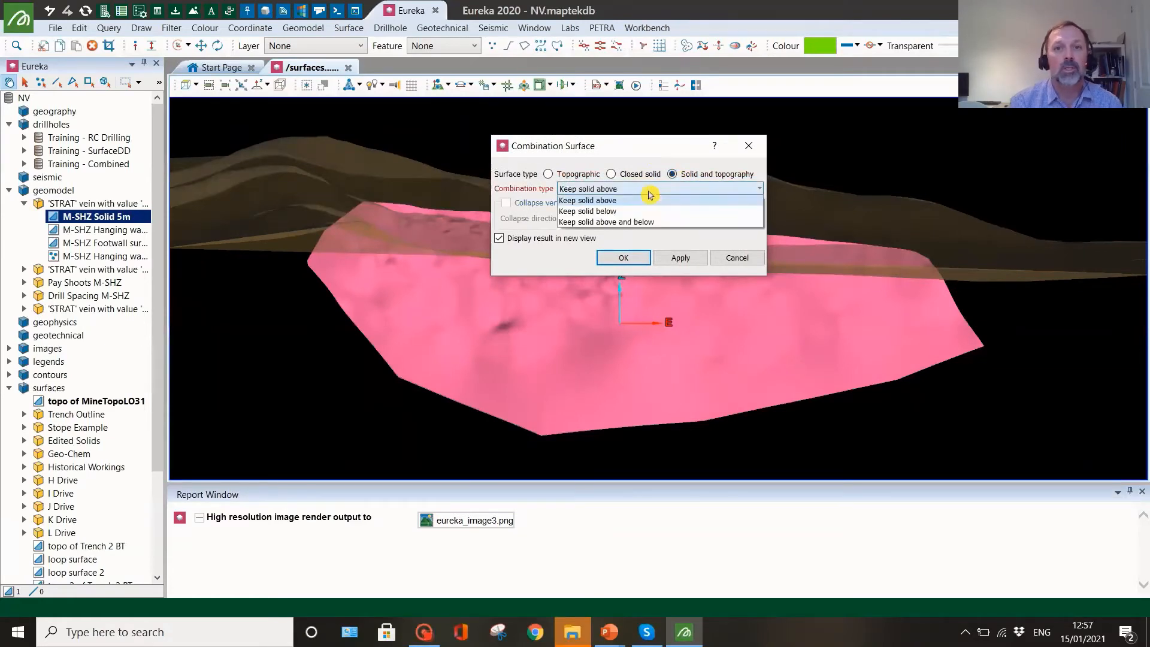
left_click(631, 212)
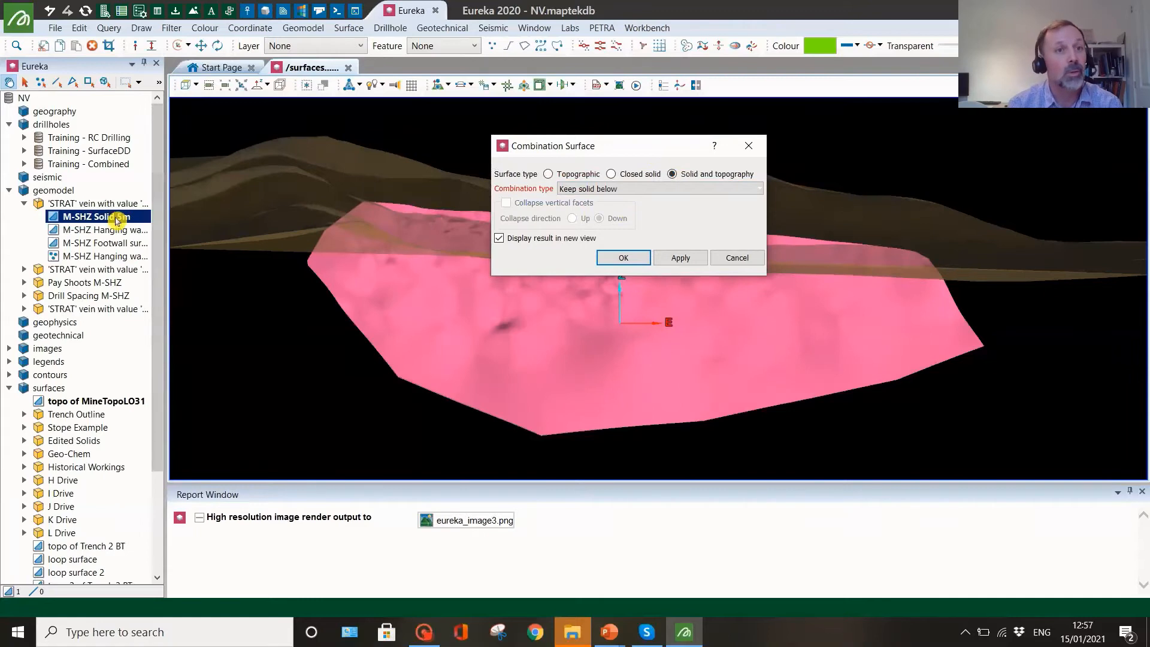
Step: Include topo of MineTopoLO31 in the selection, apply the combination with its result in a new view, and inspect the trimmed solid
left_click(109, 405, "ctrl")
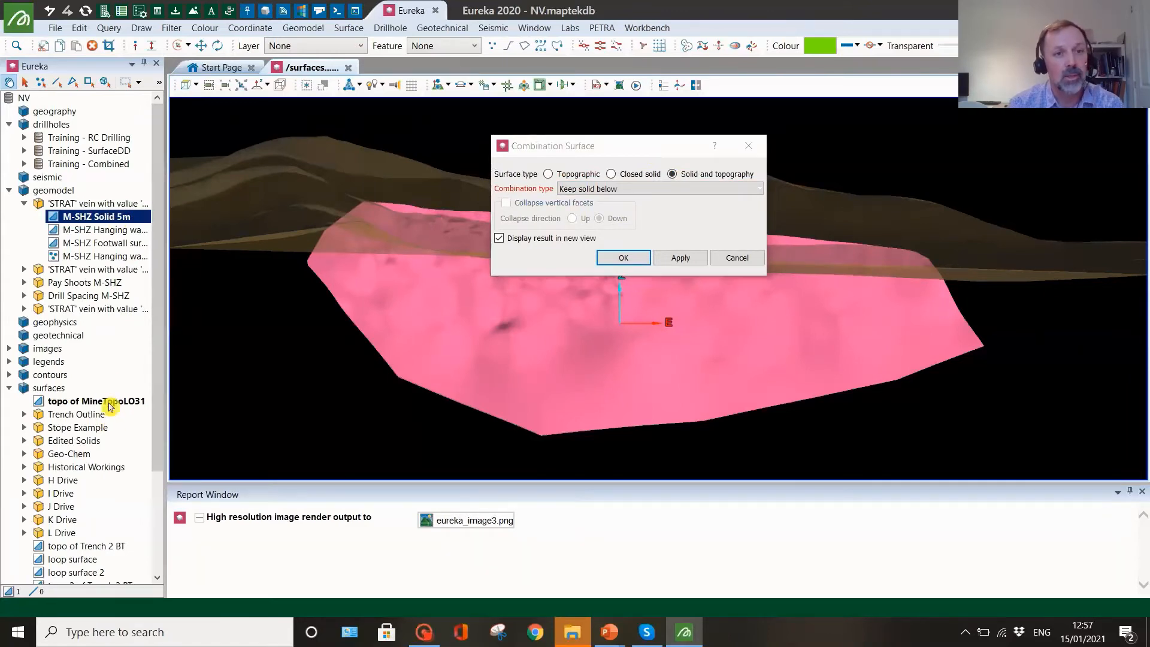
left_click(701, 261)
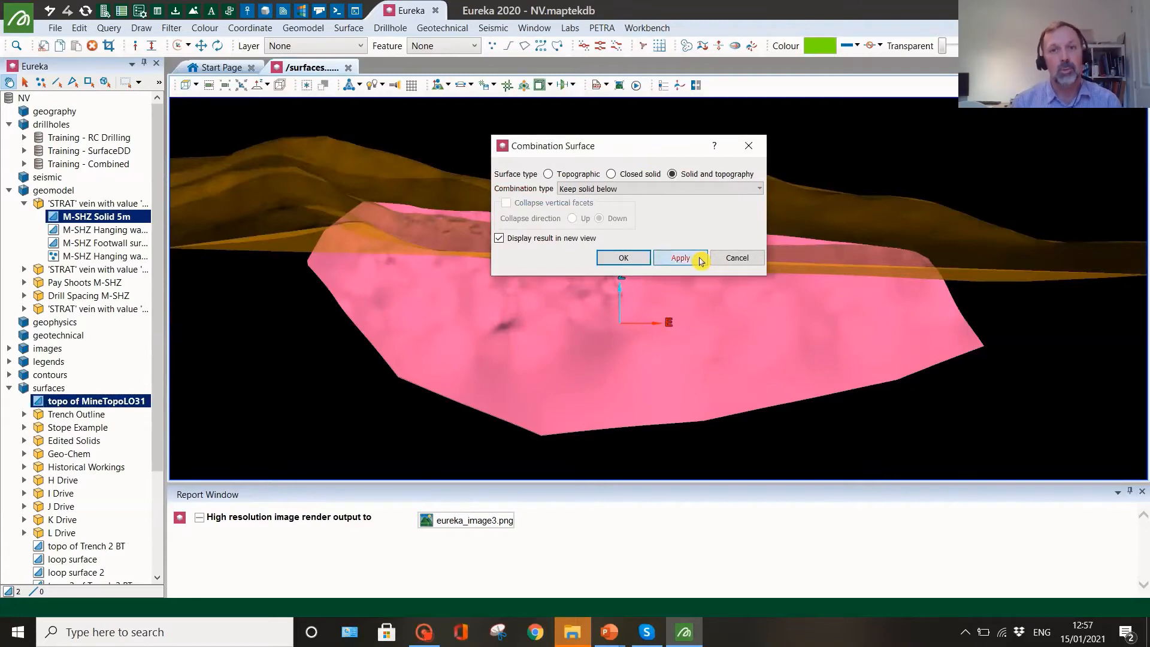
left_click(701, 261)
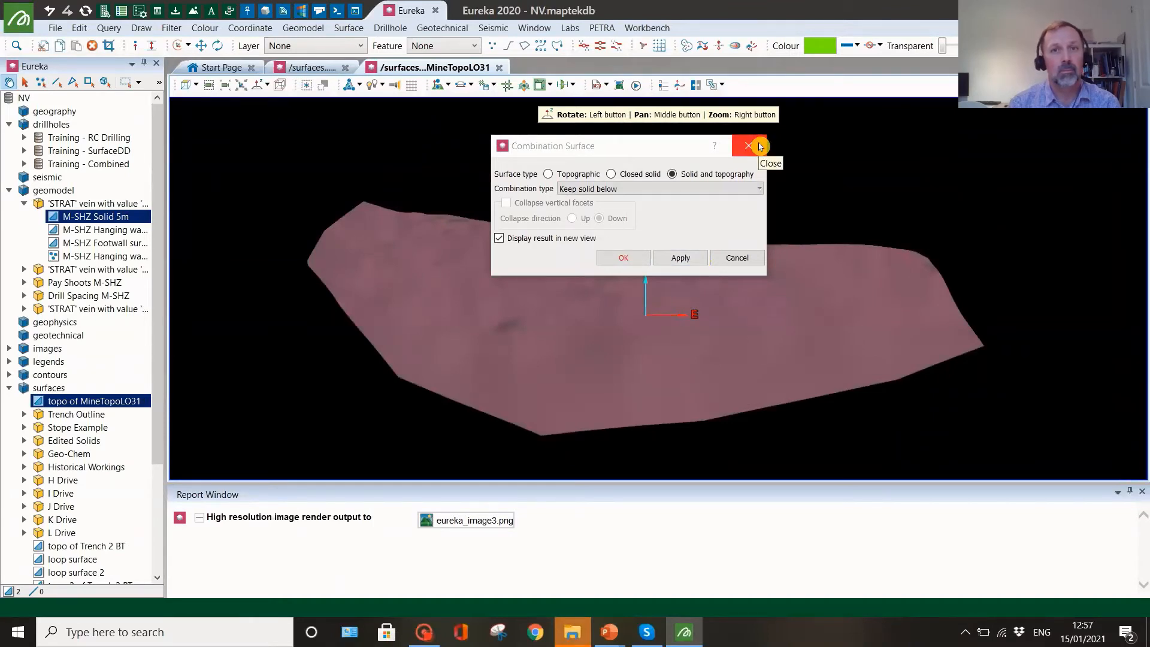
left_click(758, 146)
left_click_drag(493, 323, 519, 324)
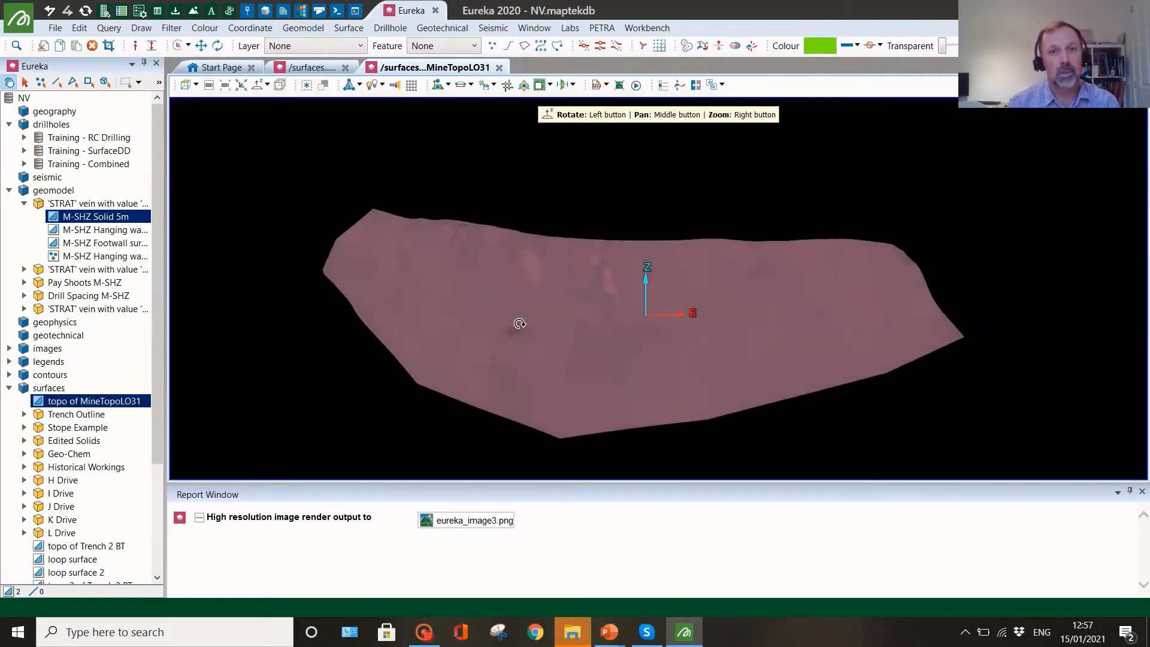
Step: Inspect the part of M-SHZ Solid 5m in the surfaces folder and add topo of MineTopoLO31 to its view
scroll(103, 349, "down", 3)
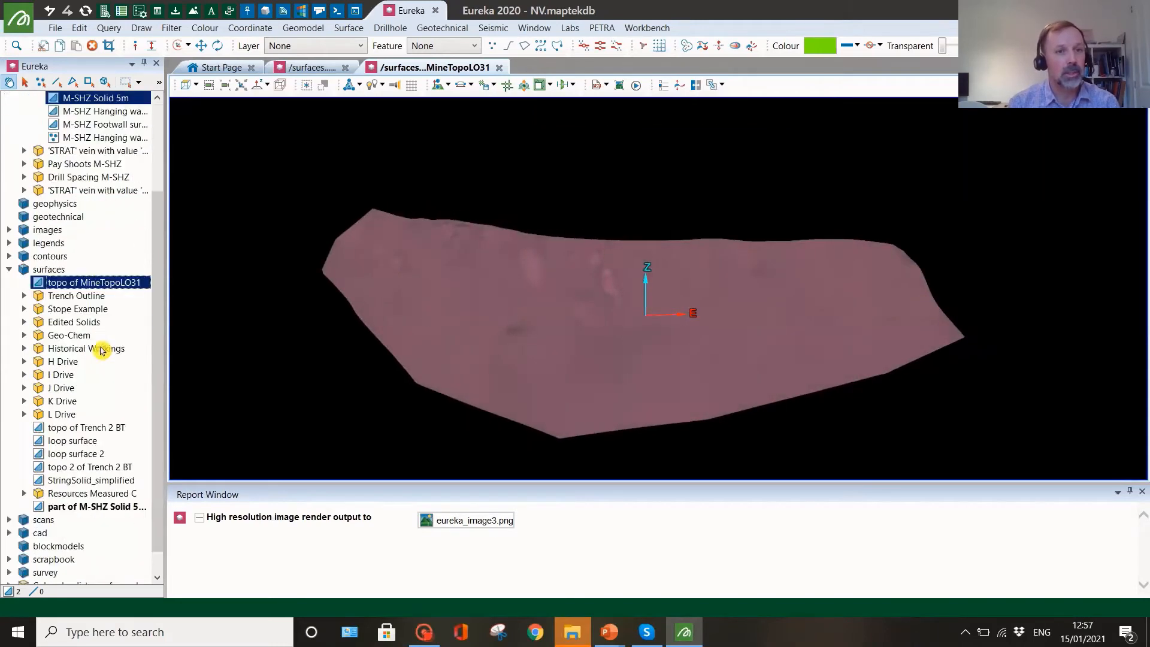
left_click(82, 507)
mouse_move(540, 328)
left_mouse_down()
mouse_move(663, 313)
mouse_move(487, 308)
mouse_move(465, 365)
mouse_move(470, 472)
mouse_move(513, 275)
mouse_move(527, 317)
mouse_move(547, 316)
left_mouse_up()
double_click(102, 284)
Step: Add the Training - Combined drillholes to the view and examine them against the trimmed vein solid and topography
scroll(122, 235, "up", 2)
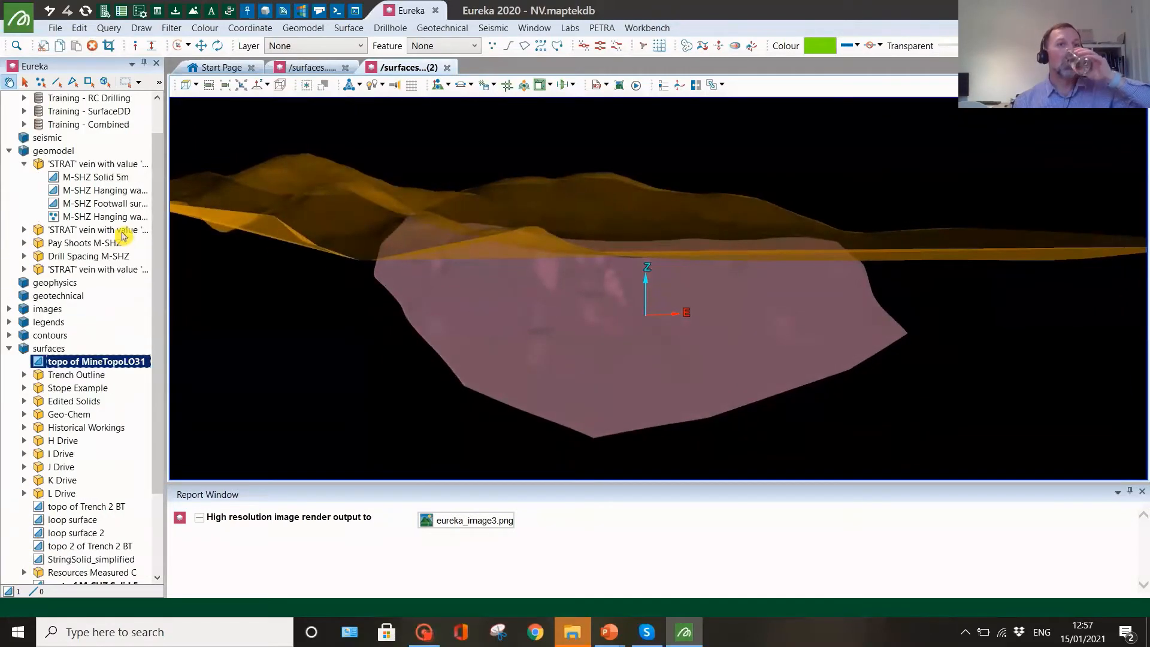
scroll(122, 236, "up", 1)
left_click_drag(106, 164, 266, 332)
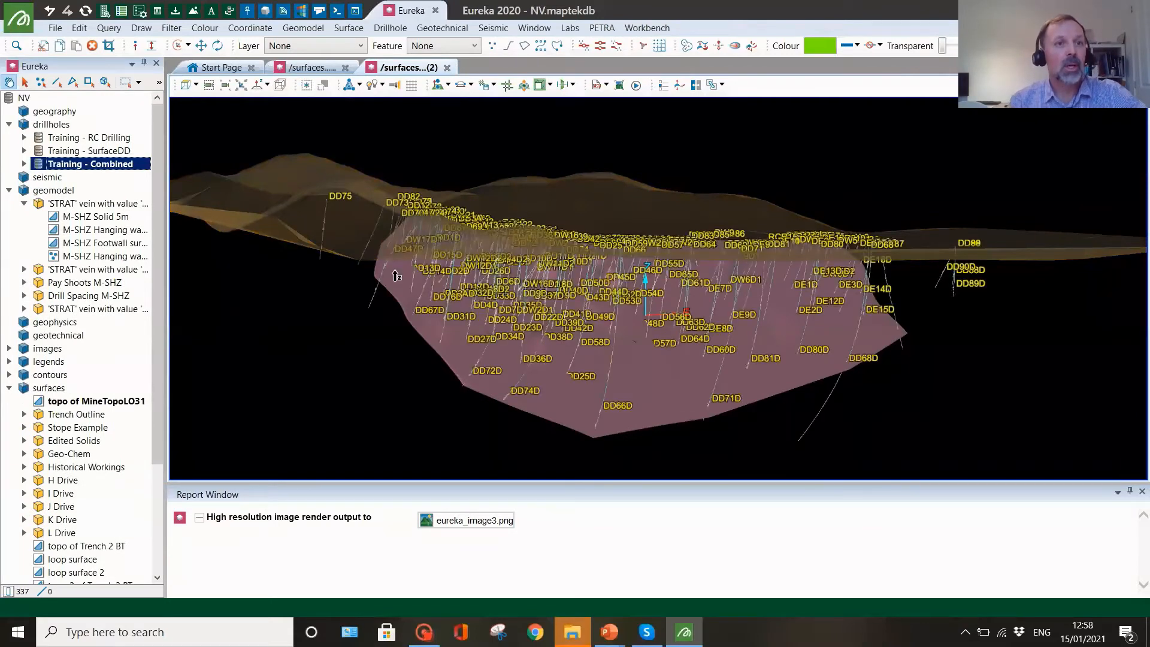
left_click_drag(415, 308, 465, 266)
scroll(465, 266, "up", 2)
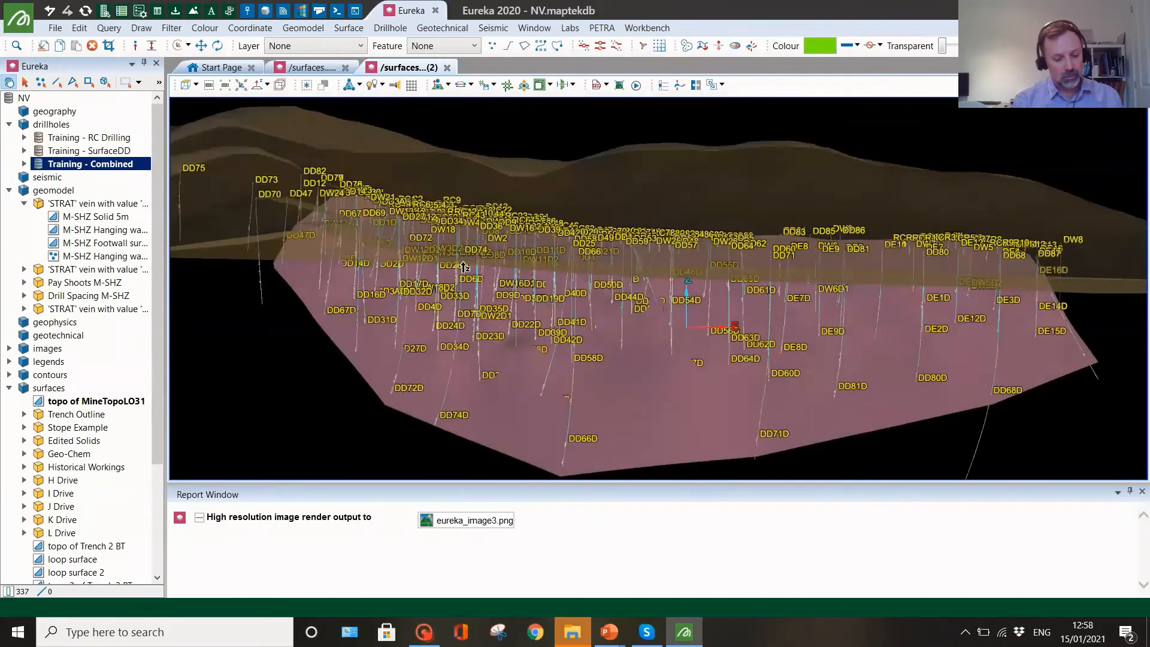
scroll(465, 269, "up", 2)
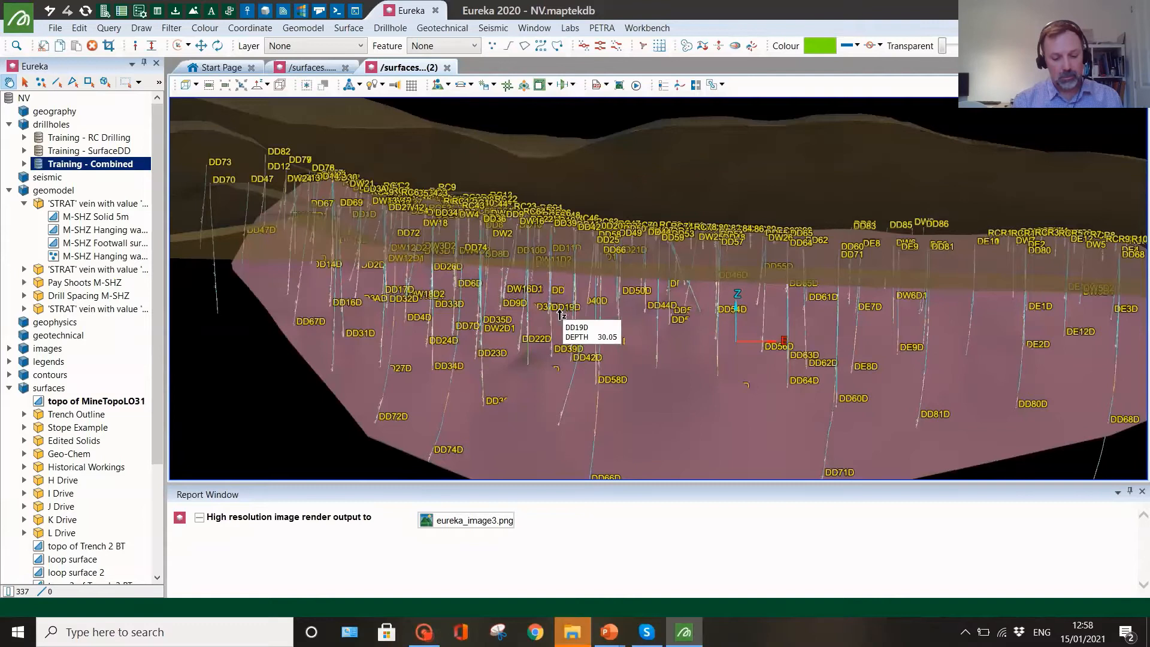
left_click_drag(548, 376, 616, 376)
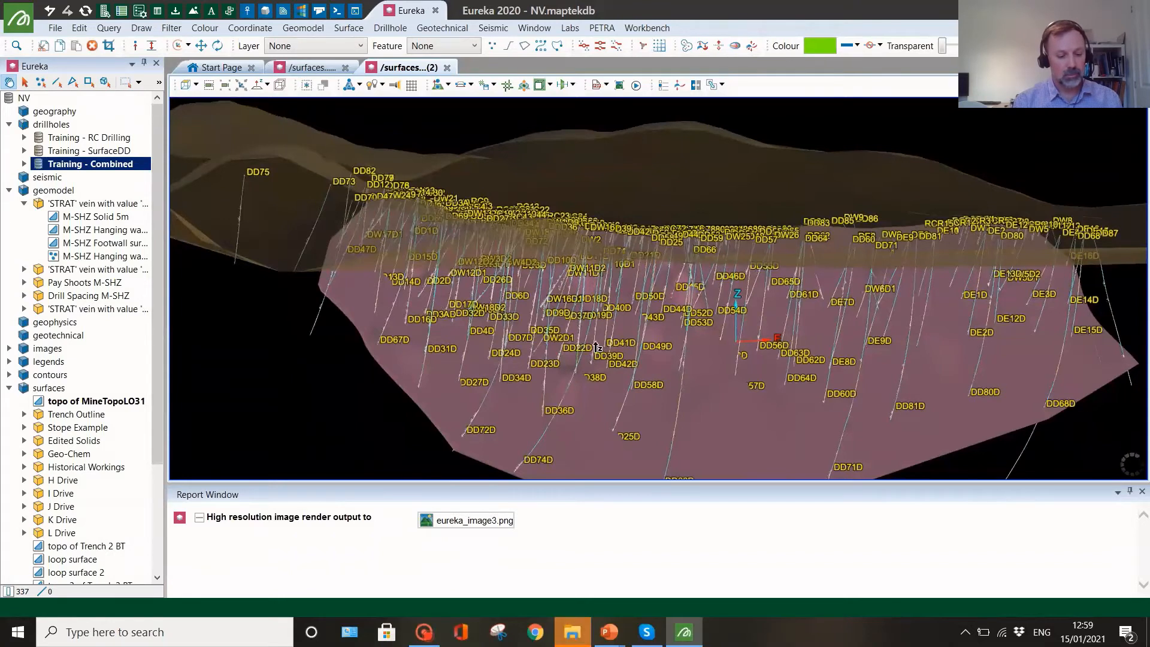
scroll(597, 348, "down", 2)
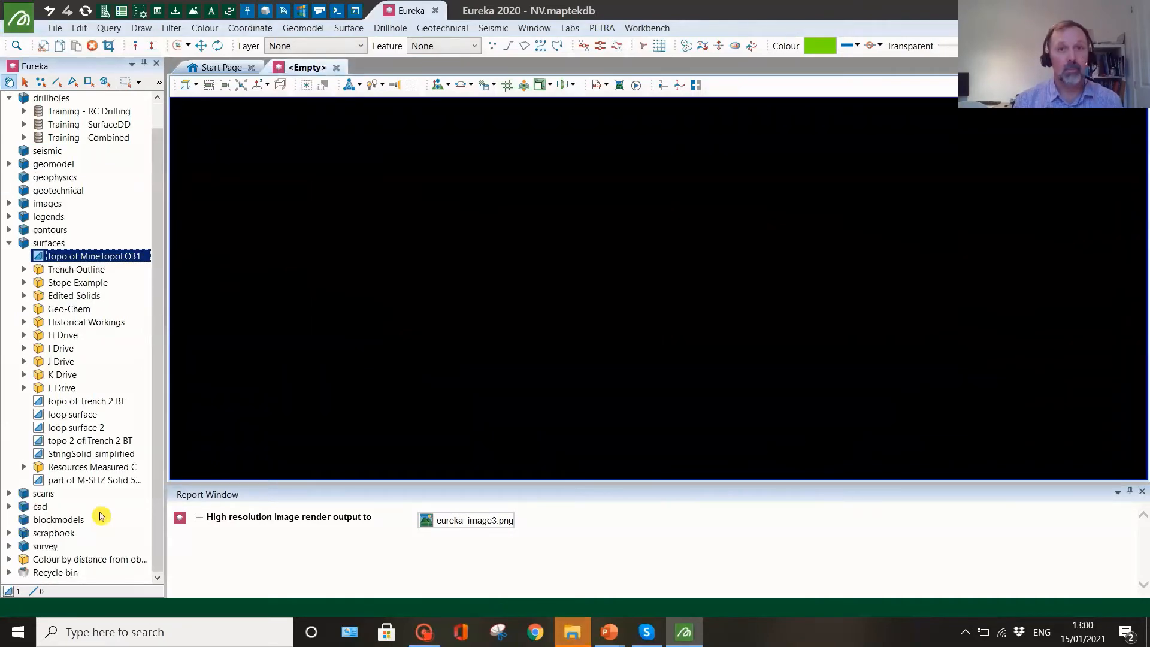
Step: Display the MineTopoLO31 survey points and examine their coverage obliquely and in plan view
left_click(9, 545)
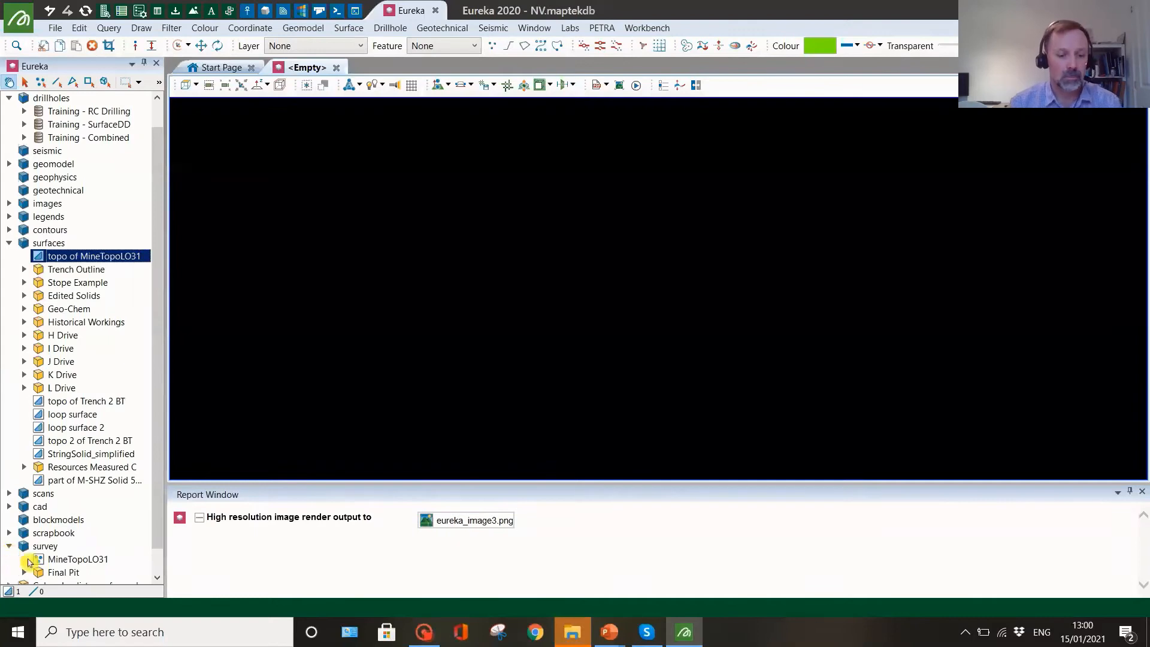
double_click(69, 563)
left_click_drag(479, 407, 530, 269)
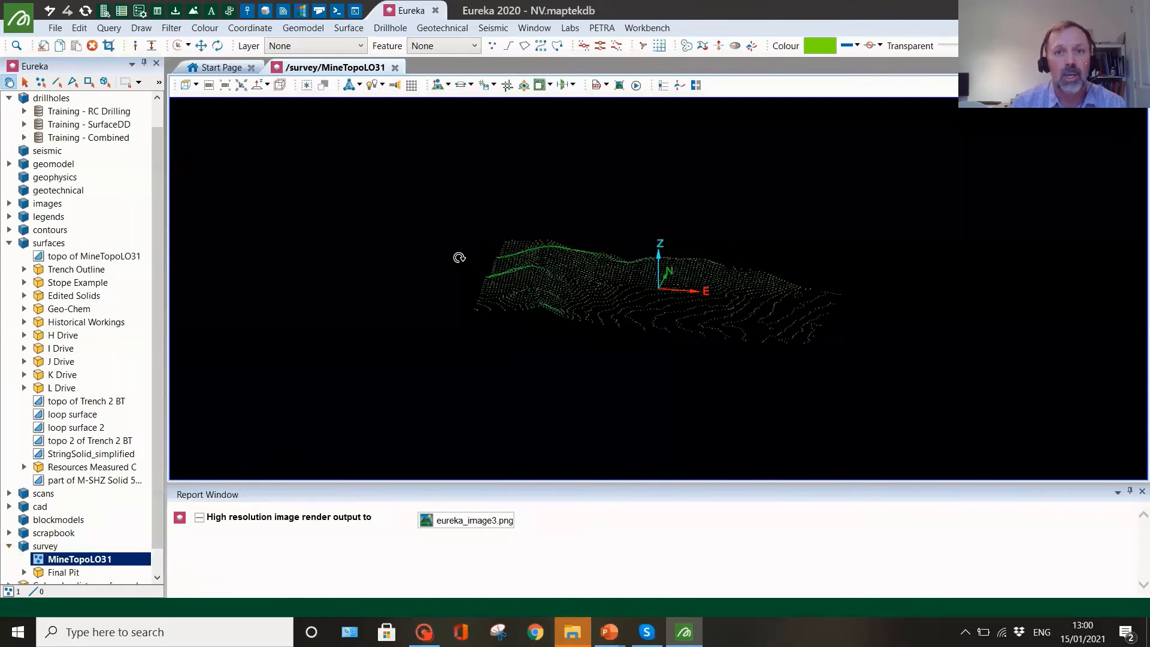
scroll(568, 297, "up", 5)
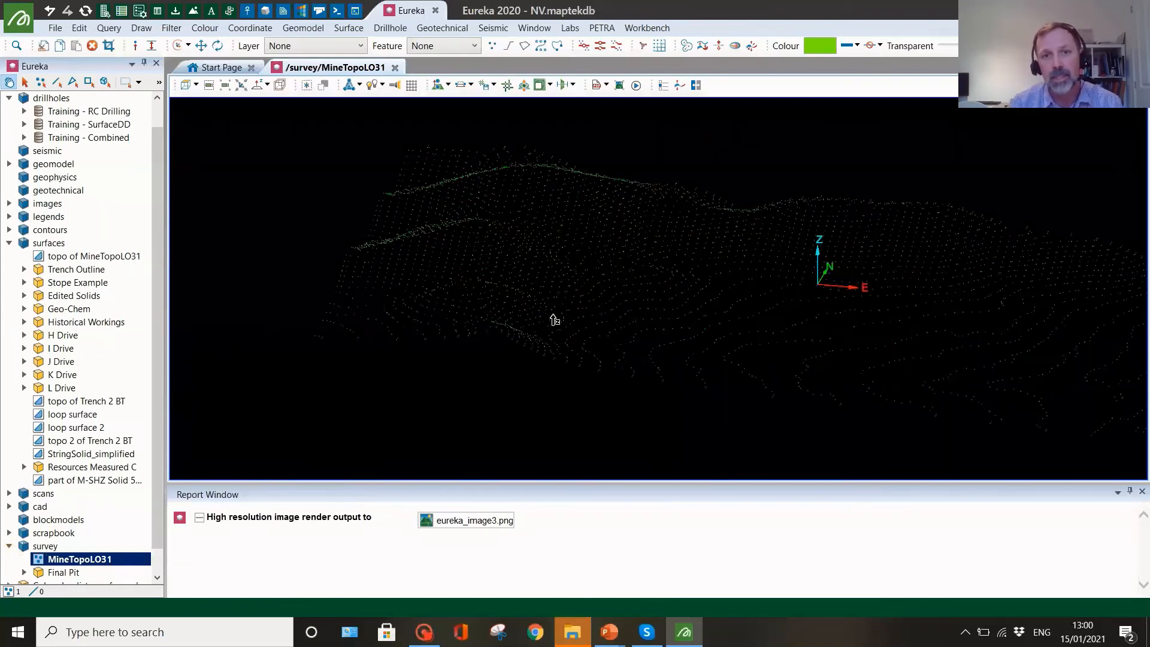
left_click_drag(588, 310, 543, 416)
scroll(583, 369, "down", 4)
left_click_drag(660, 318, 551, 281)
scroll(522, 291, "up", 2)
left_click_drag(499, 317, 492, 312)
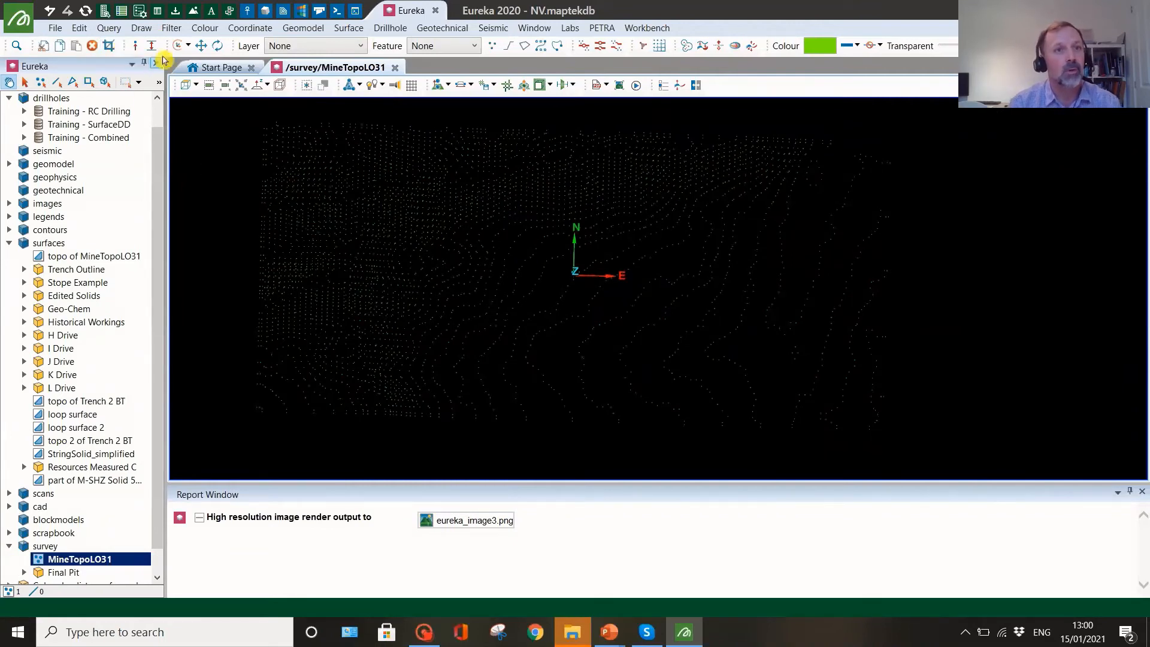
Step: Start a polygon around the MineTopoLO31 points, placing its northwest, southwest and southeast corners on the outer points
left_click(142, 28)
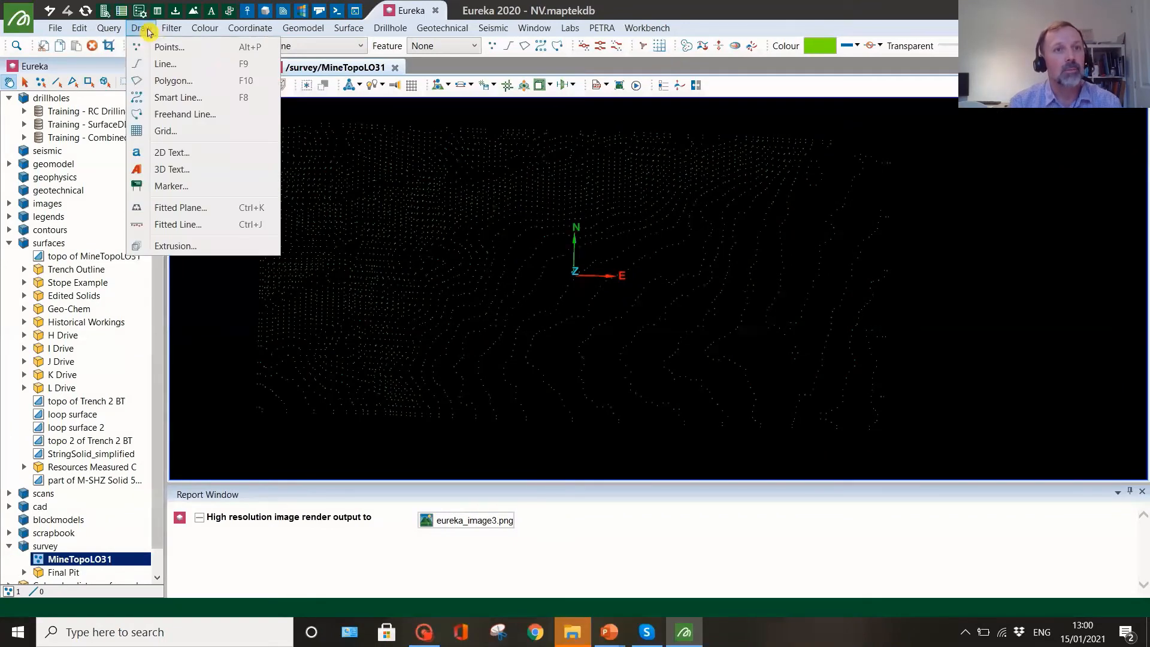
left_click(164, 80)
left_click(263, 127)
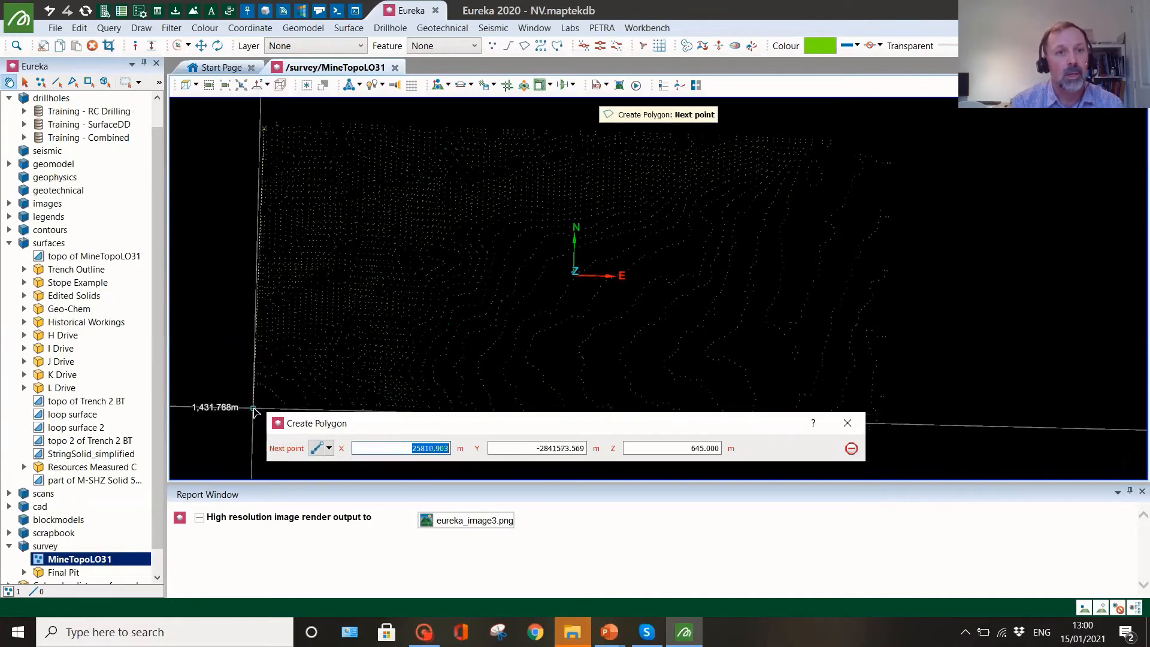
left_click(256, 409)
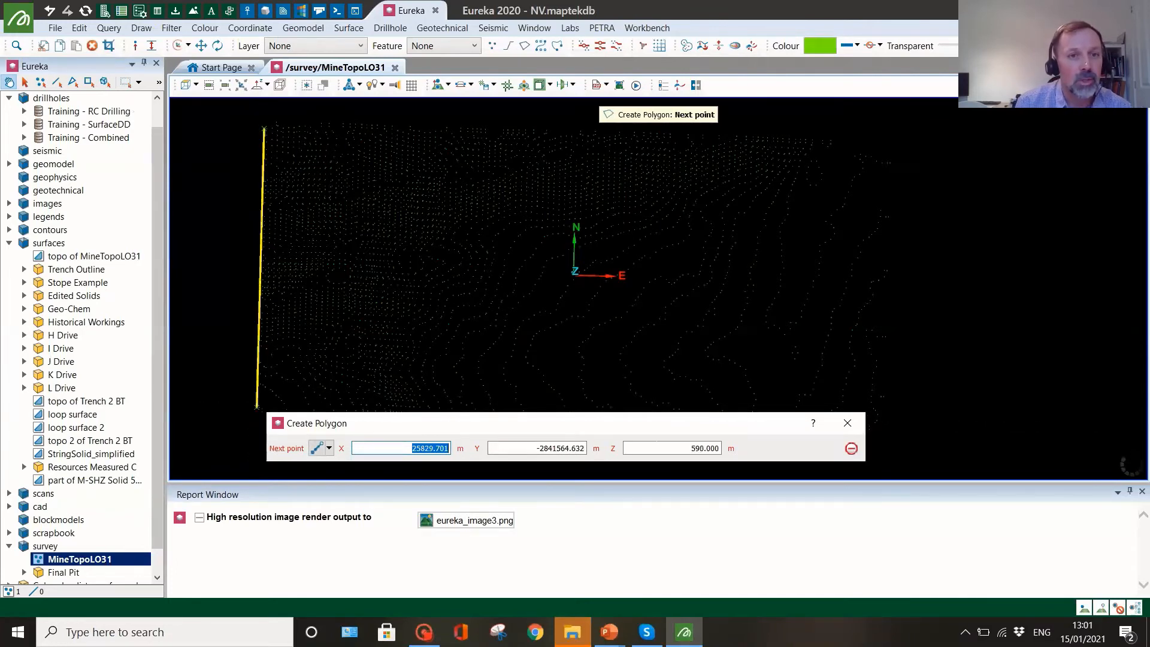
left_click_drag(809, 424, 650, 417)
left_click(869, 429)
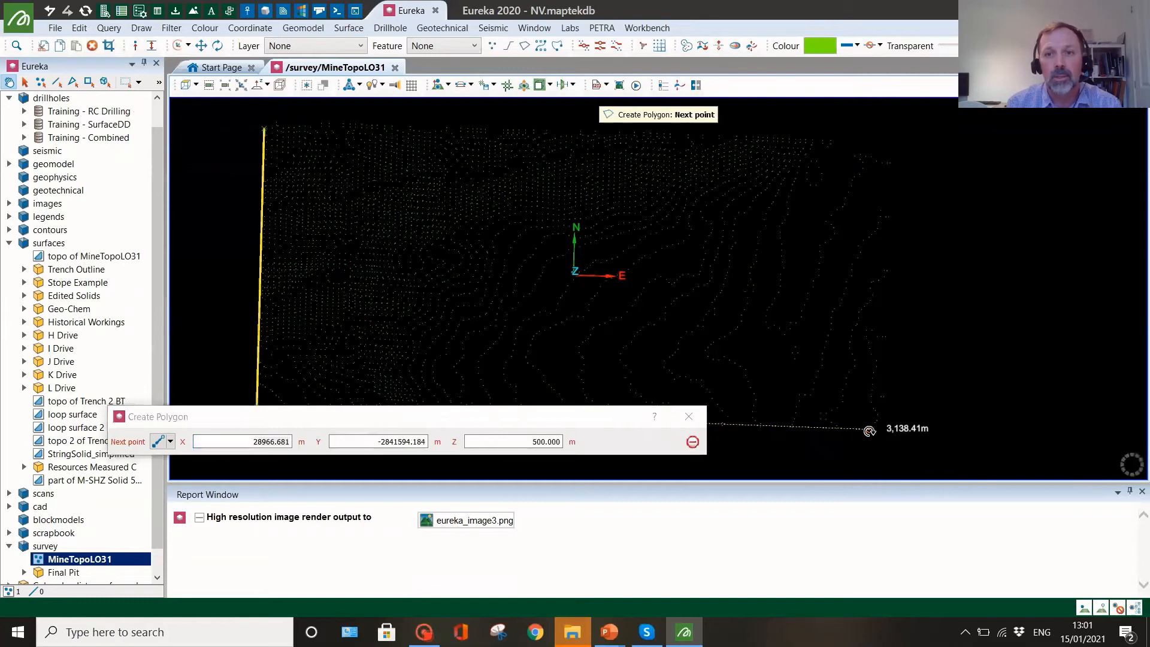
Step: Continue the polygon up the east side and along the northern edge, close it at the northwest corner and finish drawing
left_click(890, 163)
left_click(737, 137)
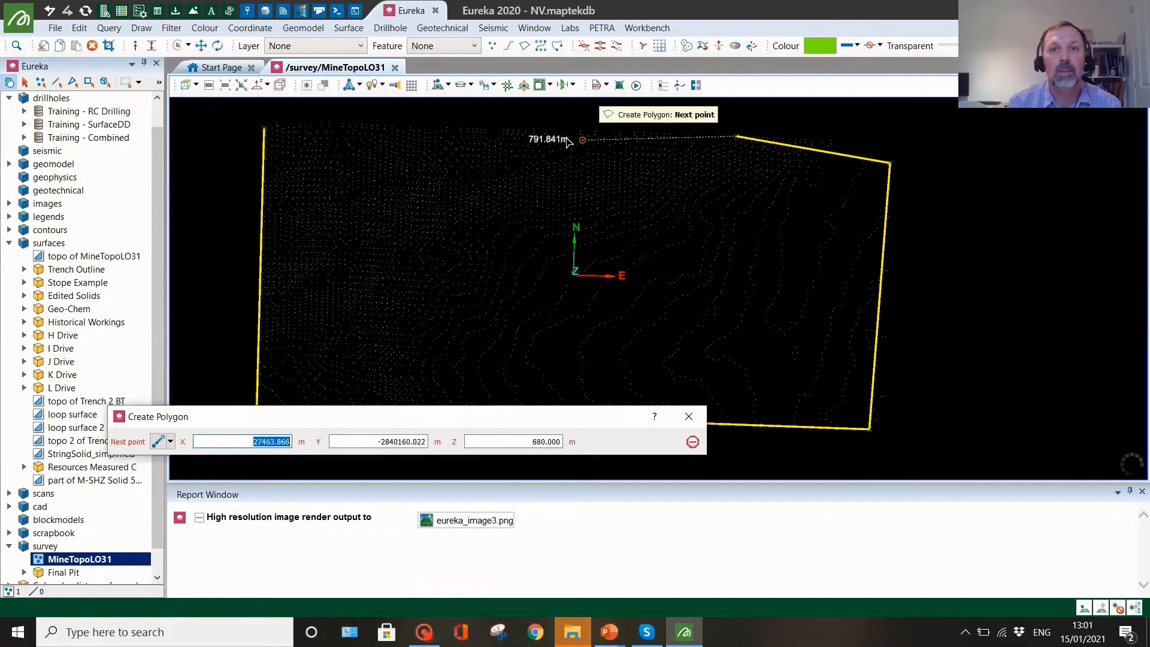
left_click(447, 128)
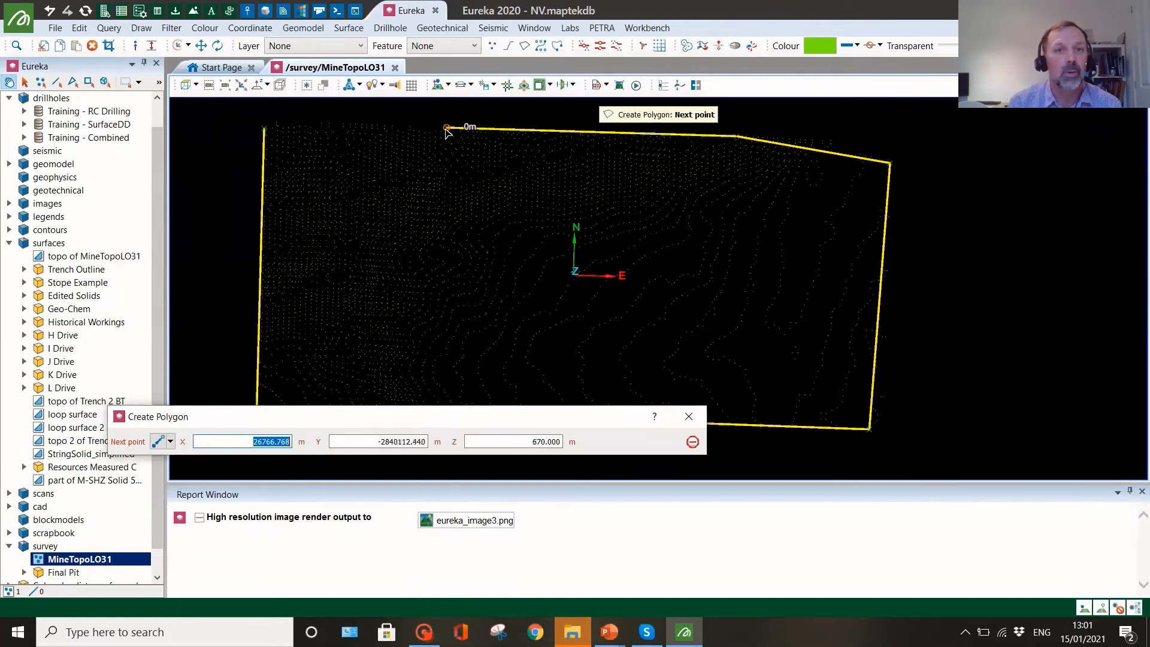
left_click(264, 129)
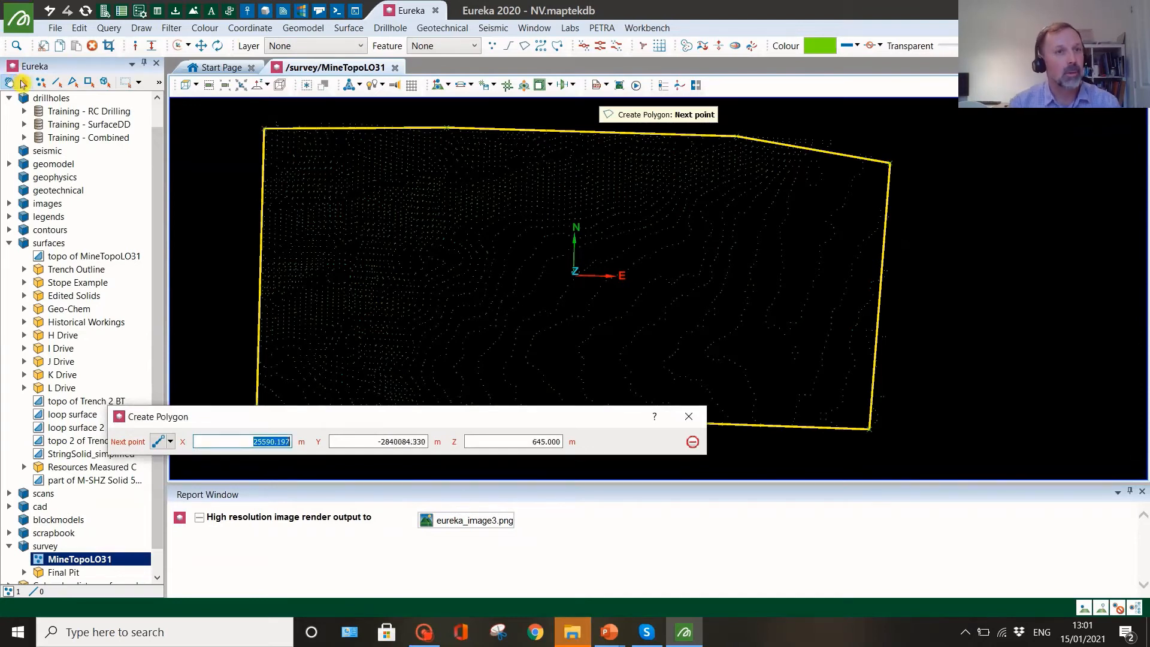
left_click(22, 83)
left_click(264, 128)
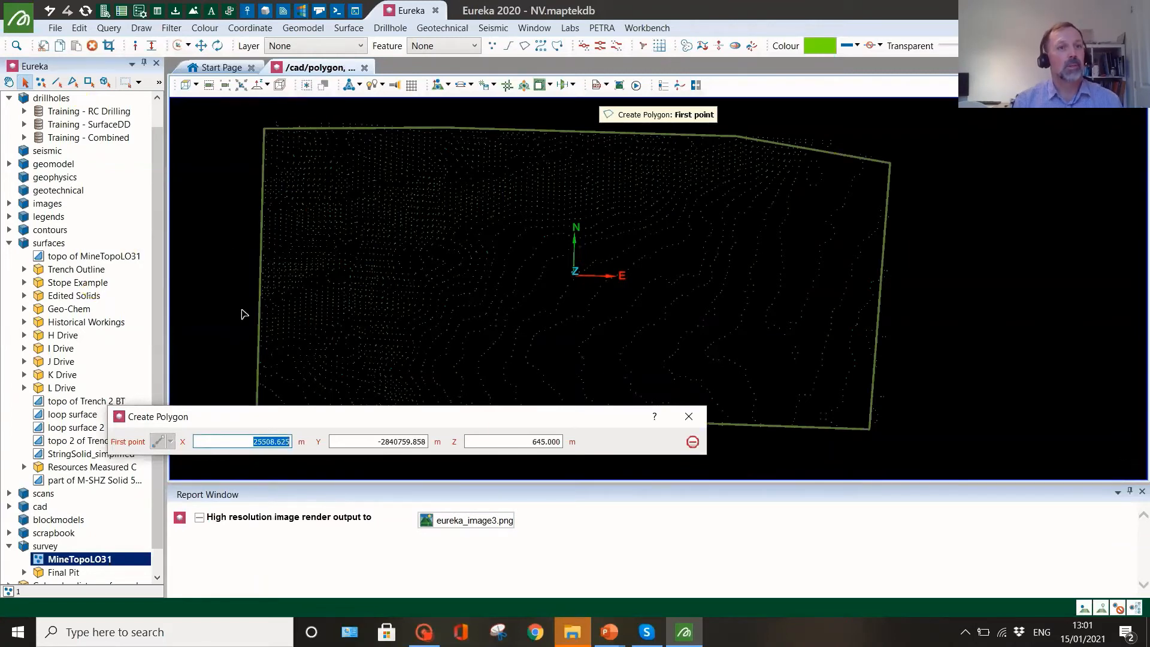
left_click(689, 417)
left_click(9, 84)
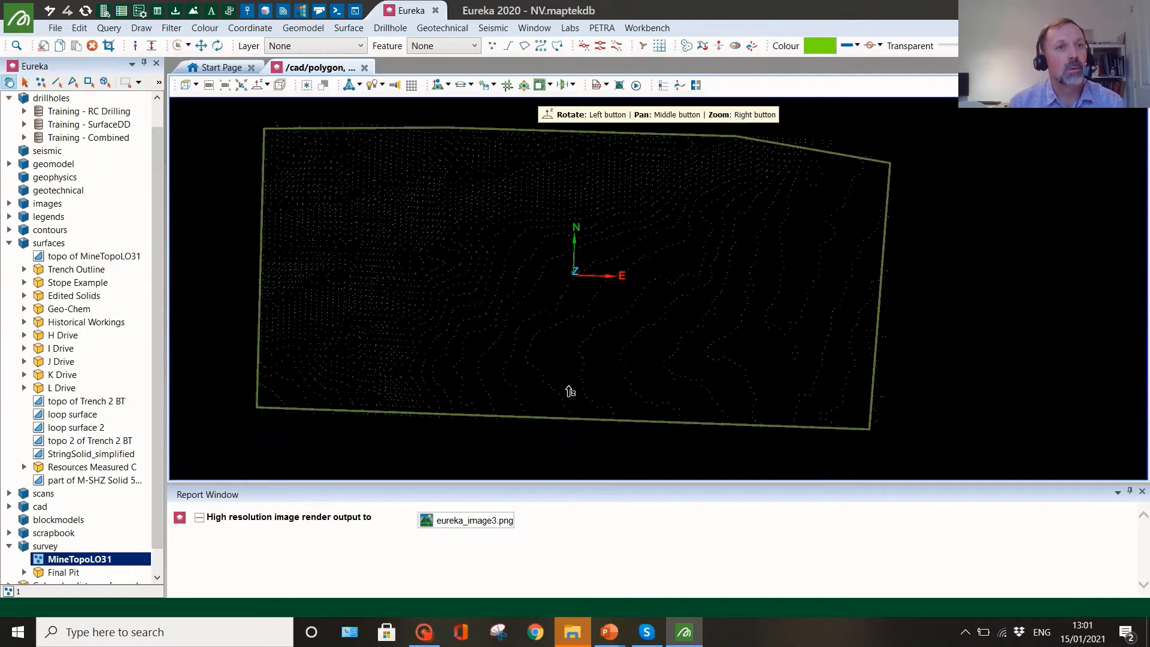
Step: Start a Topographic Triangulation and set its output to Relimit to polygon
left_click_drag(567, 398, 557, 321)
left_click(347, 29)
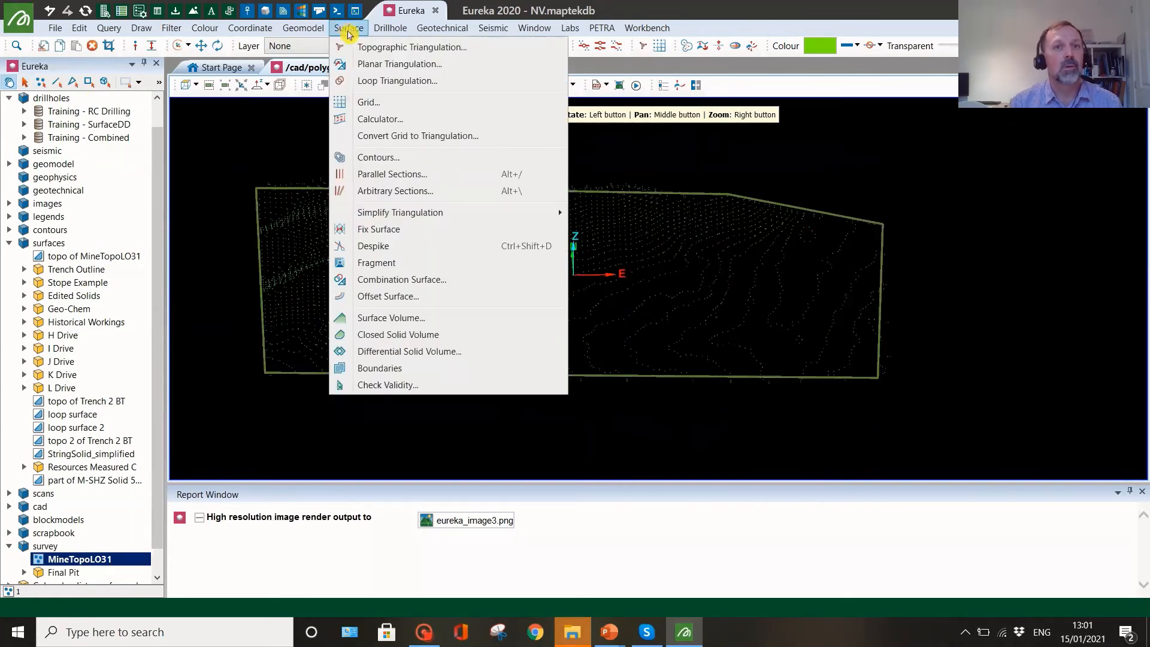
left_click(385, 47)
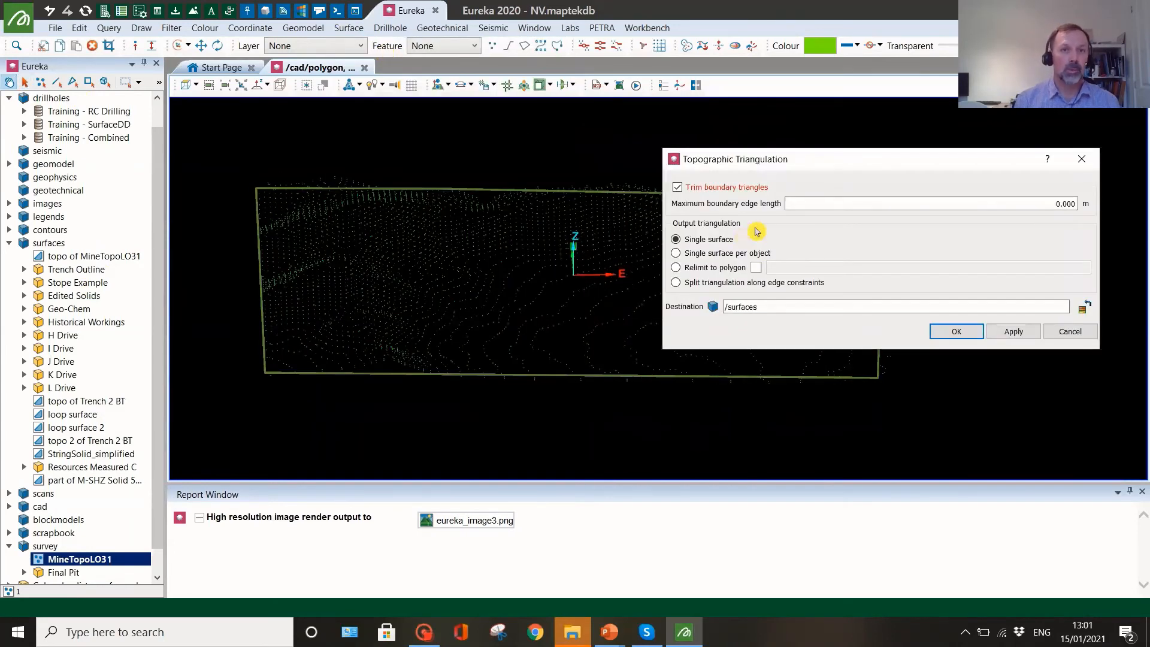
left_click_drag(759, 168, 717, 103)
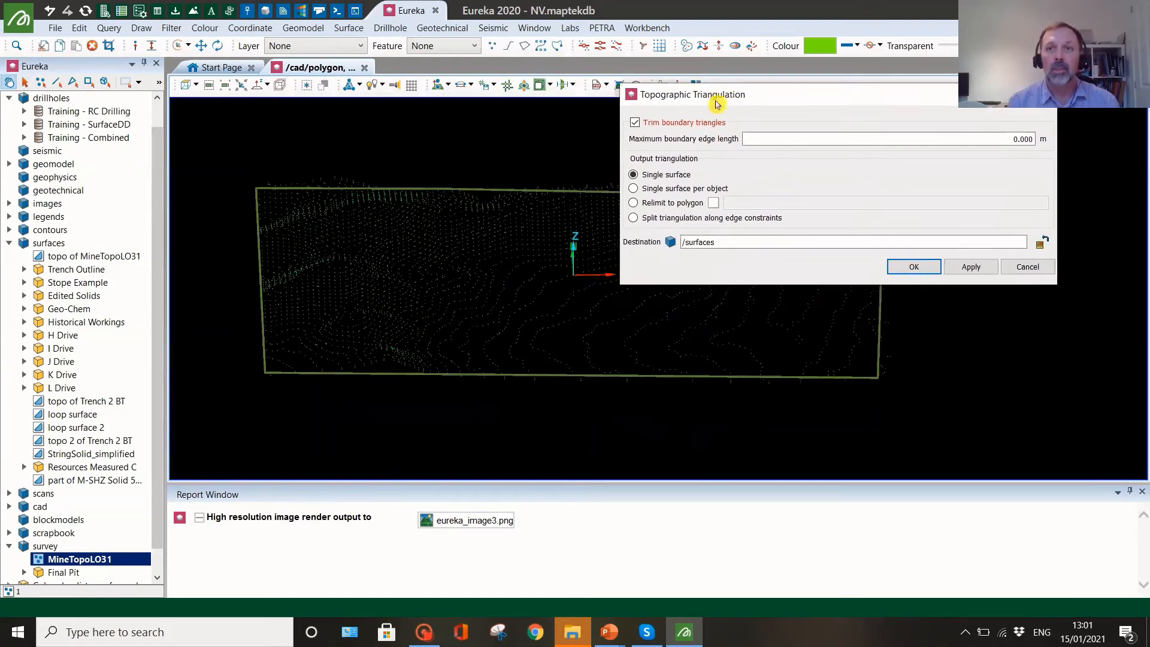
left_click(633, 203)
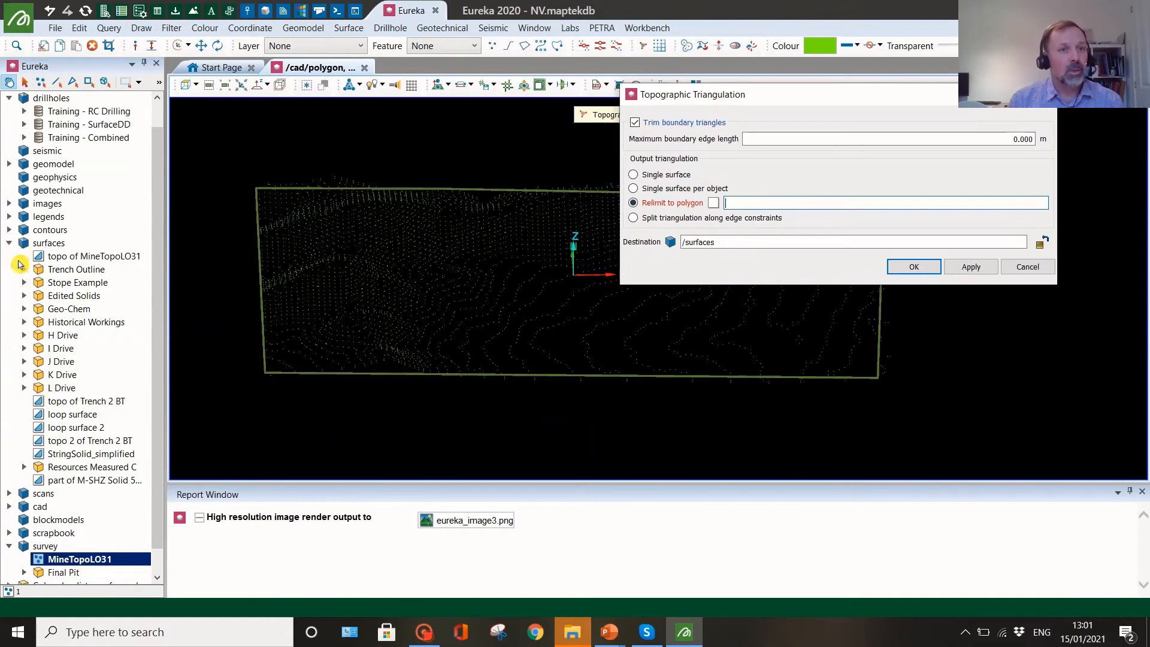
Step: Assign /cad/polygonOutline as the limiting polygon for the triangulation
left_click(10, 507)
scroll(93, 483, "down", 3)
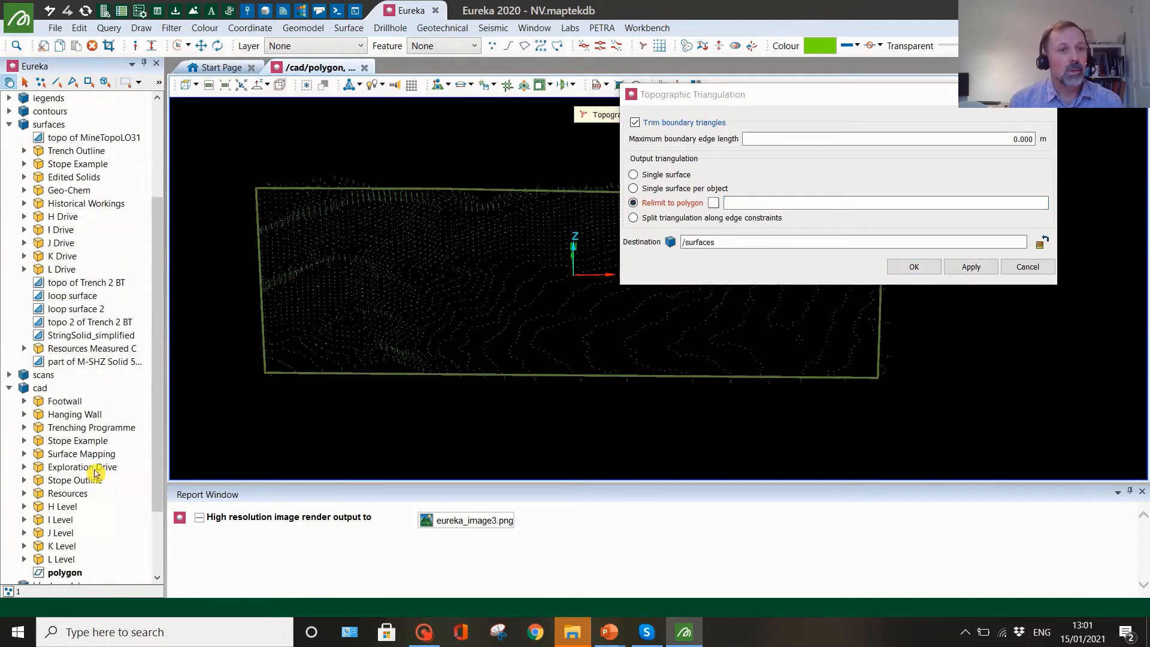
scroll(95, 473, "down", 2)
left_click(72, 494)
left_click_drag(81, 489, 738, 205)
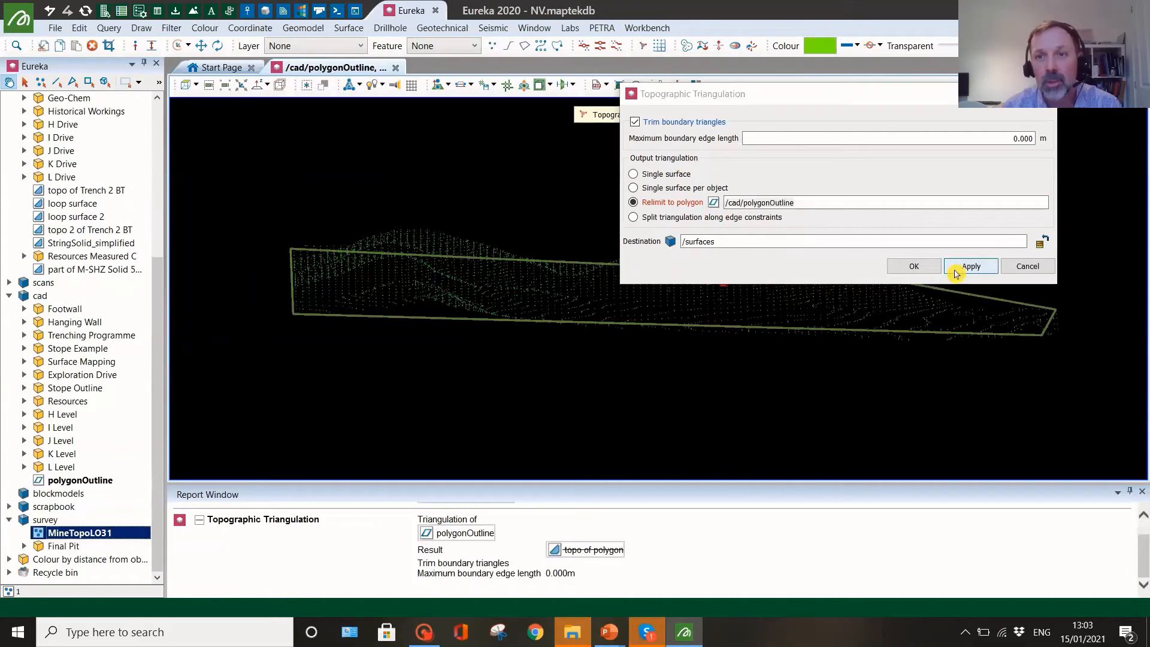
Step: Apply the topographic triangulation to the MineTopoLO31 points, close the settings and inspect the new surface against the polygon outline
left_click(971, 266)
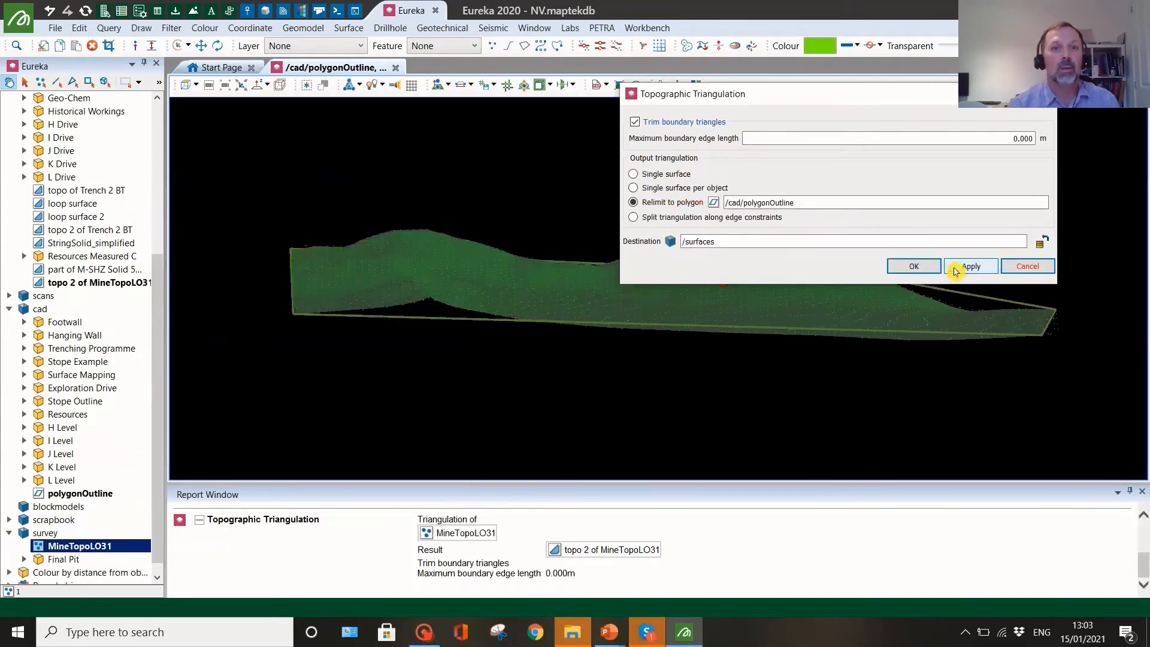
left_click(1038, 96)
left_click_drag(785, 301, 747, 312)
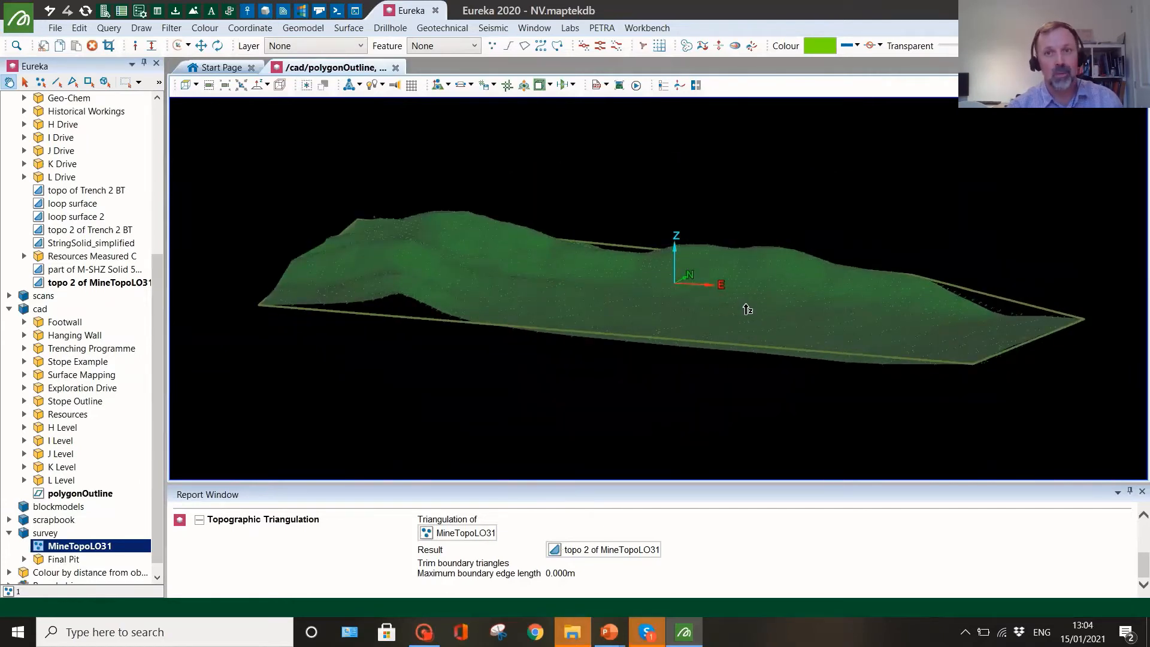
left_click(90, 286)
left_click_drag(489, 274, 520, 286)
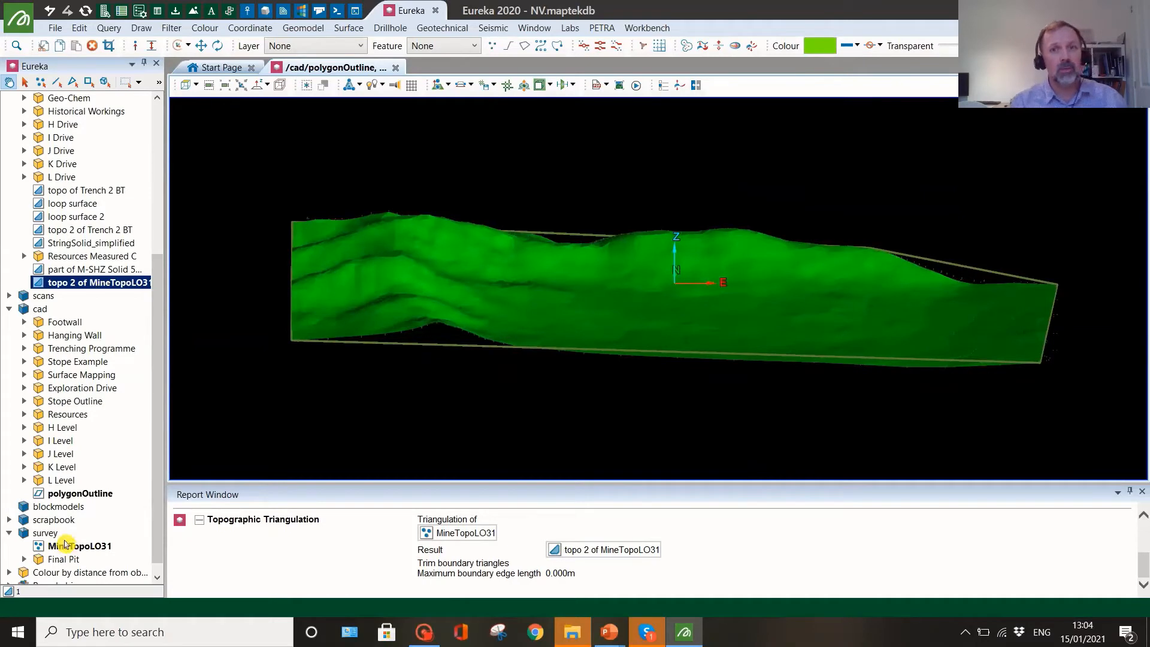
left_click_drag(507, 289, 478, 311)
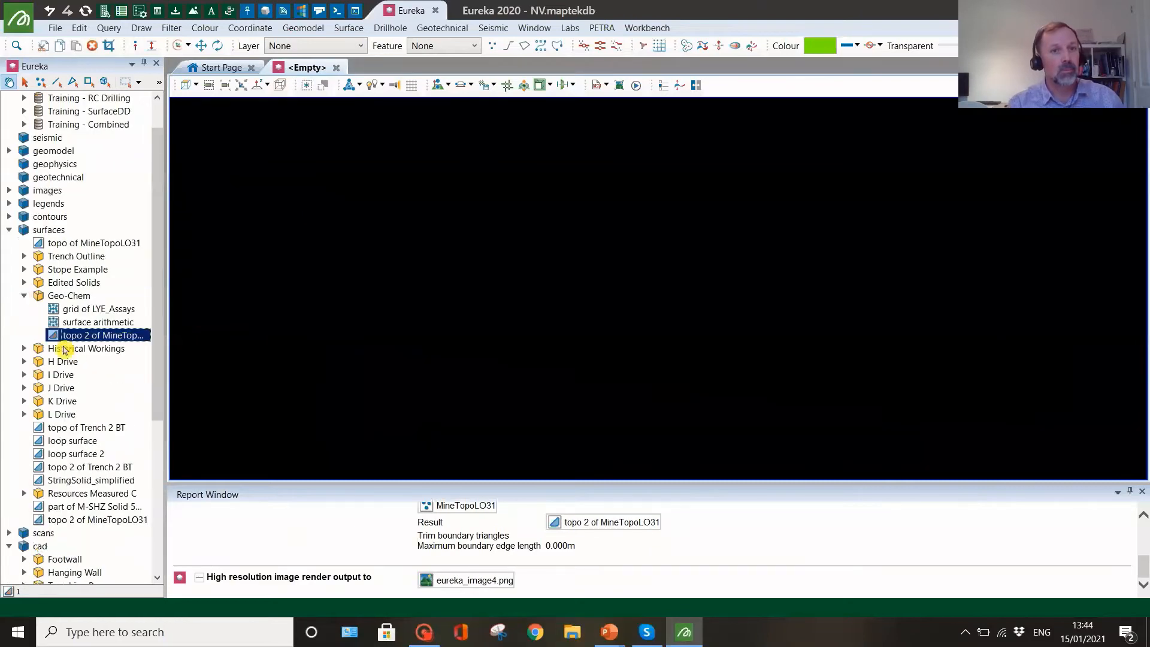
Step: Display the topo 2 of MineTopoLO31 surface from the Geo-Chem container and examine the geochemical image draped on it
left_click(93, 340)
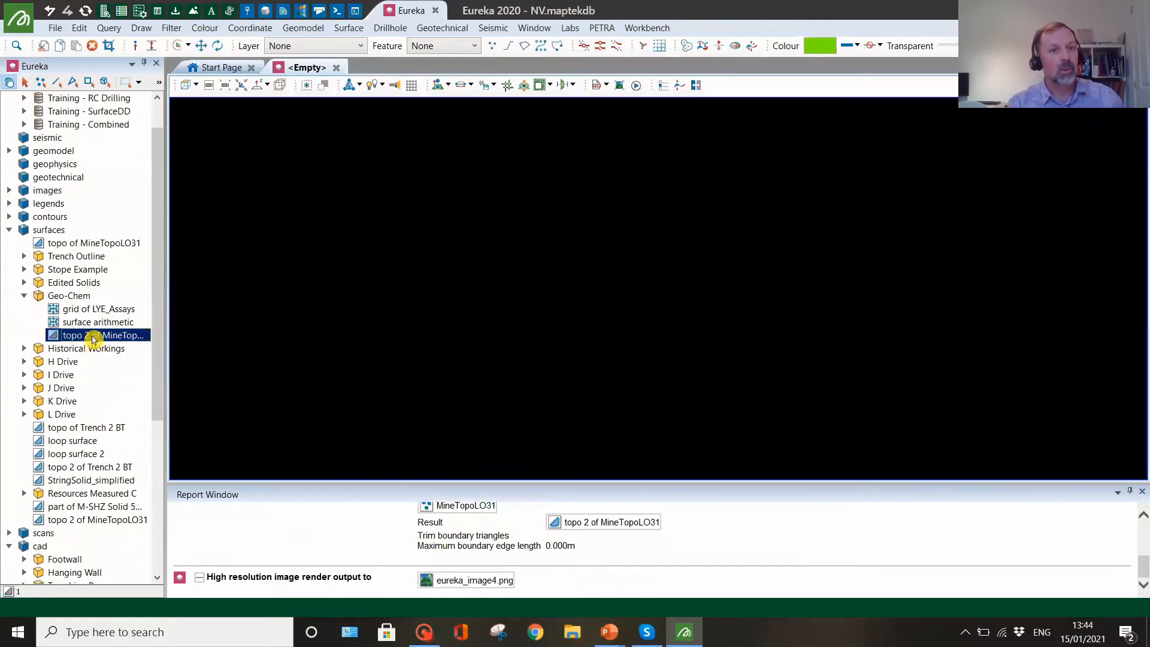
double_click(92, 339)
left_click_drag(567, 351, 548, 211)
scroll(629, 316, "up", 5)
left_click_drag(629, 315, 608, 285)
scroll(652, 310, "up", 3)
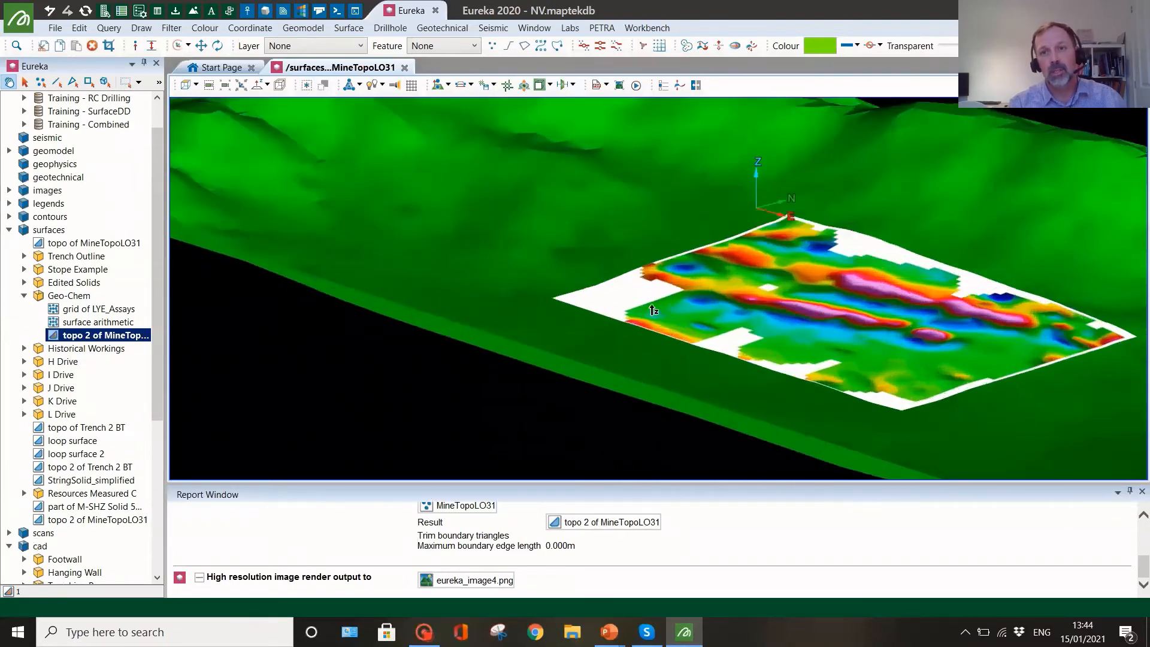
scroll(653, 310, "down", 5)
left_click_drag(612, 291, 718, 430)
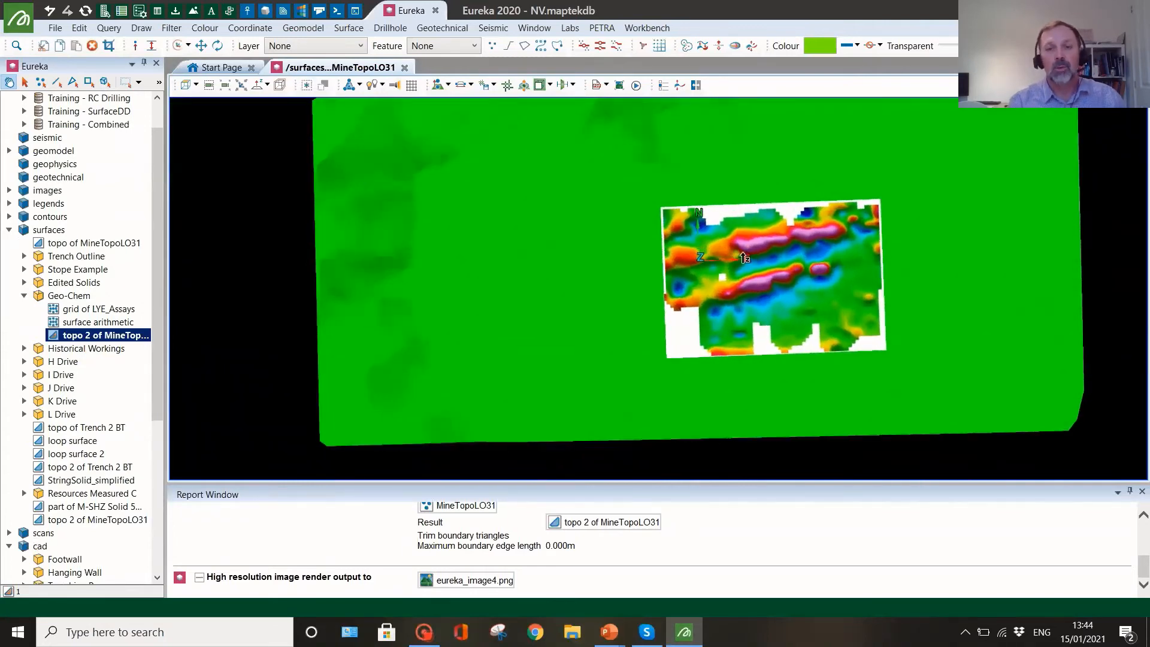
Step: Draw a line on the draped surface along the northern edge of the northern geochemical anomaly, running west to east
scroll(740, 256, "up", 3)
scroll(739, 256, "up", 1)
left_click_drag(737, 259, 764, 332)
scroll(737, 293, "up", 1)
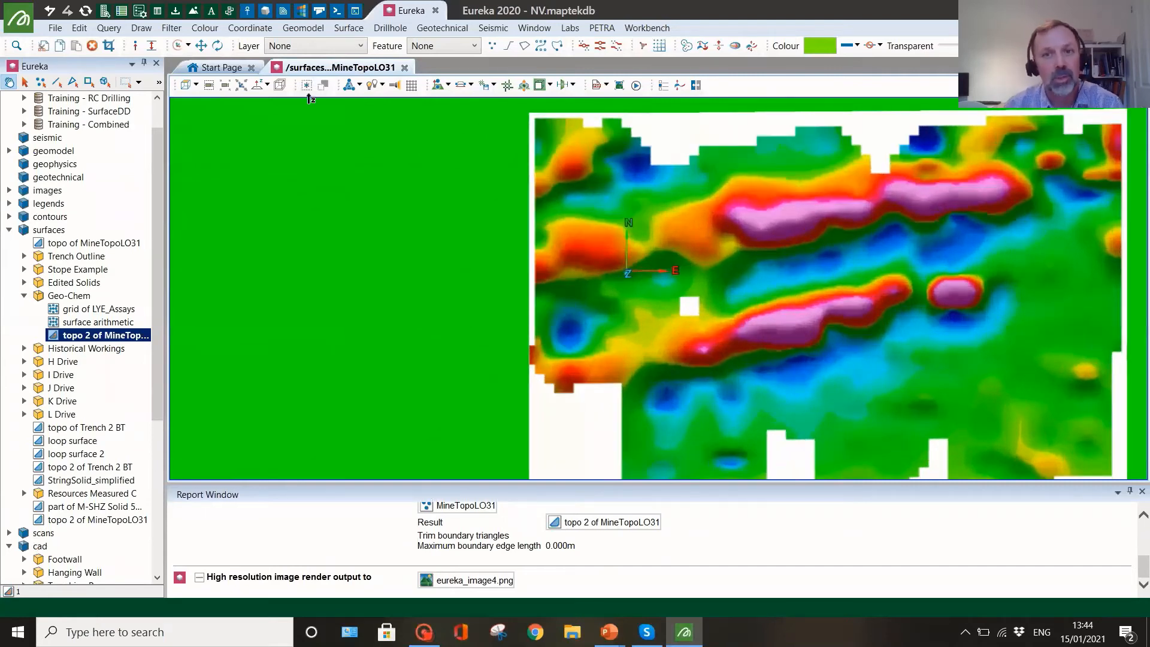
left_click(141, 28)
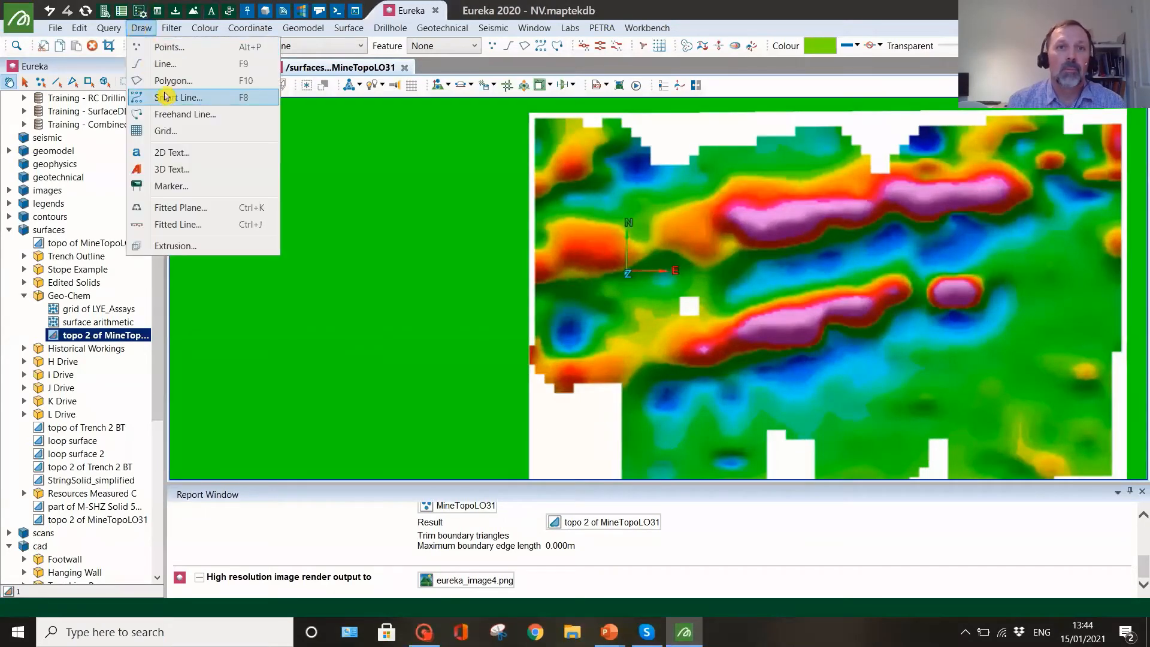
left_click(169, 67)
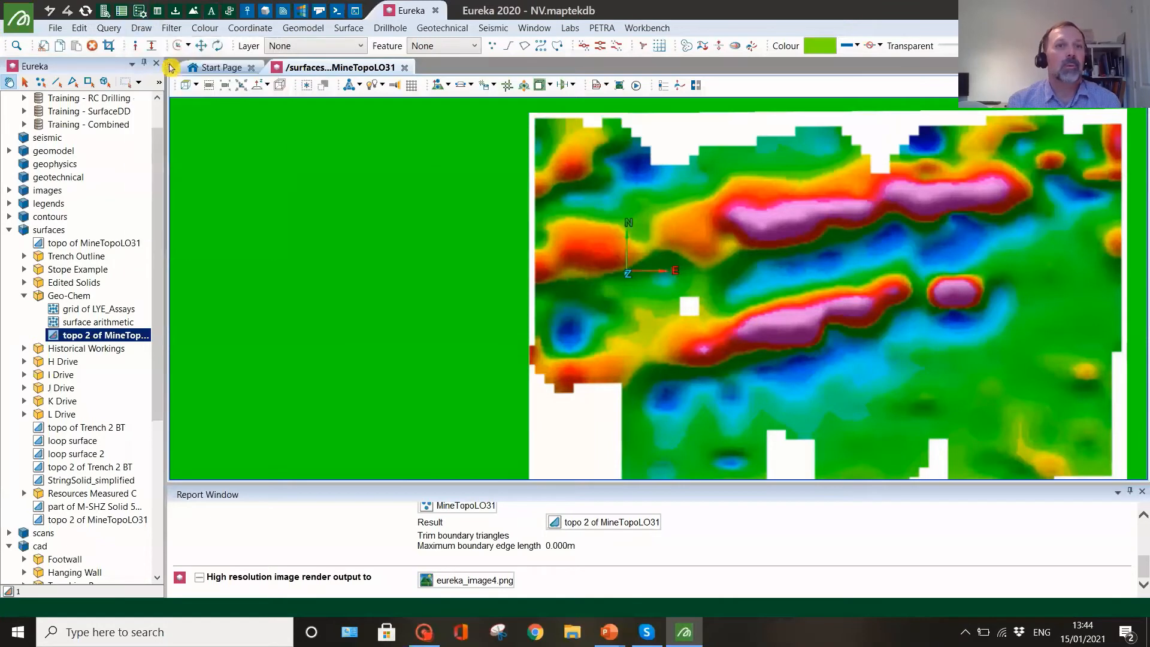
left_click(426, 272)
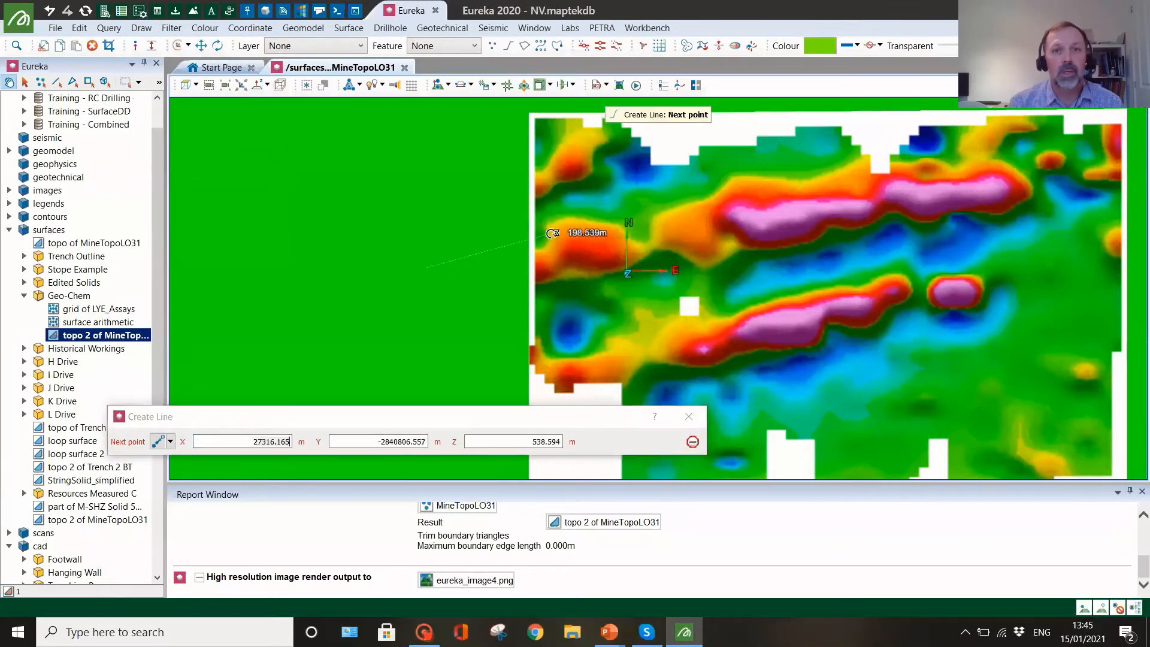
left_click(756, 184)
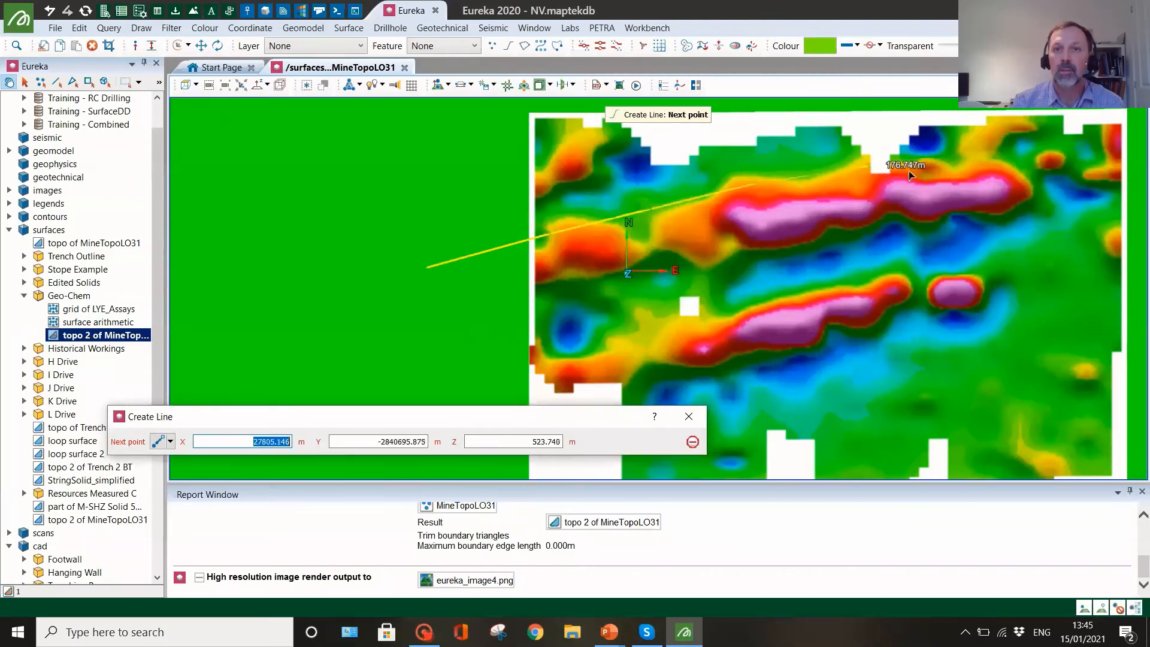
left_click(947, 166)
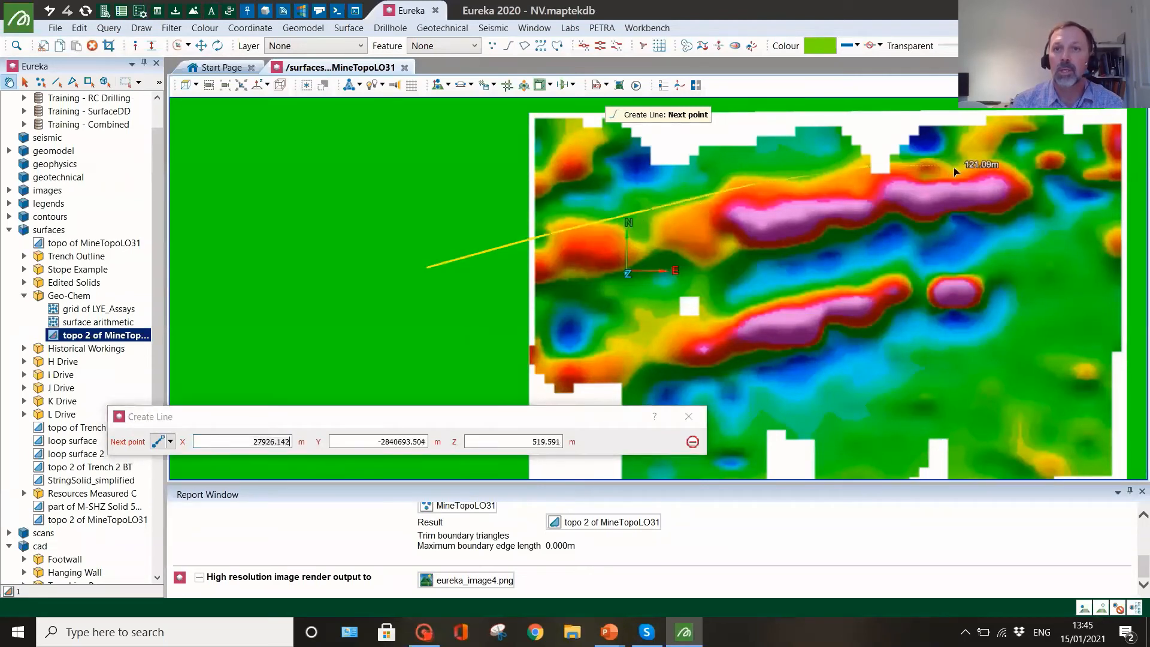
left_click(1025, 160)
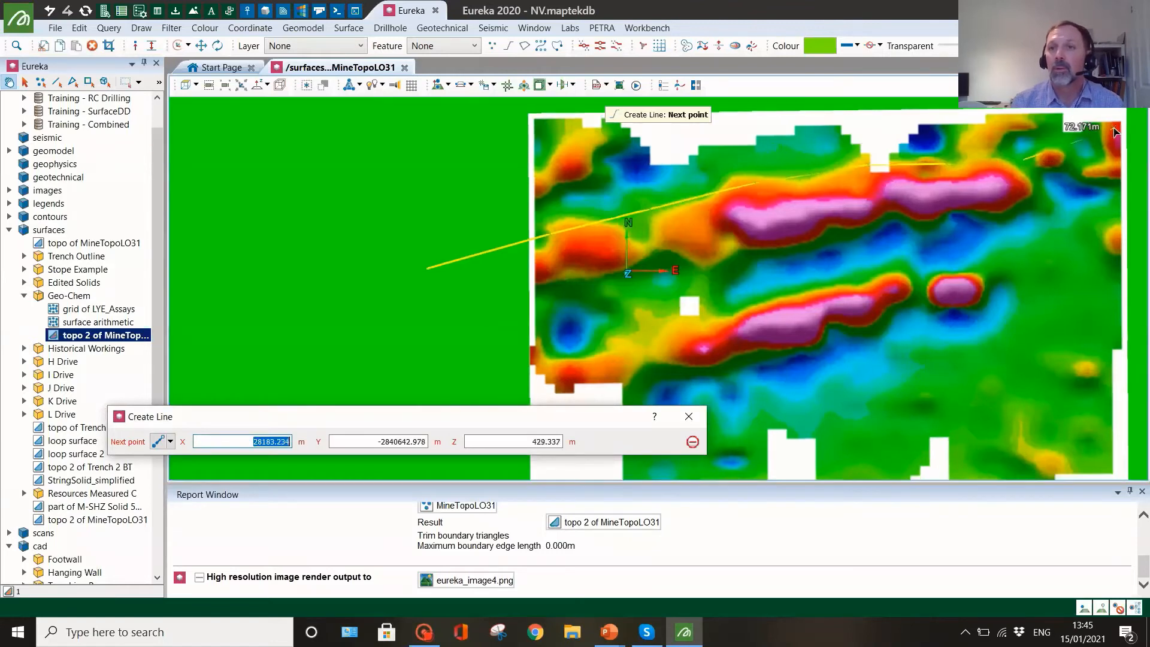
left_click(25, 82)
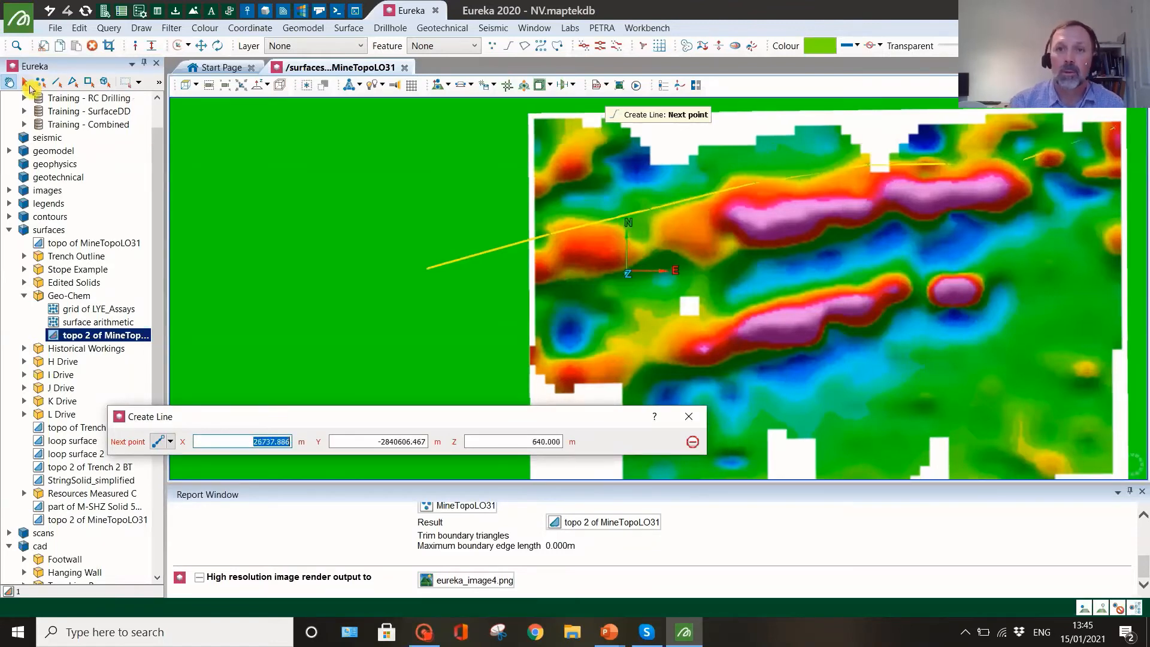
right_click(225, 115)
Step: Draw a second line along the southern edge of the northern anomaly, from west of the image to its eastern side
left_click(451, 330)
left_click(556, 290)
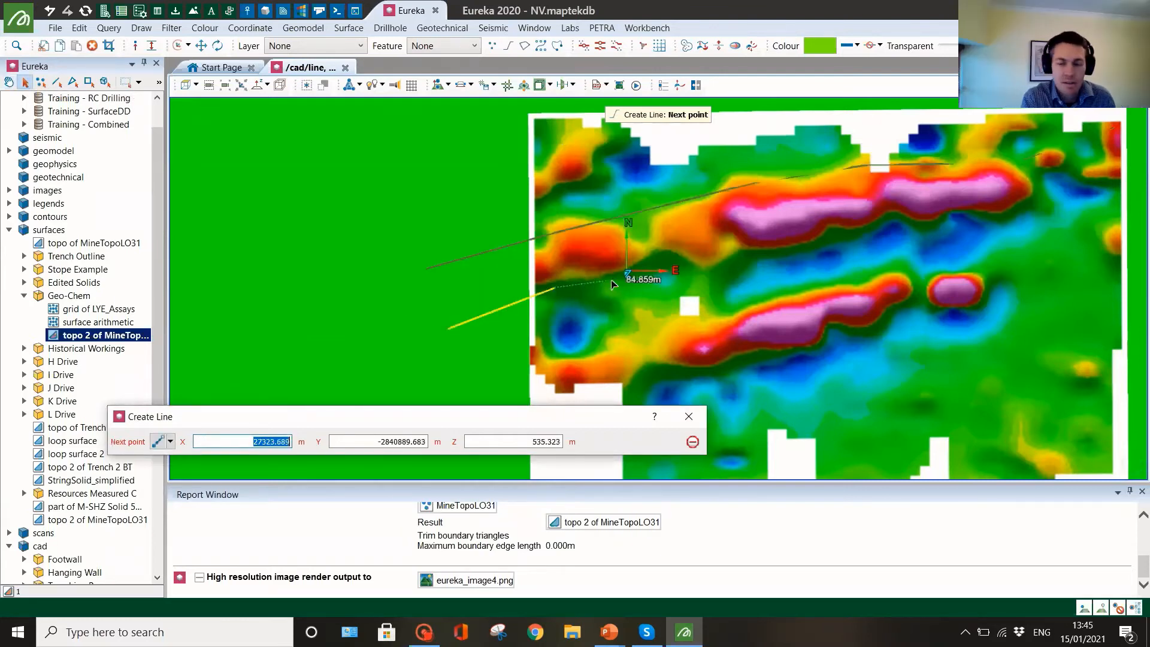
left_click(694, 269)
left_click(810, 244)
left_click(951, 217)
left_click(1117, 192)
right_click(1134, 187)
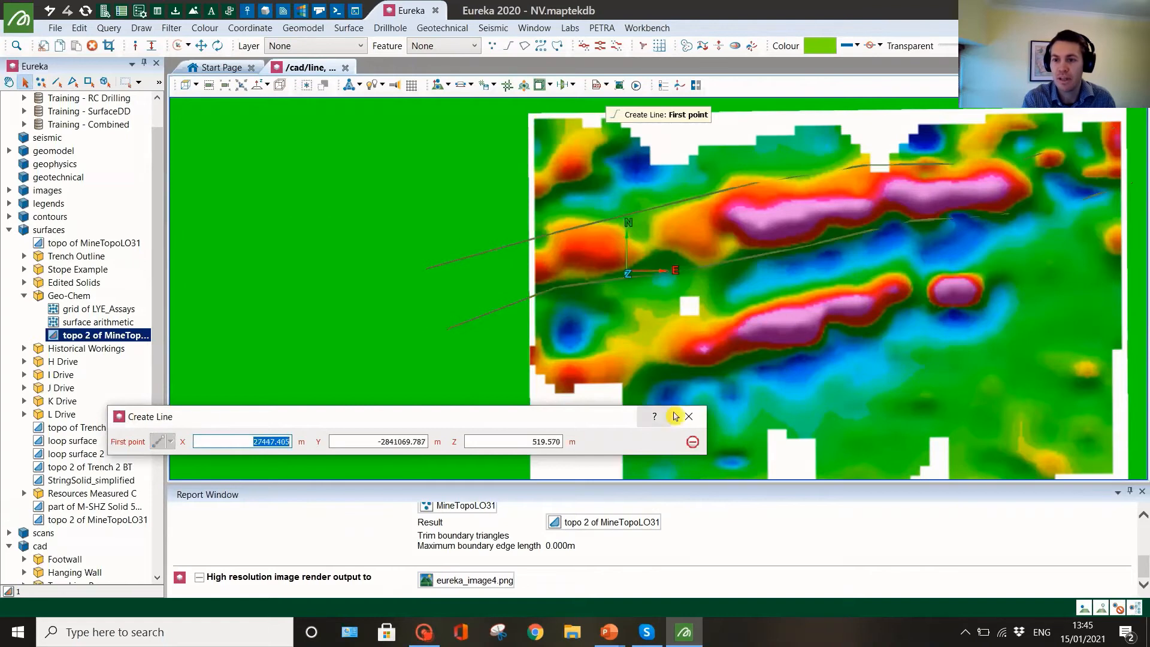
Step: Draw a third line along the northern edge of the southern anomaly across the full image
left_click(455, 374)
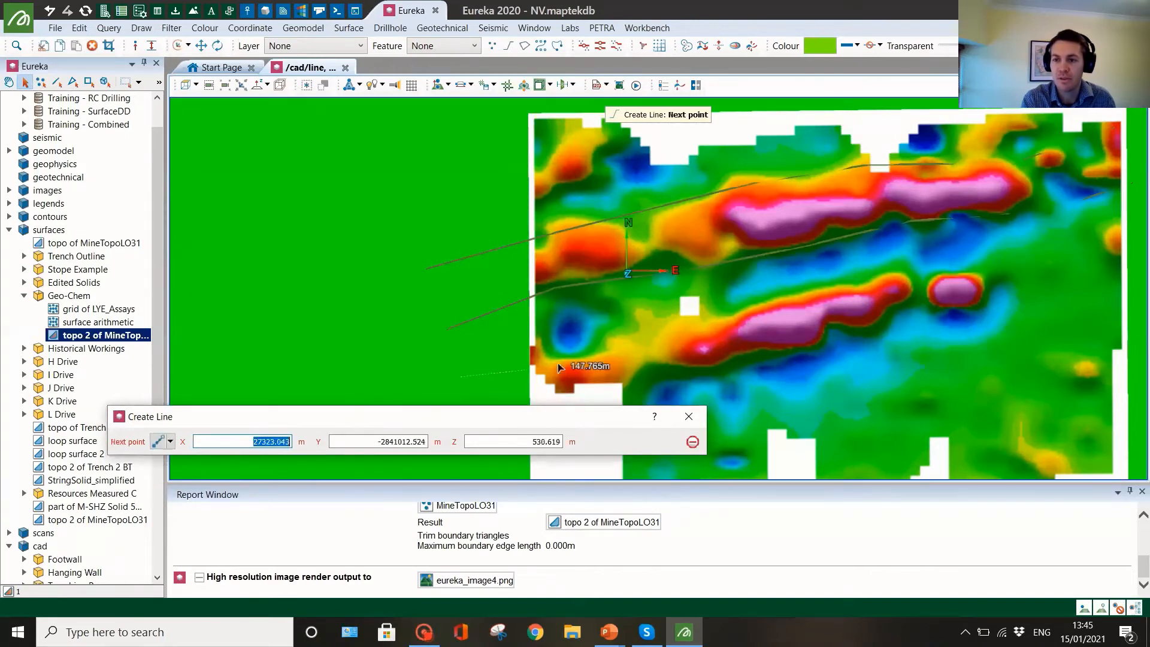
left_click(573, 356)
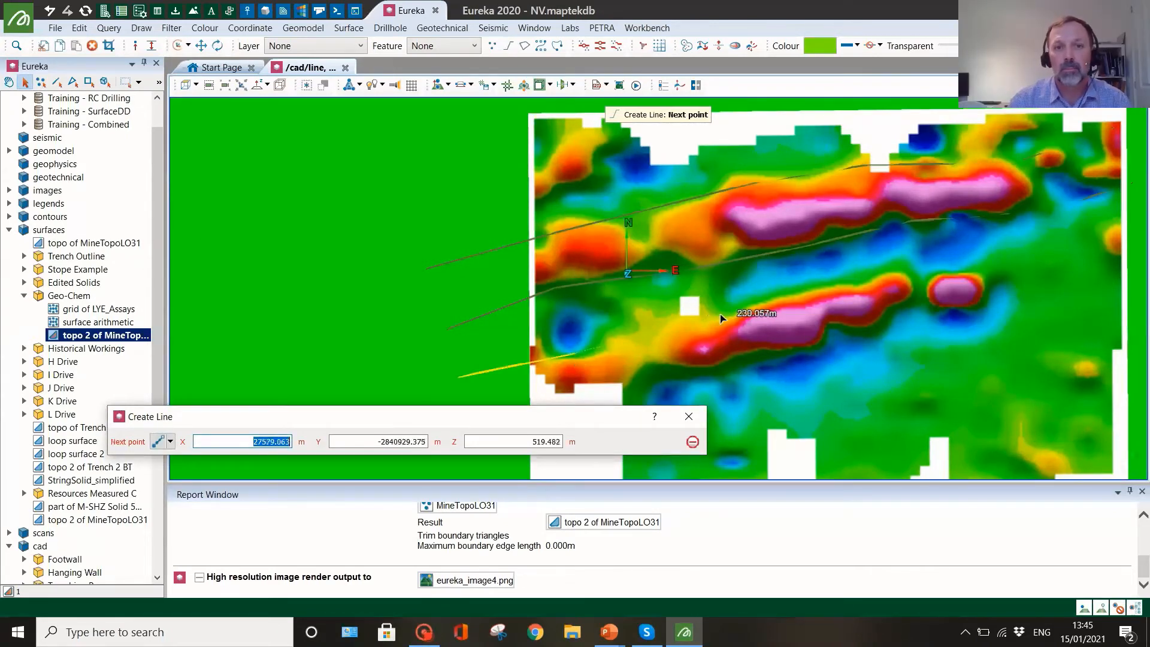
left_click(862, 275)
left_click(987, 249)
left_click(1142, 210)
right_click(1142, 210)
Step: Draw a fourth line along the southern edge of the southern anomaly and finish line creation
left_click_drag(528, 418, 571, 163)
left_click(487, 434)
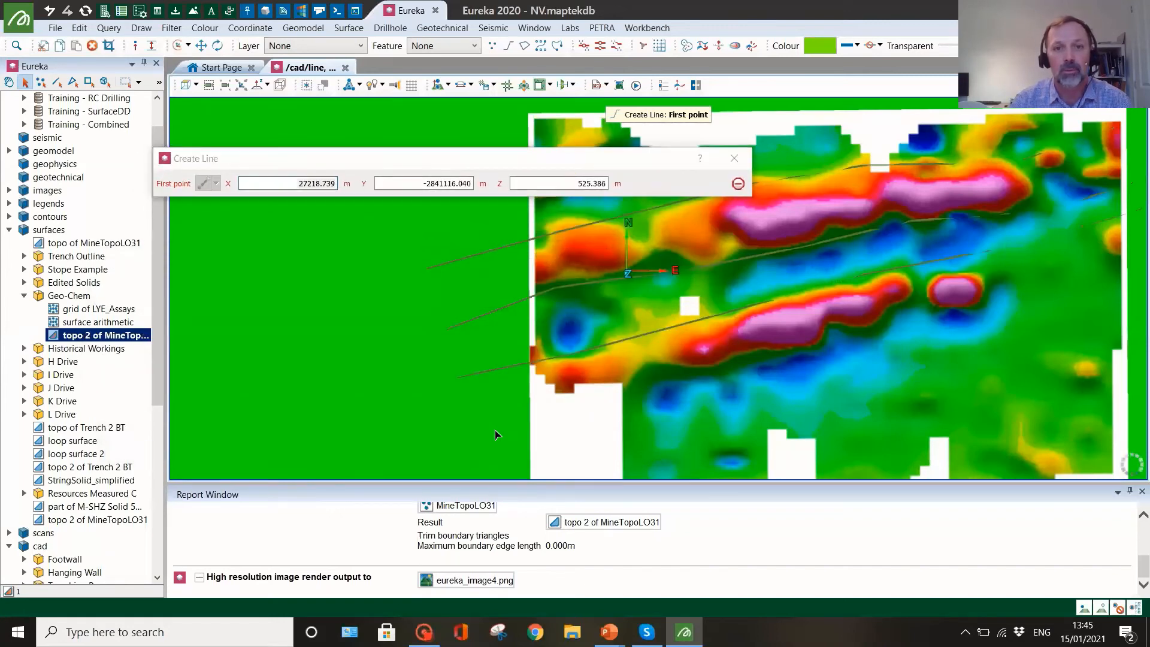
left_click(777, 364)
left_click(883, 332)
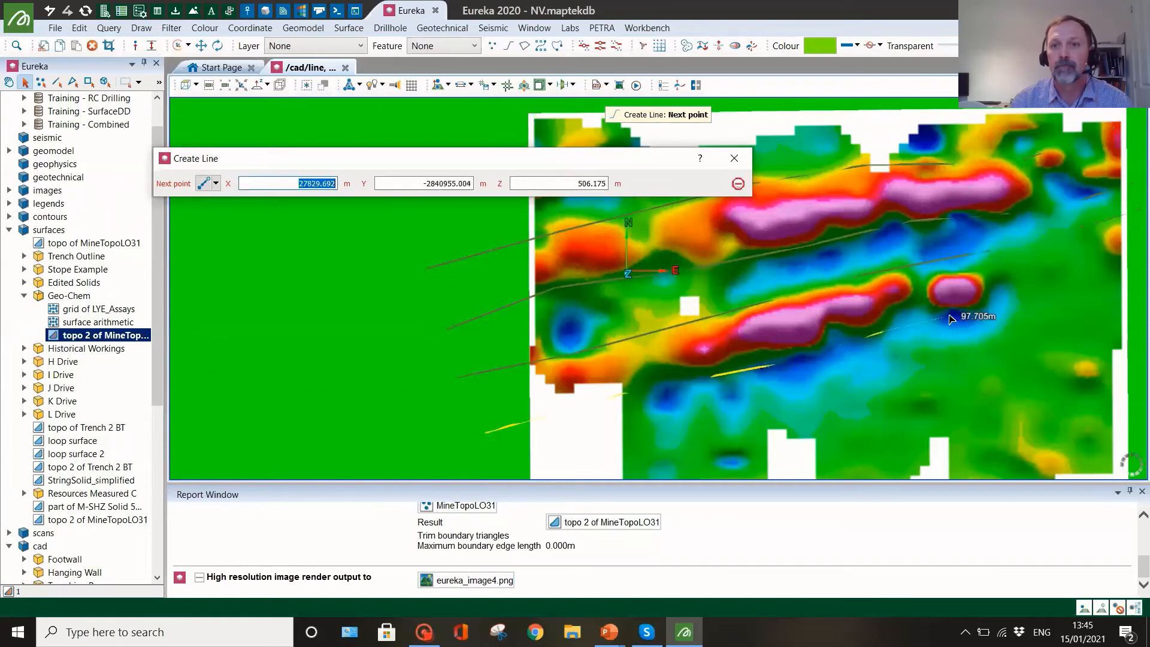
left_click(1129, 264)
left_click(1141, 260)
right_click(1141, 260)
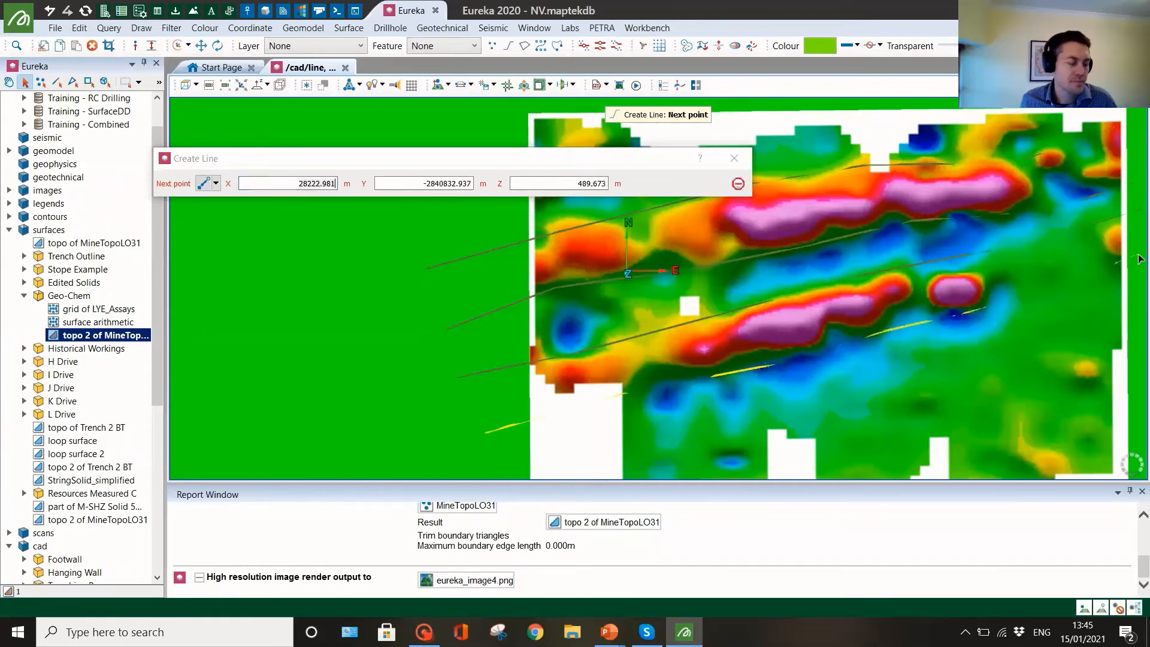
left_click(733, 159)
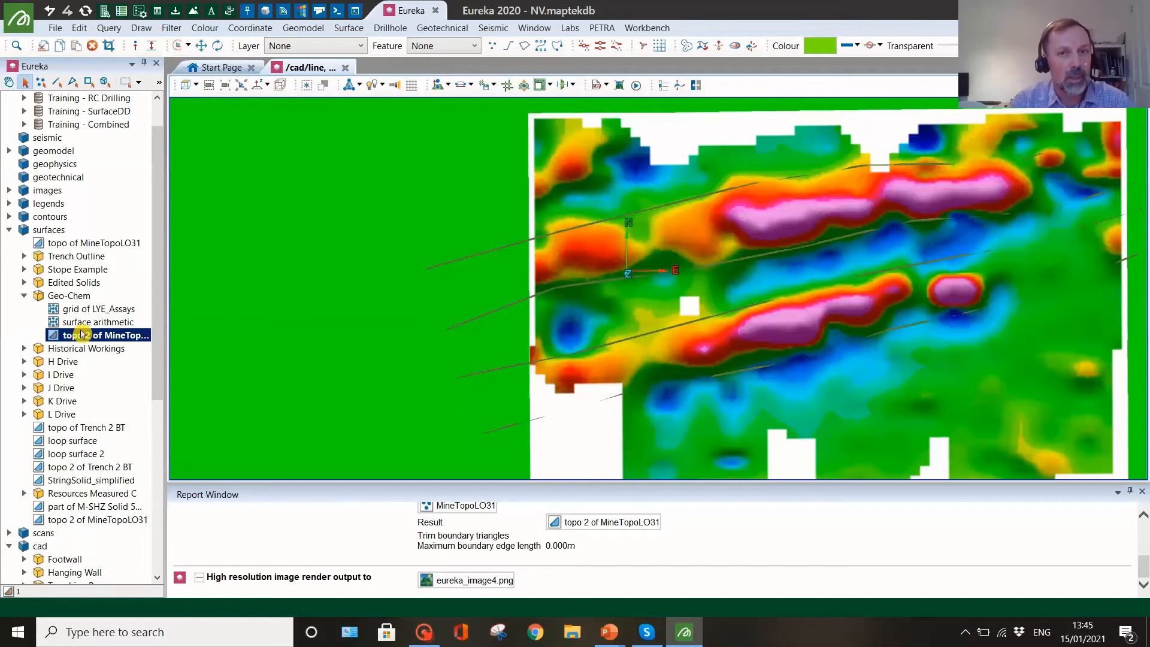
Step: Rename the first line in the cad container as FW CntGC and line 2 as HW CntGC
left_click(56, 457)
middle_click(57, 460)
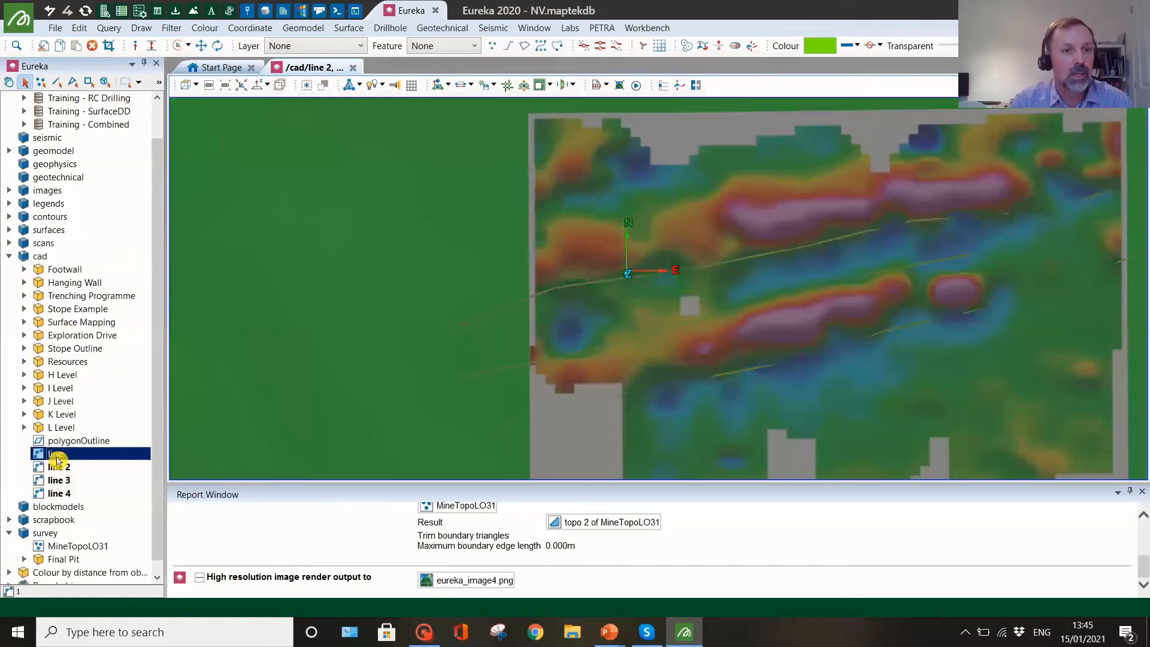
left_click(57, 456)
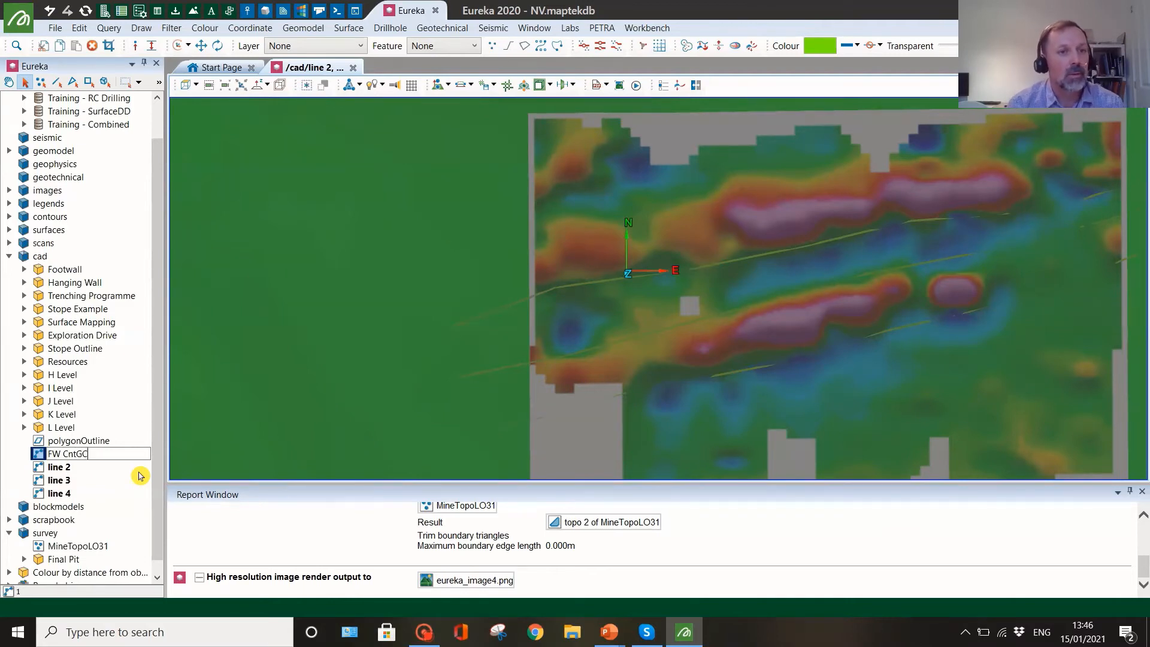
left_click(64, 468)
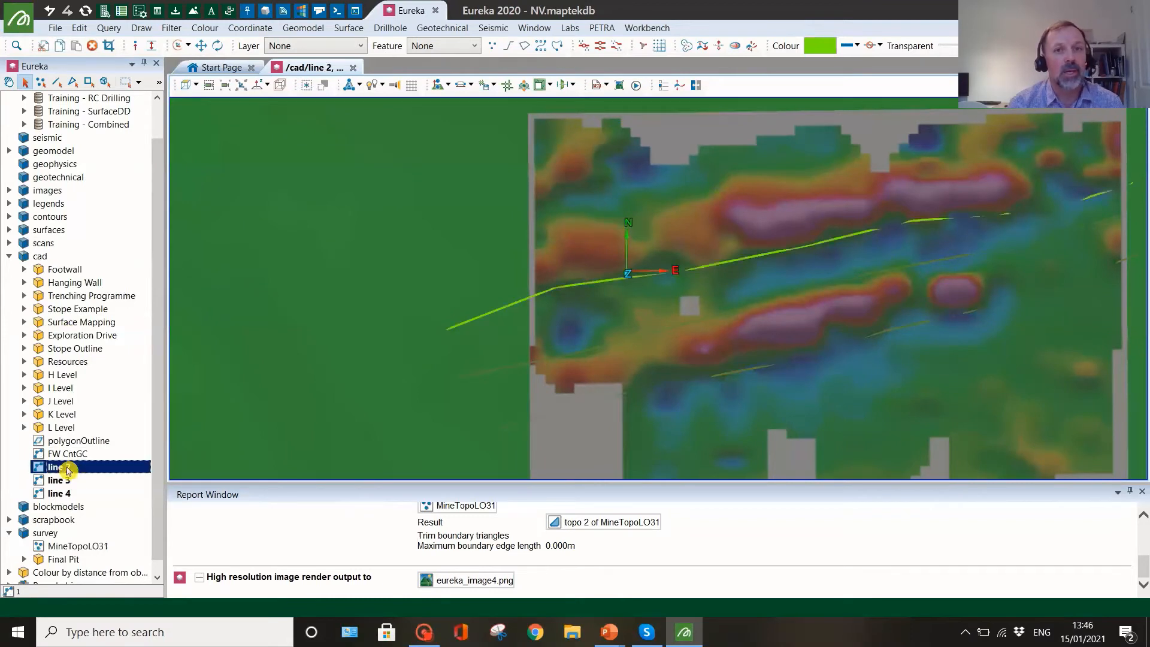
left_click(67, 469)
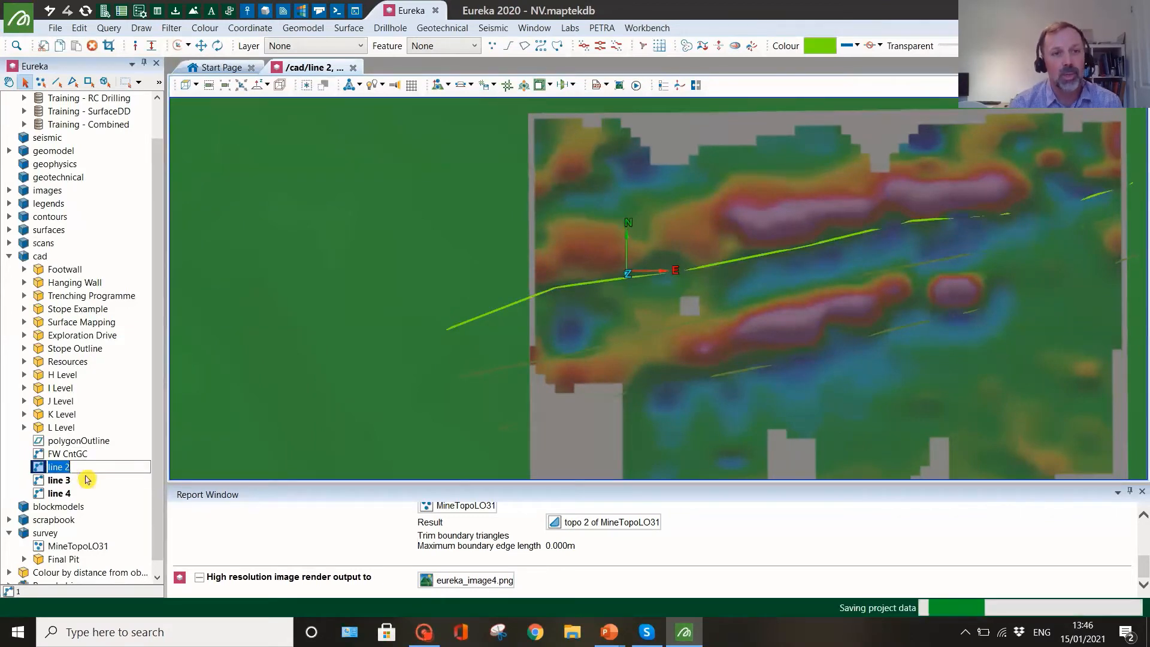
type("H")
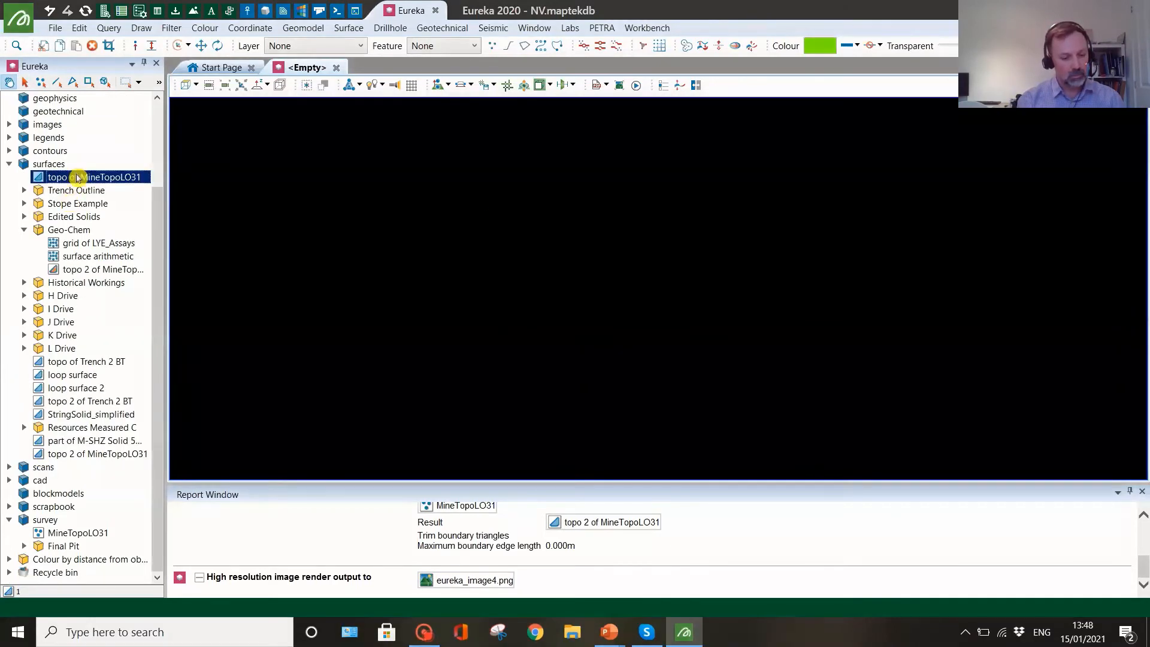
Step: Display the topo of MineTopoLO31 surface with the Historical Workings and inspect them in a side-on view
left_click_drag(570, 339, 562, 172)
mouse_move(621, 321)
left_mouse_down()
mouse_move(618, 291)
mouse_move(598, 332)
mouse_move(534, 336)
mouse_move(609, 332)
left_mouse_up()
scroll(618, 292, "up", 5)
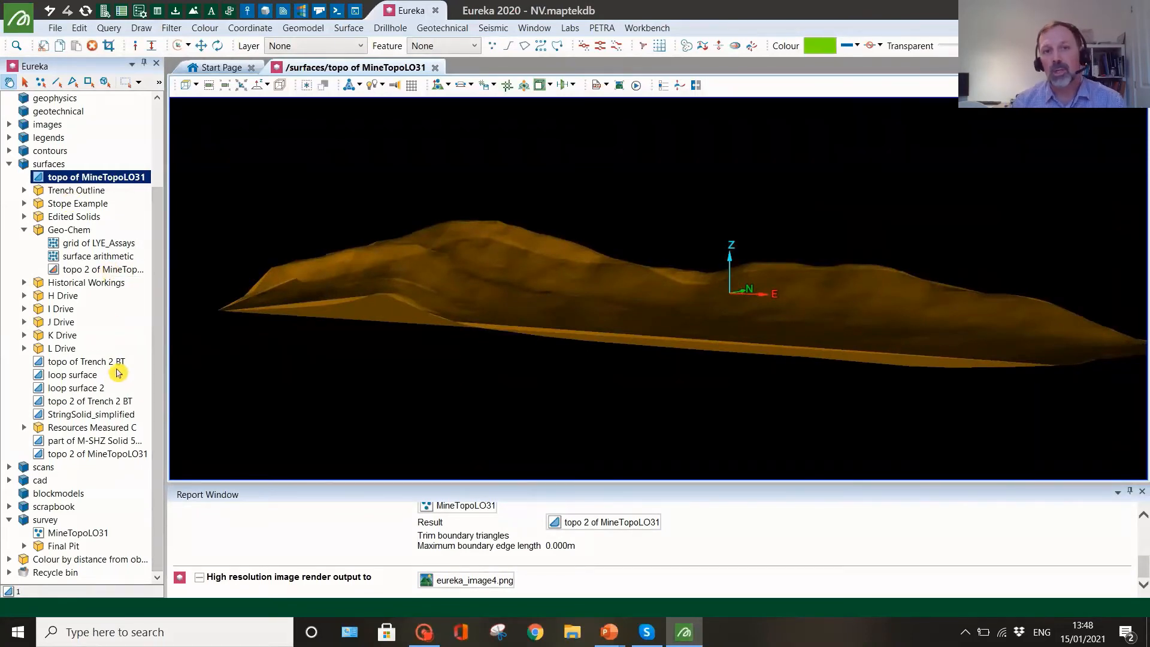
double_click(92, 282)
mouse_move(474, 376)
left_mouse_down()
mouse_move(529, 357)
mouse_move(677, 362)
mouse_move(575, 368)
mouse_move(469, 353)
mouse_move(424, 398)
mouse_move(486, 381)
mouse_move(509, 354)
mouse_move(505, 370)
mouse_move(468, 378)
left_mouse_up()
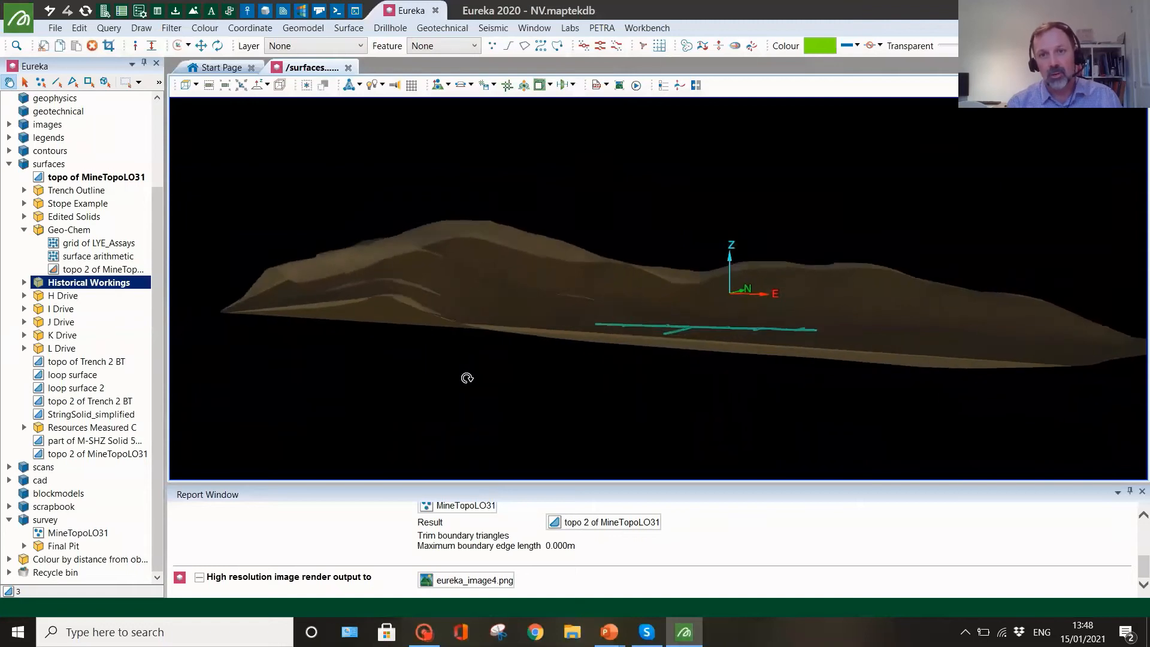
left_click_drag(317, 383, 424, 328)
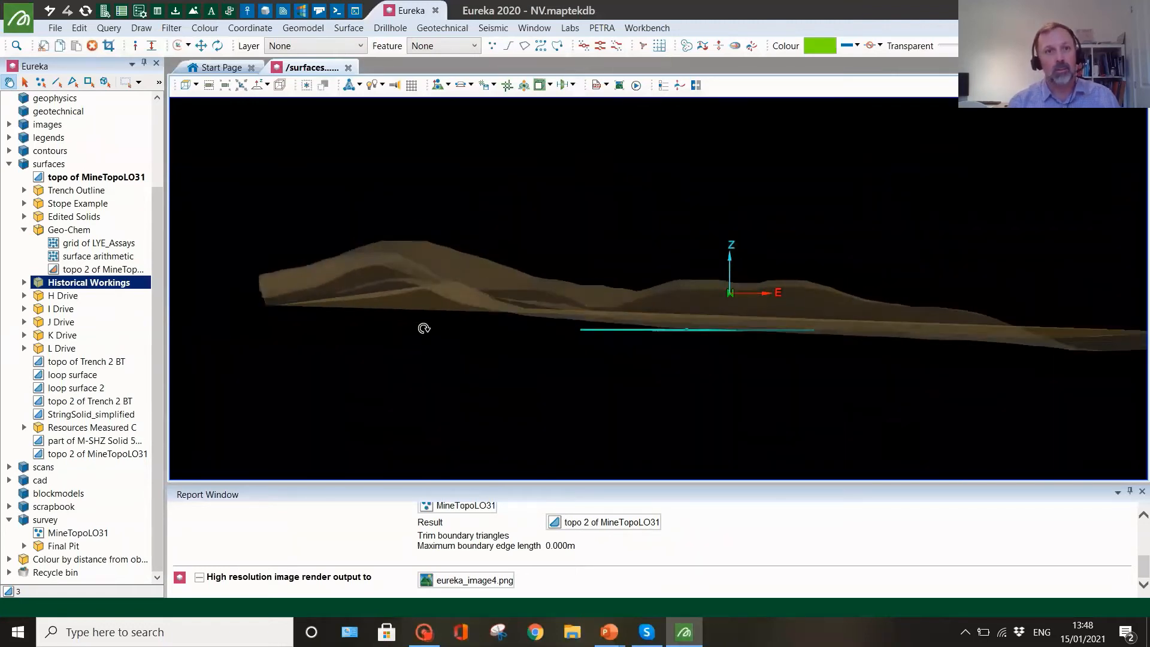
Step: Add the H, I, J, K and L Drive solids to the view and inspect them beneath the topography
left_click(64, 296)
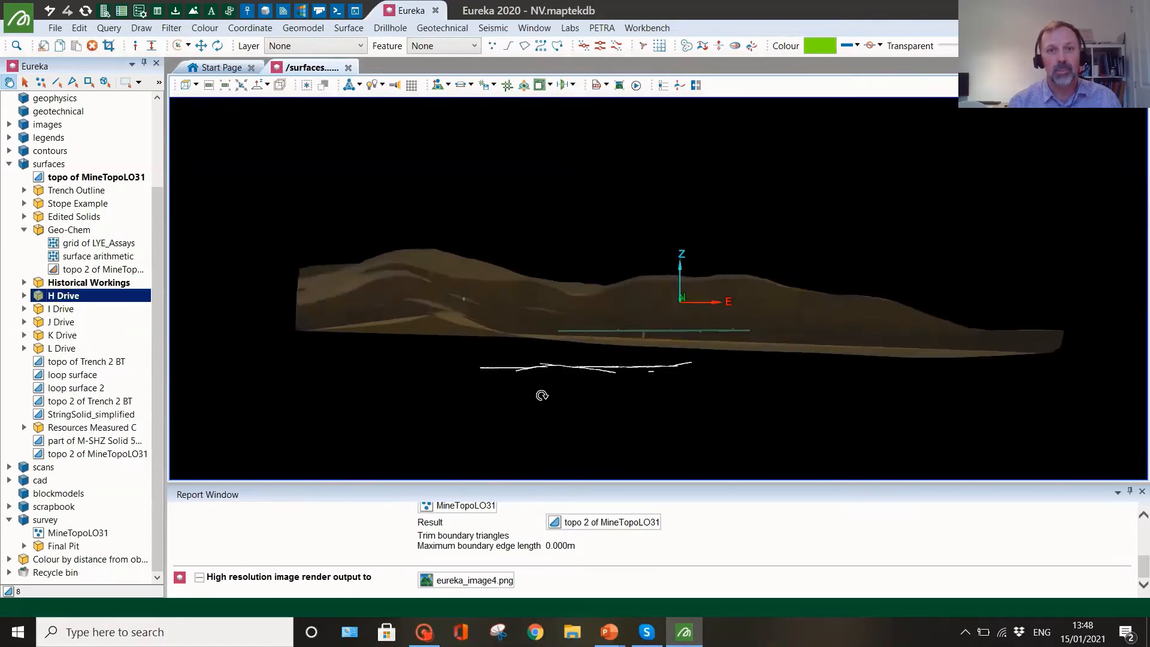
left_click(65, 311)
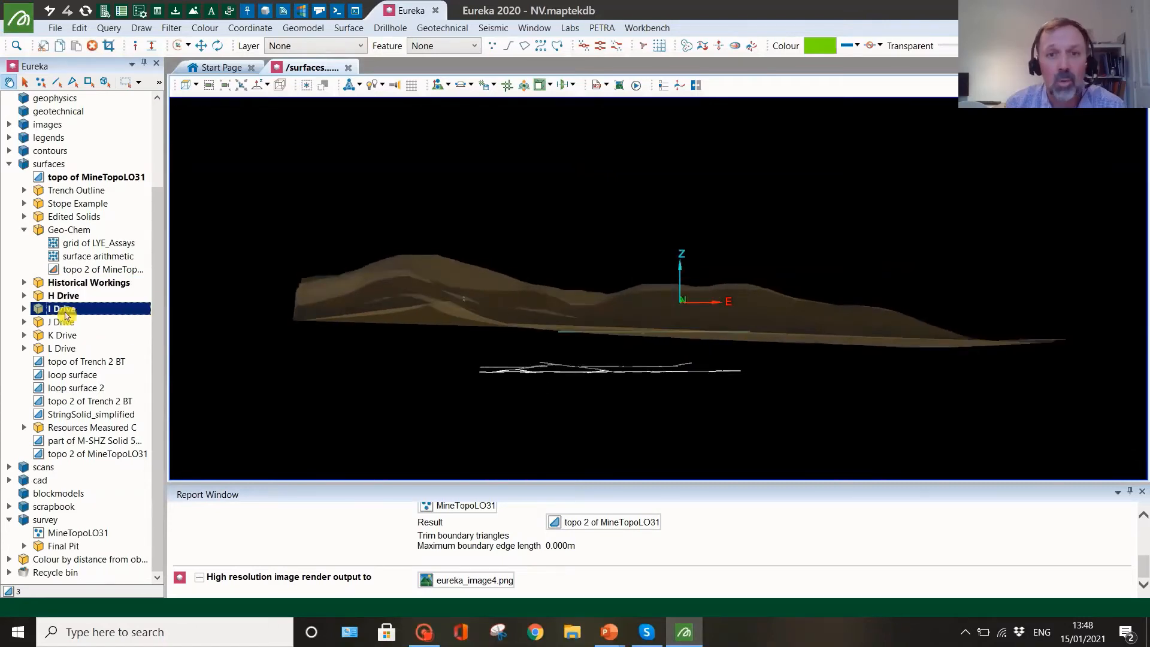
left_click(63, 323)
left_click(67, 336)
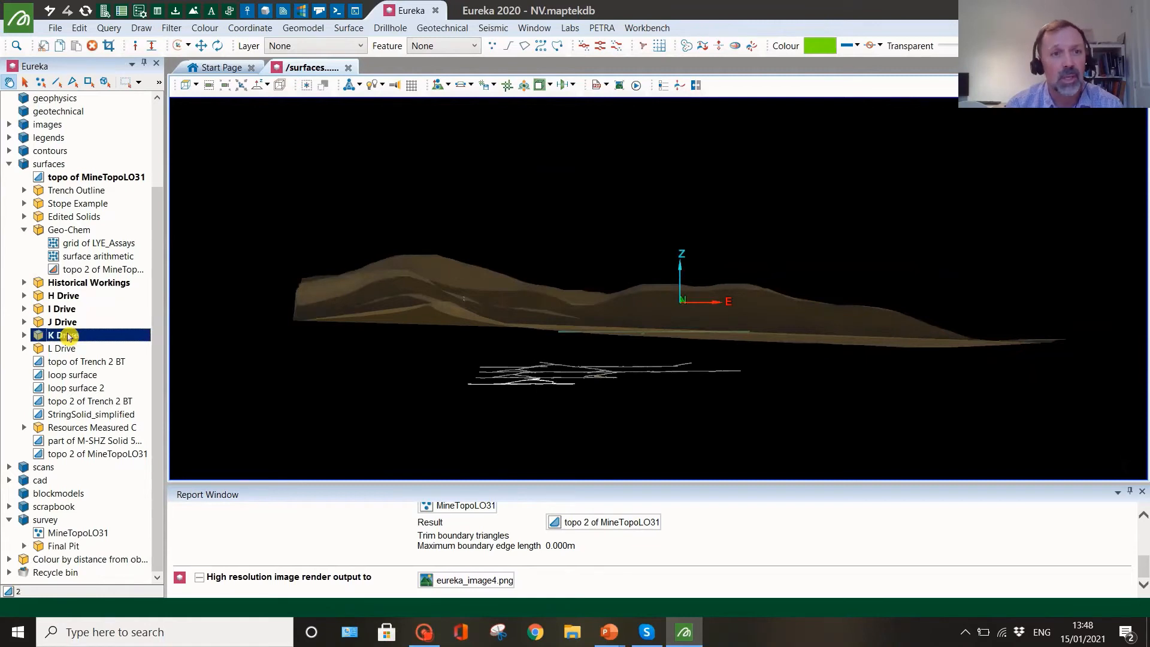
left_click(65, 350)
left_click_drag(380, 396, 428, 399)
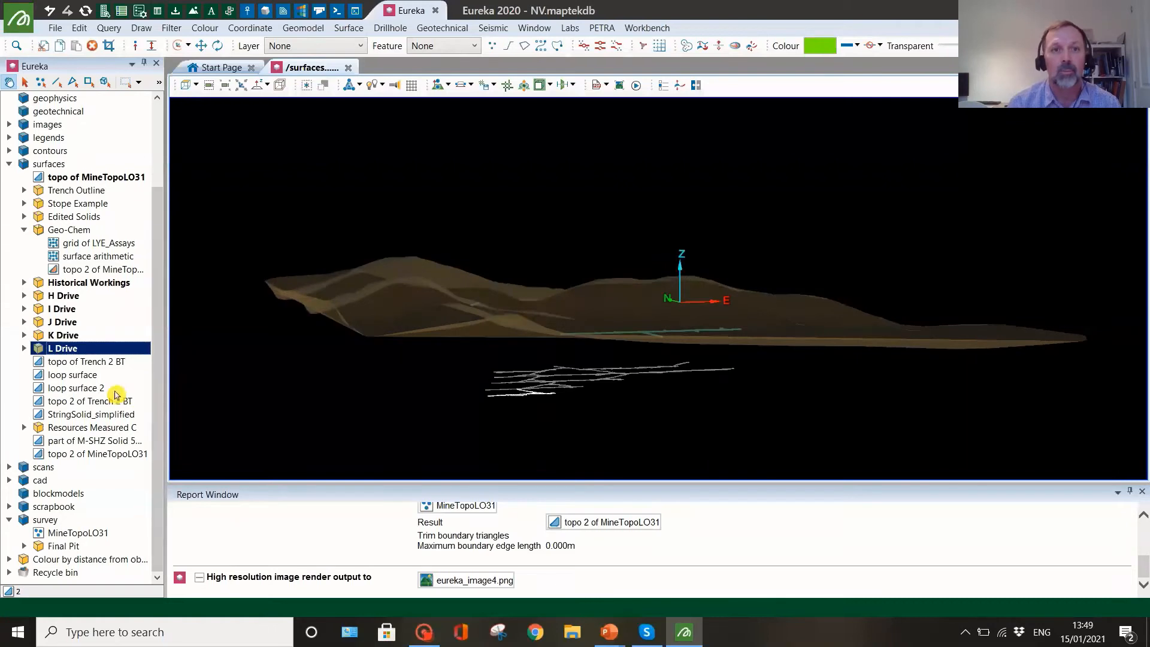
left_click_drag(464, 382, 414, 381)
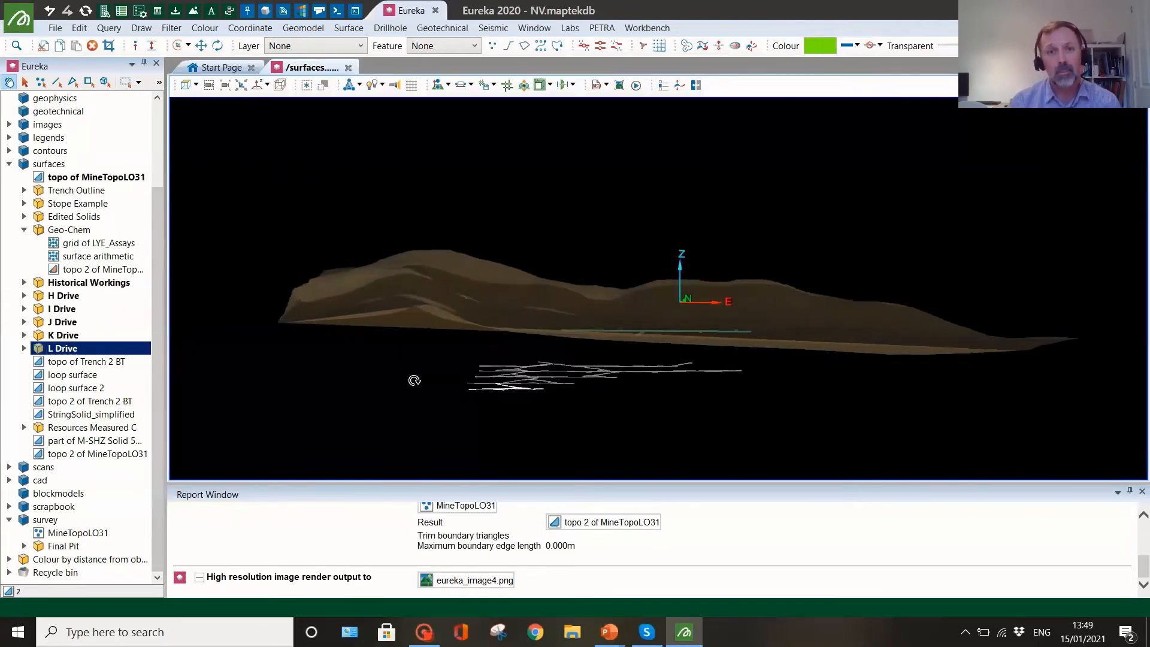
Step: Display the Stope Example 2 solid from the Stope Example container and examine its position against the drives
left_click(23, 204)
left_click(91, 221)
left_click_drag(423, 377, 422, 354)
scroll(461, 386, "up", 6)
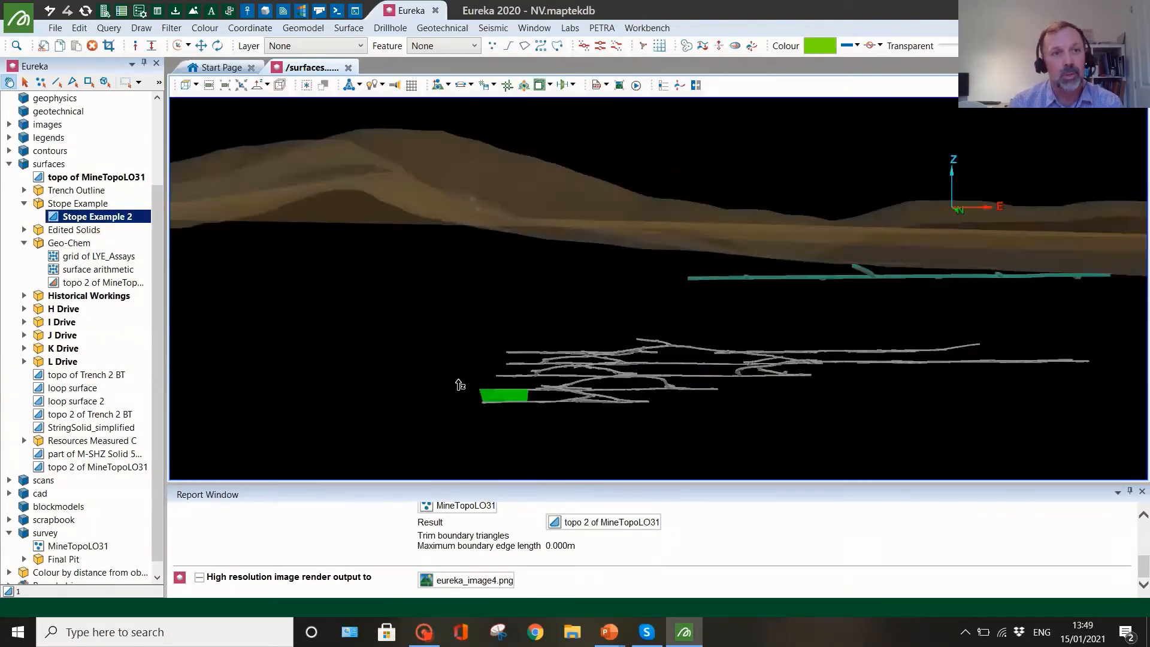
left_click_drag(532, 391, 509, 407)
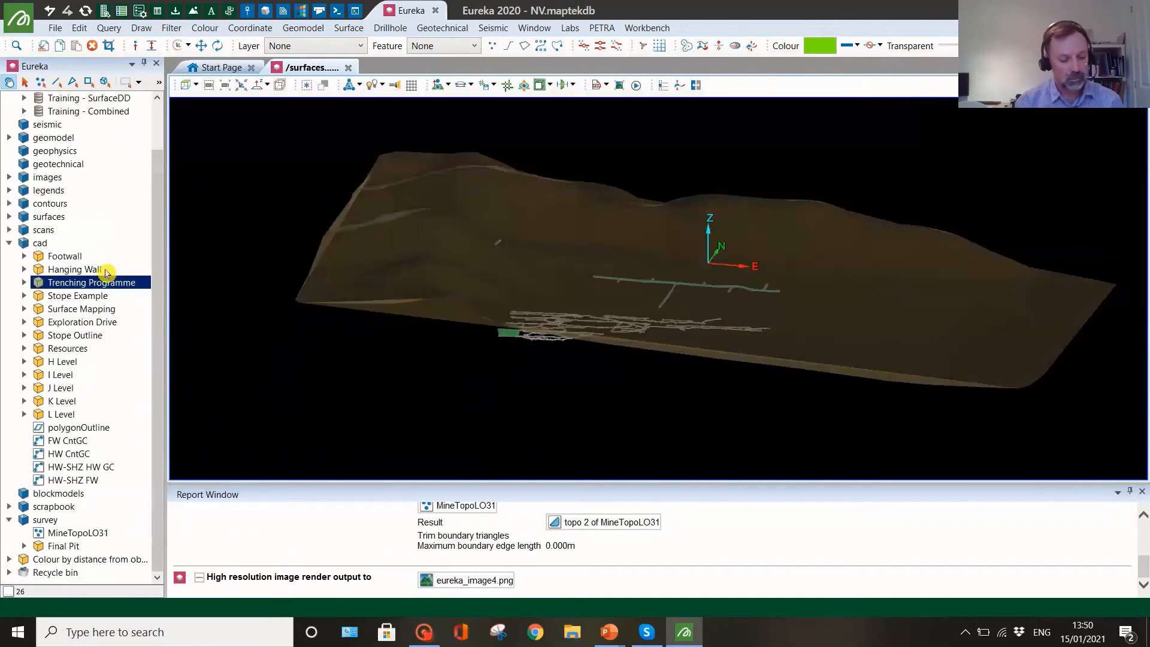
Step: Display the Trenching Programme outlines from the cad container and examine the trenches along the topography
double_click(77, 286)
left_click_drag(338, 275, 526, 273)
scroll(526, 272, "up", 5)
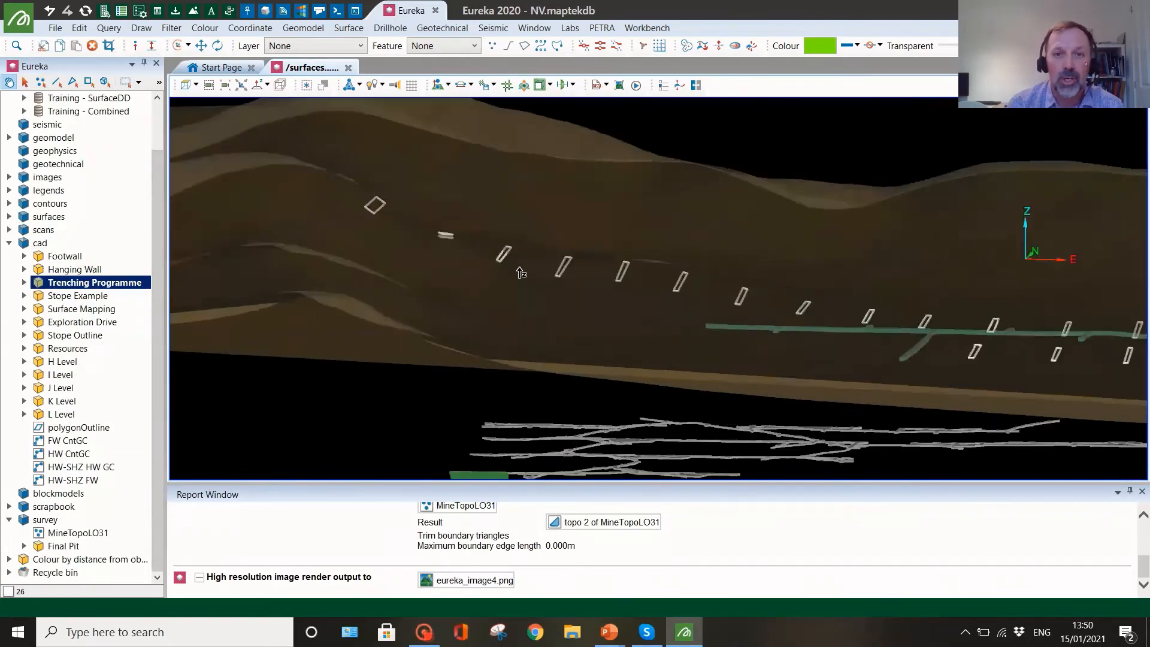
scroll(505, 290, "up", 4)
left_click_drag(503, 319, 504, 296)
scroll(445, 222, "up", 3)
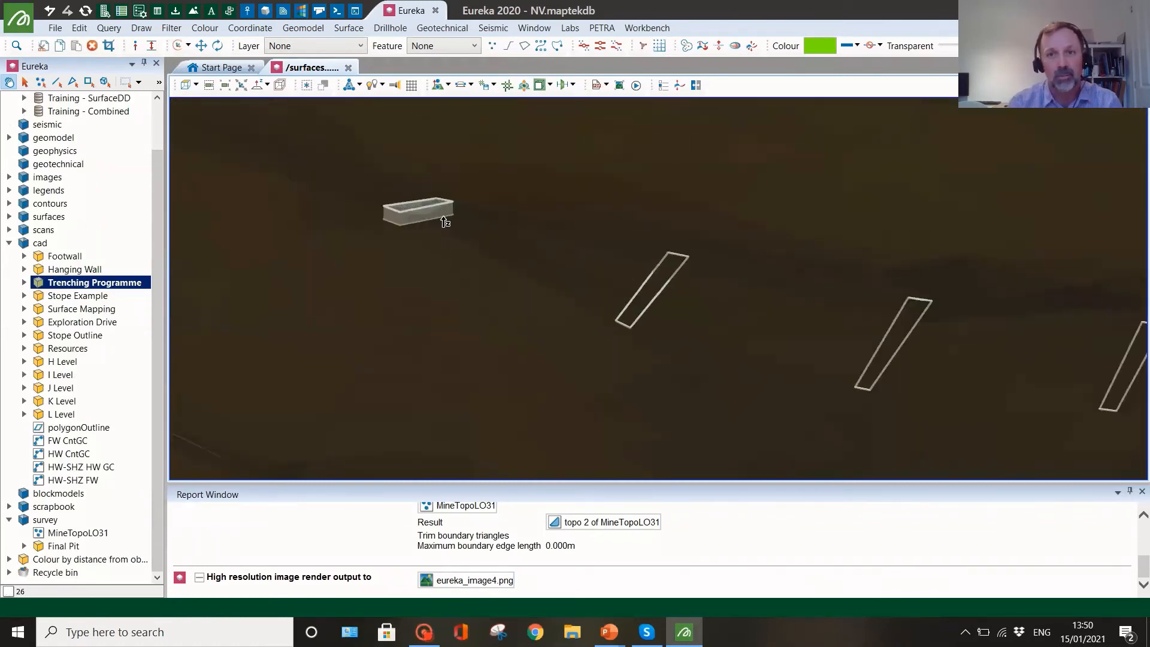
scroll(445, 222, "down", 3)
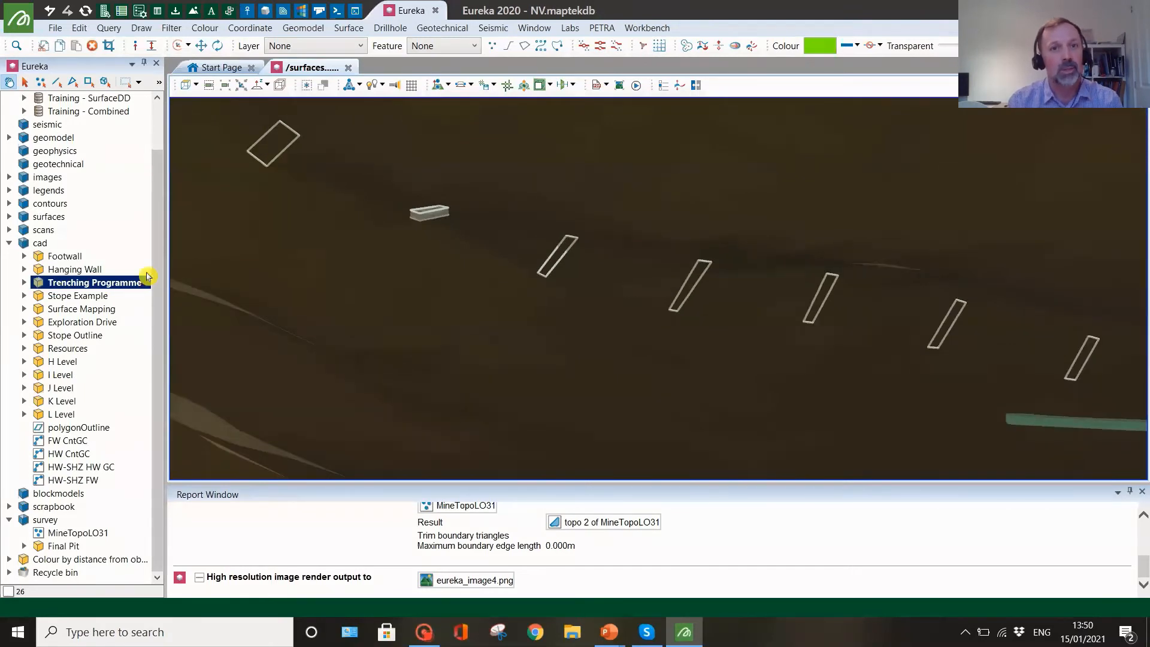
Step: Remove the Trenching Programme outlines from the view and examine the remaining trench solid from several angles
middle_click(121, 285)
left_click_drag(423, 257, 444, 276)
scroll(403, 258, "up", 5)
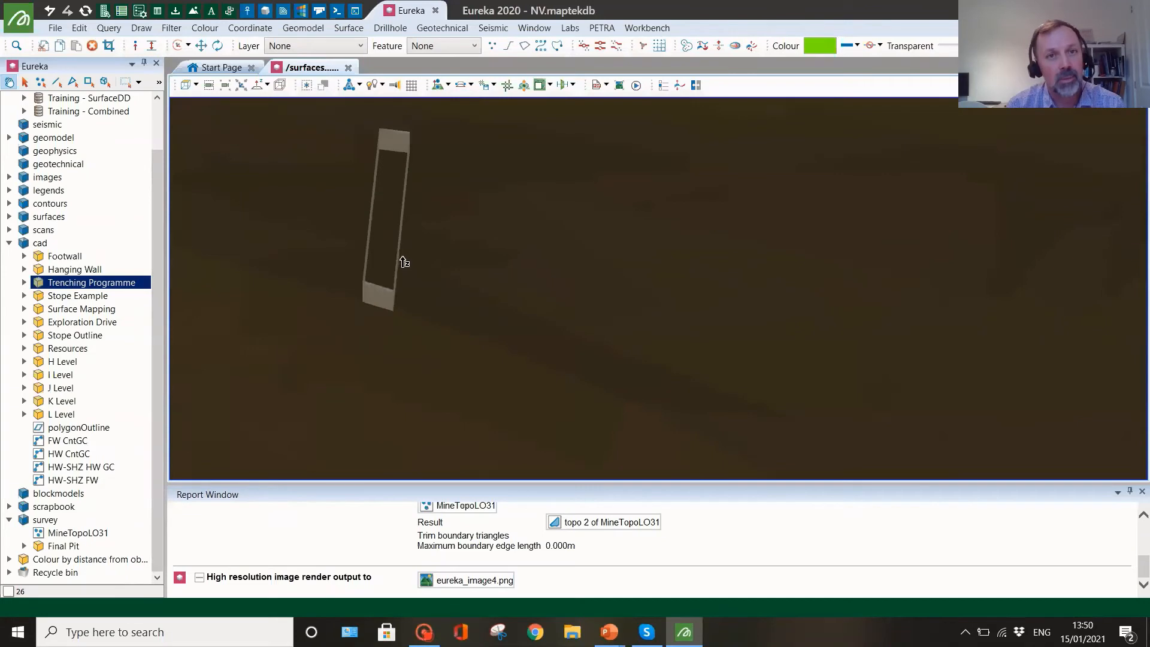
scroll(405, 262, "down", 5)
left_click_drag(417, 274, 387, 256)
scroll(462, 226, "down", 5)
left_click_drag(462, 226, 544, 256)
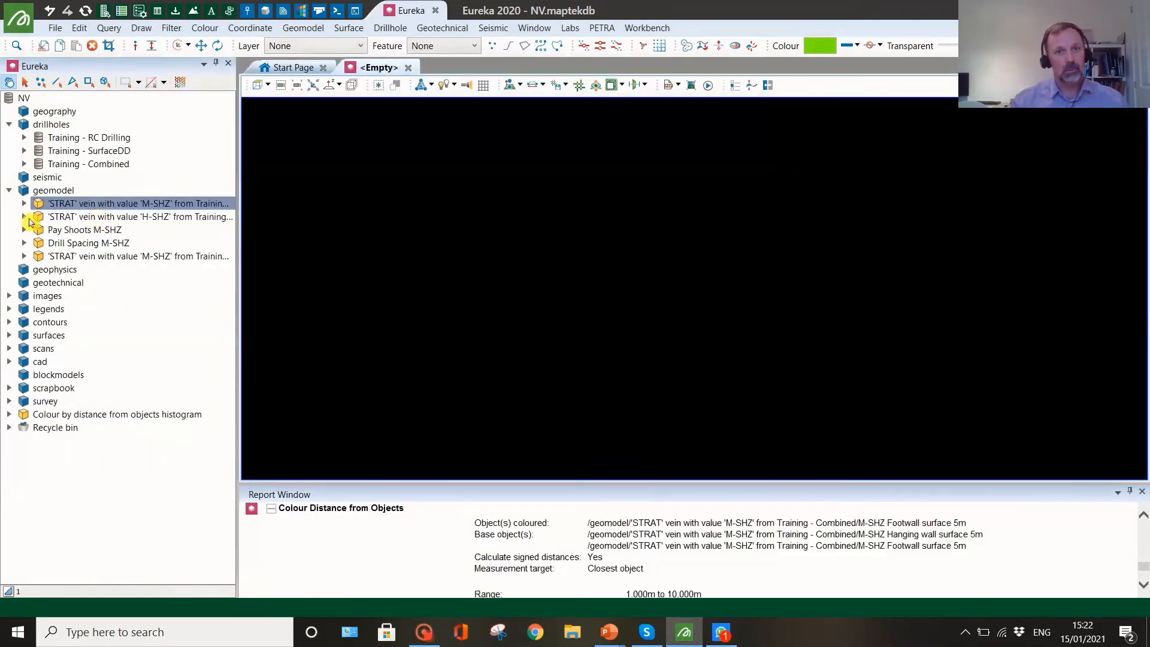
Step: Expand the first 'STRAT' vein with value 'M-SHZ' container in geomodel
left_click(24, 203)
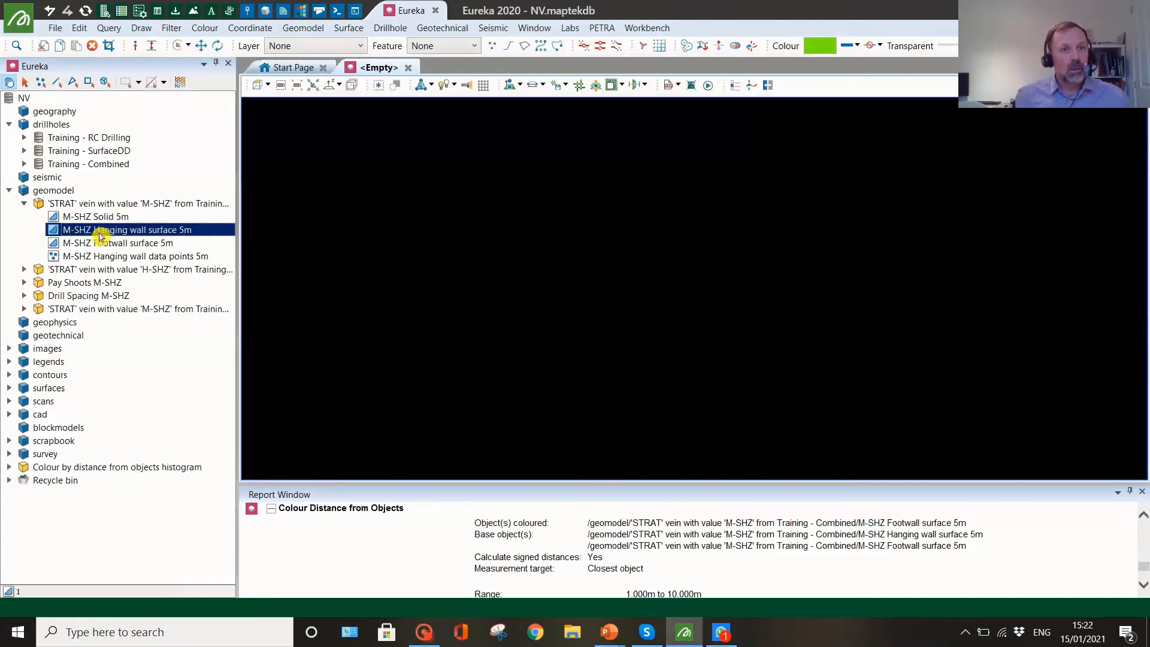
Step: Display the M-SHZ Hanging wall surface 5m in the empty view and inspect it from several angles
double_click(129, 230)
left_click_drag(544, 316, 679, 183)
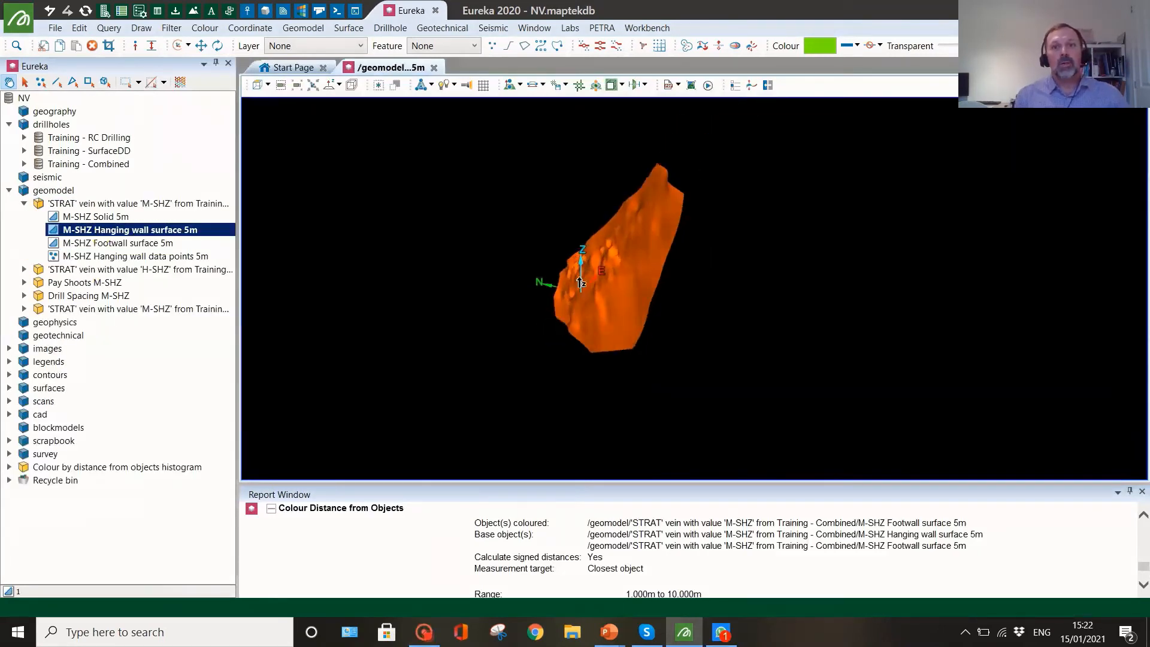
scroll(550, 289, "up", 10)
left_click_drag(549, 289, 458, 273)
scroll(460, 293, "down", 5)
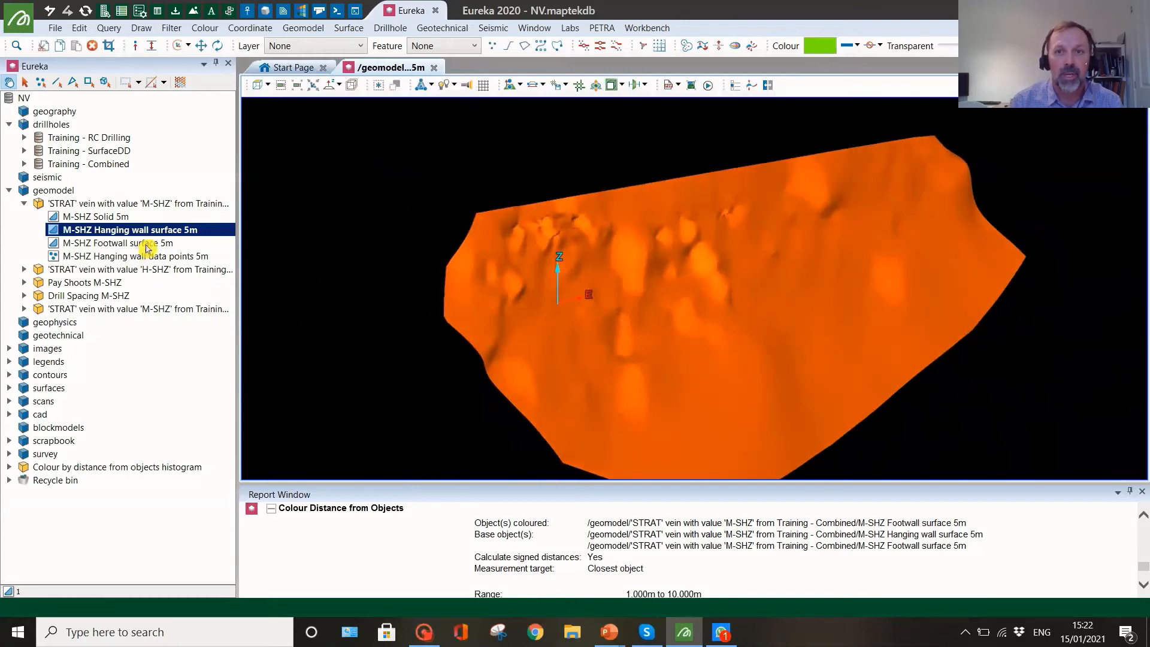
Step: Add the M-SHZ Footwall surface 5m to the view and inspect both vein surfaces together
left_click(139, 244)
scroll(437, 318, "up", 8)
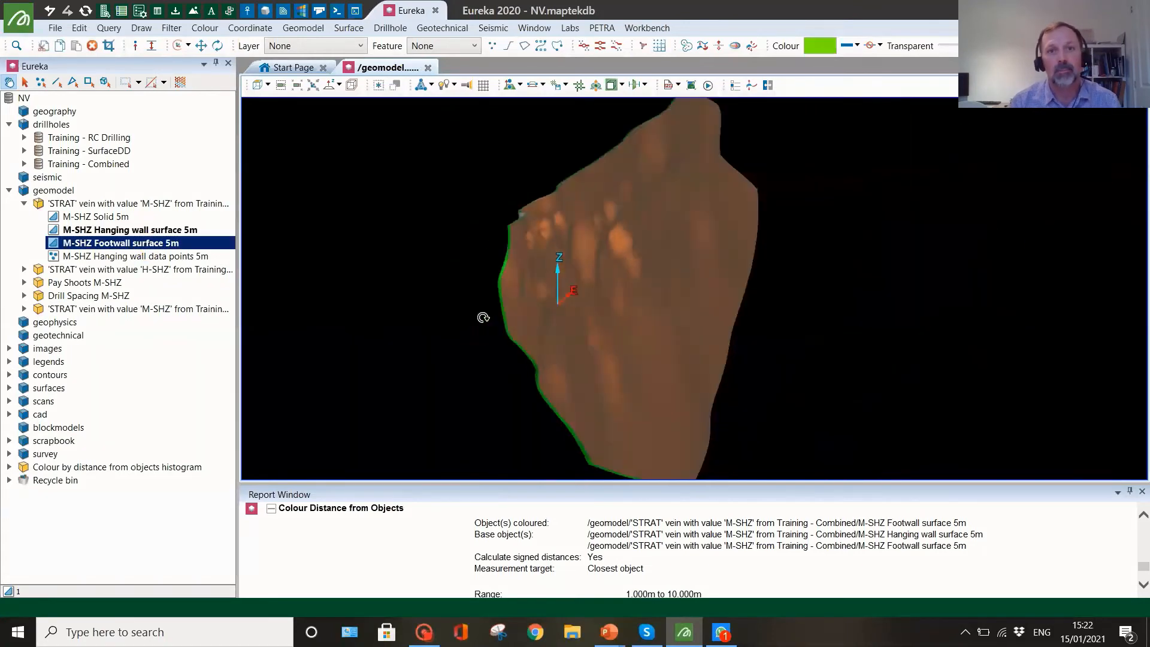
left_click_drag(550, 278, 498, 261)
scroll(498, 298, "down", 10)
scroll(499, 261, "up", 5)
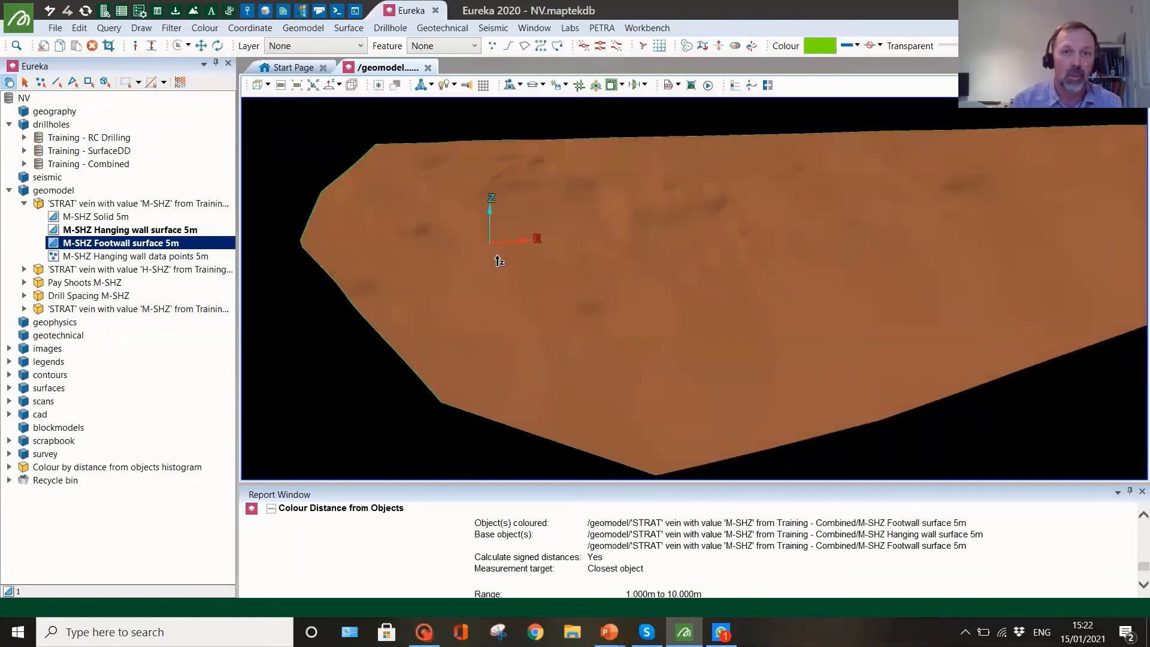
Step: Export the M-SHZ Hanging wall data points 5m to DXF in metres, overwriting the existing file, and remove the points from the view
double_click(130, 258)
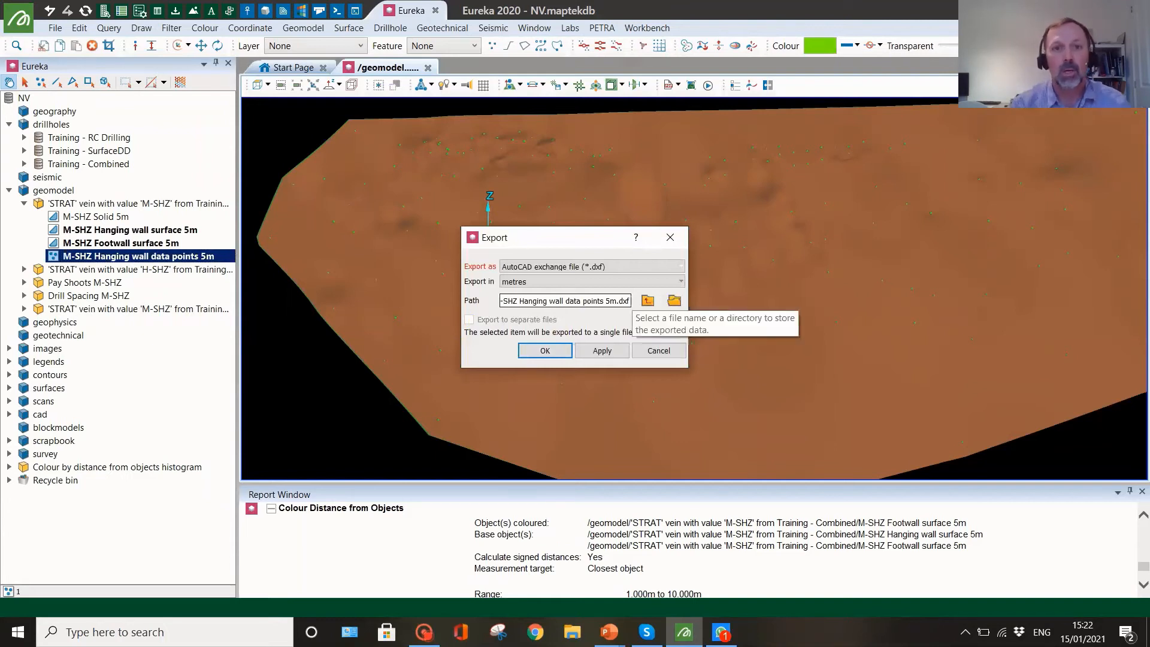
left_click(603, 353)
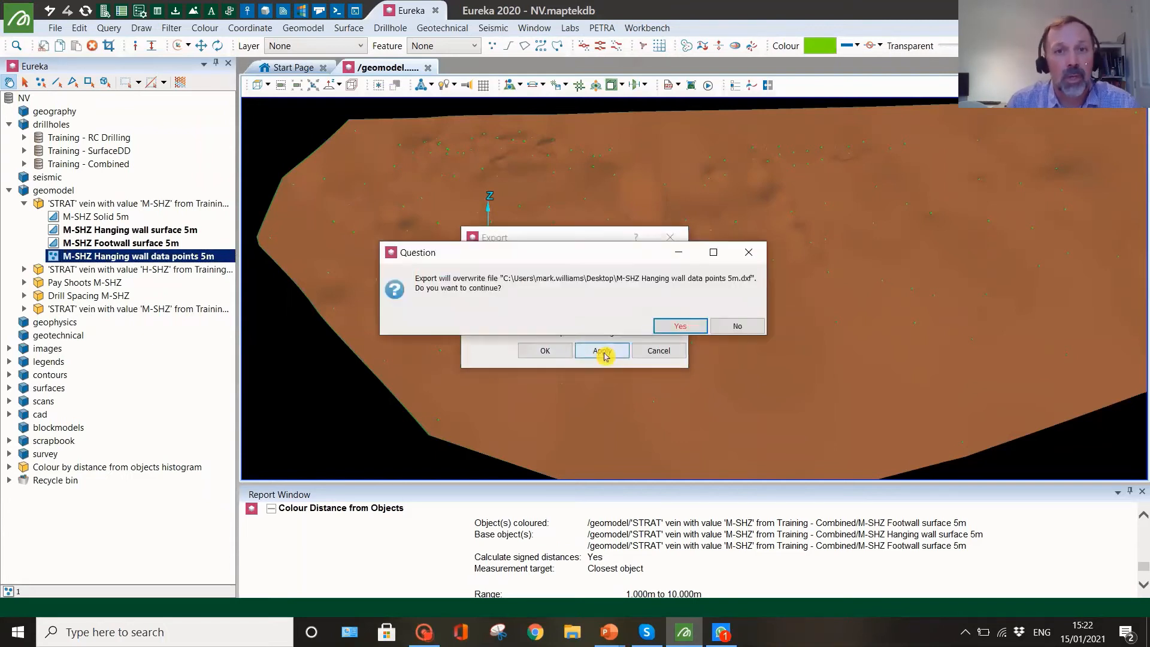
left_click(664, 327)
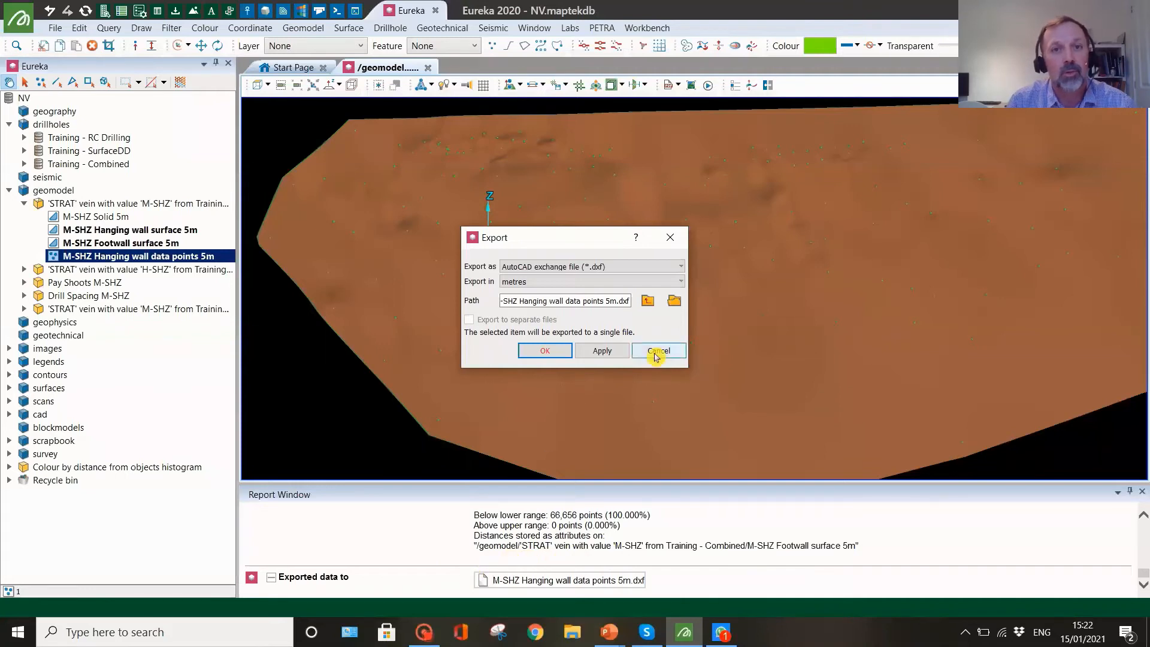
left_click(658, 352)
middle_click(95, 262)
mouse_move(268, 241)
left_mouse_down()
mouse_move(302, 223)
mouse_move(286, 243)
left_mouse_up()
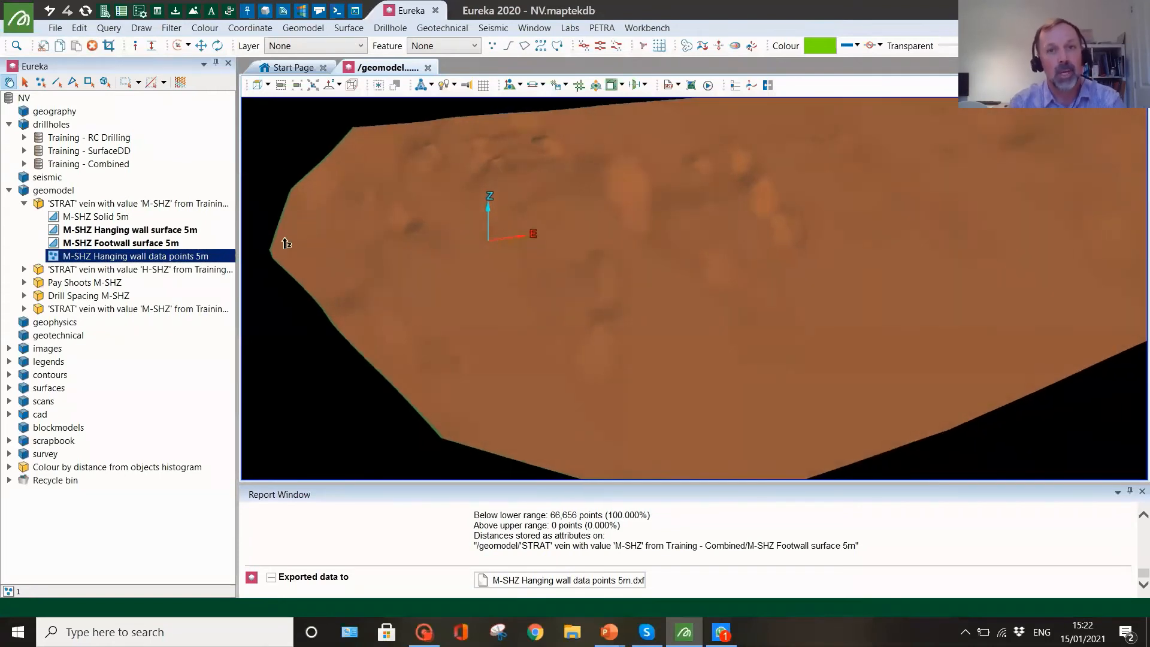
Step: Set up colouring by distance from objects with the M-SHZ 5m hanging wall and footwall surfaces as base objects and absolute distances
left_click(204, 27)
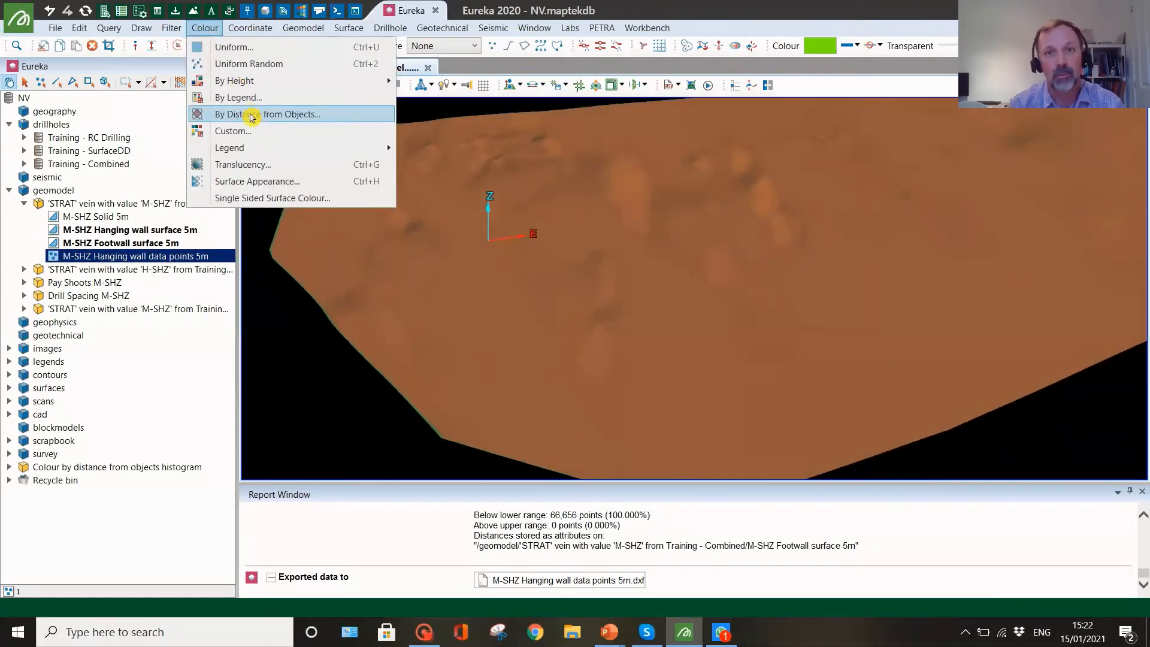
left_click(253, 115)
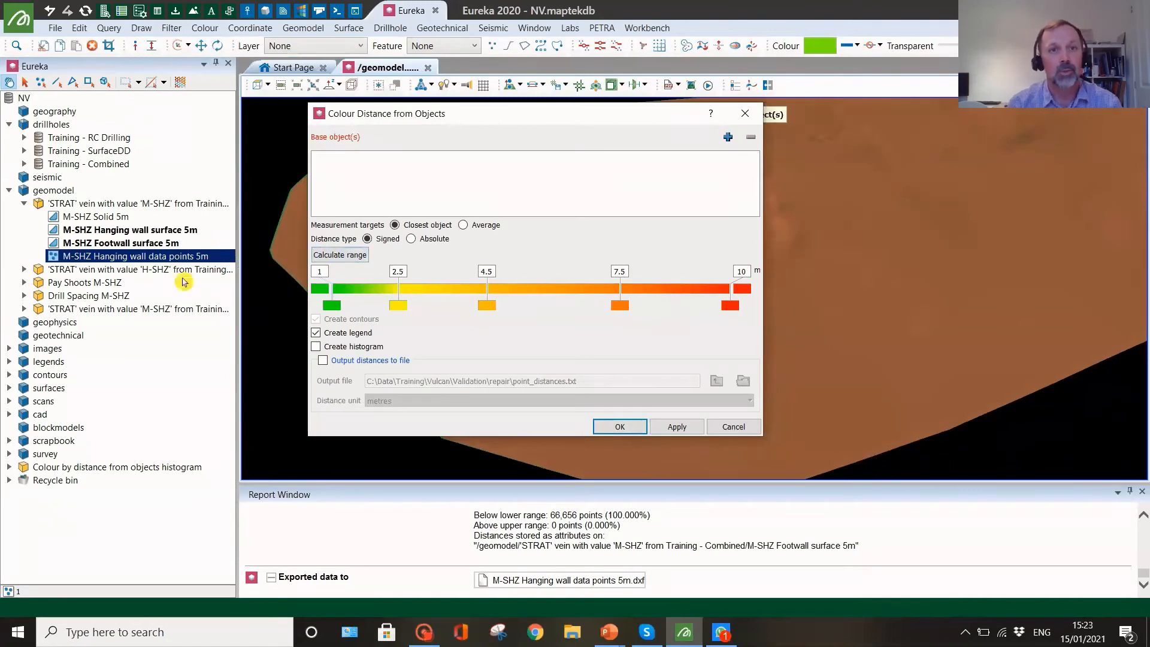
left_click(154, 233)
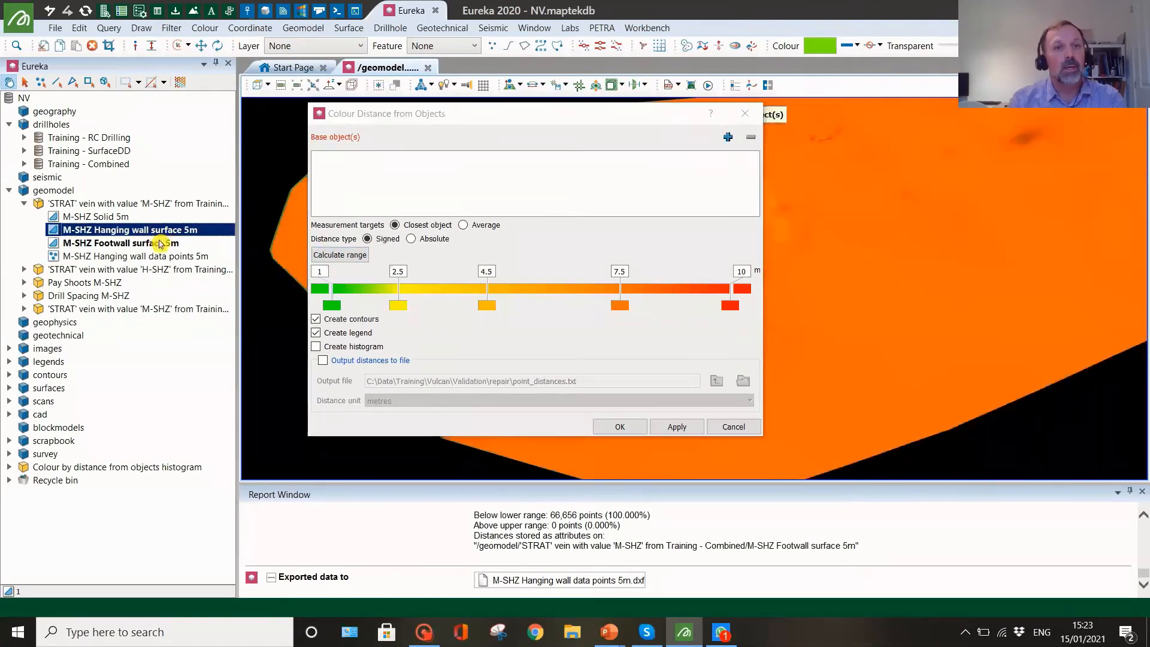
left_click(728, 137)
left_click(99, 243)
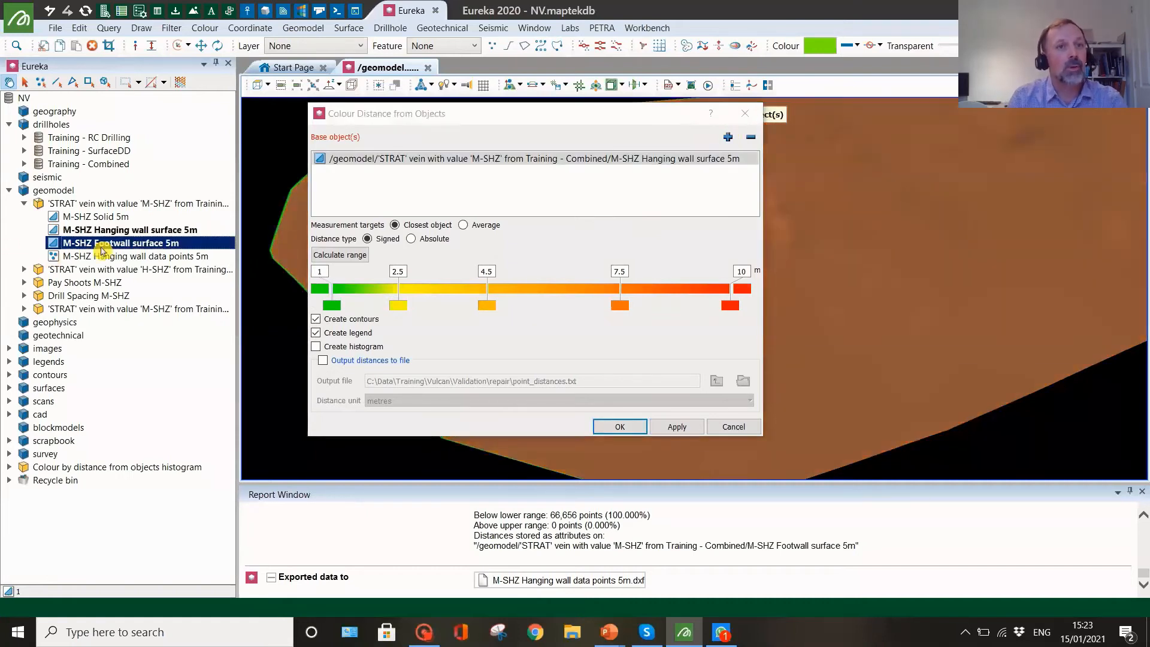
left_click(735, 138)
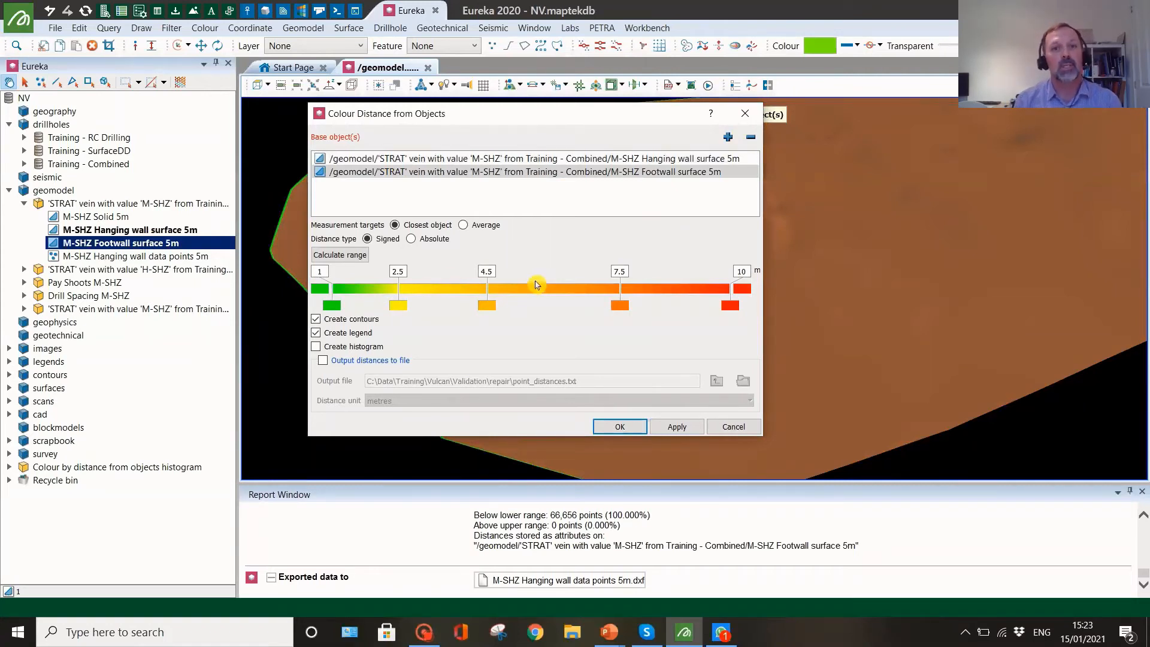
left_click(411, 239)
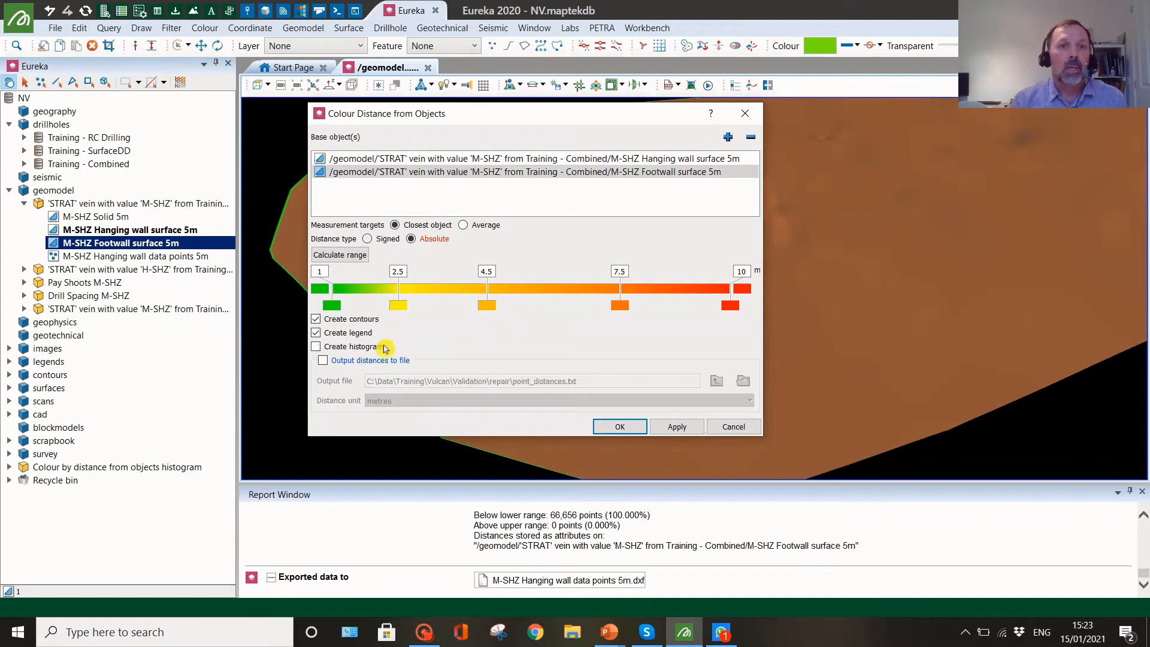
Step: Set the middle distance colour stop to 5 m and add a new upper stop at 7.5 m
left_click(489, 277)
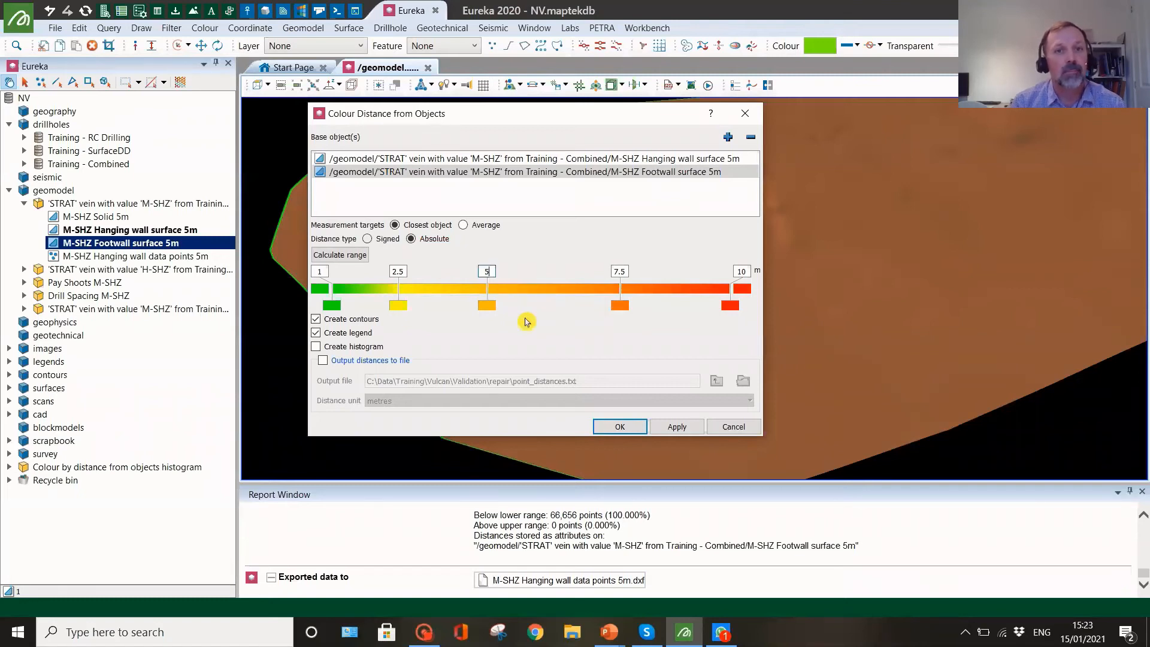
right_click(625, 285)
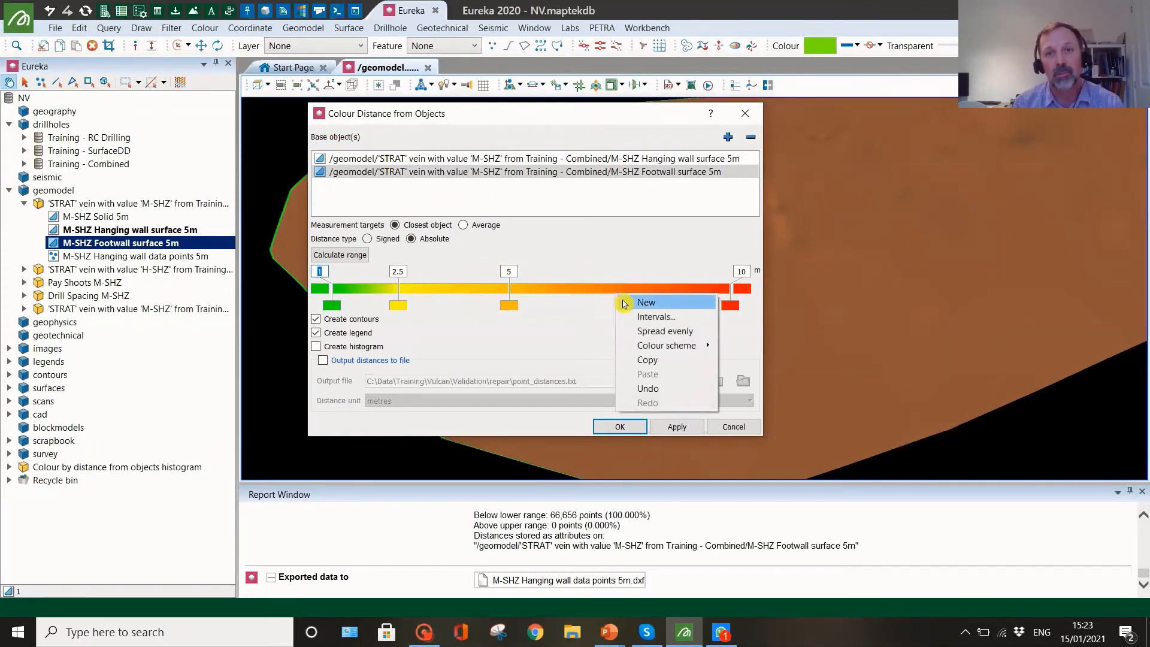
left_click(623, 304)
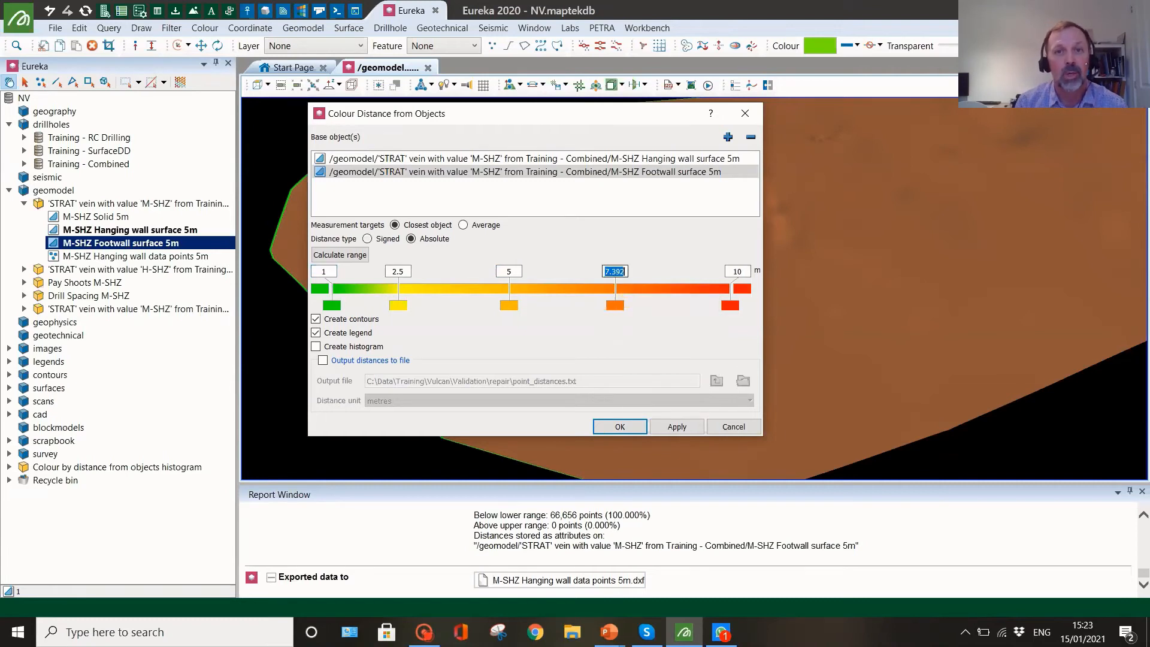
type("7.5")
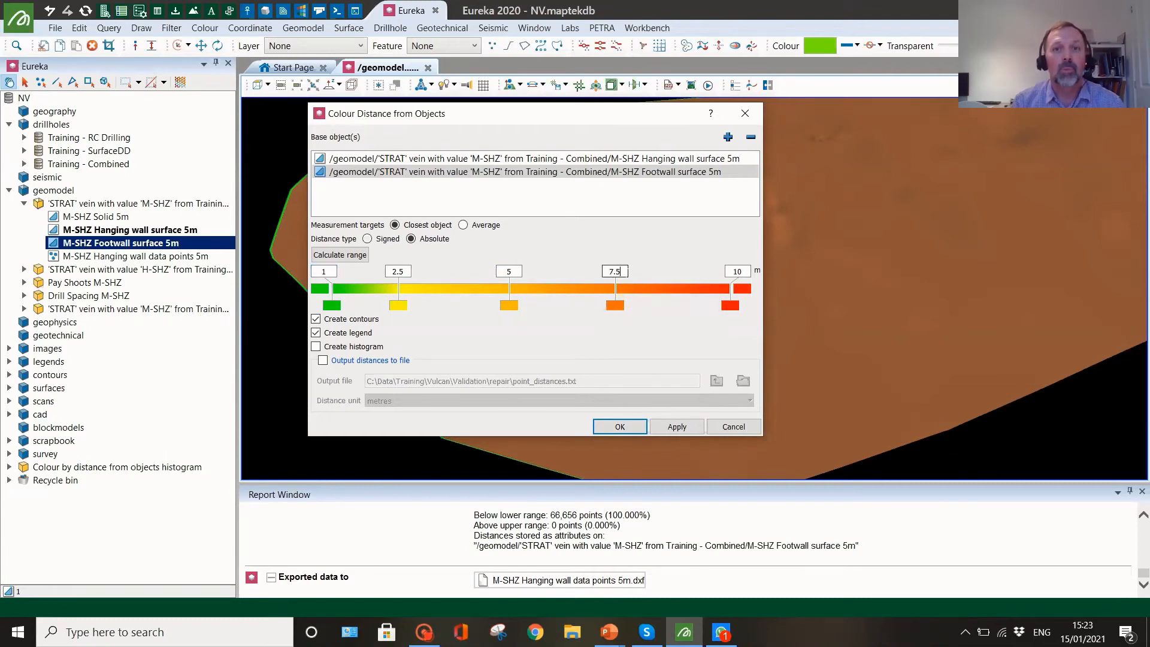
Step: Set the middle distance colour stop to 4.5 m
double_click(509, 272)
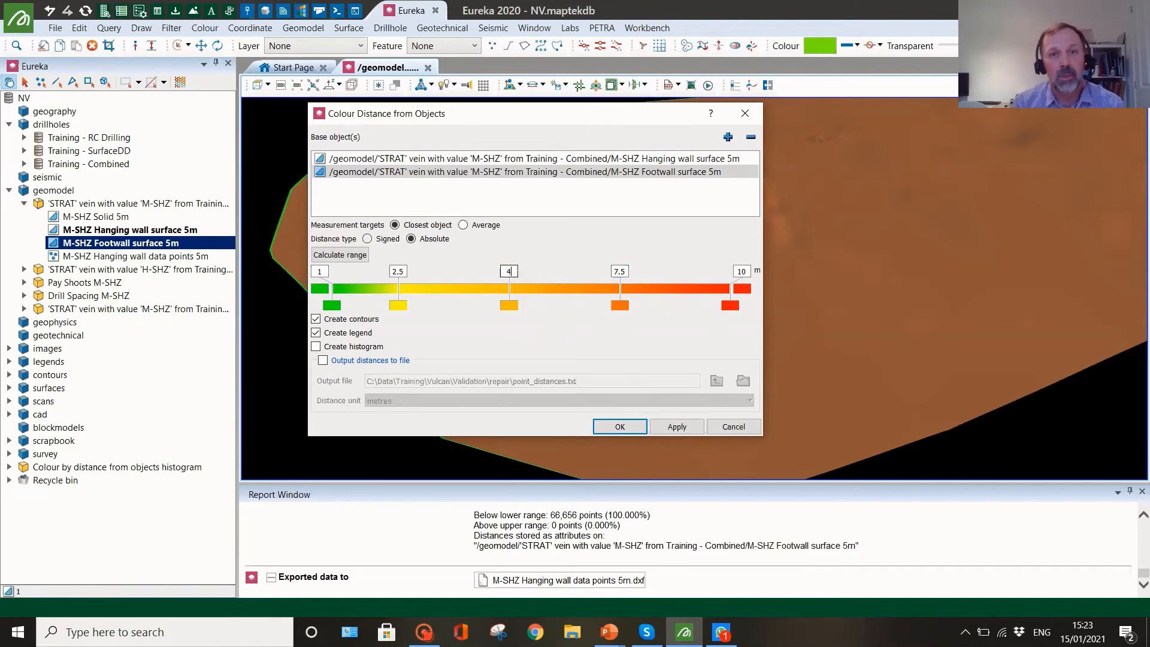
type("4.5")
key("Tab")
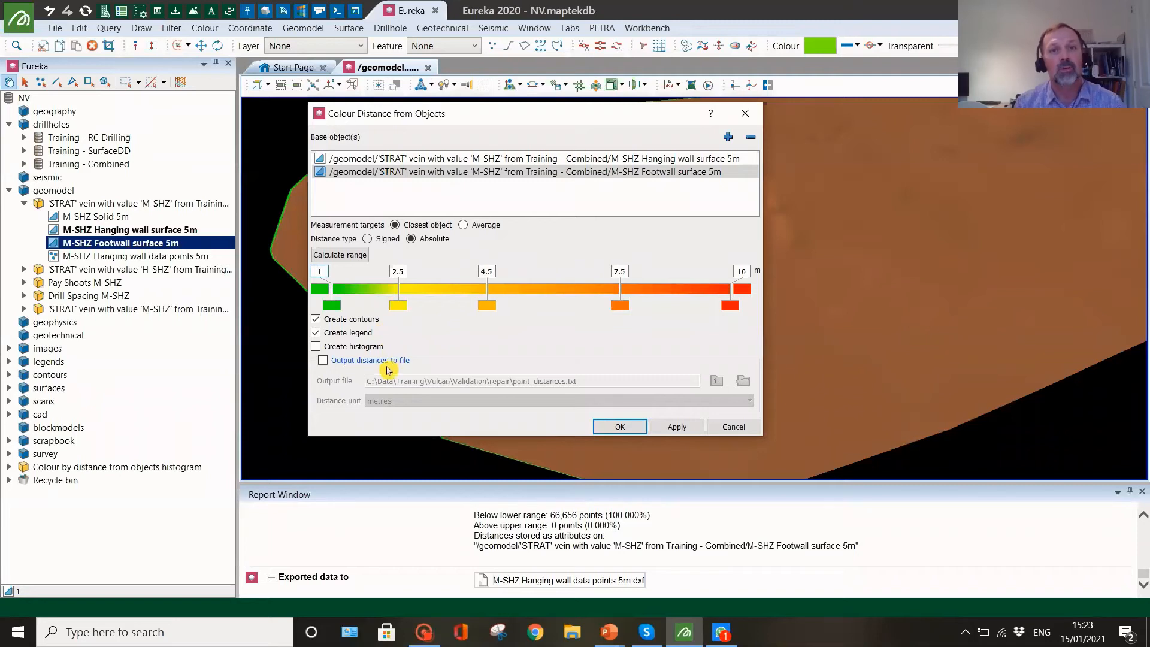
Step: Apply the distance colouring with contours and a legend to both M-SHZ 5m surfaces and inspect the coloured result
left_click(159, 231, "ctrl")
left_click(675, 427)
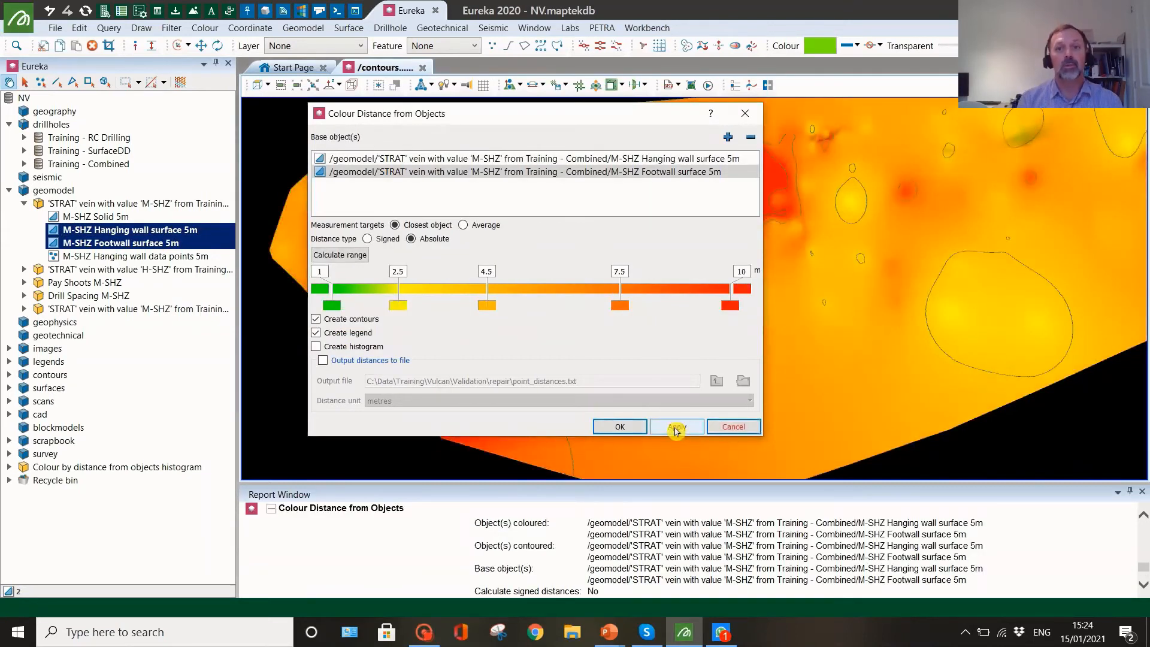
left_click(728, 429)
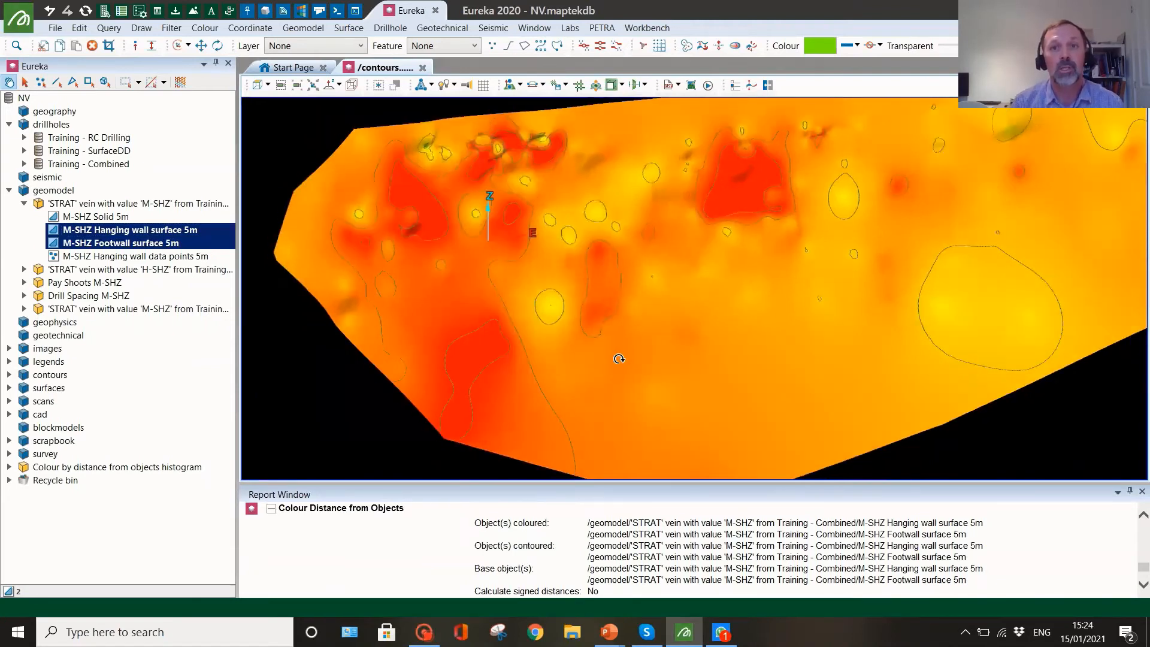
left_click_drag(618, 359, 644, 359)
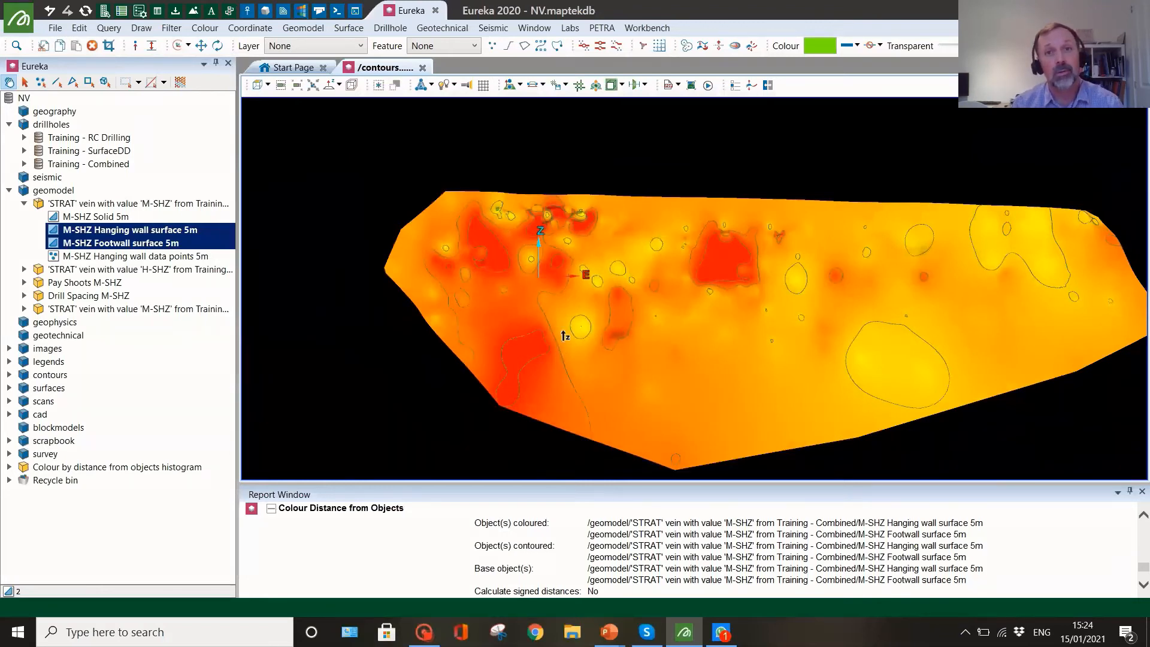
scroll(565, 336, "up", 2)
scroll(565, 335, "down", 1)
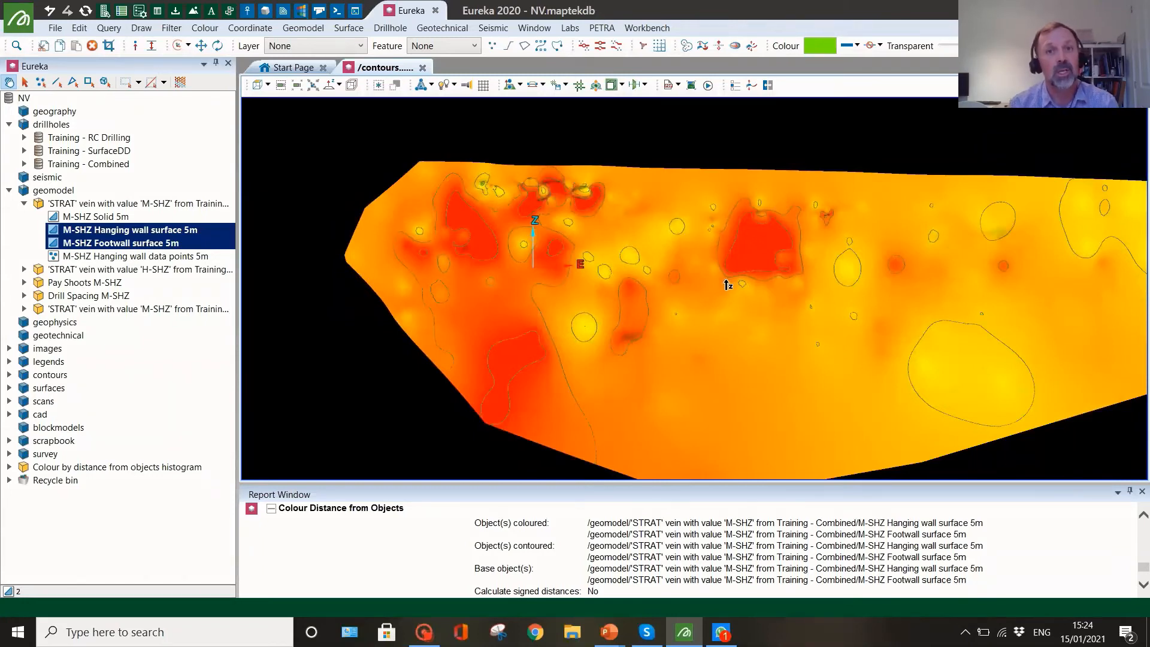
Step: Display the Training - Combined drillholes over the coloured surfaces for comparison, and remove them from the view
left_click(101, 166)
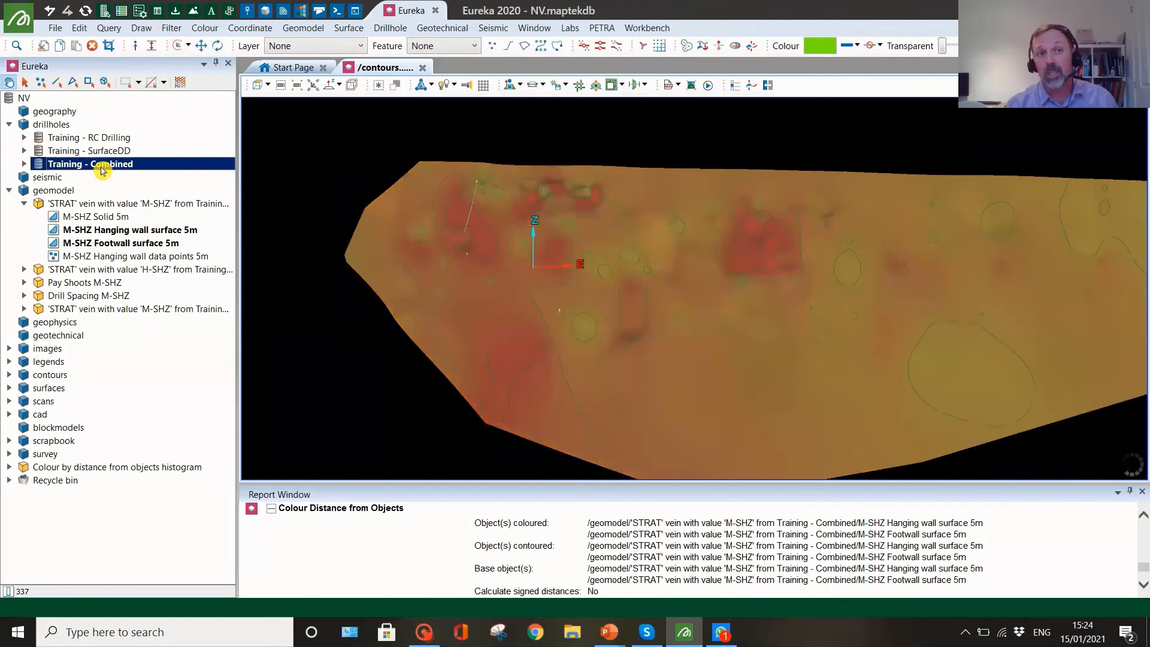
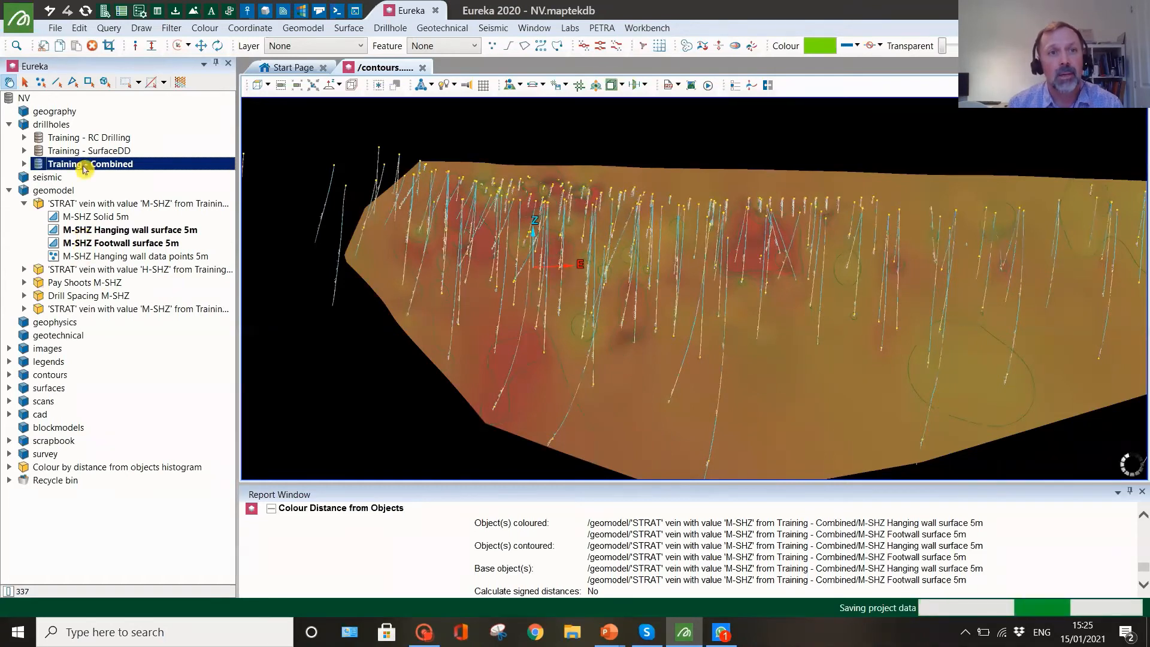
left_click_drag(384, 300, 360, 301)
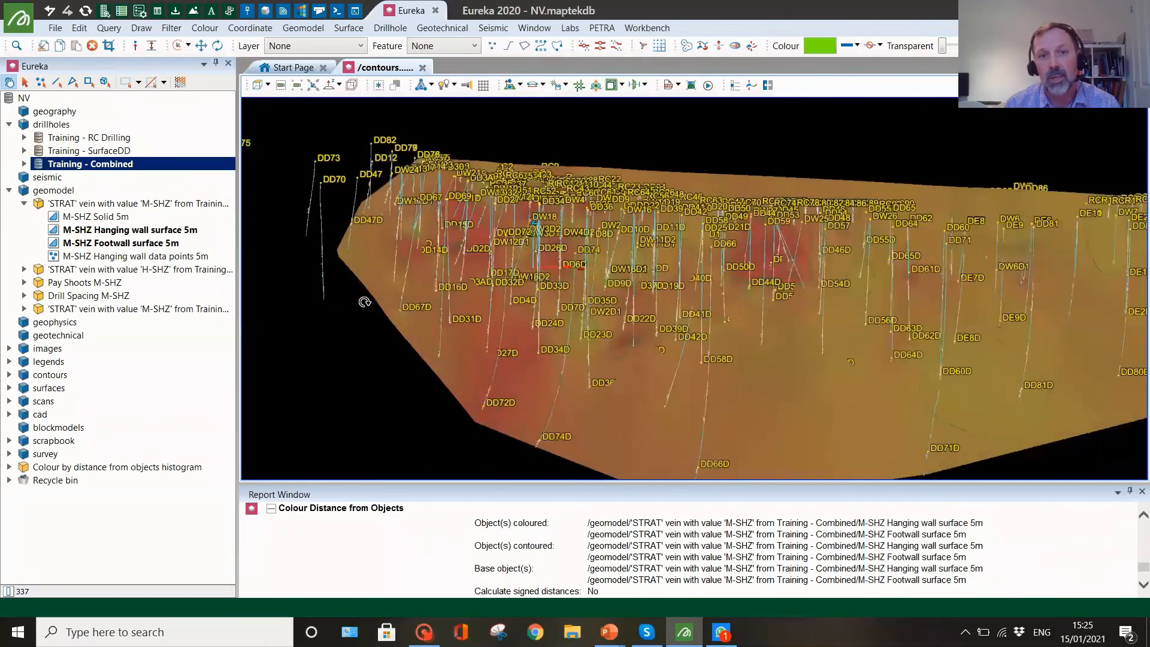
middle_click(92, 166)
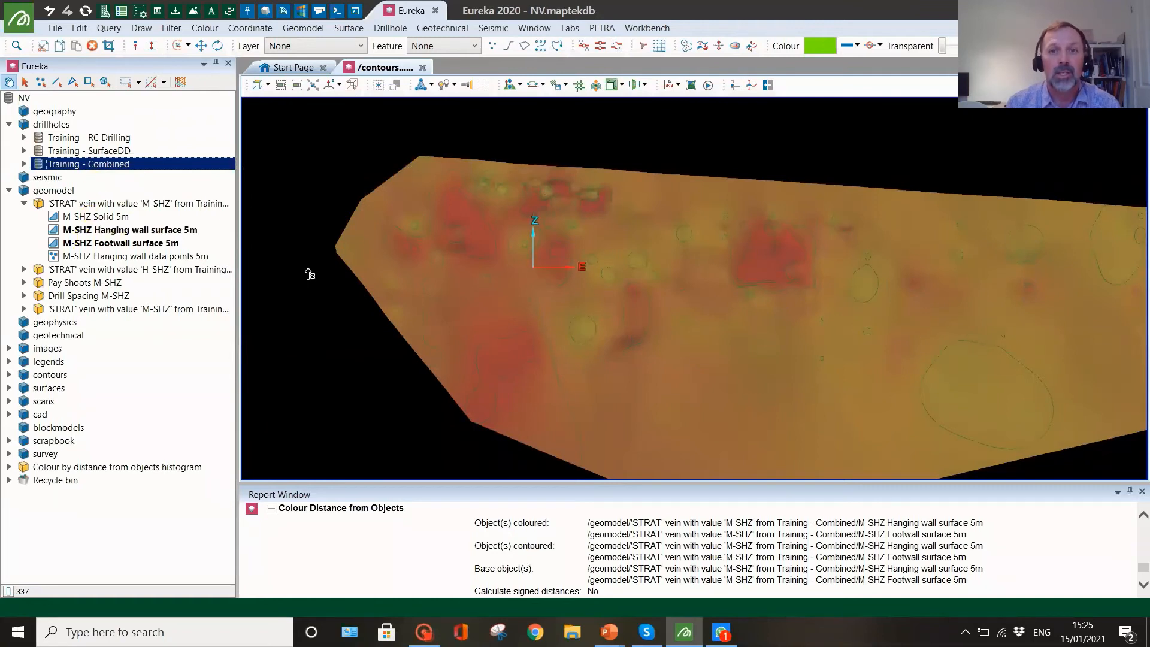
Step: Export the contours of M-SHZ Hanging wall surface 5m as an AutoCAD DXF file in metres
left_click(9, 192)
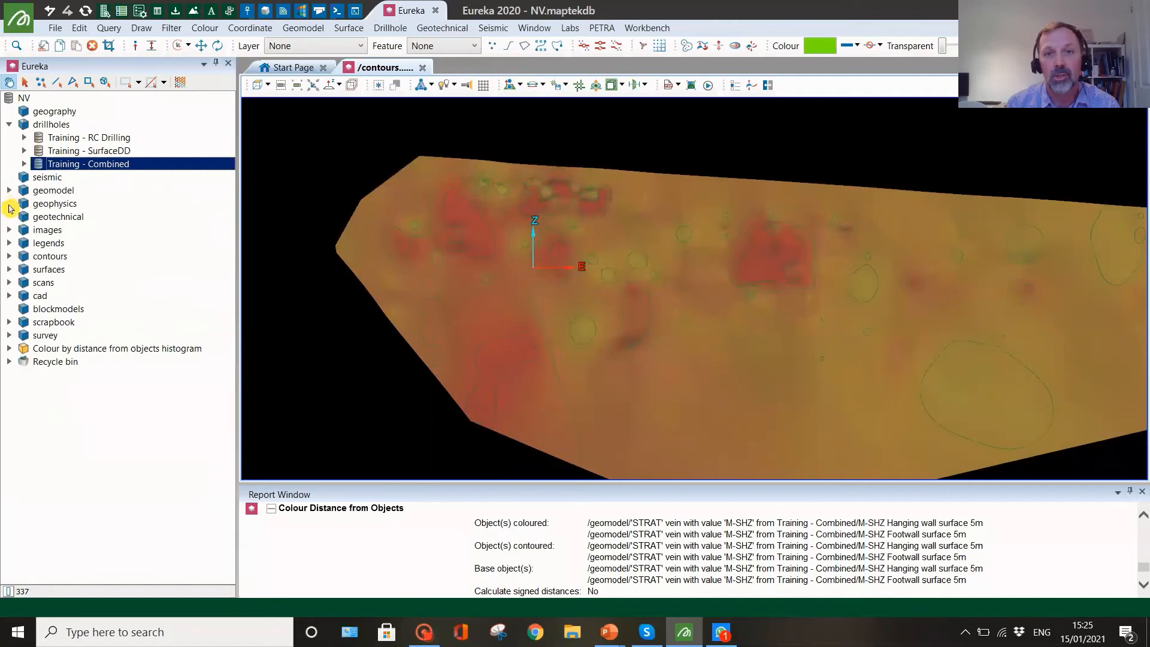
left_click(9, 258)
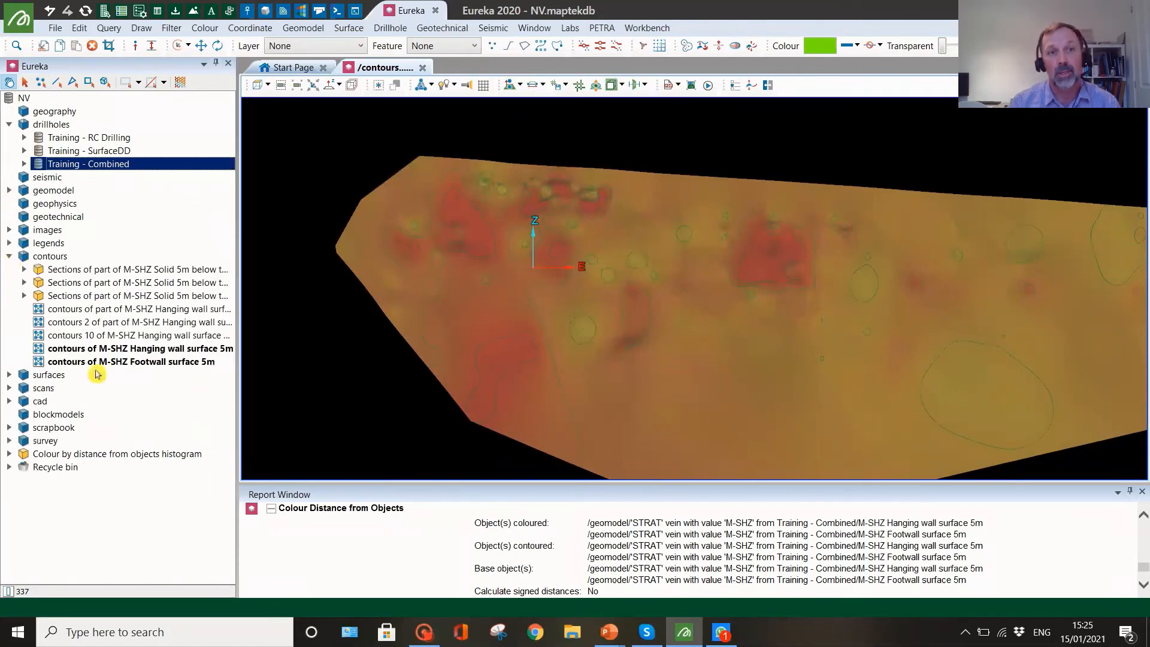
left_click(128, 351)
left_click_drag(347, 389, 377, 385)
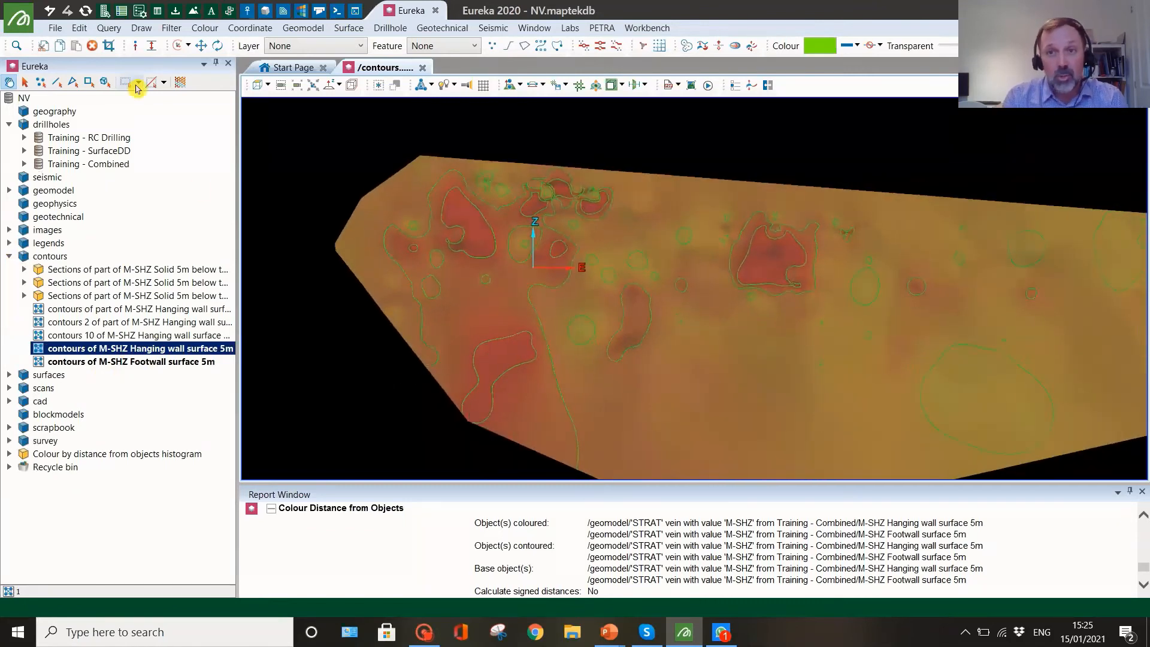
left_click(81, 28)
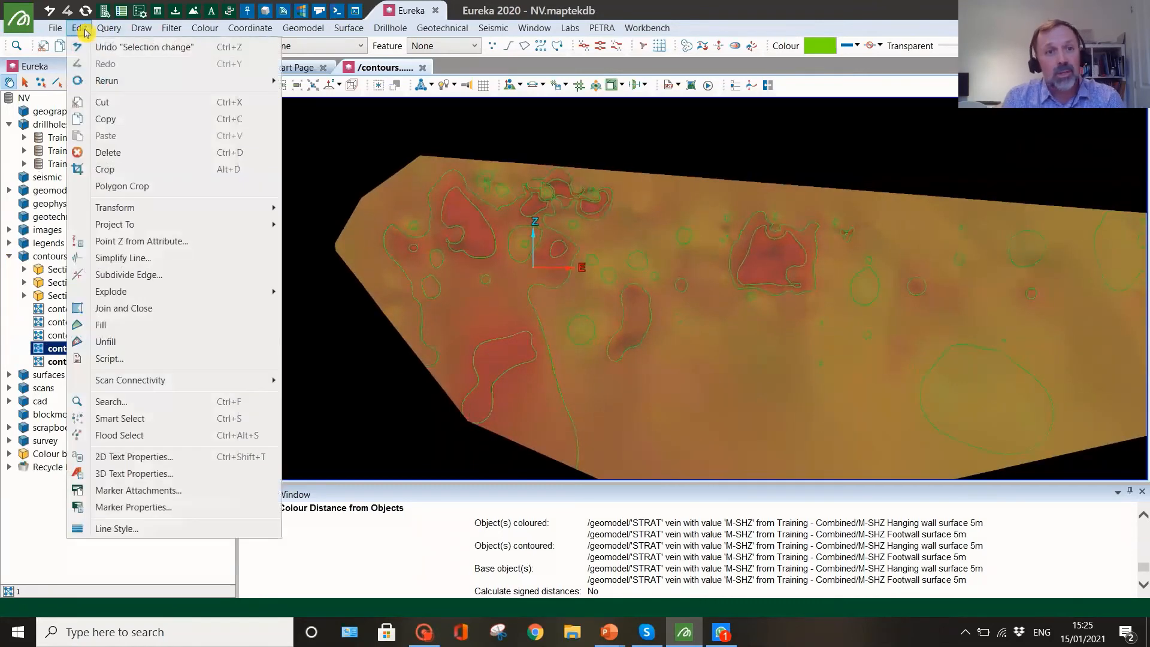
mouse_move(55, 28)
left_click(82, 84)
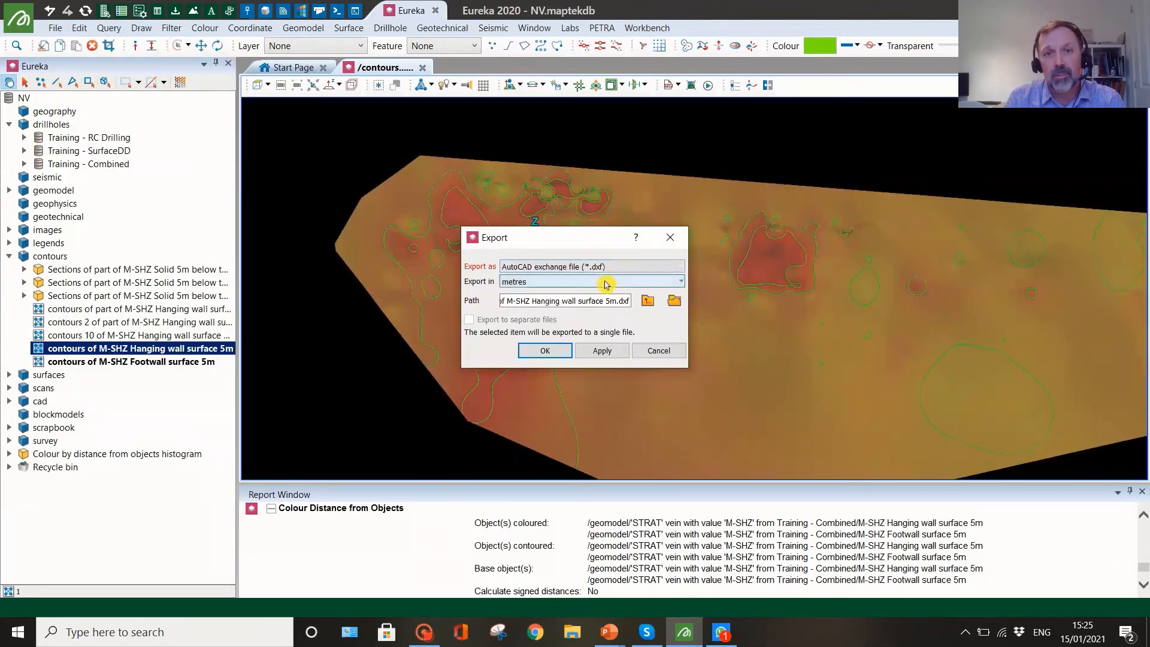
left_click(612, 357)
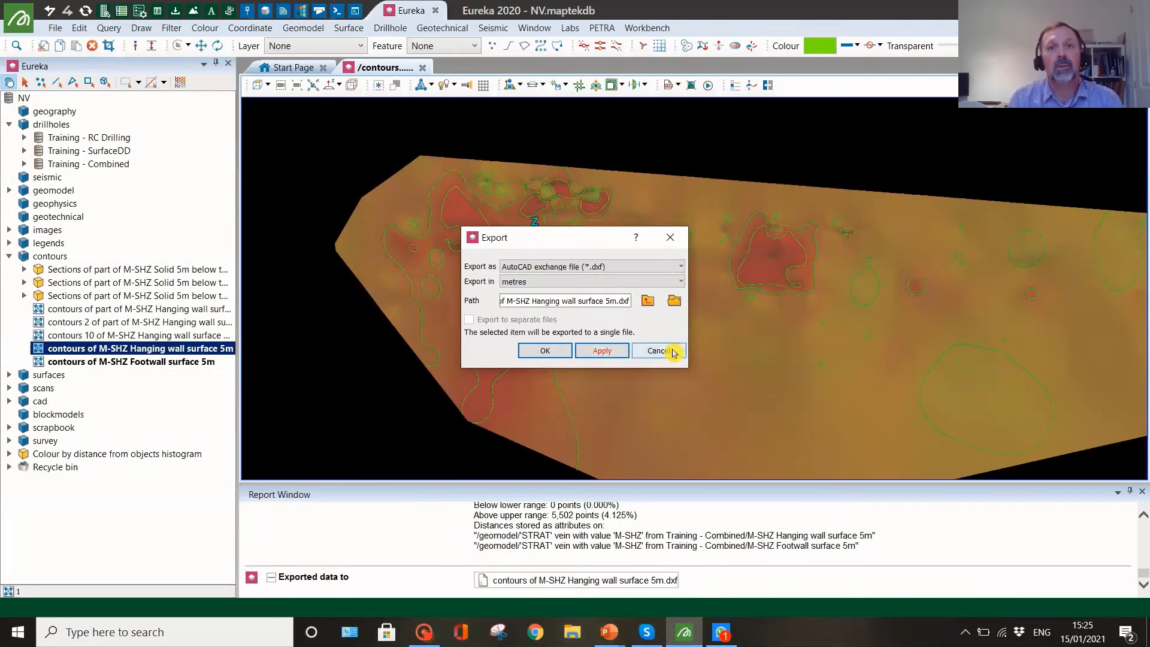
left_click(671, 238)
left_click_drag(688, 352, 726, 362)
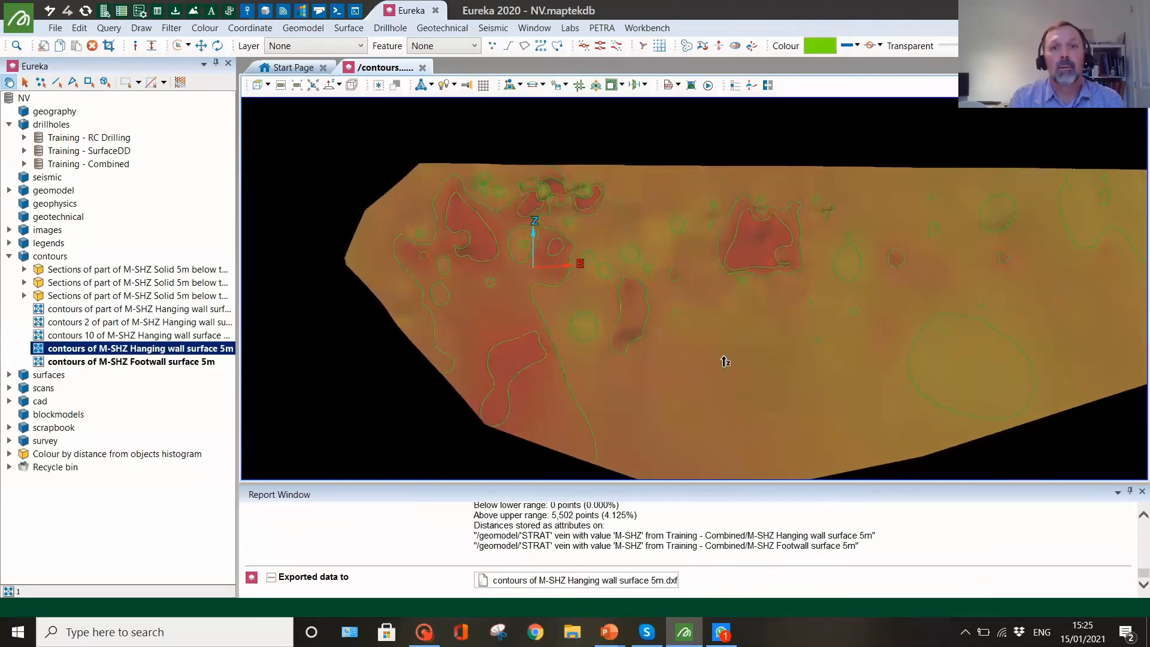
Step: Recolour the contours of M-SHZ Hanging wall surface 5m light blue and collapse the contours container
left_click(822, 47)
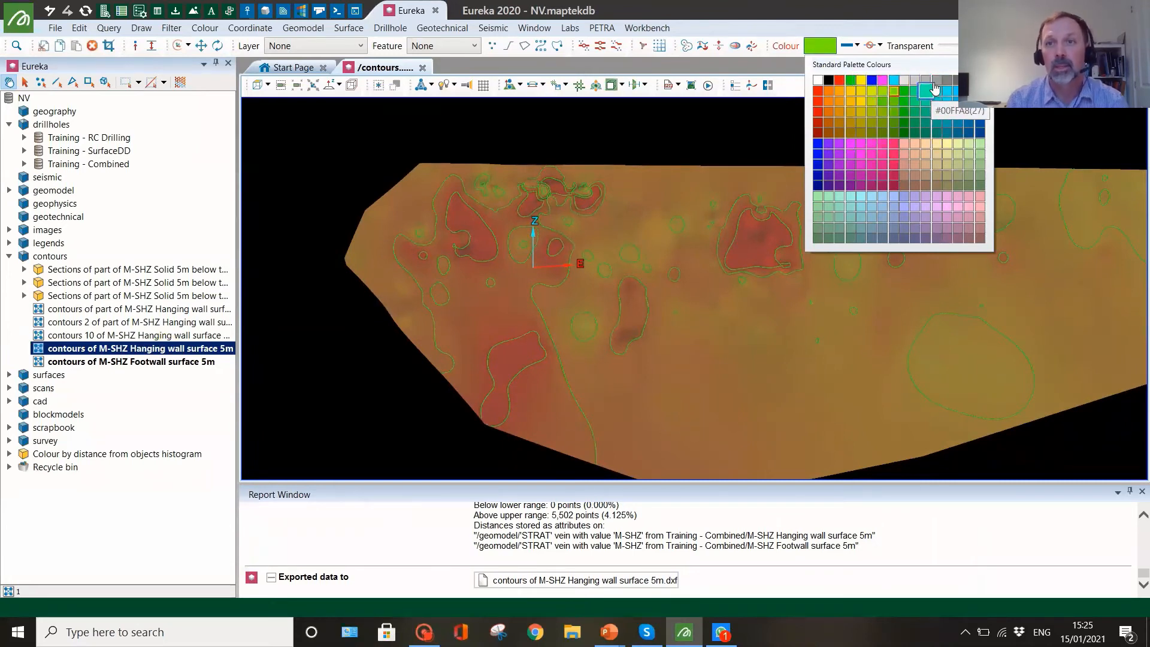
left_click(958, 91)
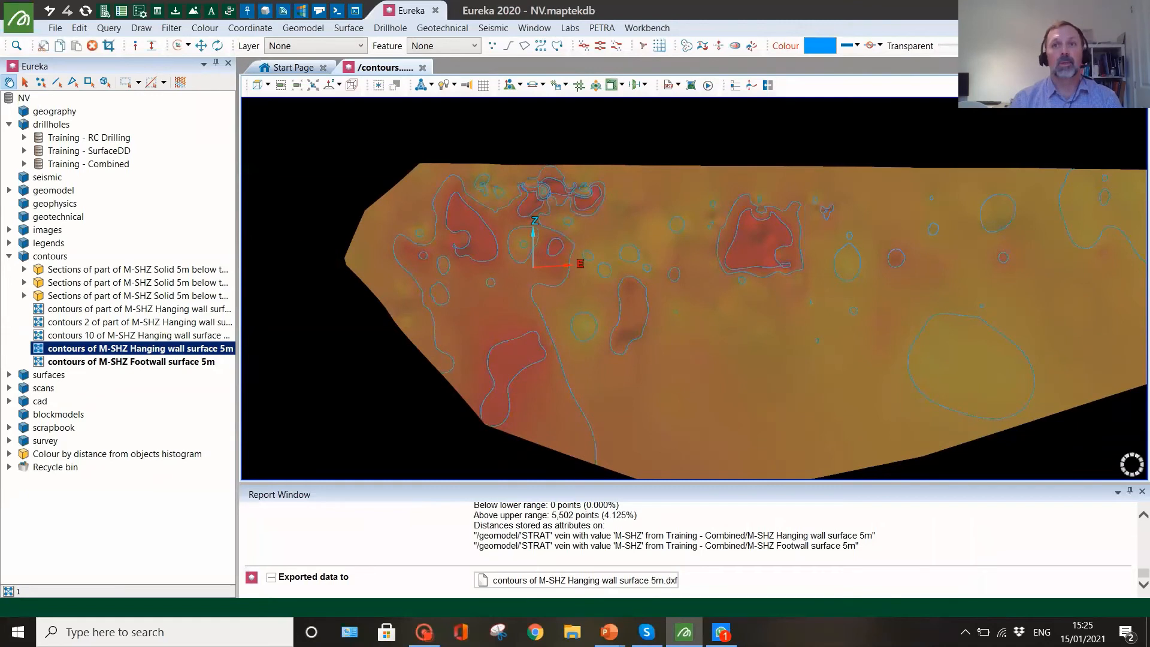
mouse_move(780, 348)
left_mouse_down()
mouse_move(801, 334)
mouse_move(767, 337)
left_mouse_up()
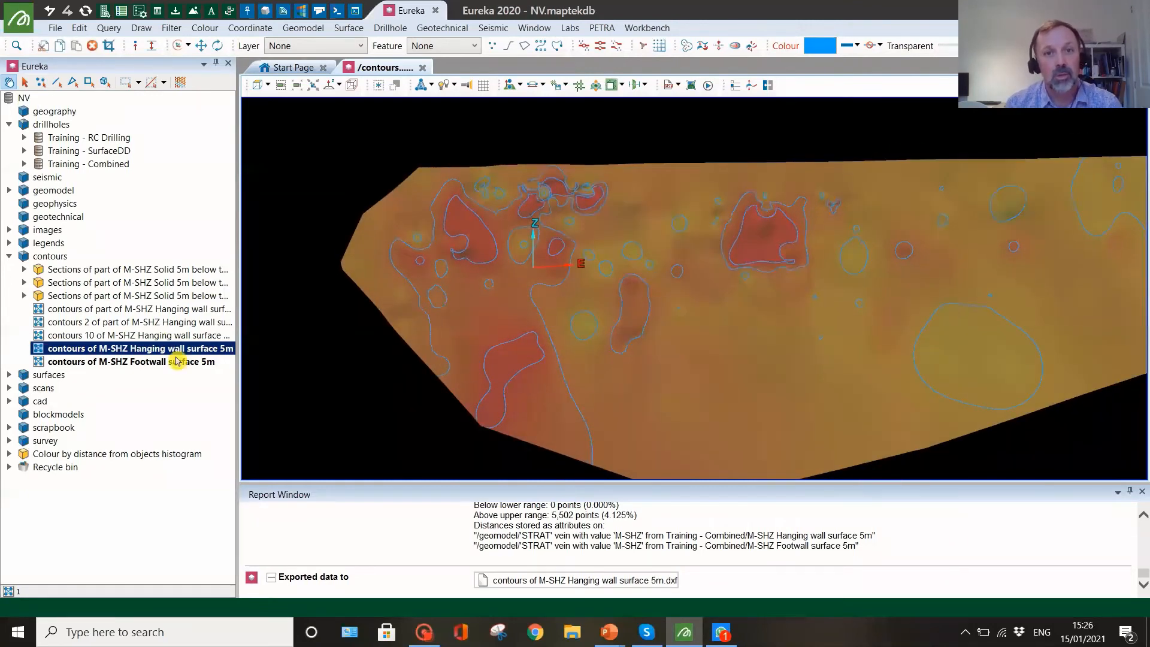
left_click(9, 258)
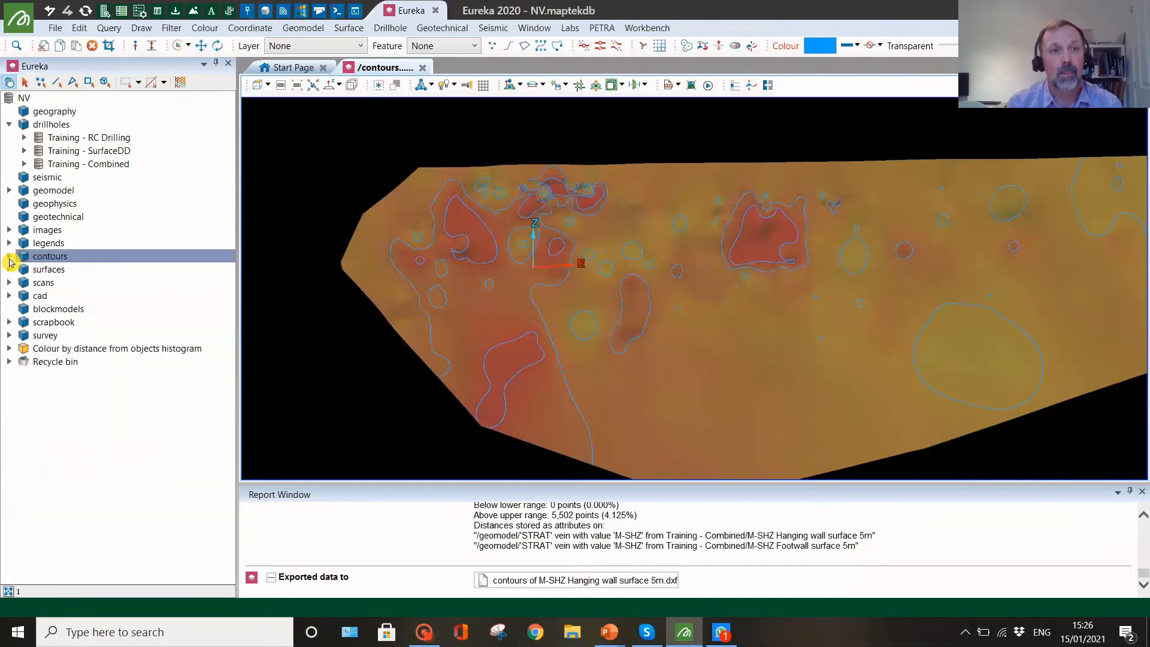
mouse_move(604, 337)
left_mouse_down()
mouse_move(602, 347)
mouse_move(600, 335)
left_mouse_up()
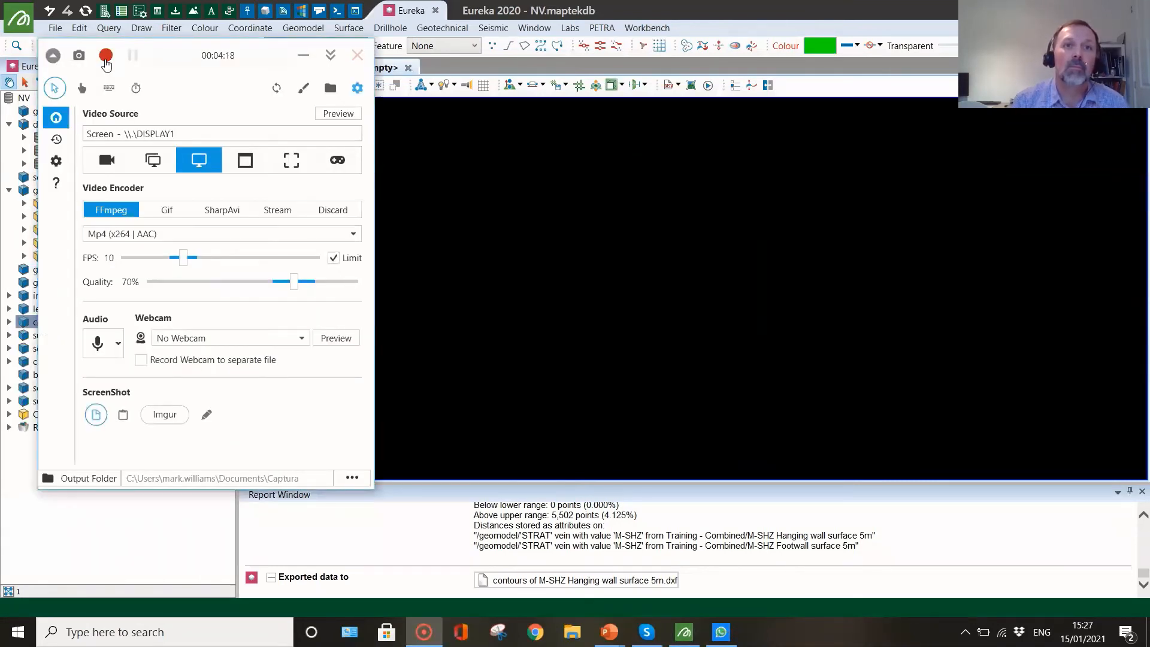
left_click(105, 56)
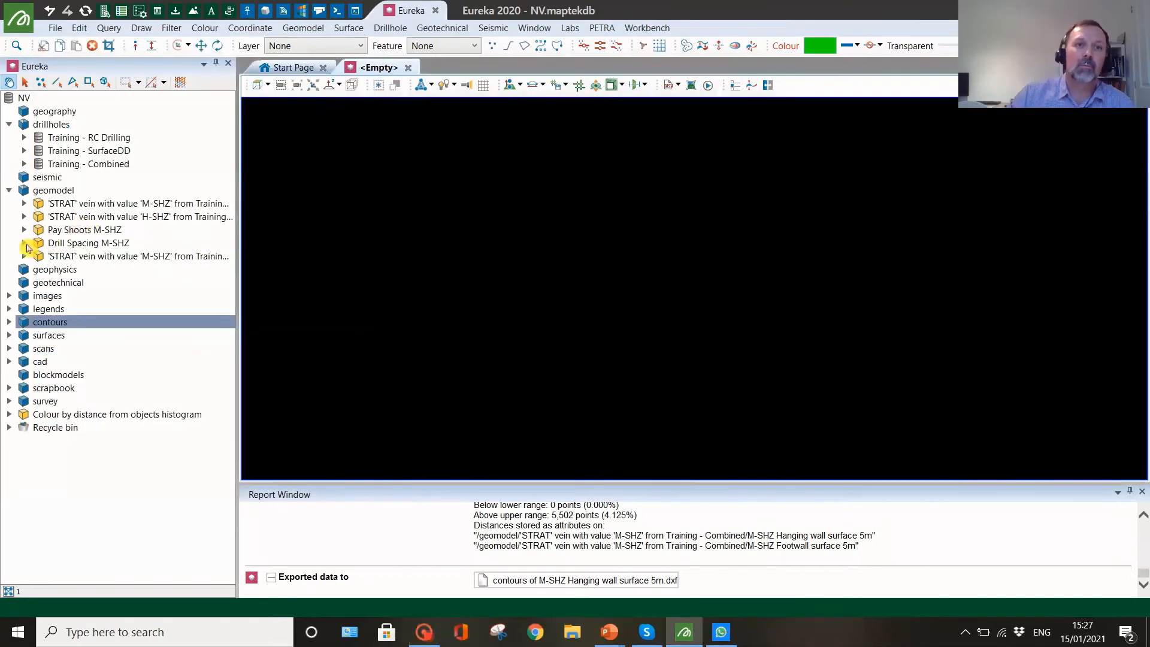
Step: Display the M-SHZ Hanging wall surface 5m from Drill Spacing M-SHZ together with its hanging wall data points
left_click(24, 242)
double_click(105, 257)
left_click_drag(465, 368, 489, 227)
scroll(627, 298, "up", 3)
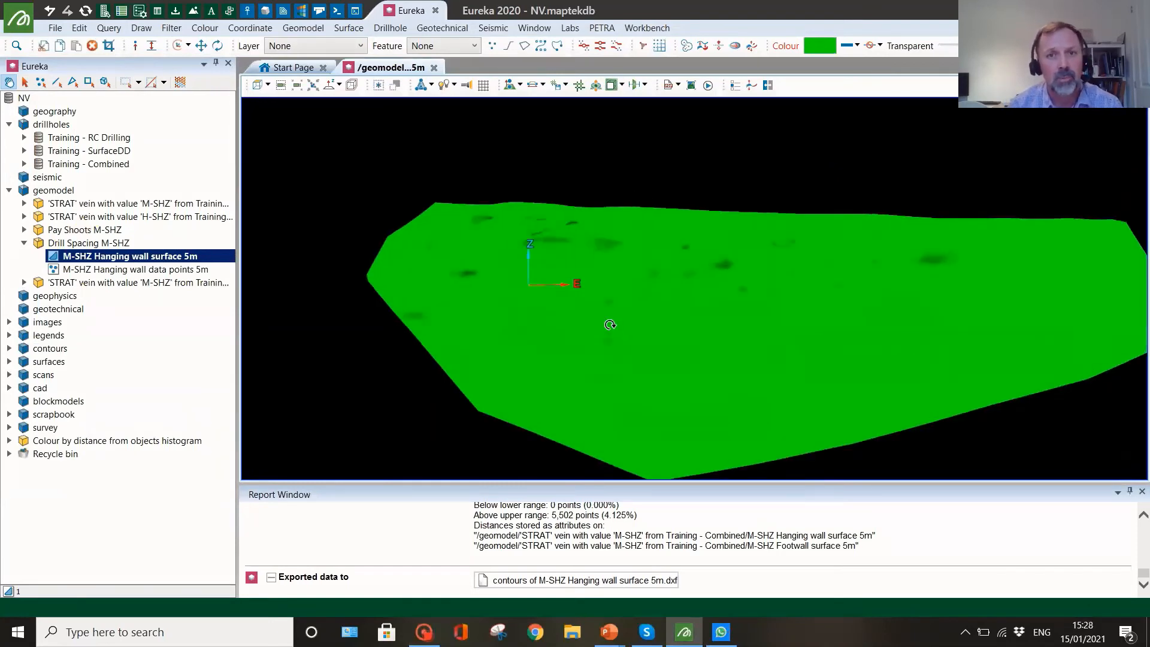
scroll(635, 282, "down", 3)
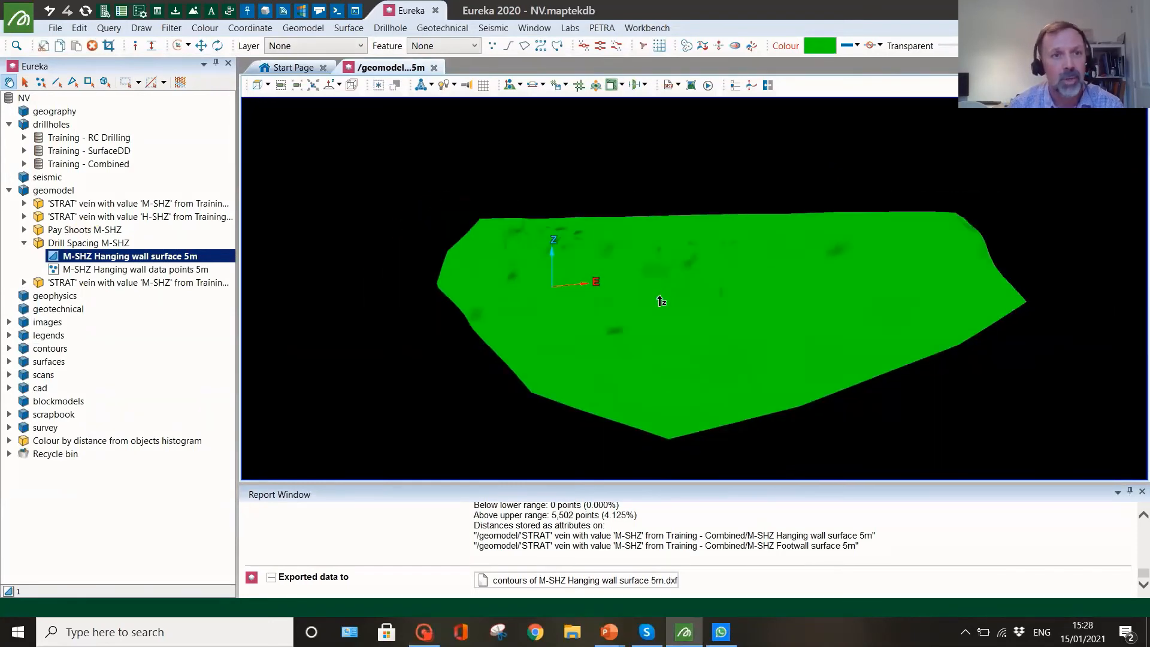
left_click_drag(623, 323, 636, 332)
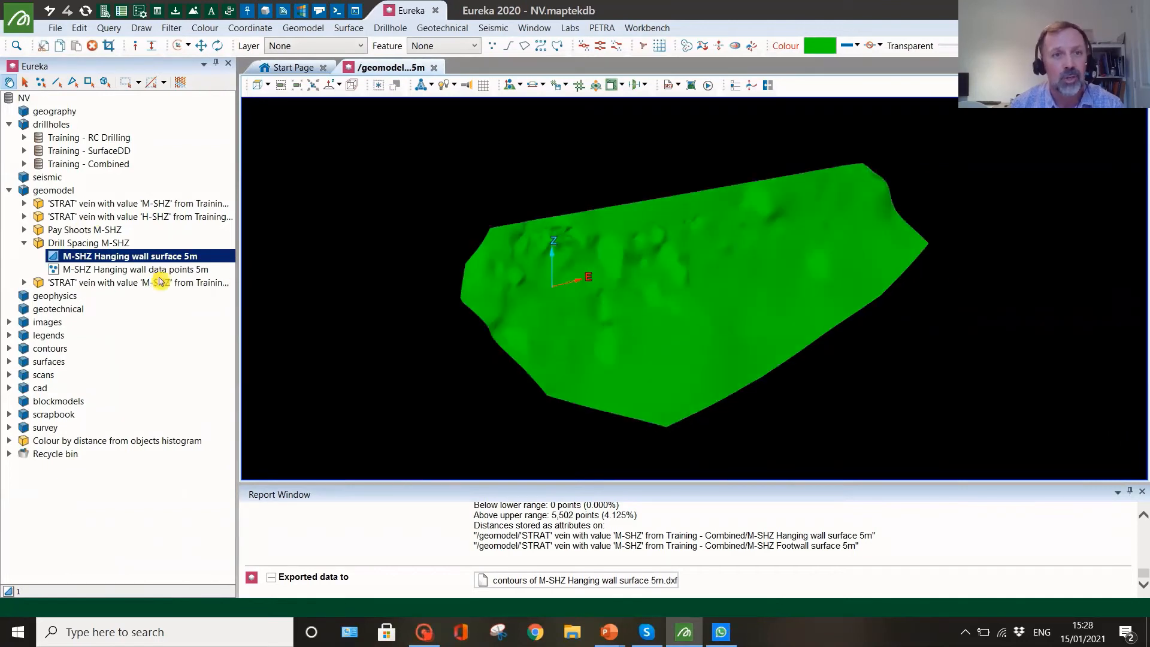
left_click(137, 270)
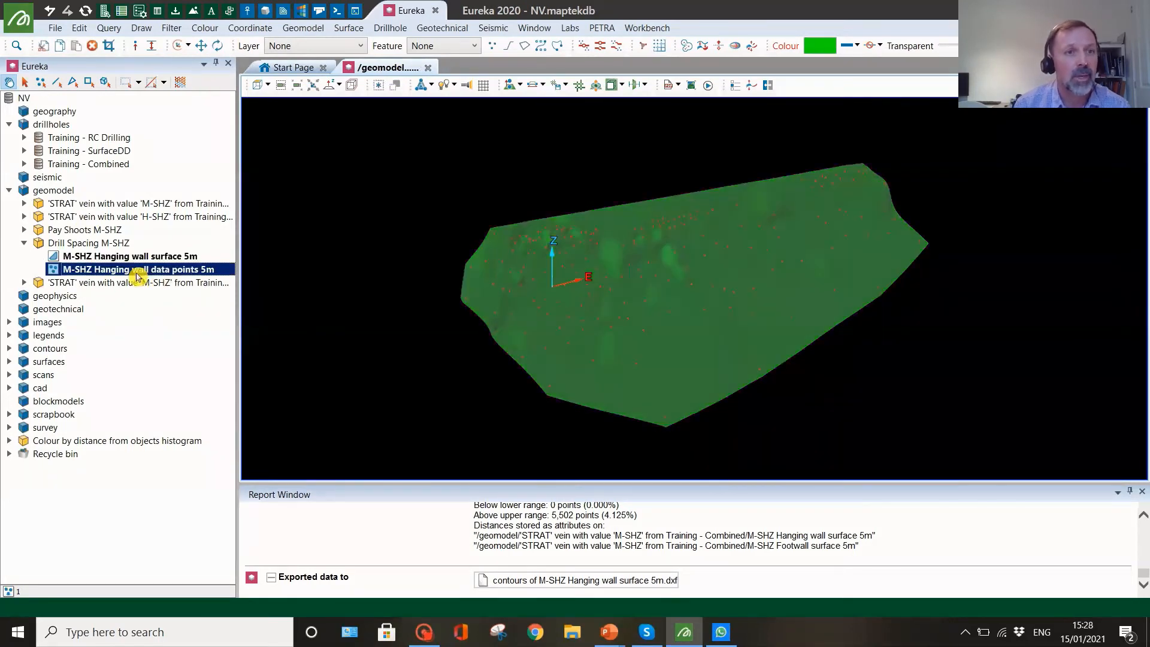
left_click_drag(683, 311, 761, 270)
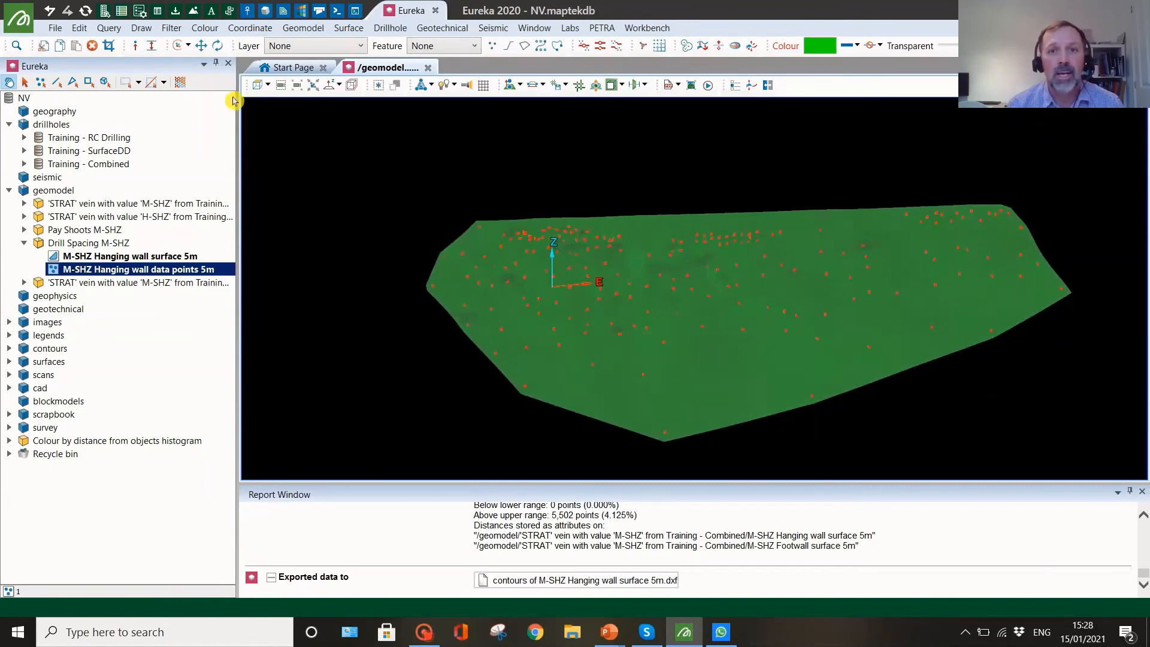
Step: Start colouring by distance from objects, with red as the lower out-of-bounds colour and green as the upper one
left_click(204, 29)
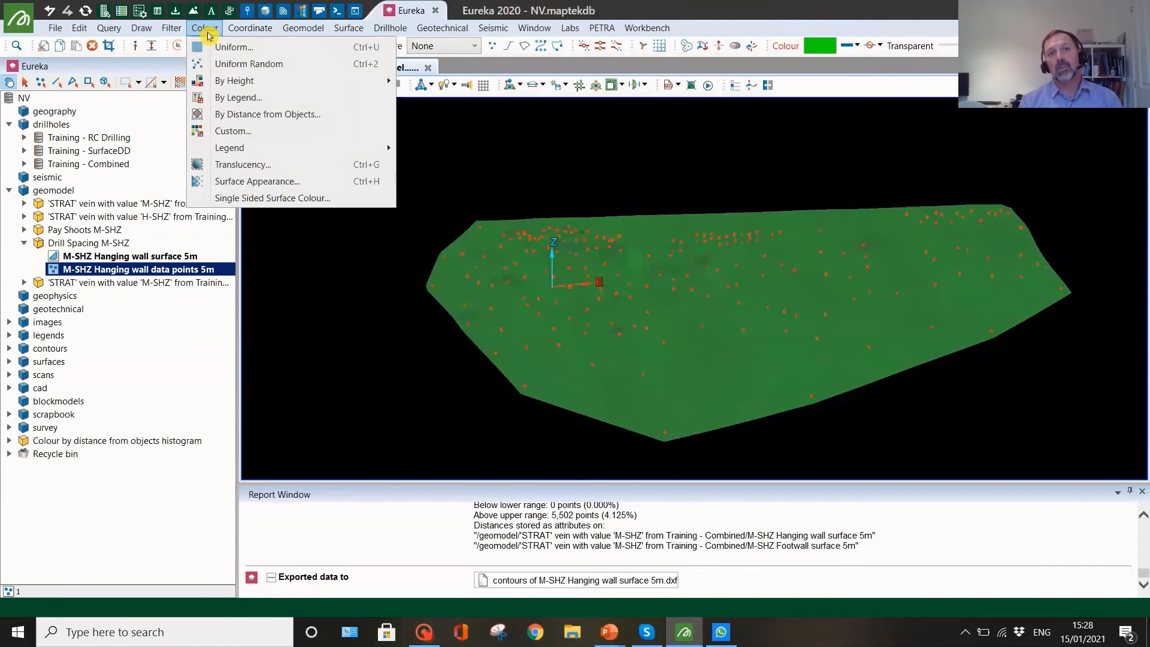
left_click(239, 117)
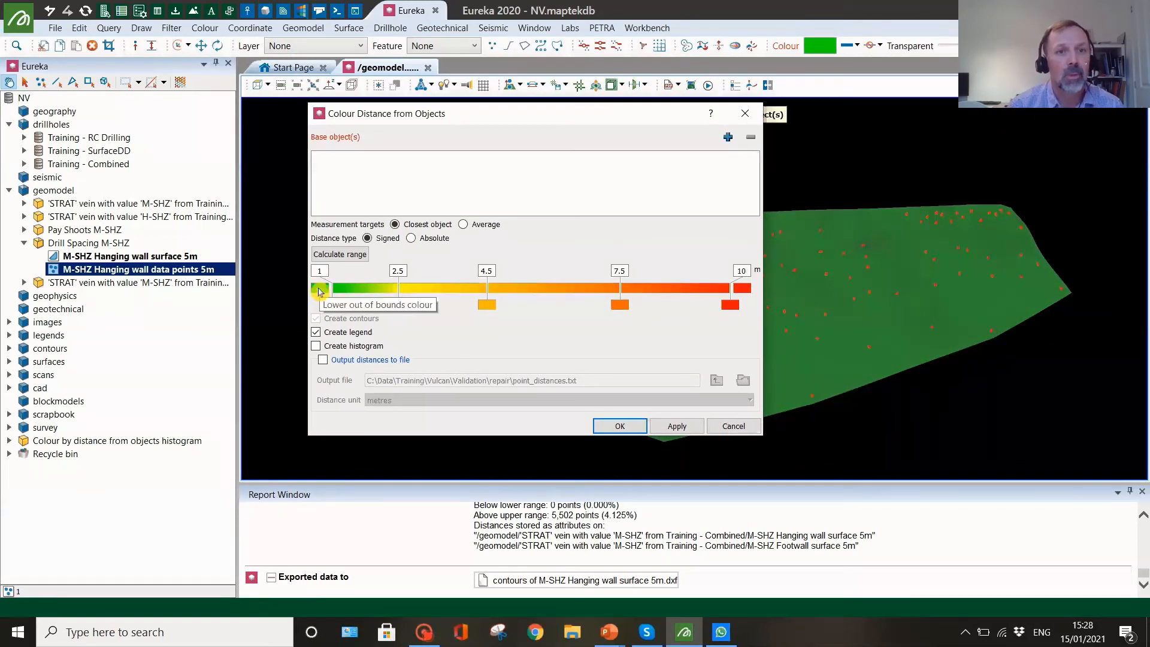
left_click(320, 290)
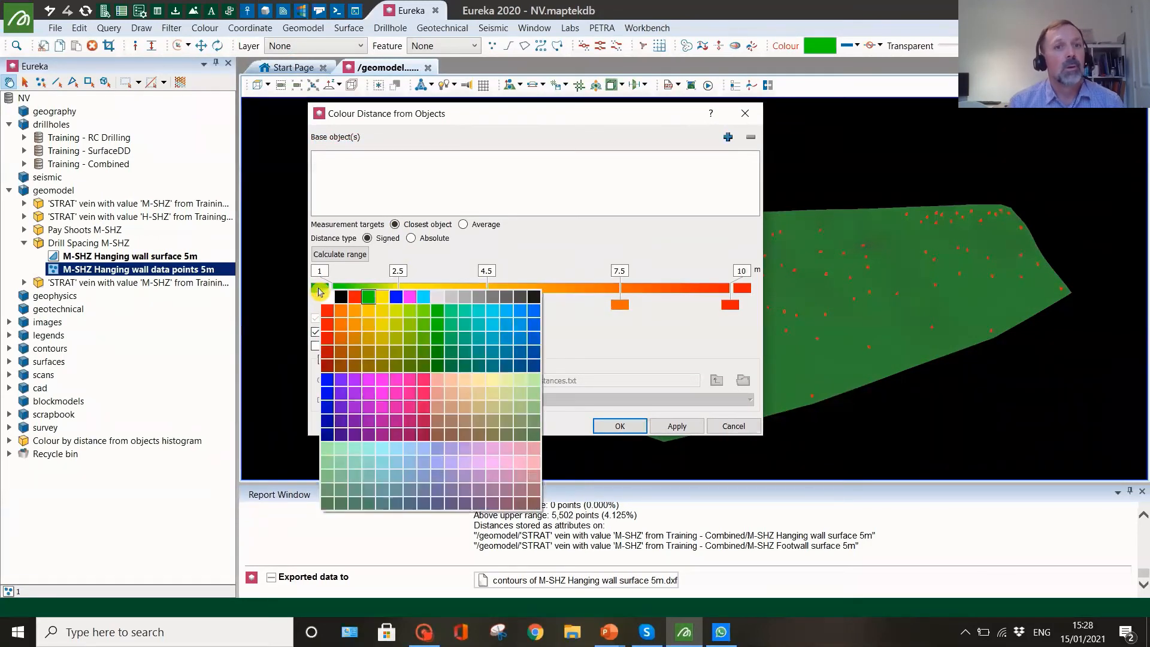
left_click(357, 301)
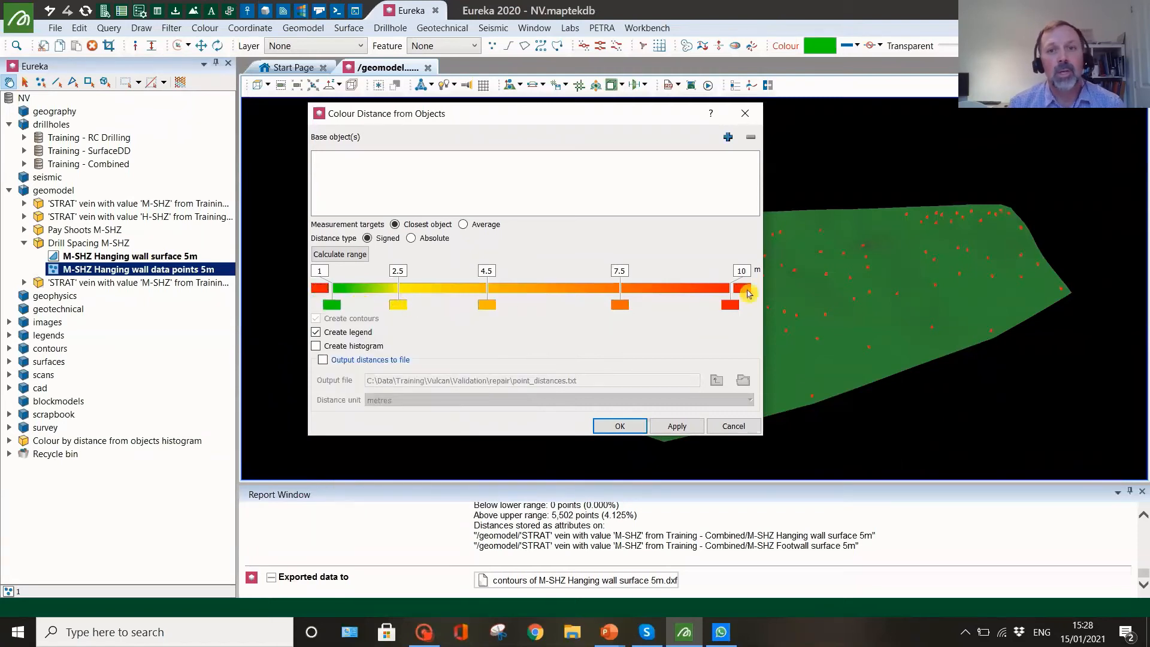
left_click(748, 294)
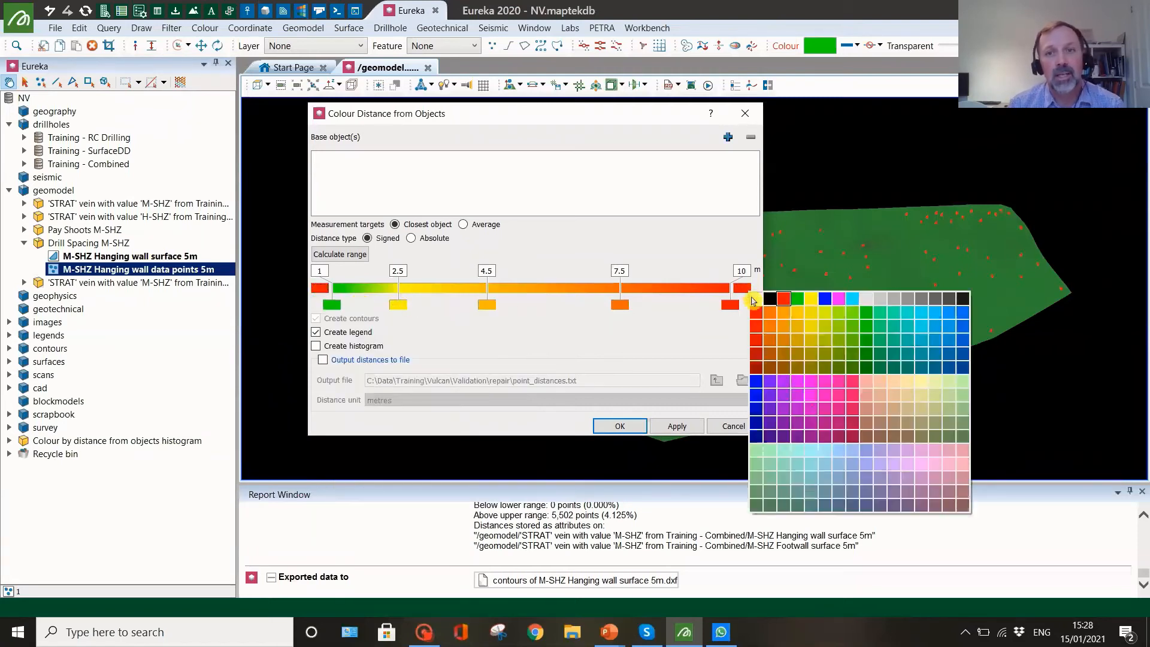
left_click(801, 307)
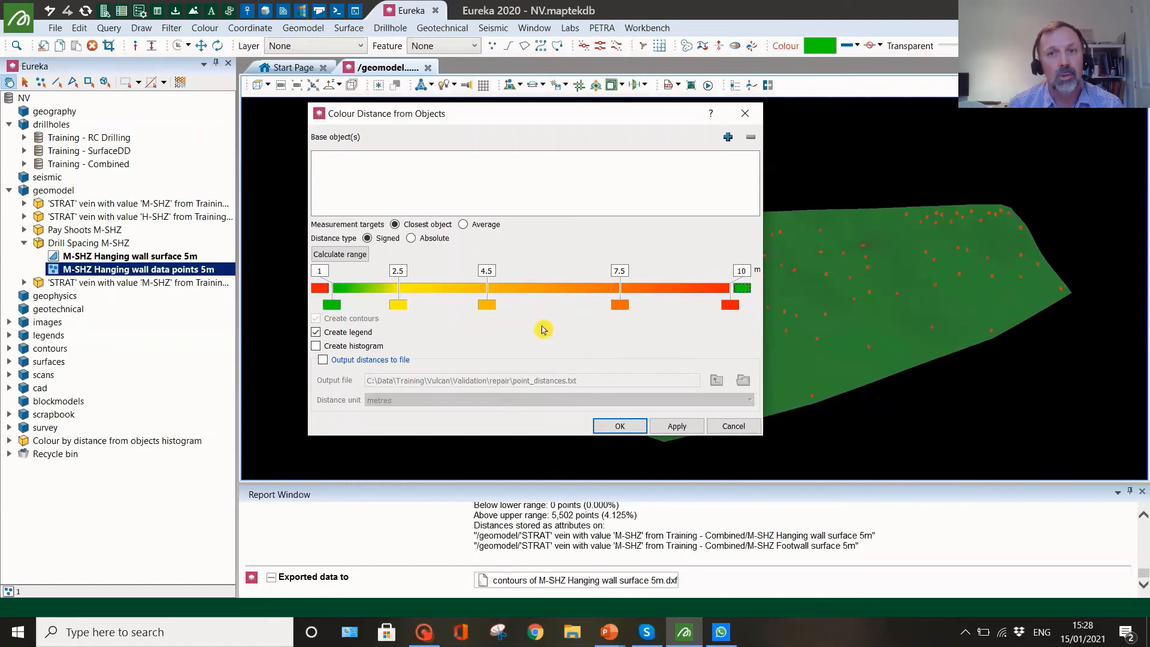
Step: Change the lowest distance stop's colour to red and the highest stop's colour to green
left_click(331, 305)
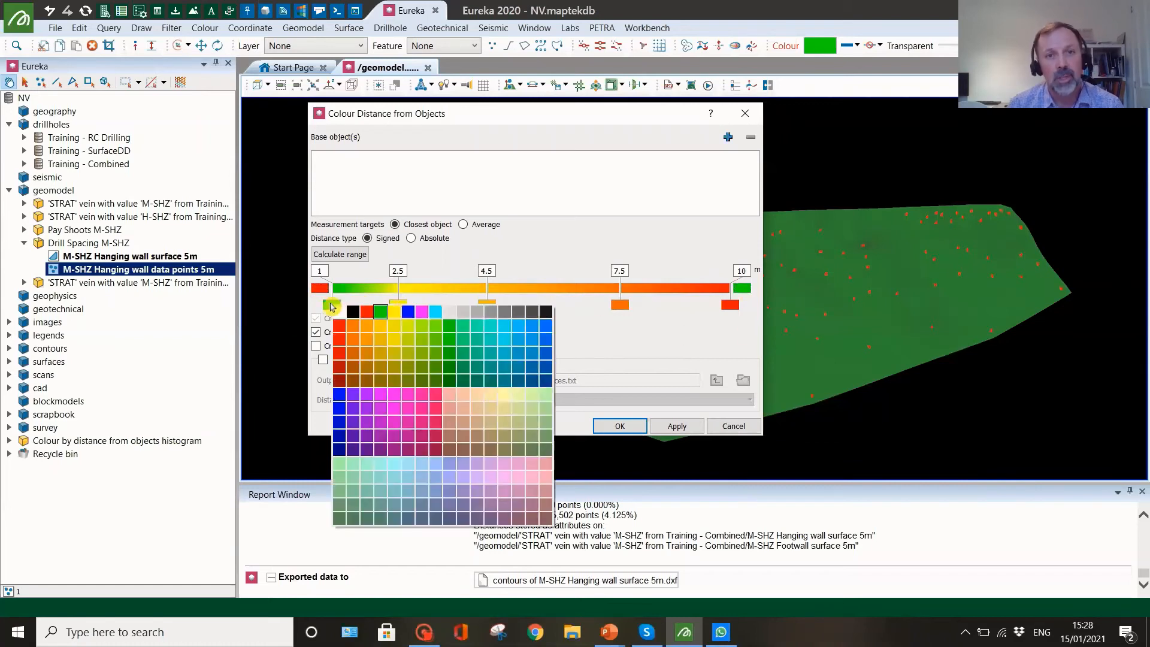
left_click(366, 312)
left_click(731, 304)
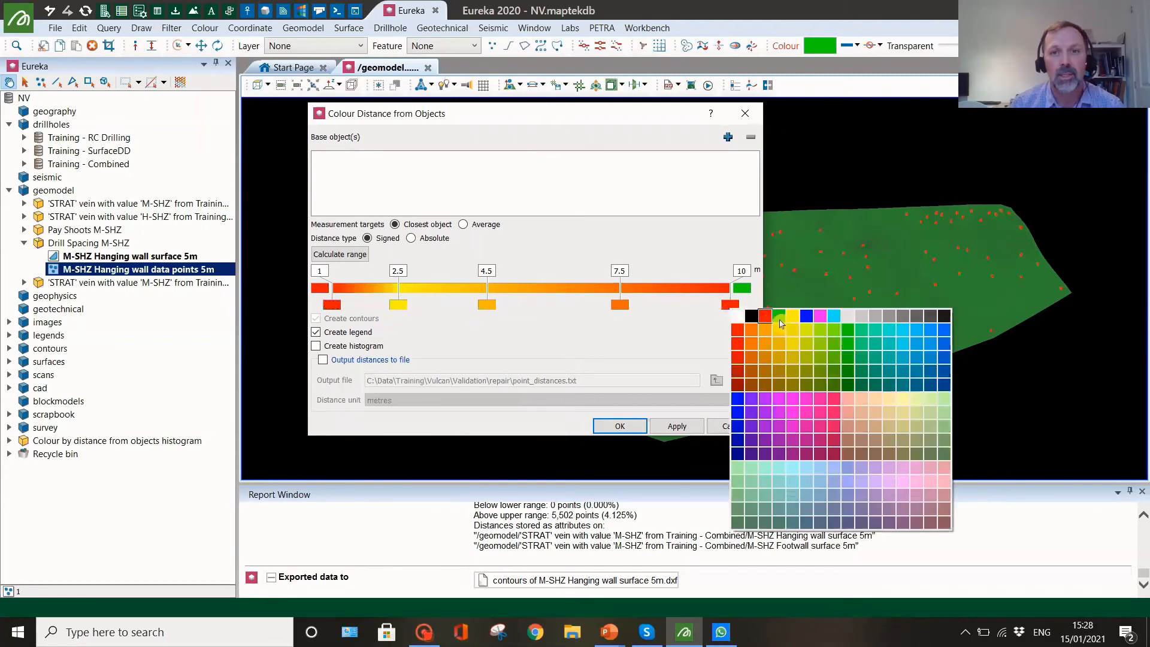
left_click(783, 326)
Step: Set the lowest distance stop to 12.5 m and the second stop to 25 m
double_click(319, 271)
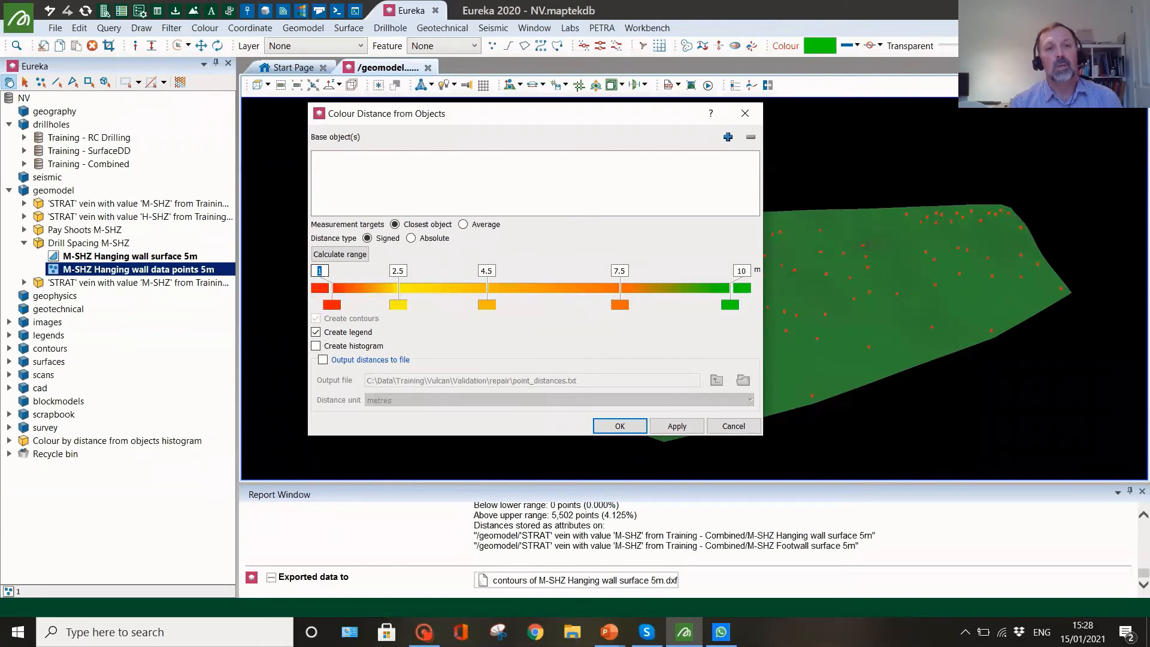
left_click(320, 270)
type("1.")
key("BackSpace")
key("BackSpace")
key("BackSpace")
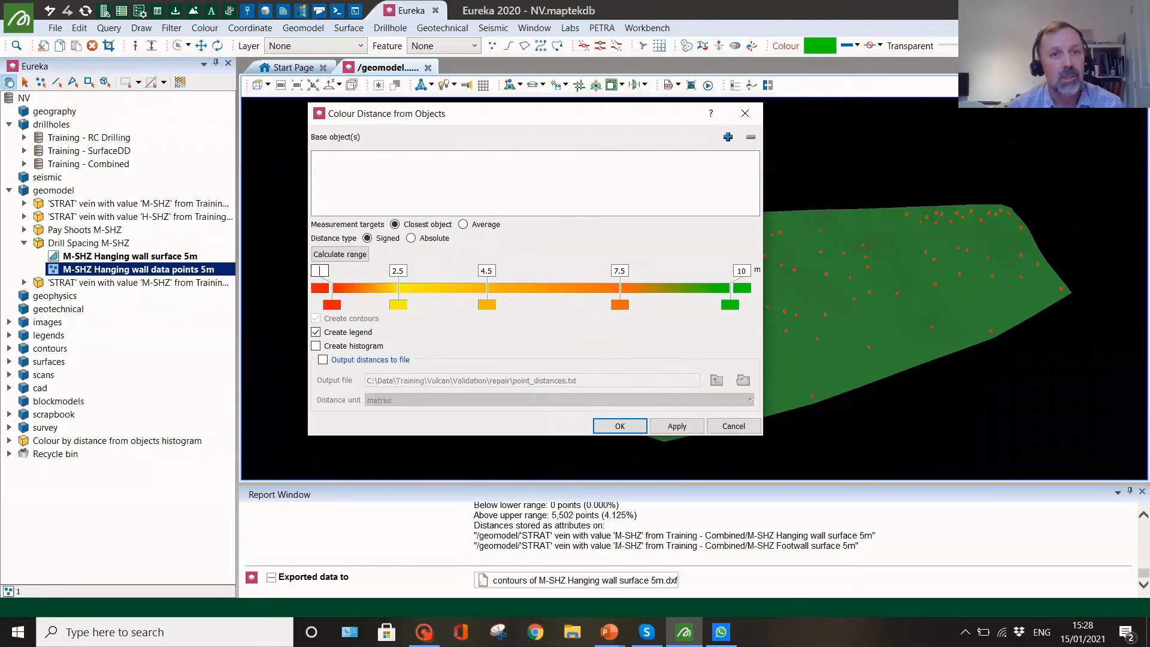
type("1.25")
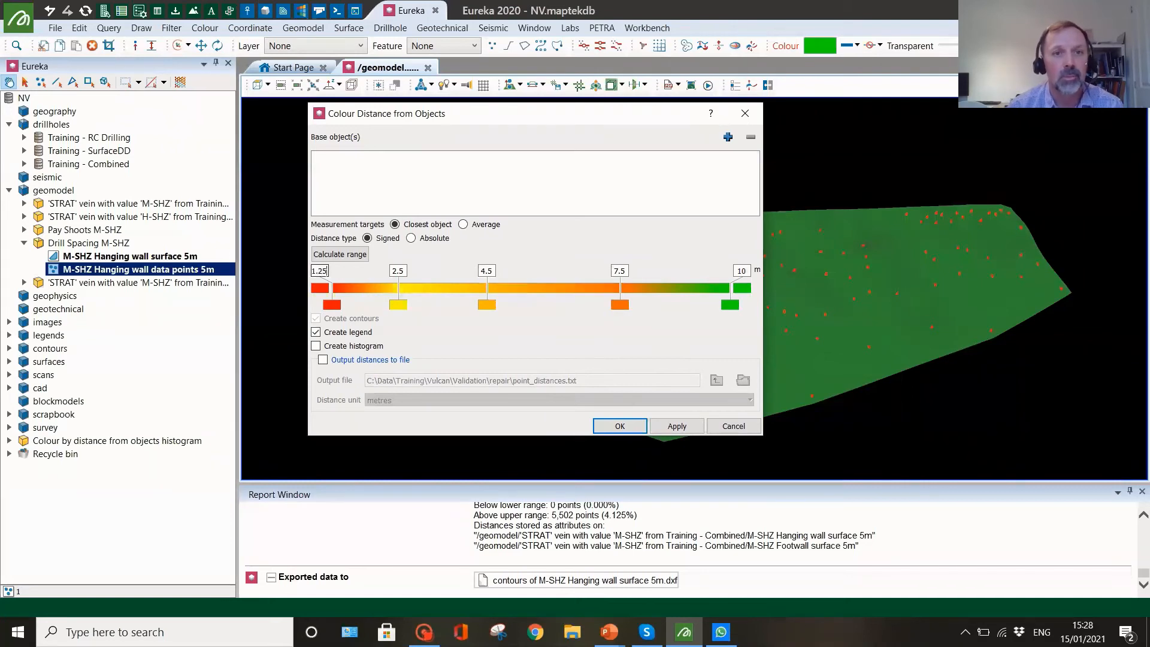
key("BackSpace")
key("BackSpace")
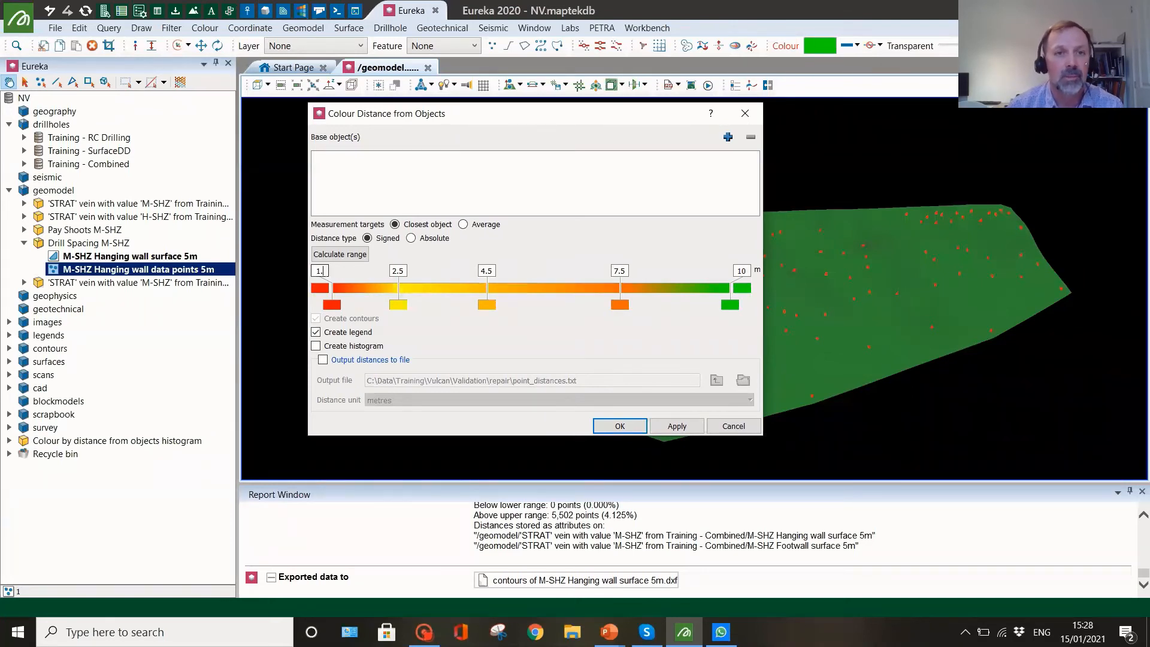
type("2.5")
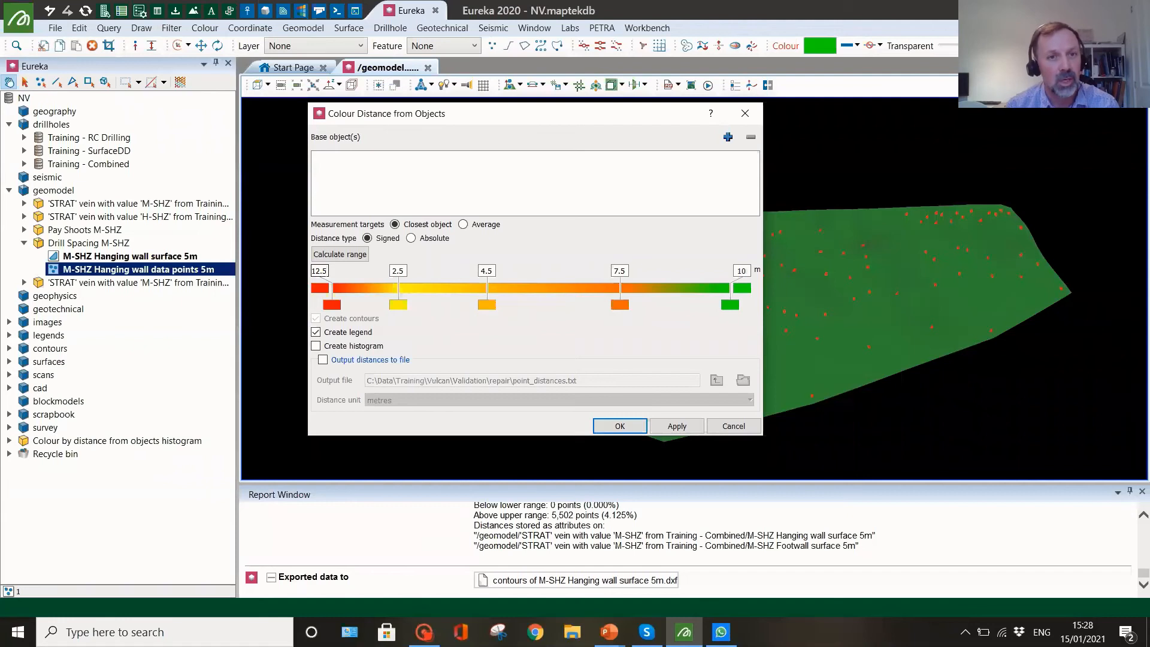
key("Tab")
type("25")
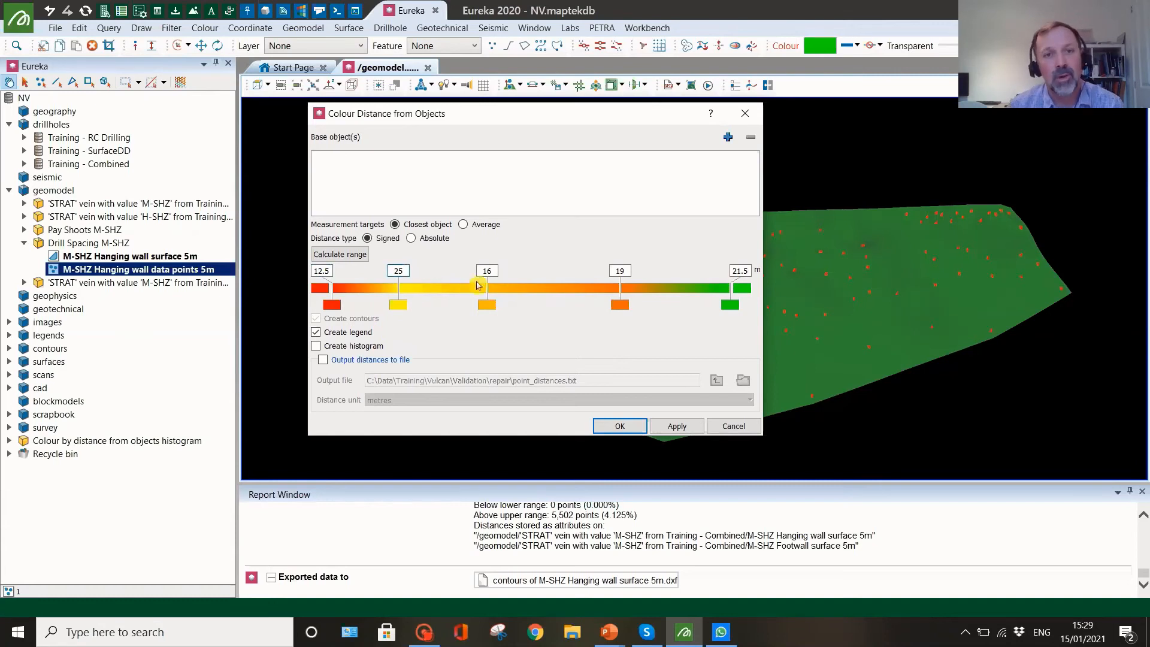
key("Tab")
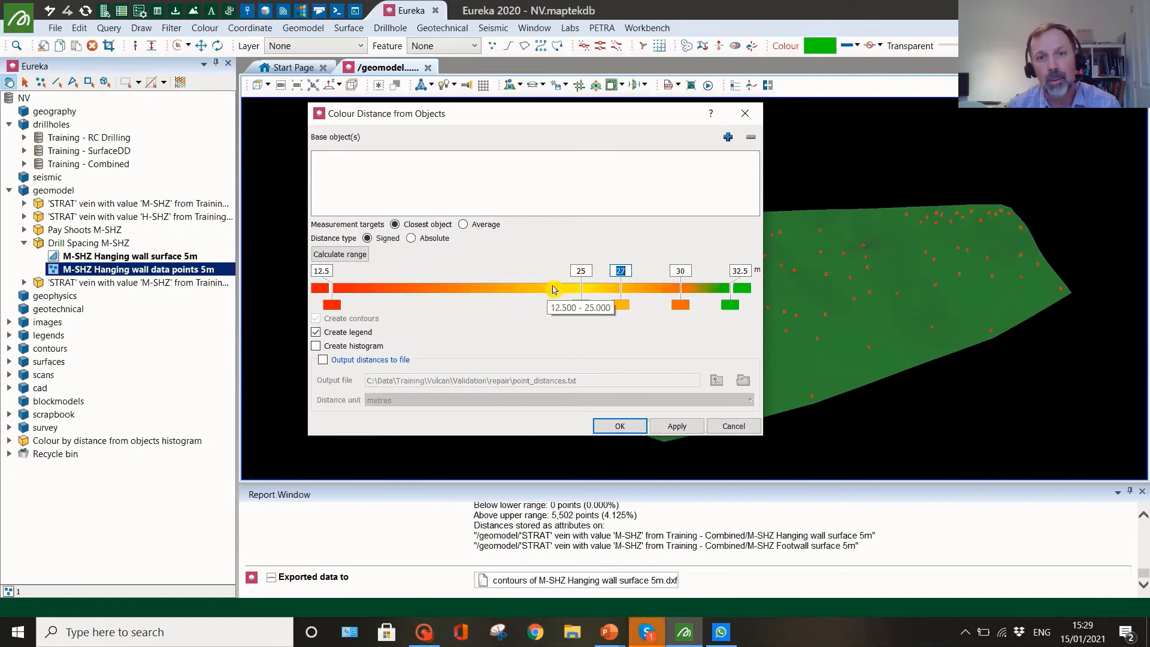
Step: Set the highest distance stop to 50 m and remove the two stops between 25 m and 50 m
left_click(742, 271)
type("50")
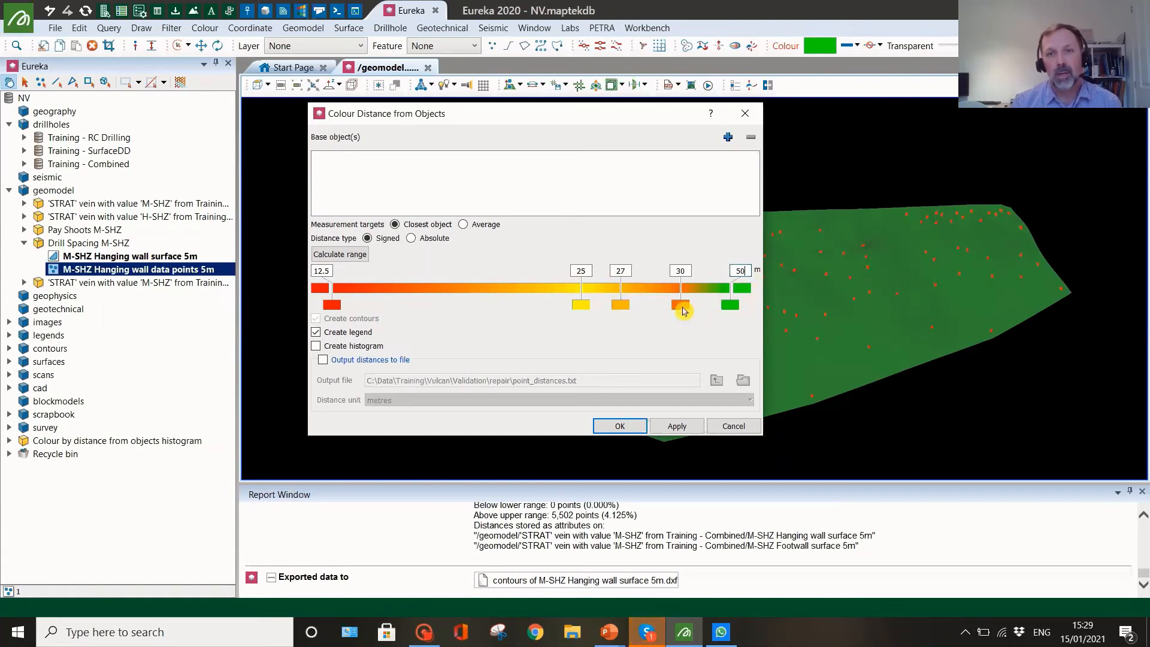
mouse_move(686, 282)
left_mouse_down()
mouse_move(570, 287)
mouse_move(570, 336)
left_mouse_up()
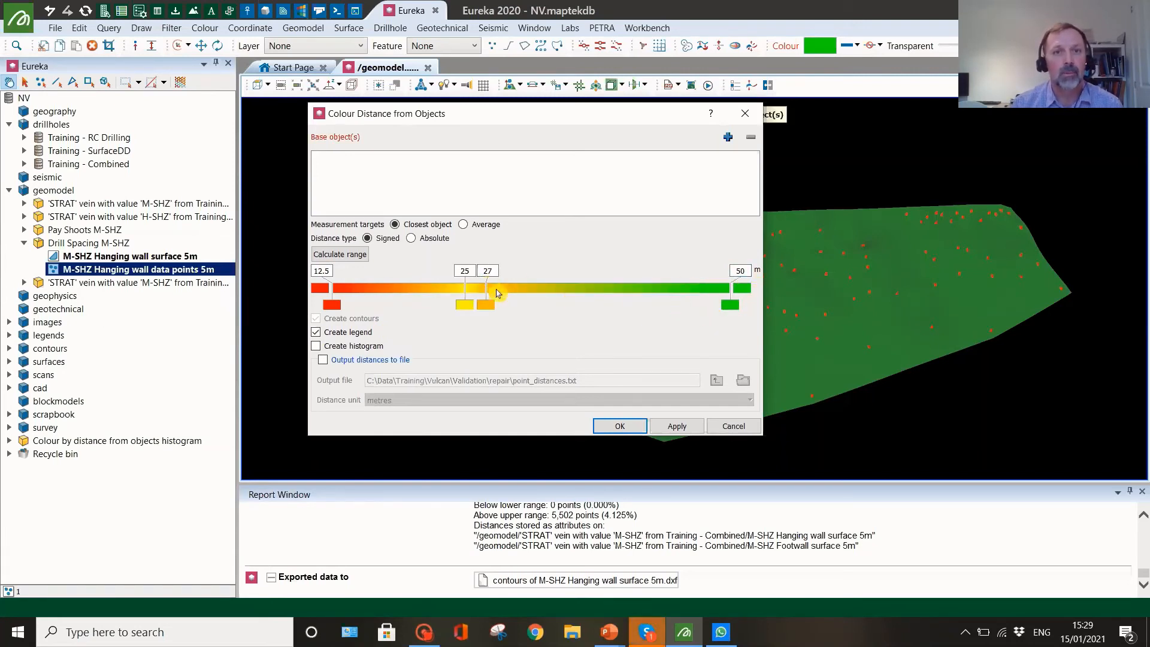
left_click_drag(491, 285, 551, 345)
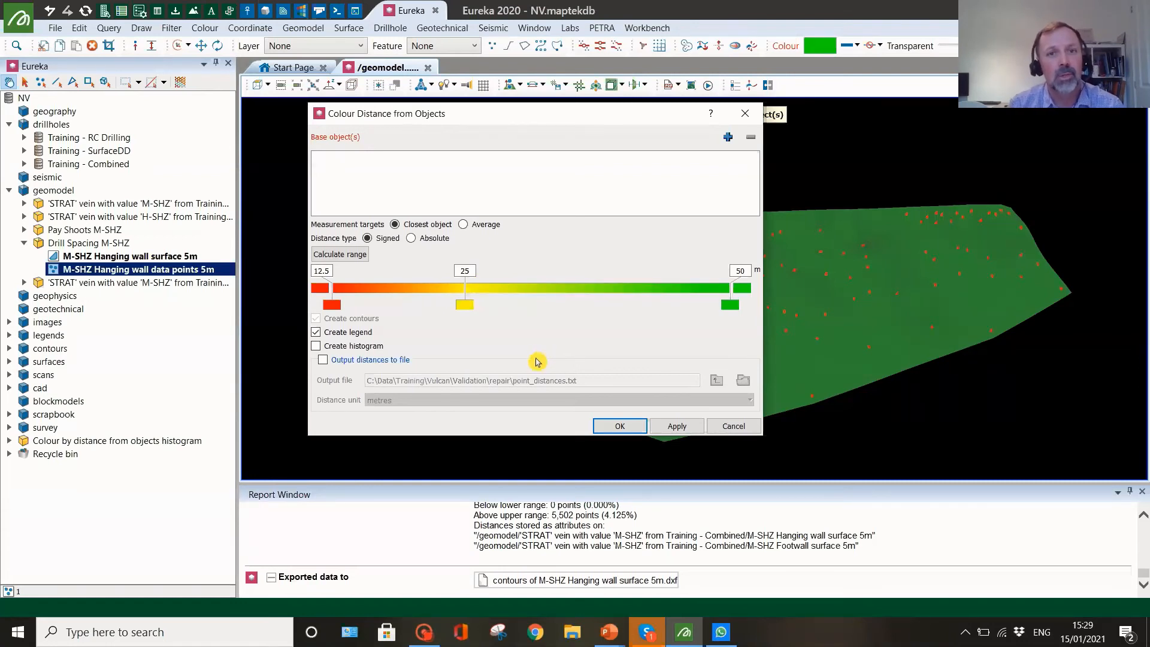
Step: Add the Drill Spacing M-SHZ Hanging wall surface 5m and Hanging wall data points 5m as base objects
left_click(155, 259)
left_click(727, 136)
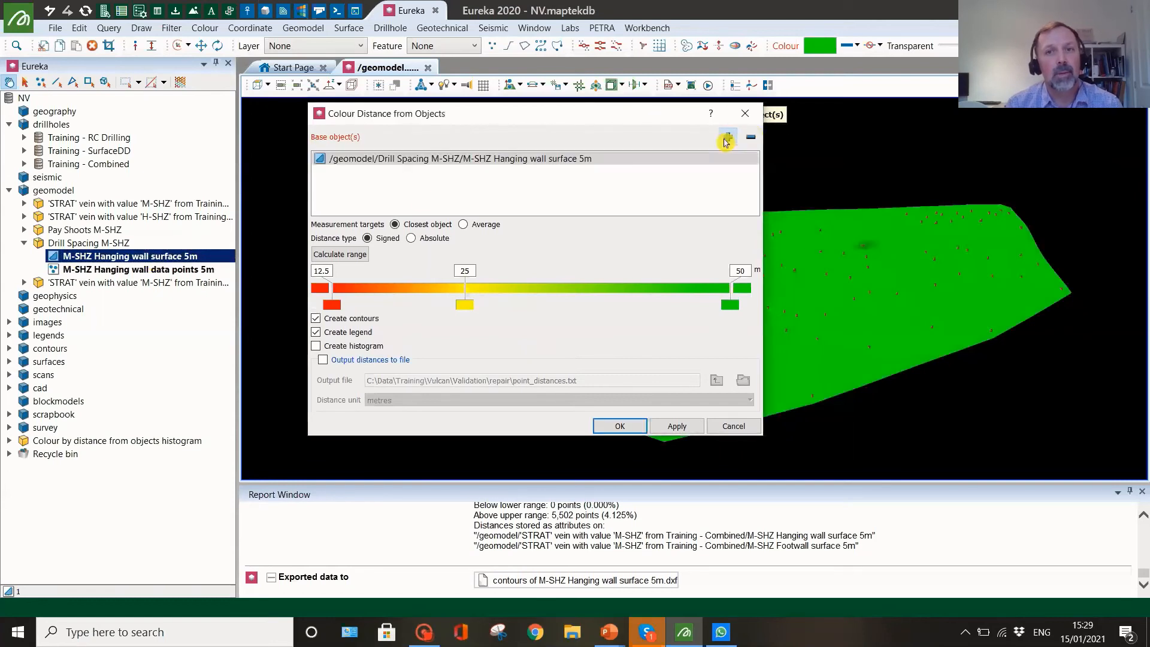
left_click(157, 270)
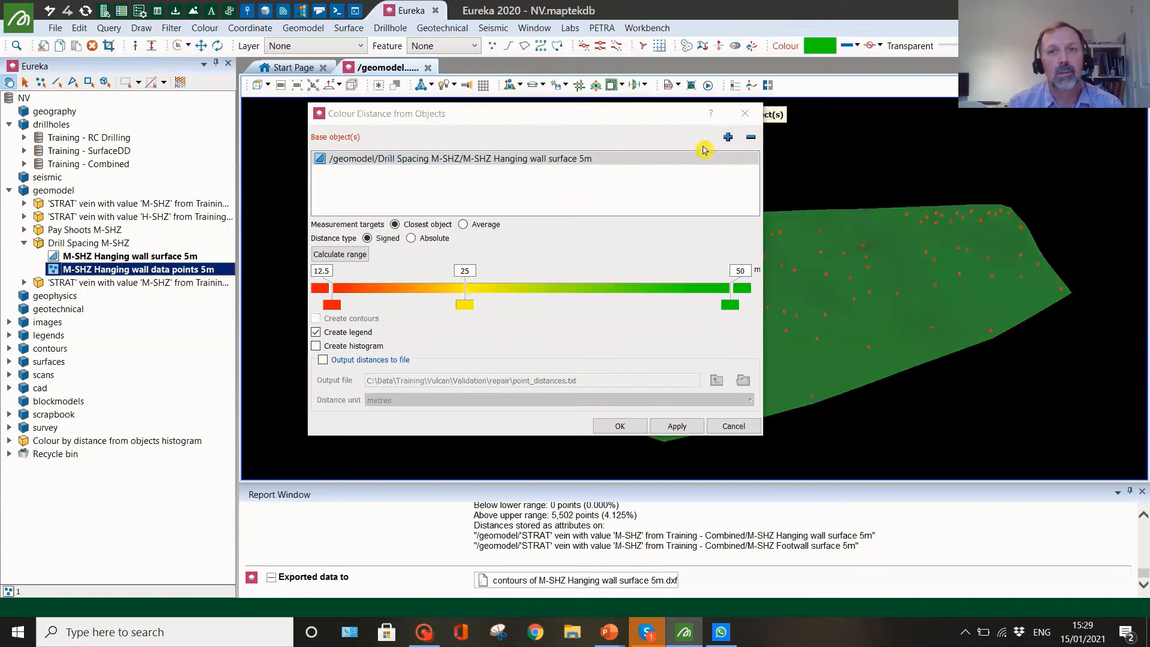
left_click(727, 136)
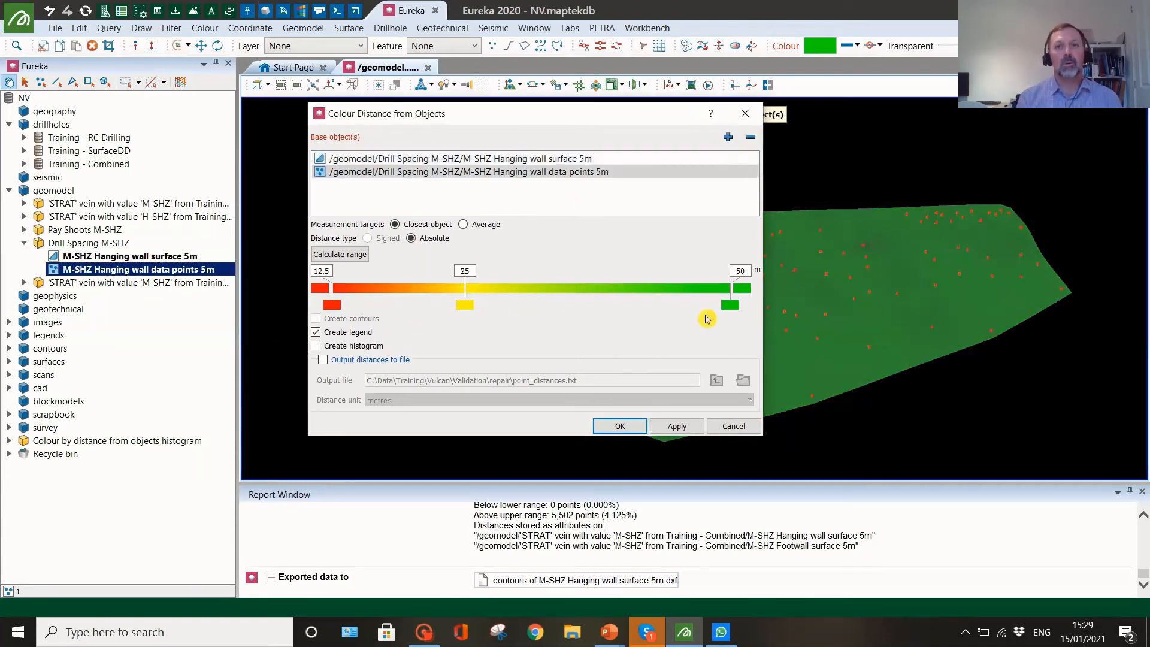
Step: Insert a 50 m colour stop above the 25 m stop and set the highest stop to 100 m
right_click(606, 292)
left_click(630, 300)
left_click(607, 270)
type("50")
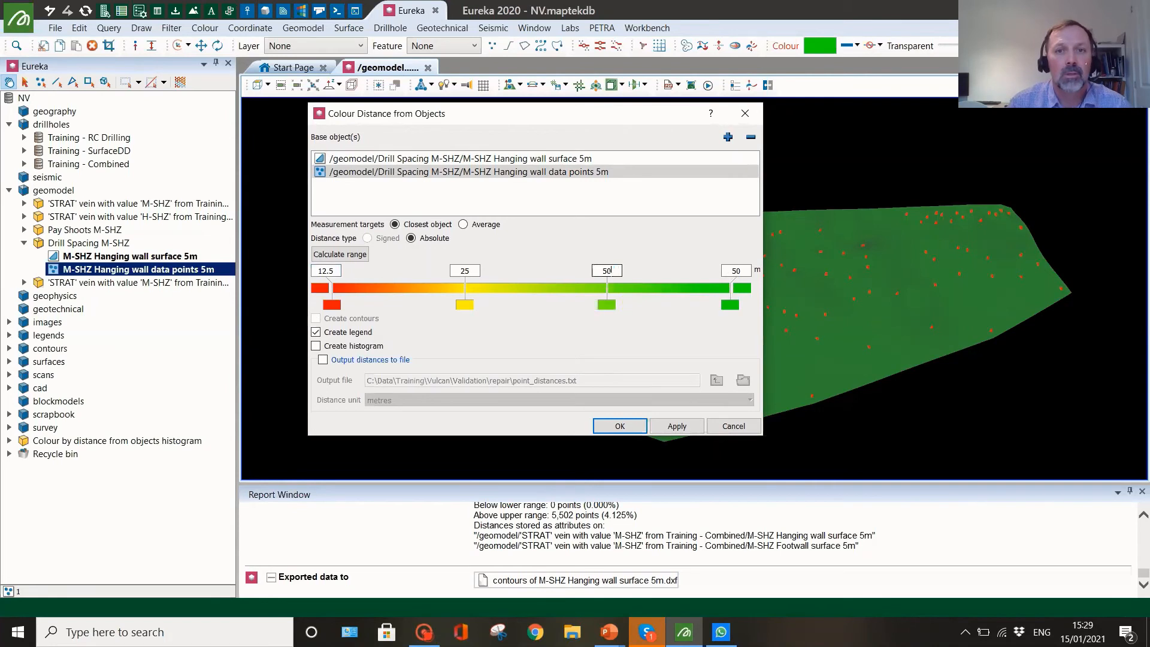
left_click(742, 281)
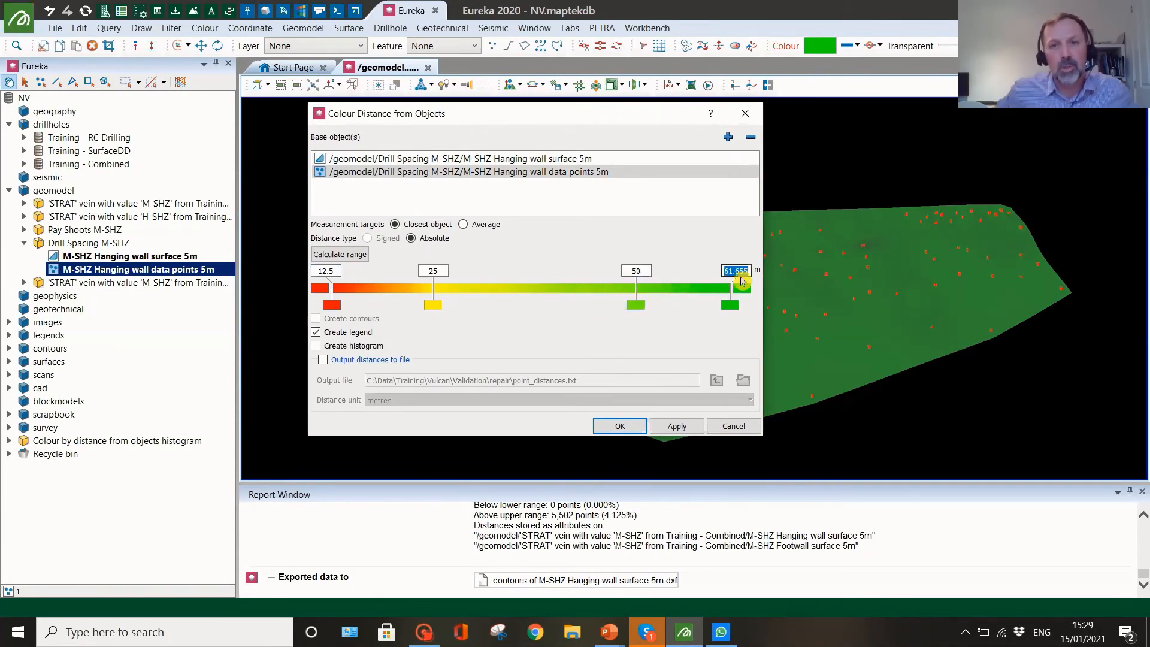
type("100")
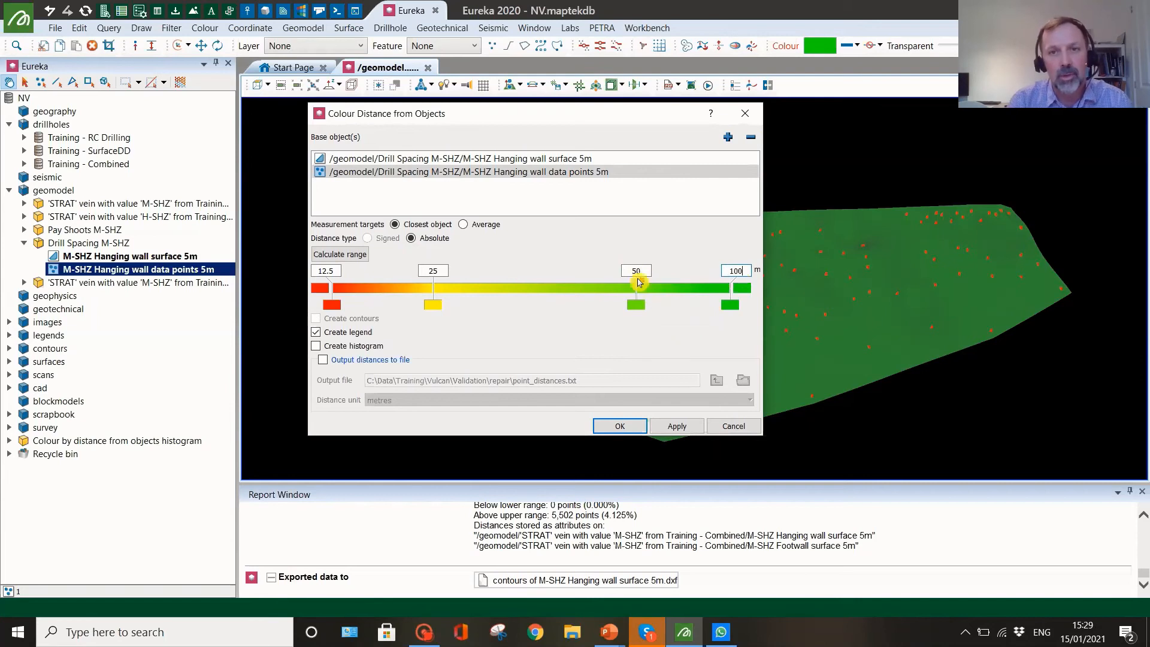
Step: Change the colour above the distance range and the colour of the 100 m stop from green to light blue
left_click(730, 304)
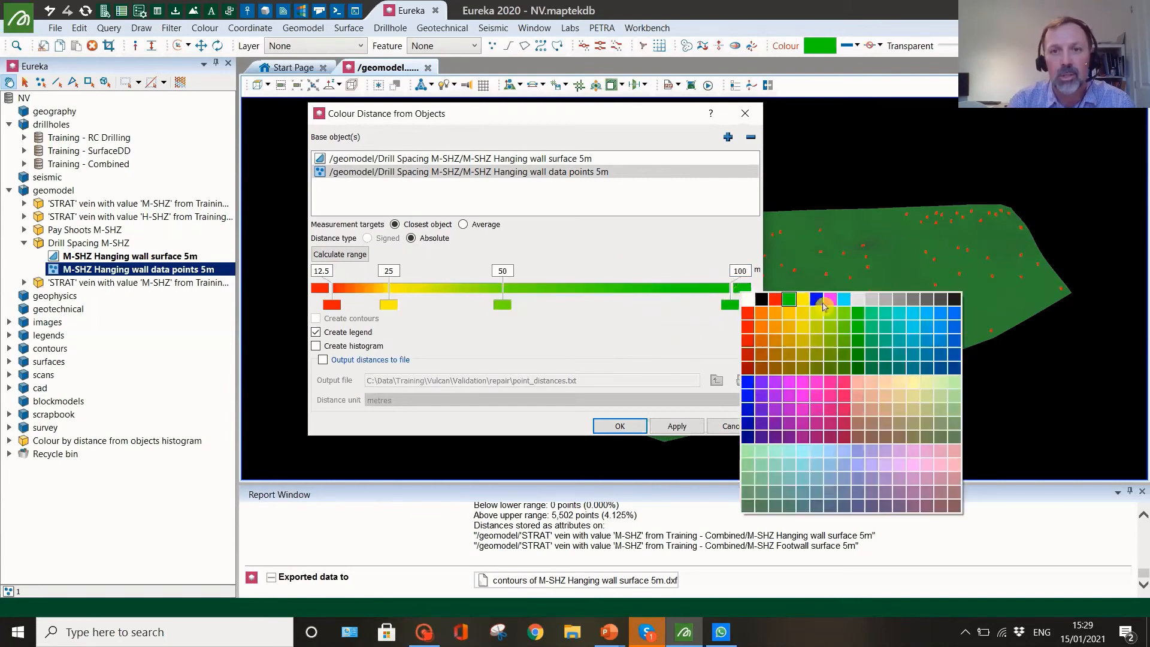
left_click(917, 325)
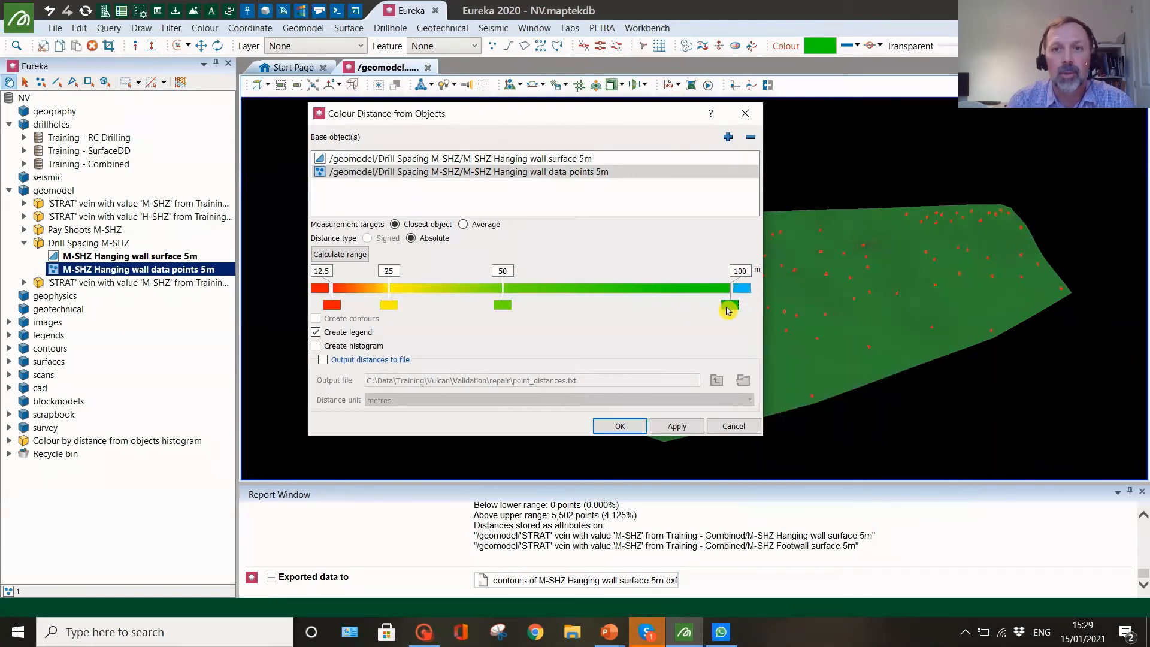
left_click(729, 306)
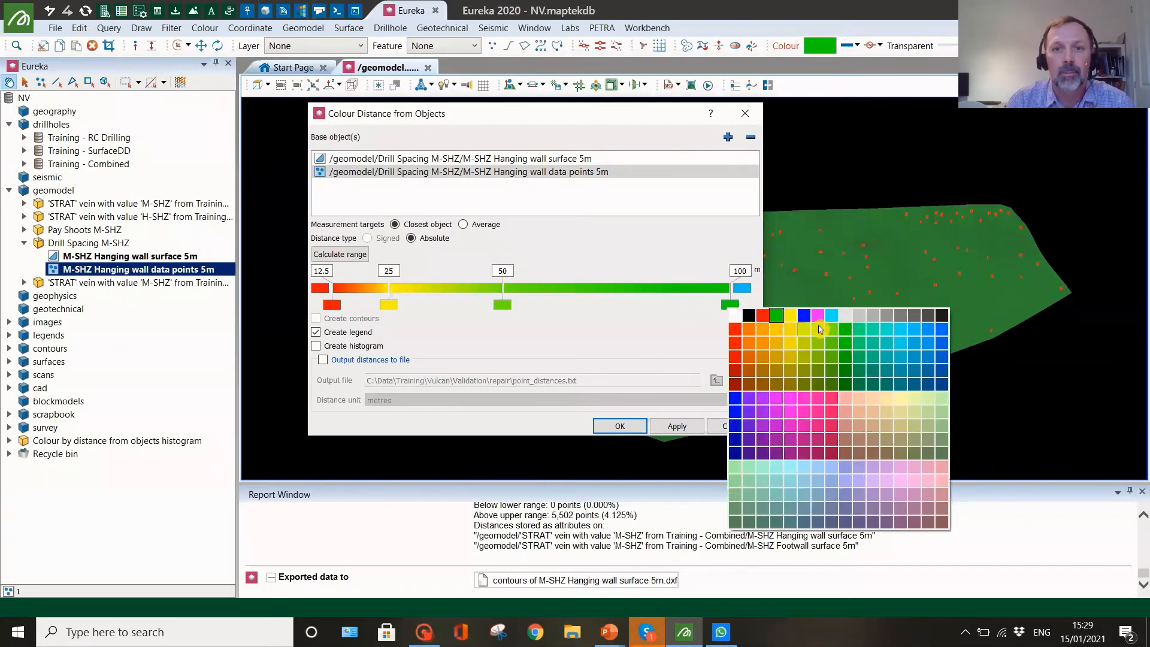
left_click(915, 337)
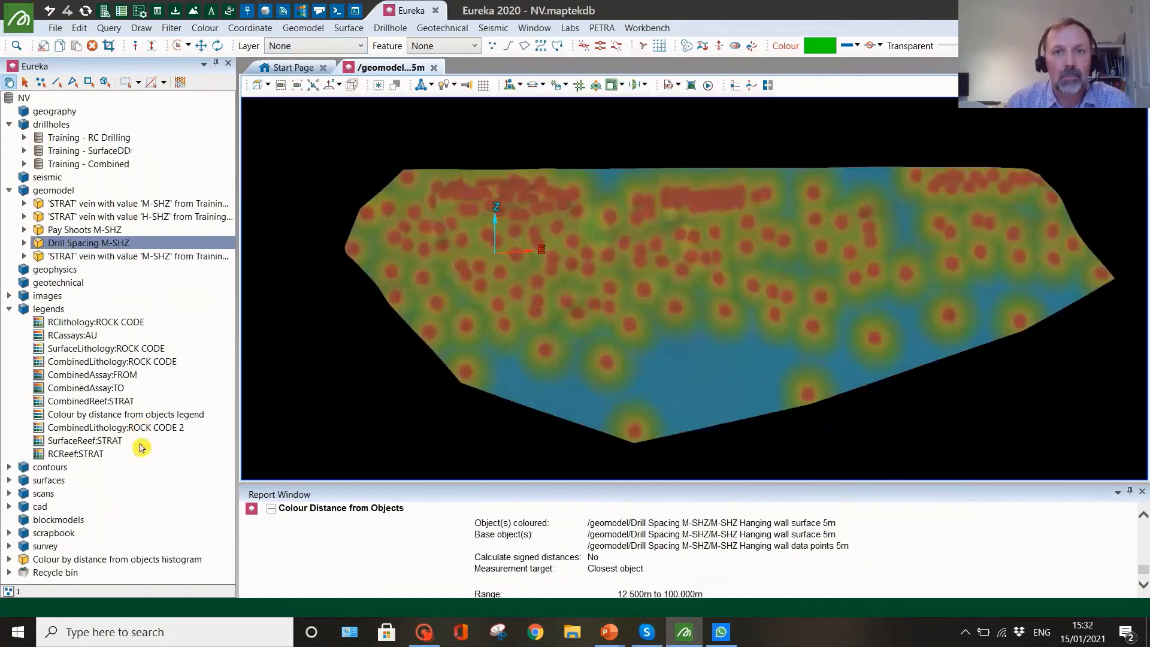
Step: Collapse the legends container and expand the Resources container inside cad
left_click(6, 309)
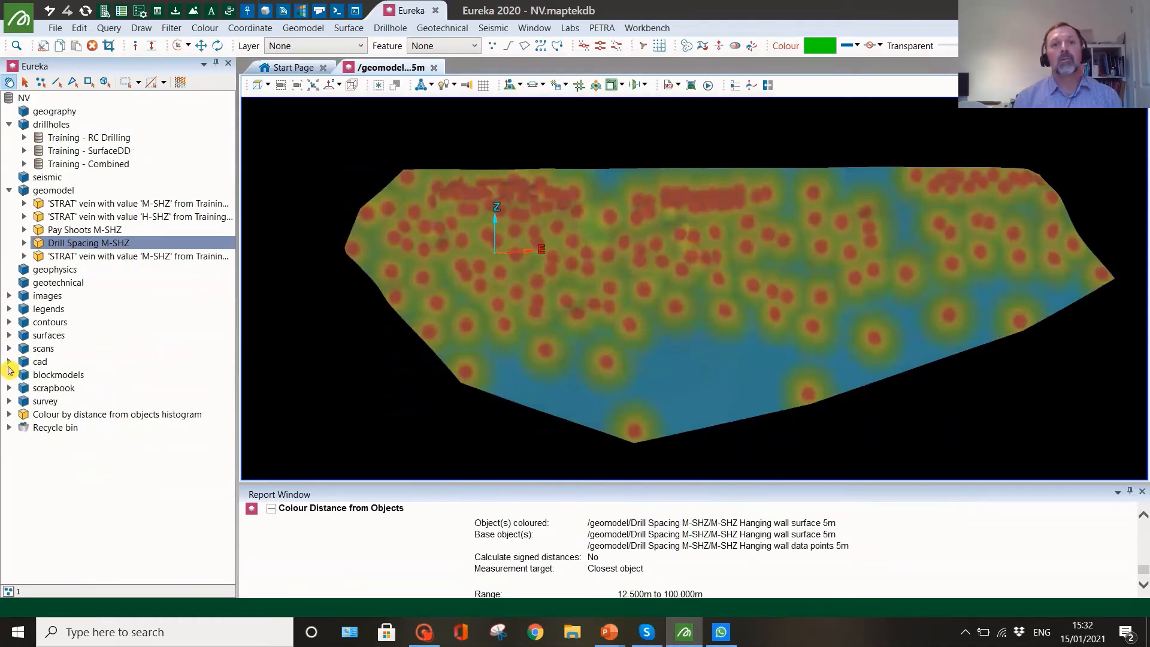
left_click(9, 364)
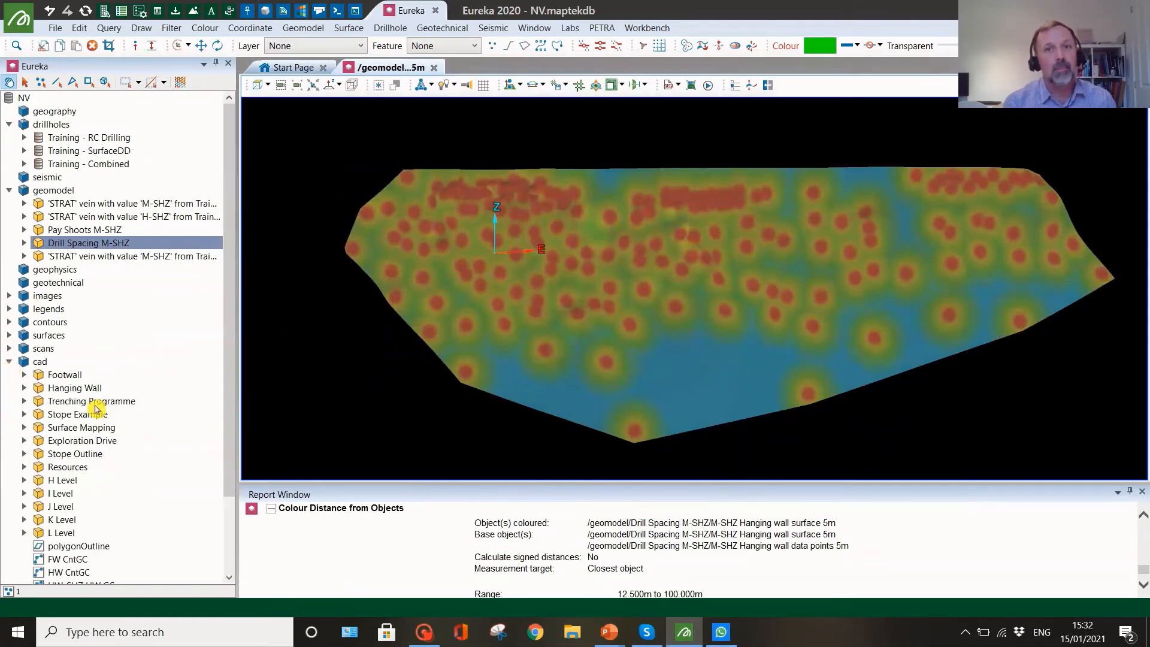
scroll(98, 405, "down", 2)
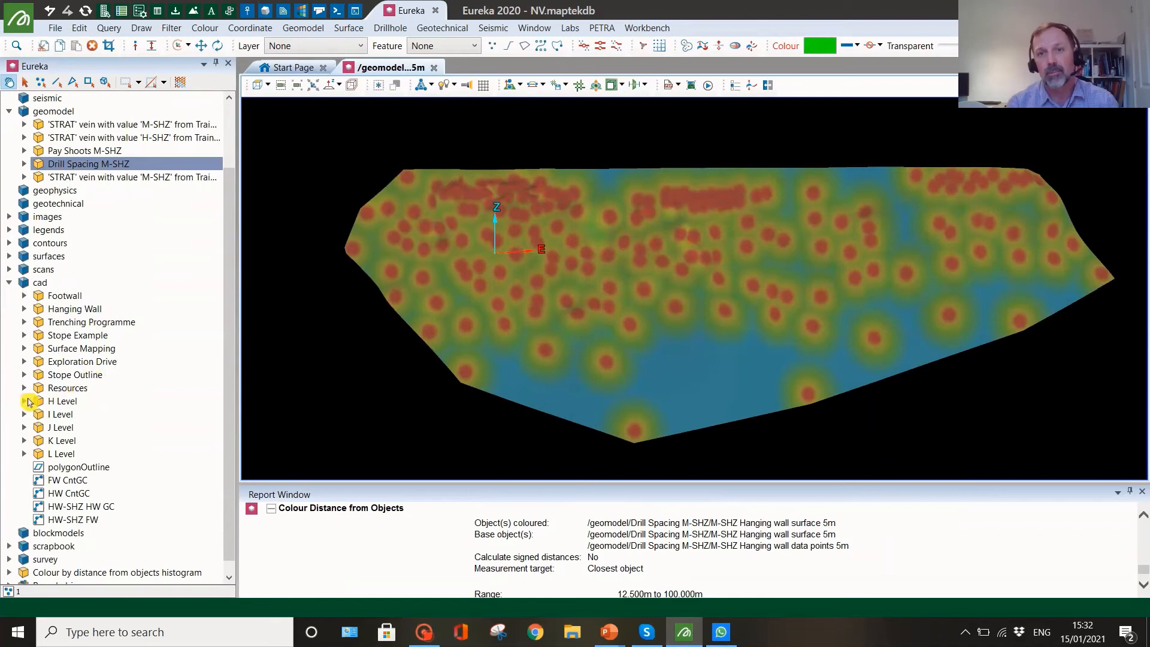
left_click(24, 389)
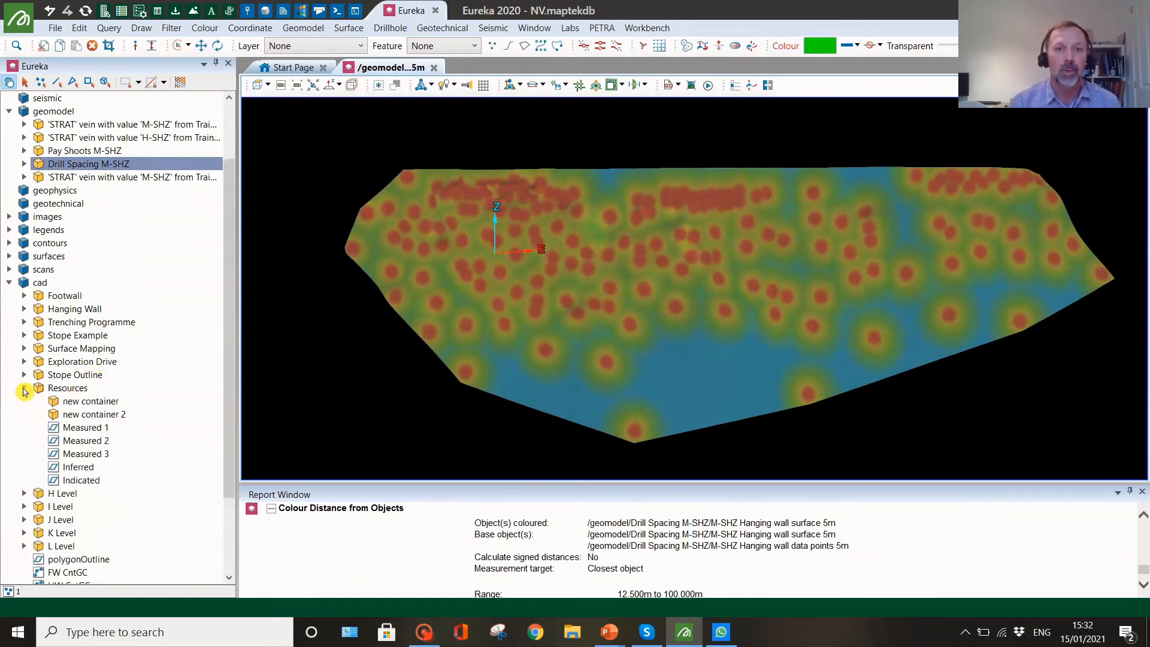
Step: Display the Measured 1, Measured 2, Measured 3, Inferred and Indicated resource outlines over the distance-coloured hanging wall surface
left_click(88, 430)
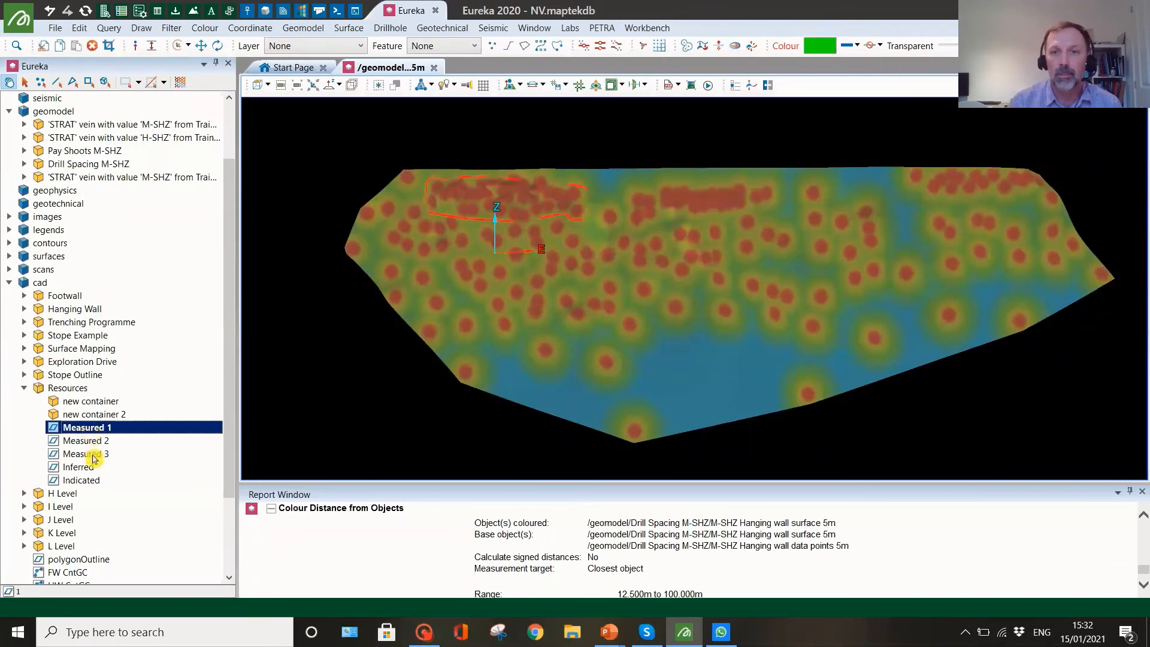
left_click(94, 443)
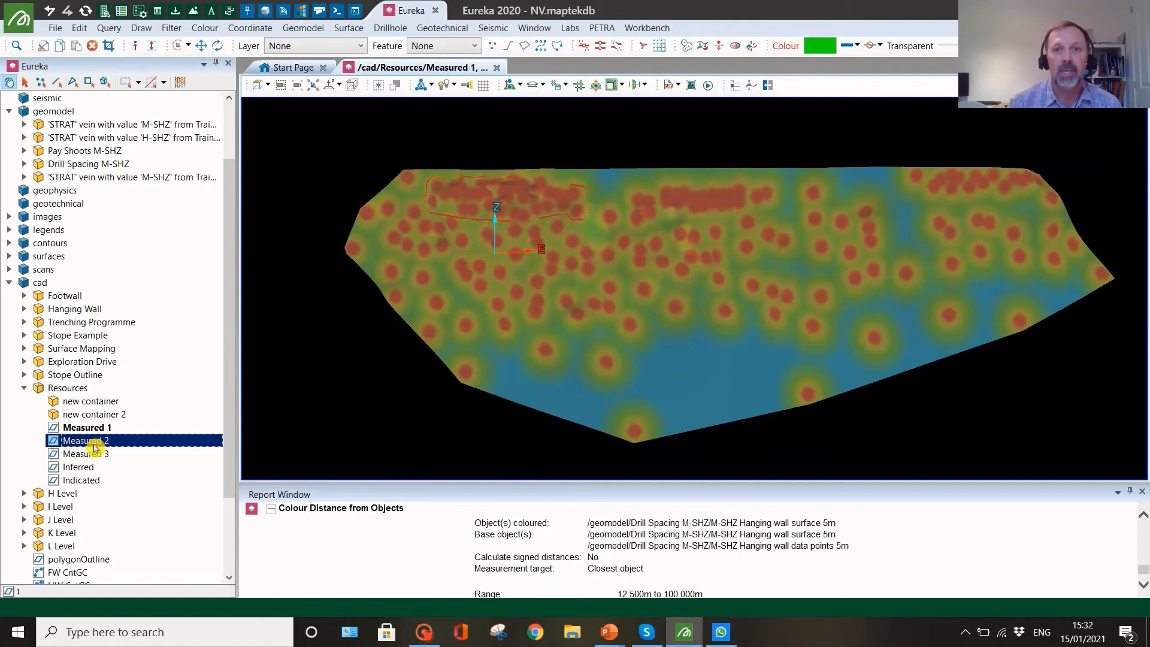
double_click(94, 444)
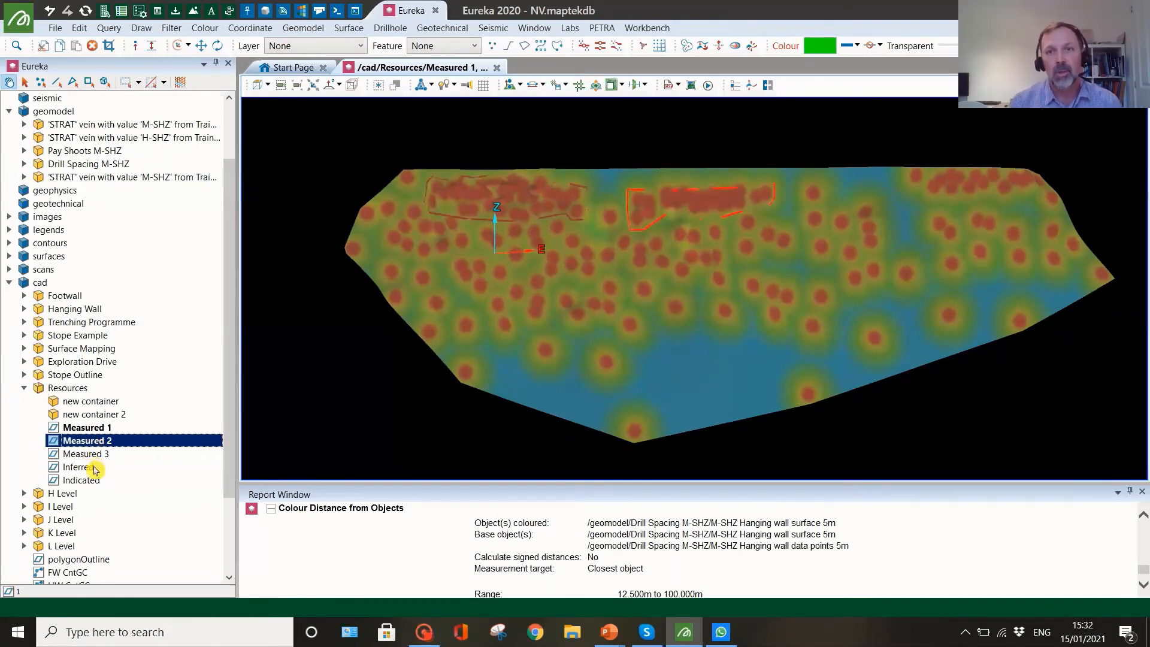
double_click(98, 457)
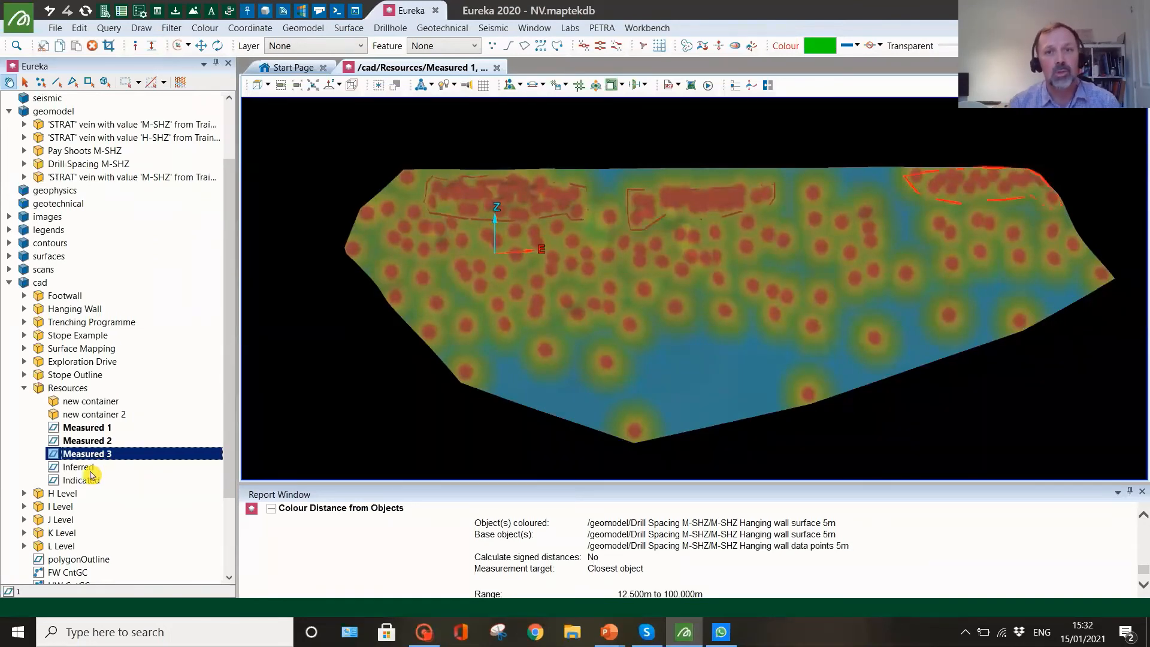
left_click(88, 470)
double_click(88, 470)
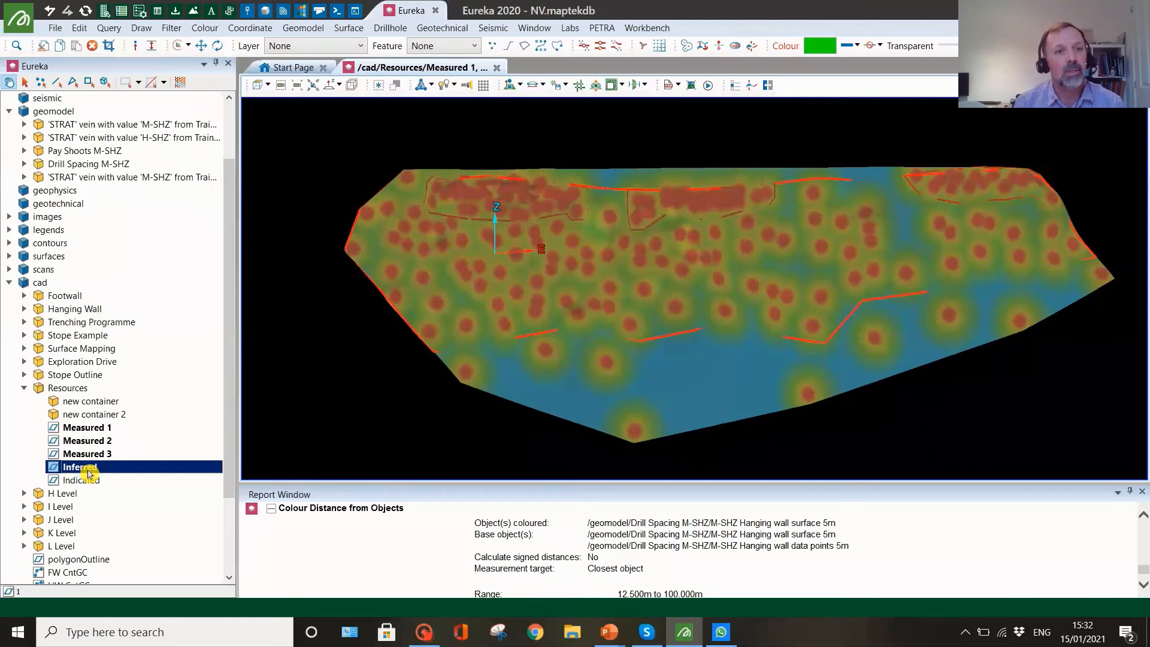
left_click(90, 483)
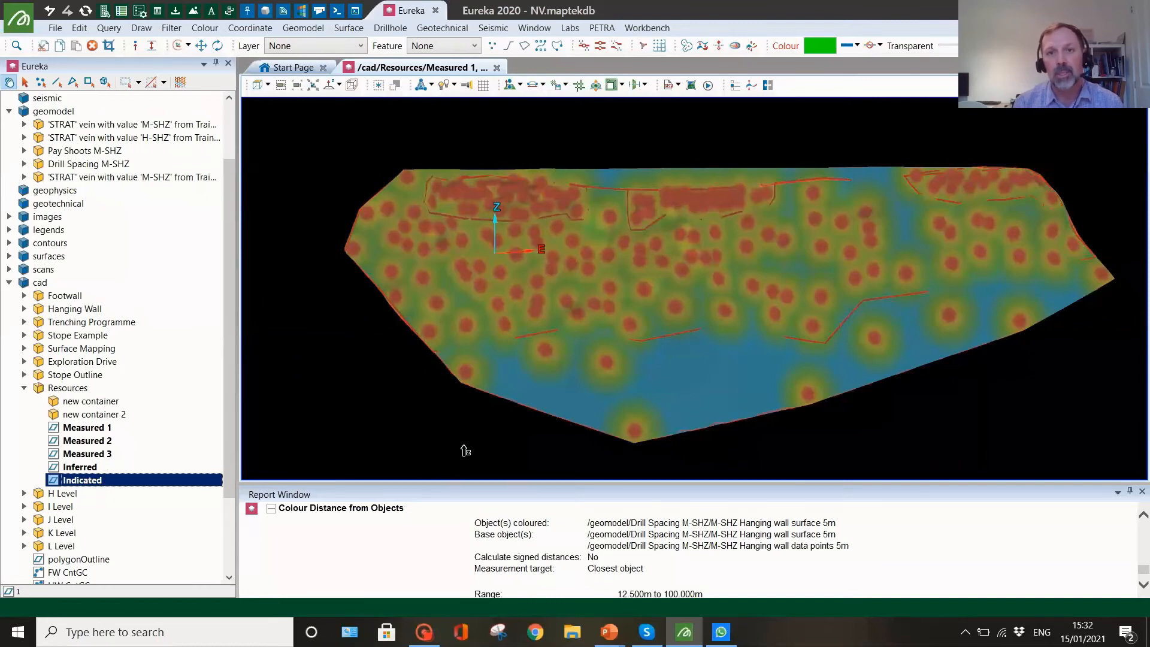
left_click_drag(452, 431, 428, 435)
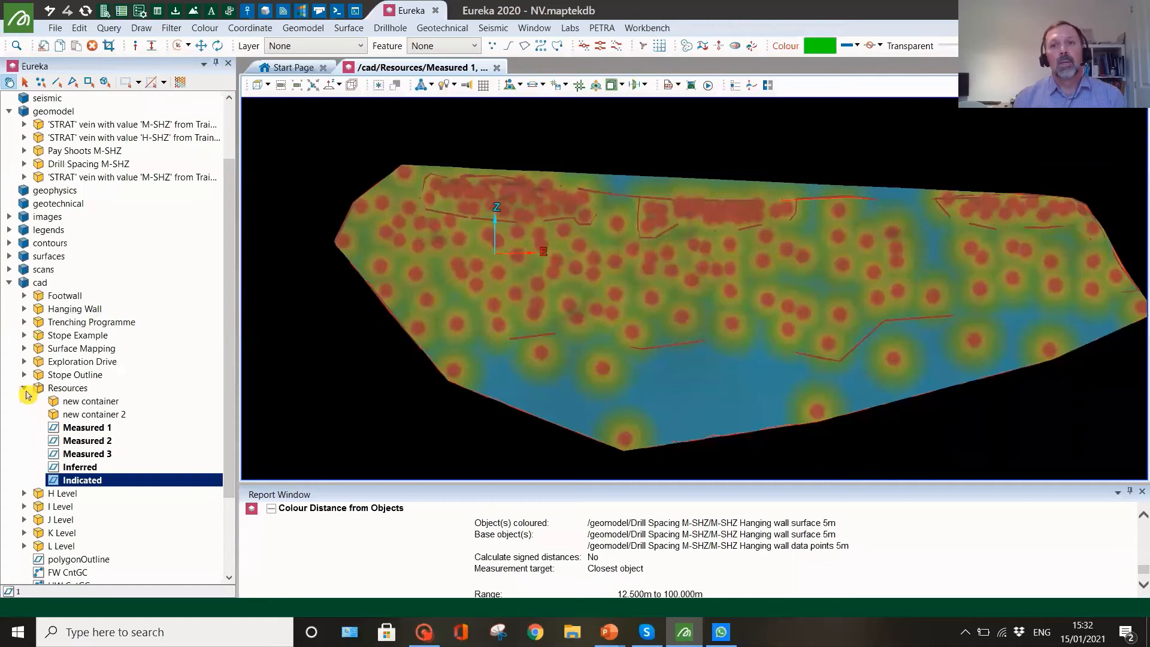
Step: Collapse the Resources, cad and Drill Spacing M-SHZ containers in the project tree
scroll(26, 394, "down", 1)
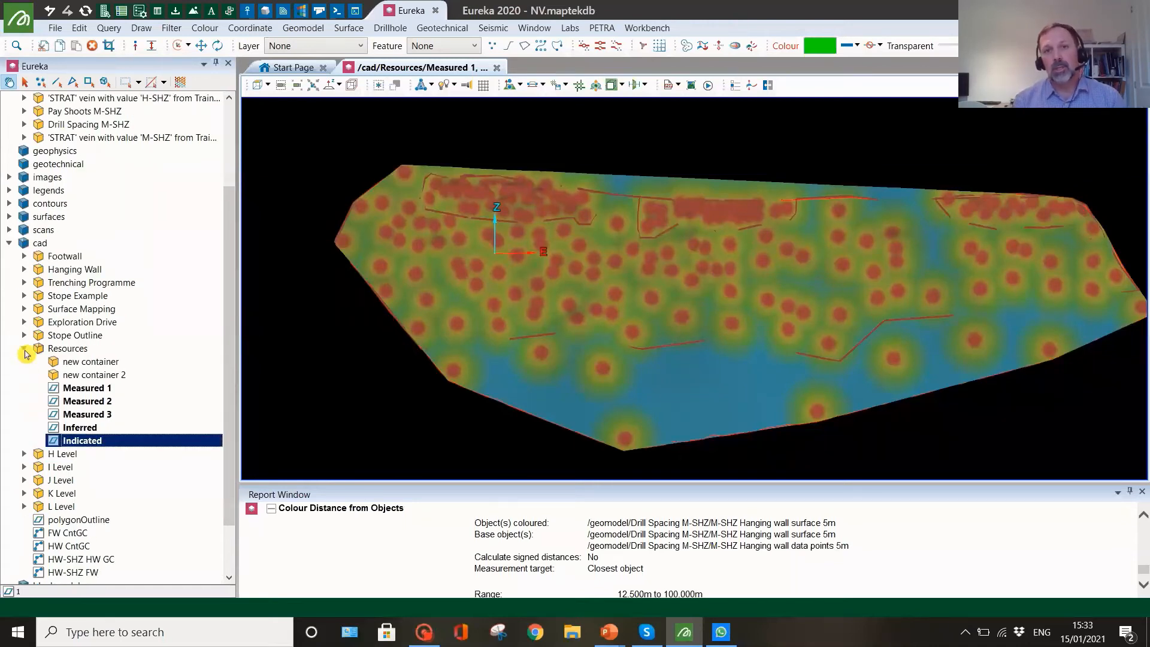
left_click(25, 350)
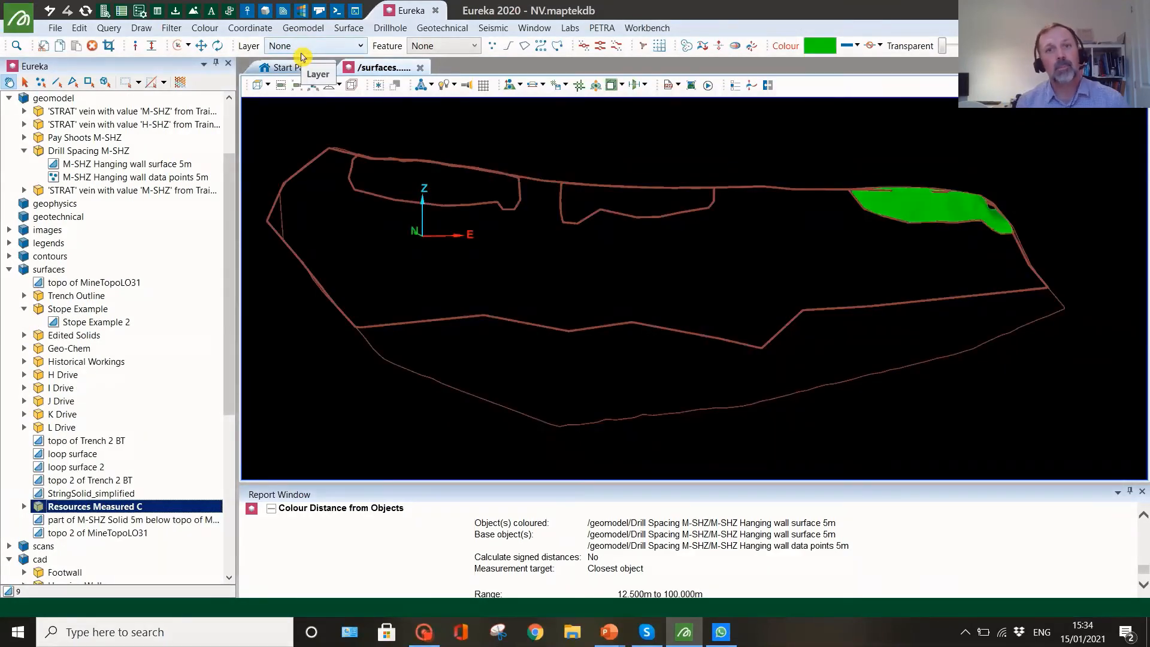
scroll(54, 336, "down", 2)
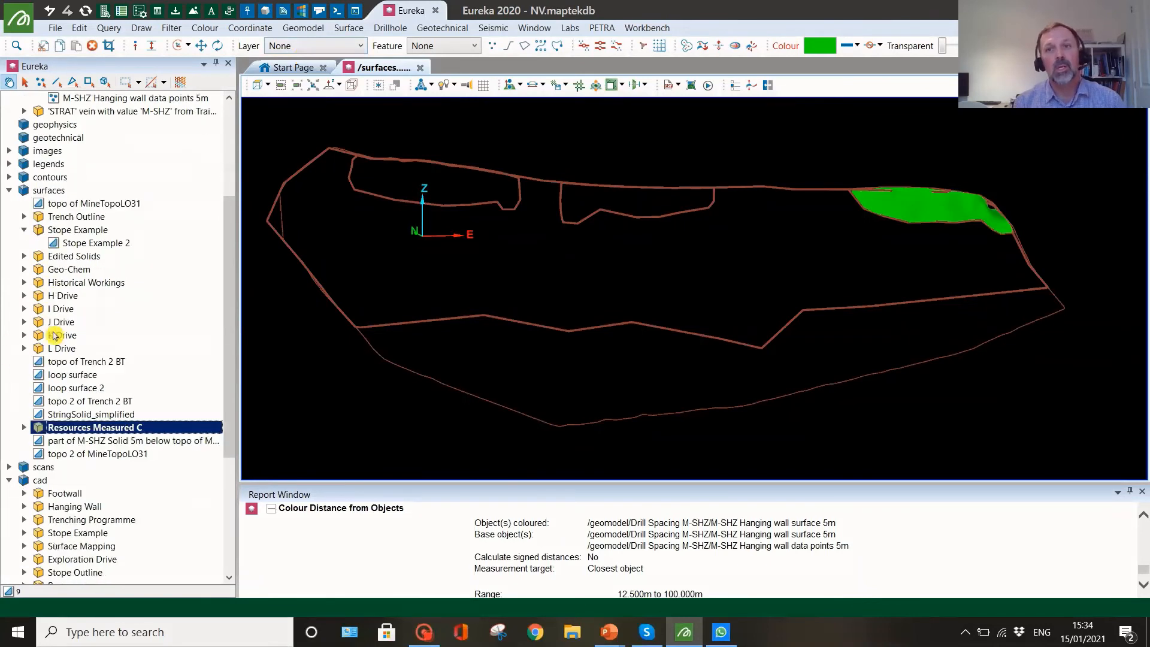
scroll(54, 336, "down", 2)
left_click(8, 402)
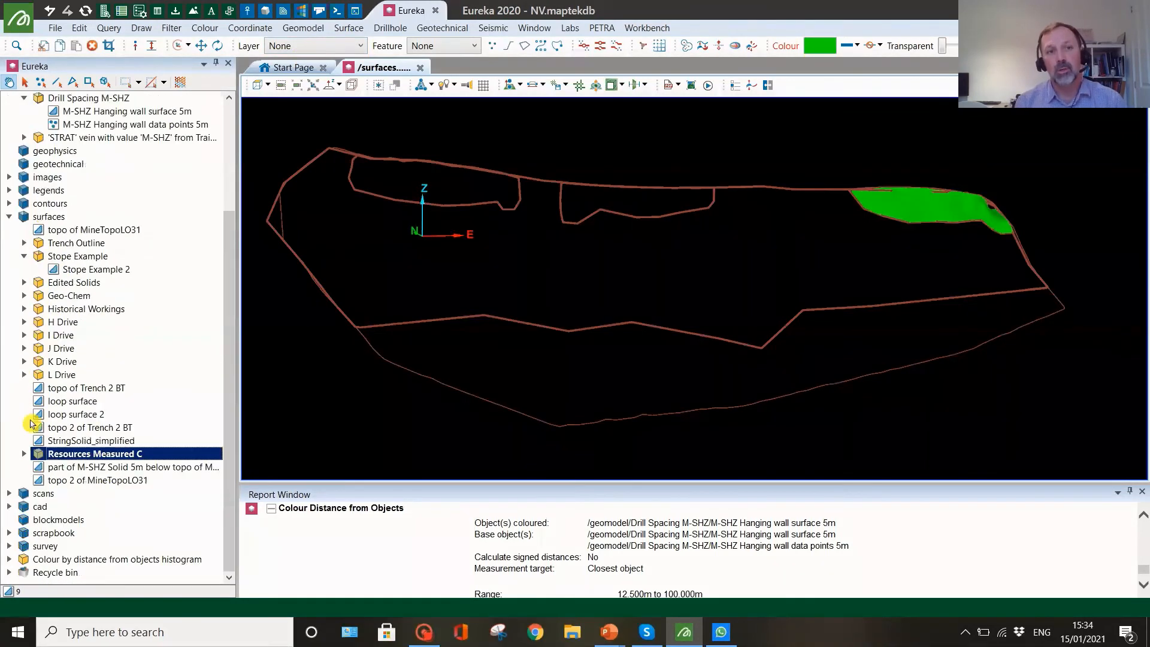
scroll(31, 423, "up", 2)
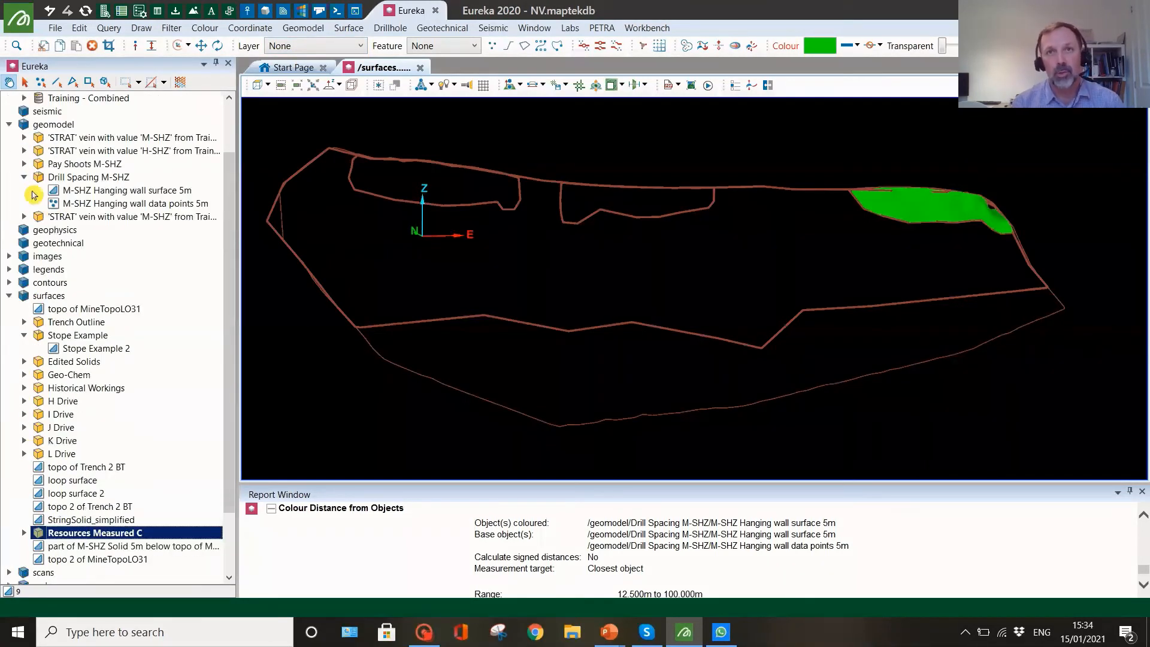
left_click(25, 178)
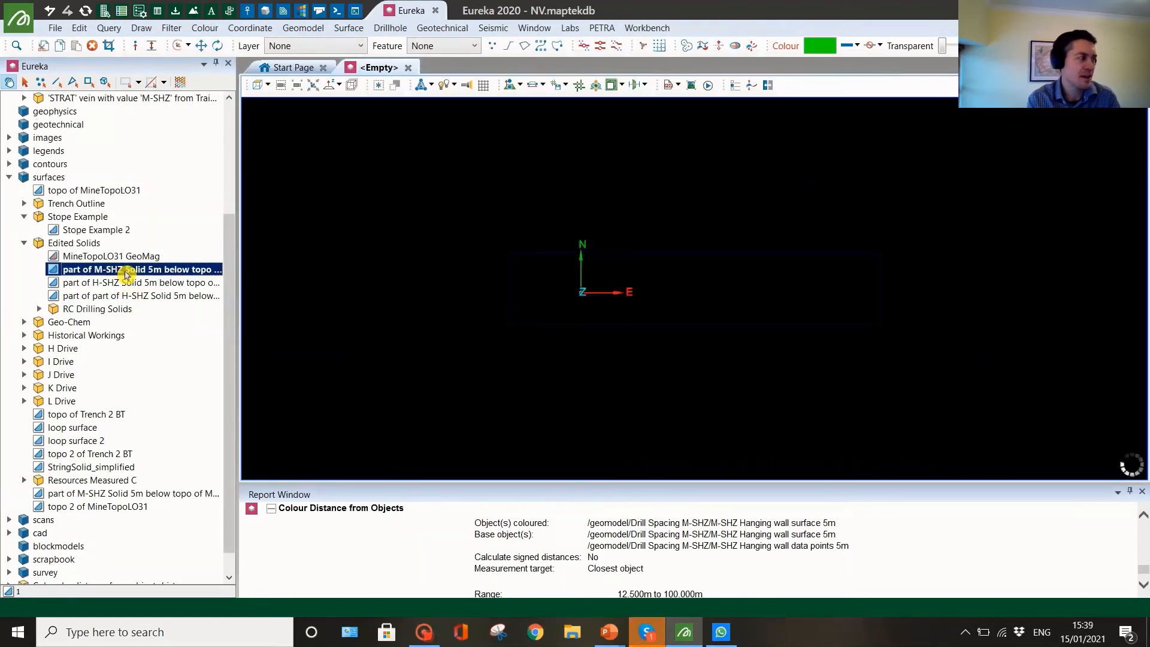
Step: Display the part of M-SHZ Solid 5m below topo from Edited Solids in the empty view
left_click_drag(128, 271, 539, 233)
scroll(602, 311, "up", 6)
left_click_drag(507, 346, 594, 284)
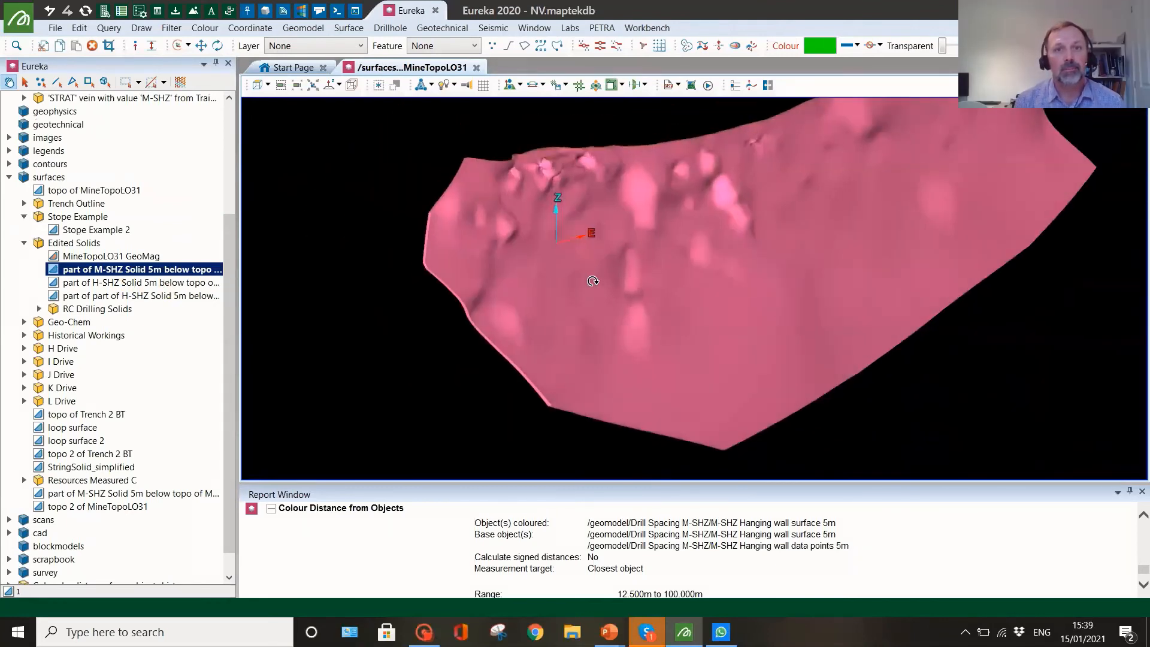
Step: Add the part of H-SHZ Solid 5m below topo to the view and examine where it intersects the M-SHZ solid
left_click(123, 284)
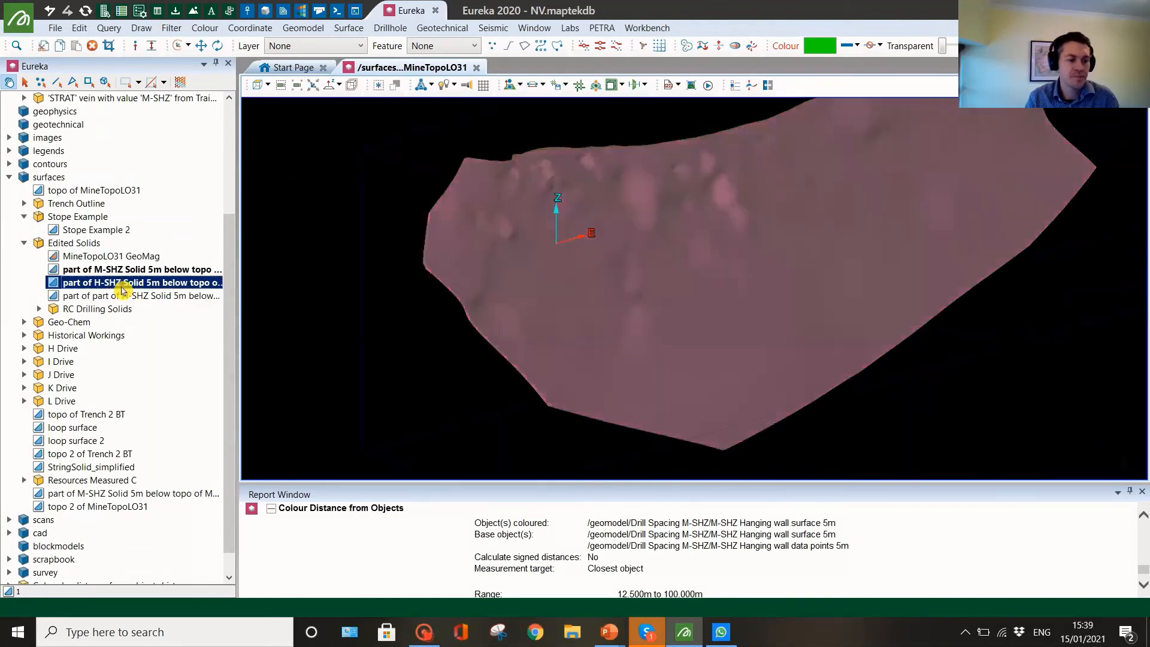
left_click_drag(592, 276, 556, 279)
scroll(649, 264, "up", 6)
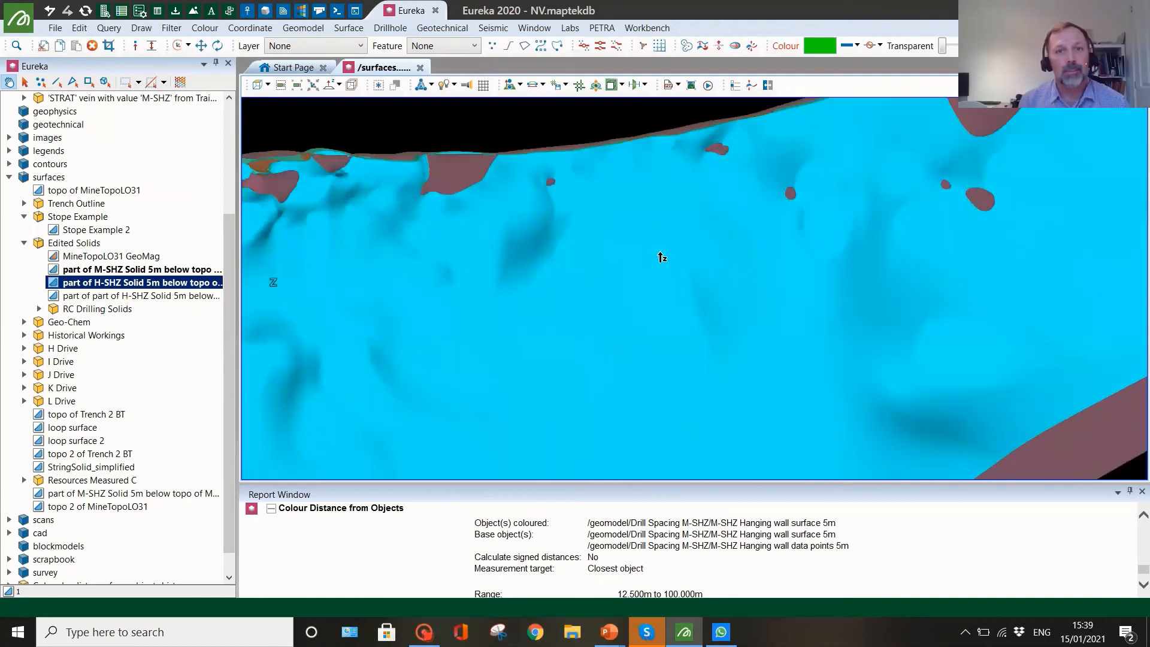
scroll(663, 256, "down", 2)
left_click_drag(670, 258, 564, 287)
scroll(649, 263, "down", 3)
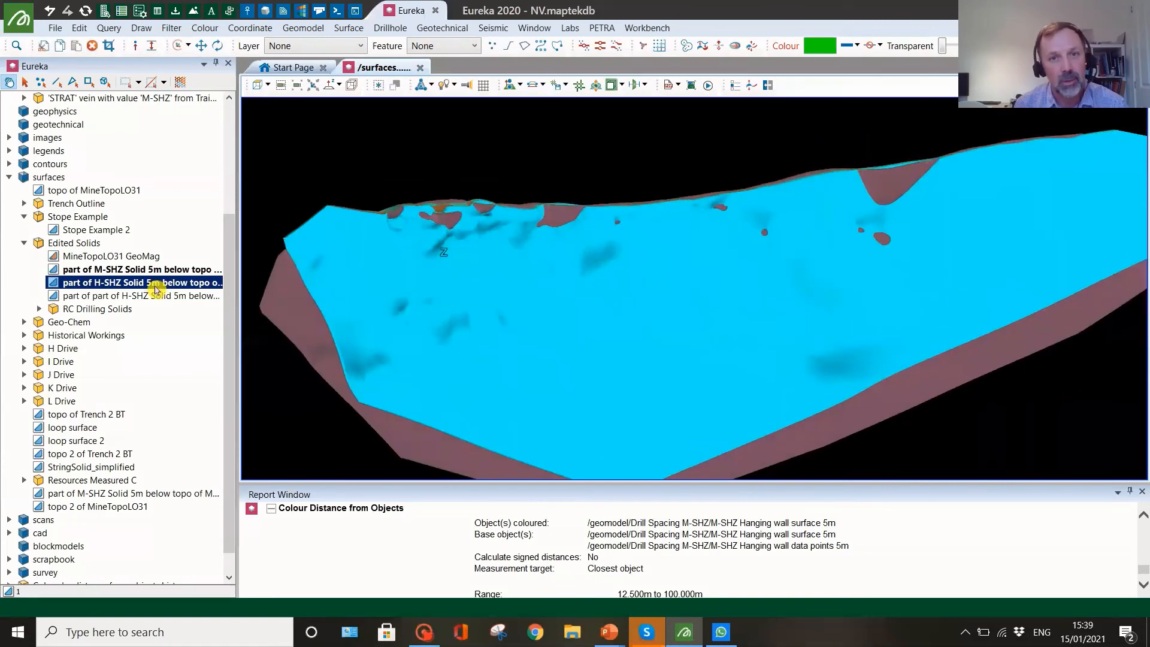
Step: Expand the 'STRAT' M-SHZ vein container and show its Hanging wall surface 5m, instead of the Footwall surface 5m, with the two solids
scroll(165, 277, "up", 2)
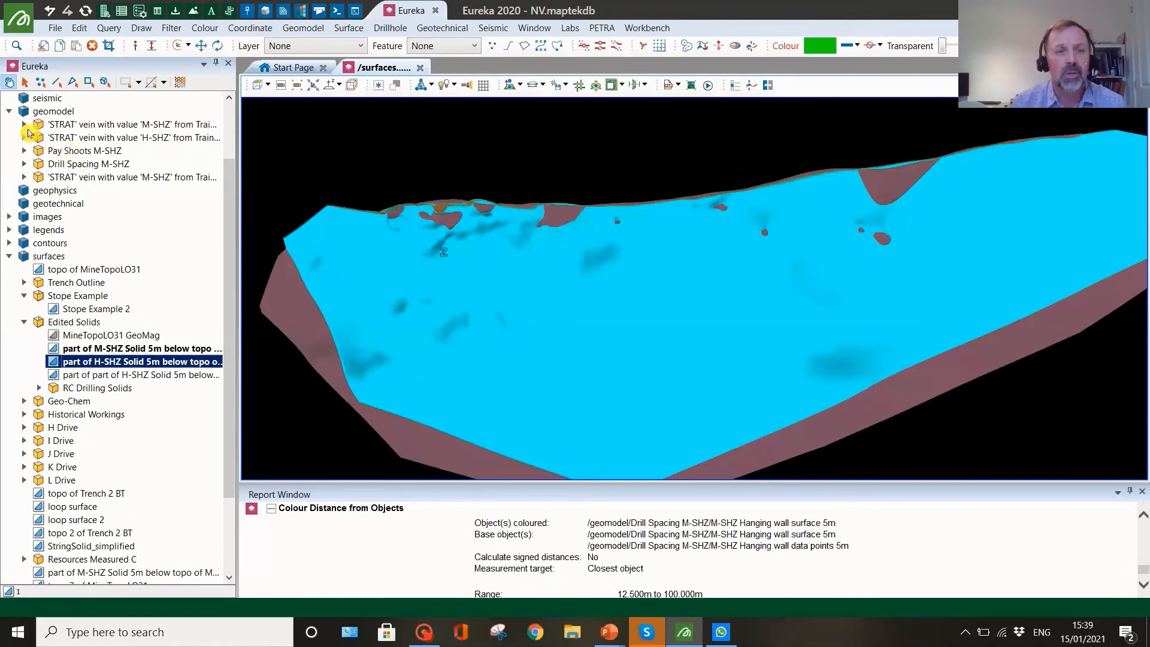
left_click(24, 125)
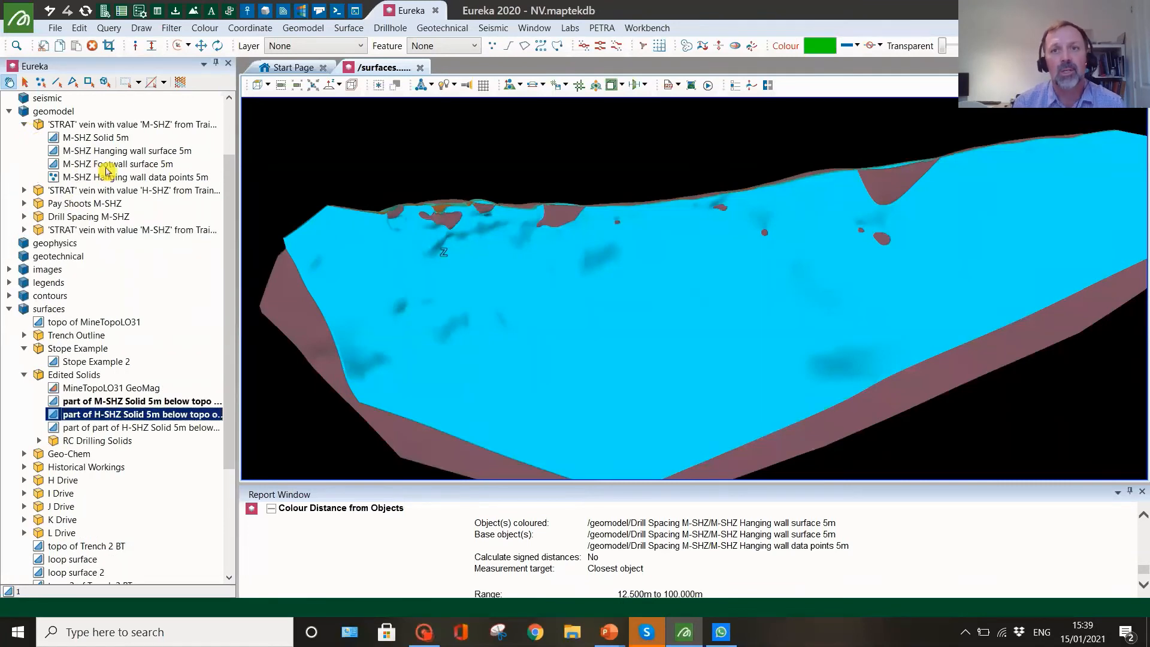
left_click(116, 164)
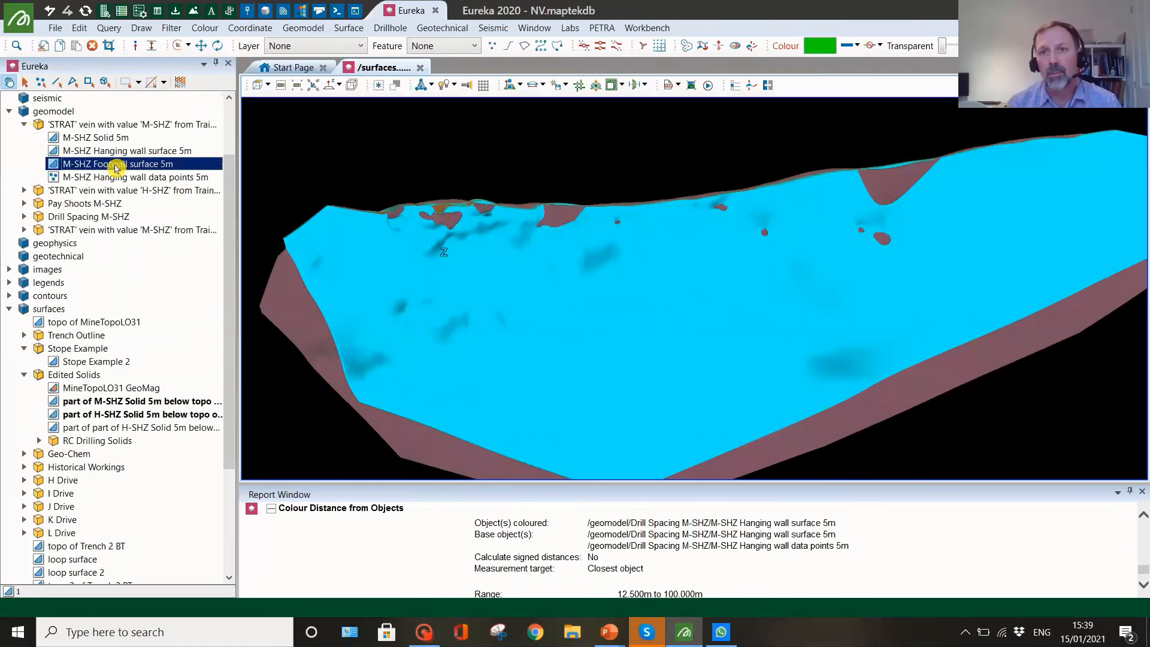
double_click(115, 166)
left_click_drag(356, 302, 402, 282)
left_click(91, 163)
left_click(92, 150)
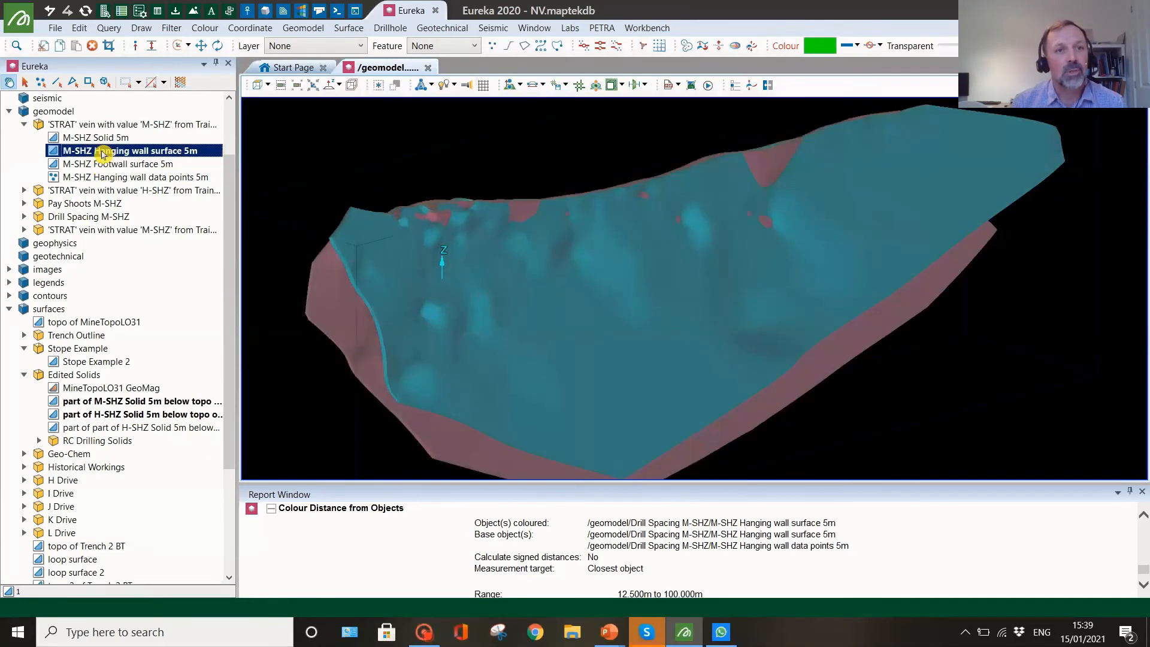
left_click_drag(341, 258, 310, 260)
scroll(434, 273, "up", 2)
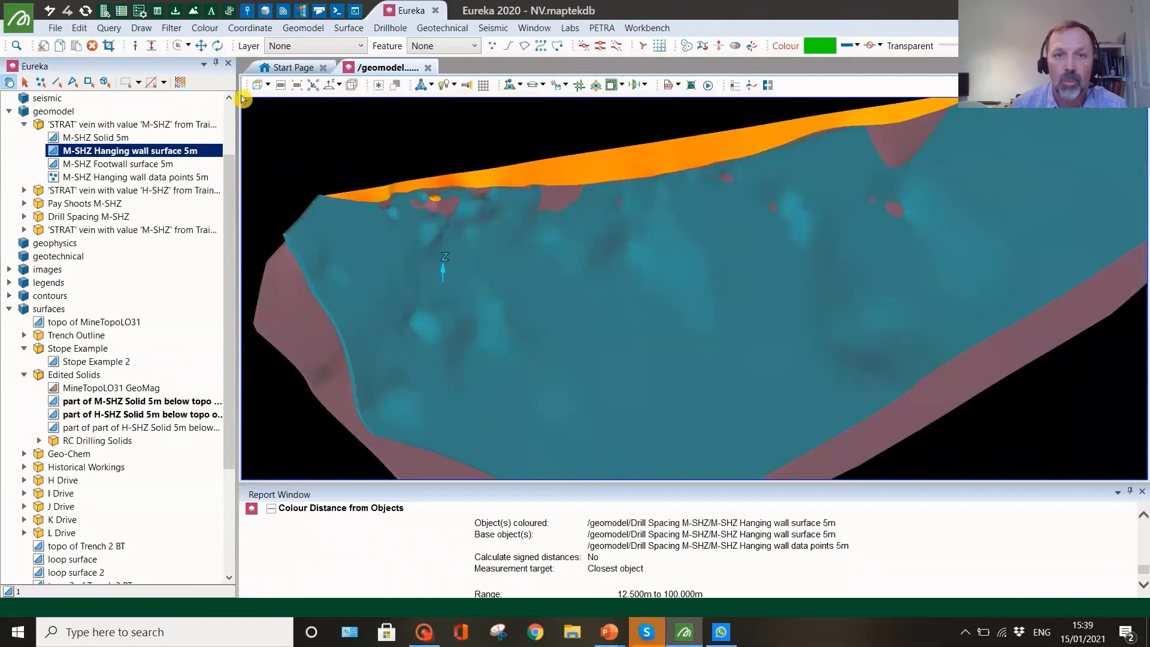
Step: Set up a Combination Surface operation with surface type Solid and topography and combination type Keep solid above
left_click(349, 28)
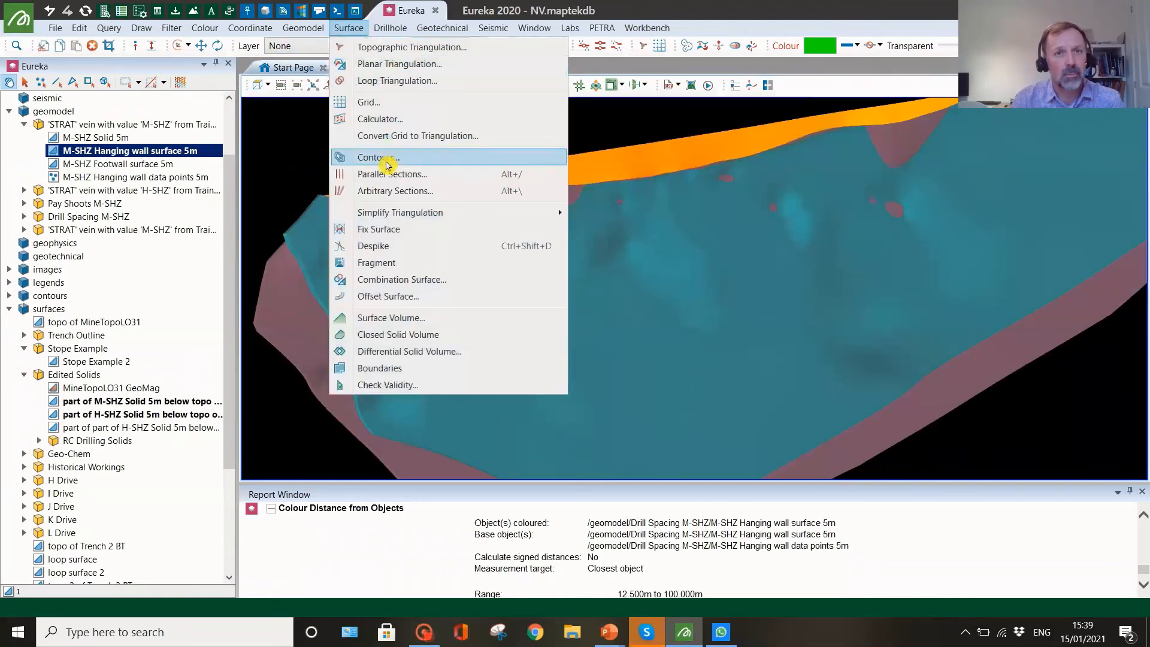
mouse_move(388, 210)
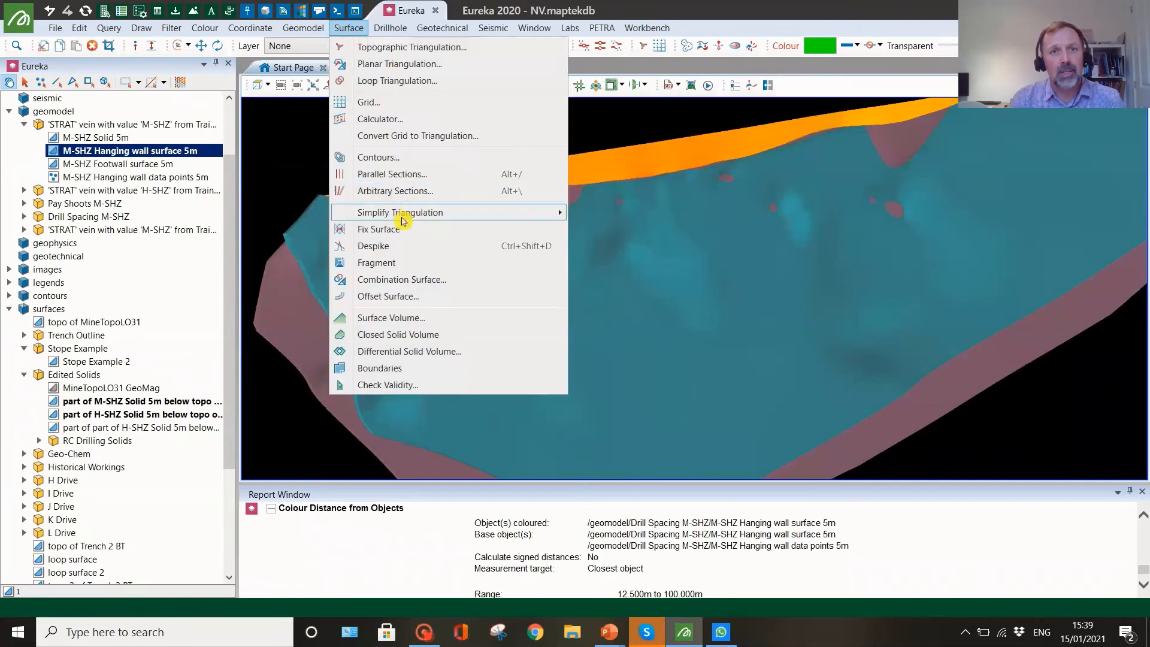
left_click(401, 280)
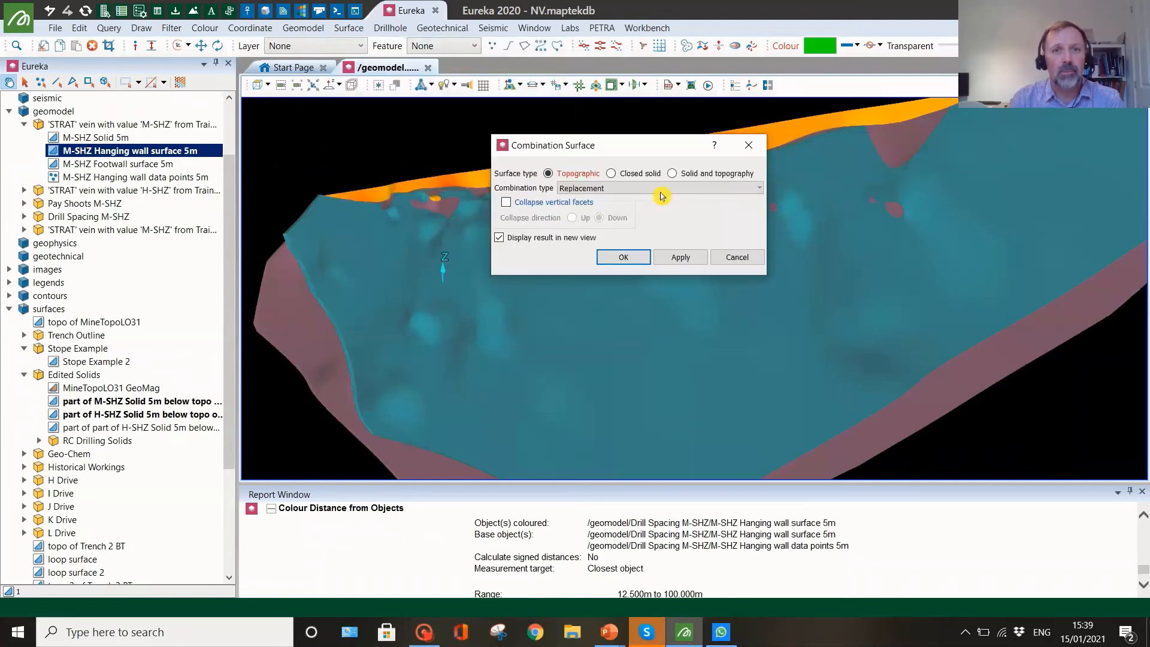
left_click(672, 174)
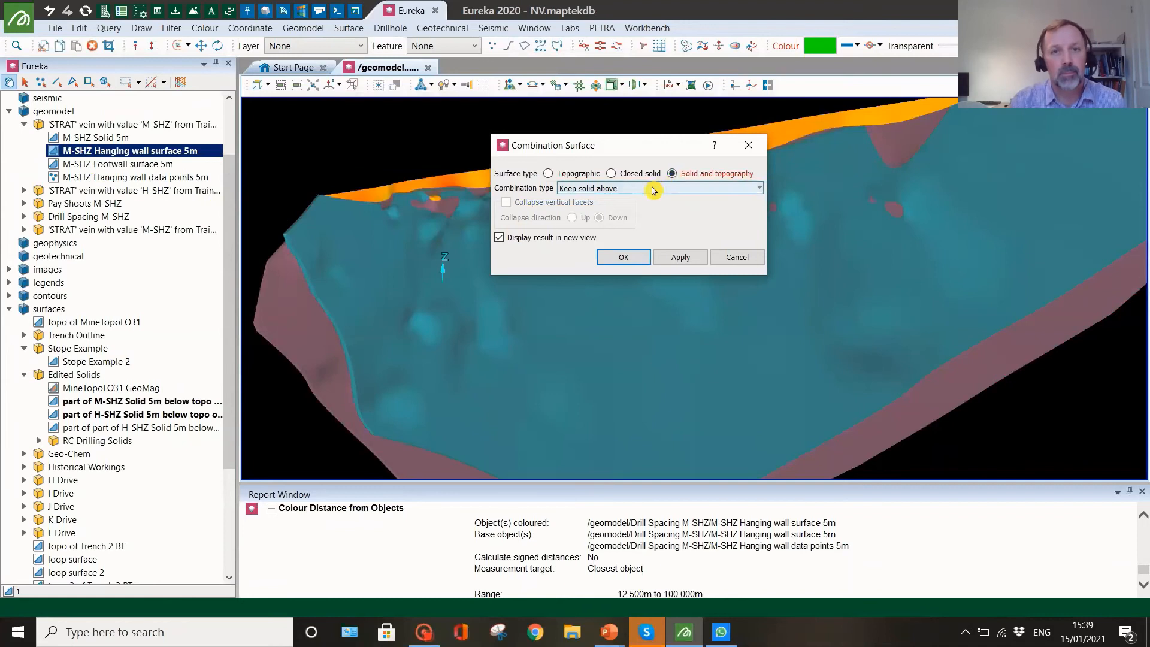
left_click(654, 188)
left_click(643, 200)
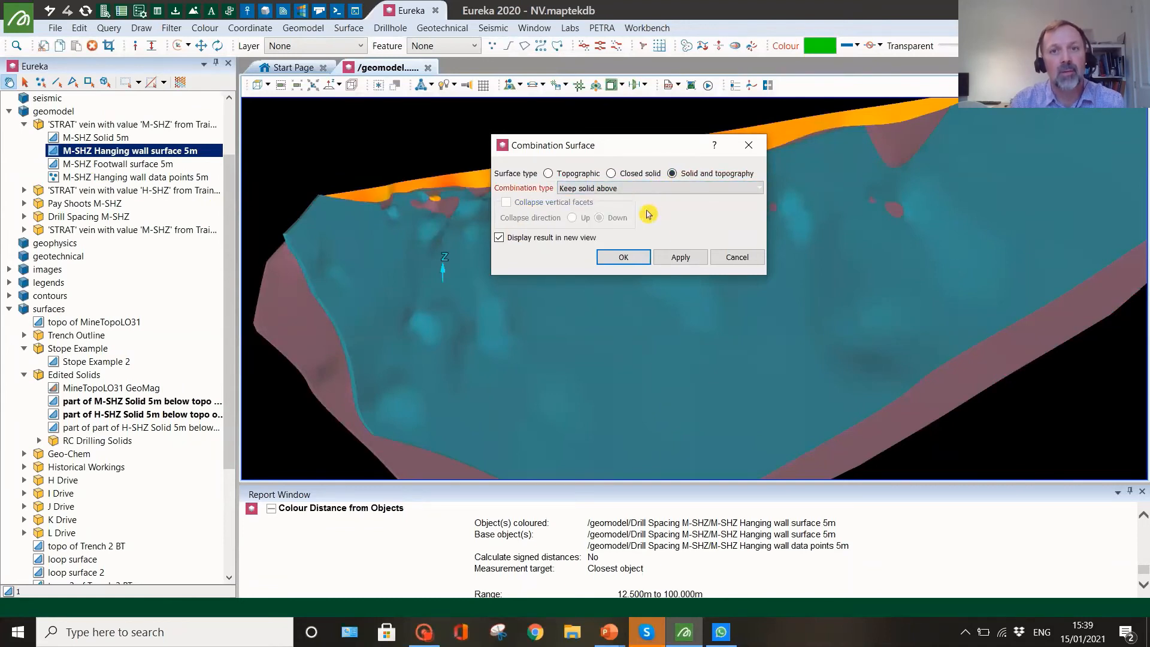
left_click_drag(673, 145, 758, 145)
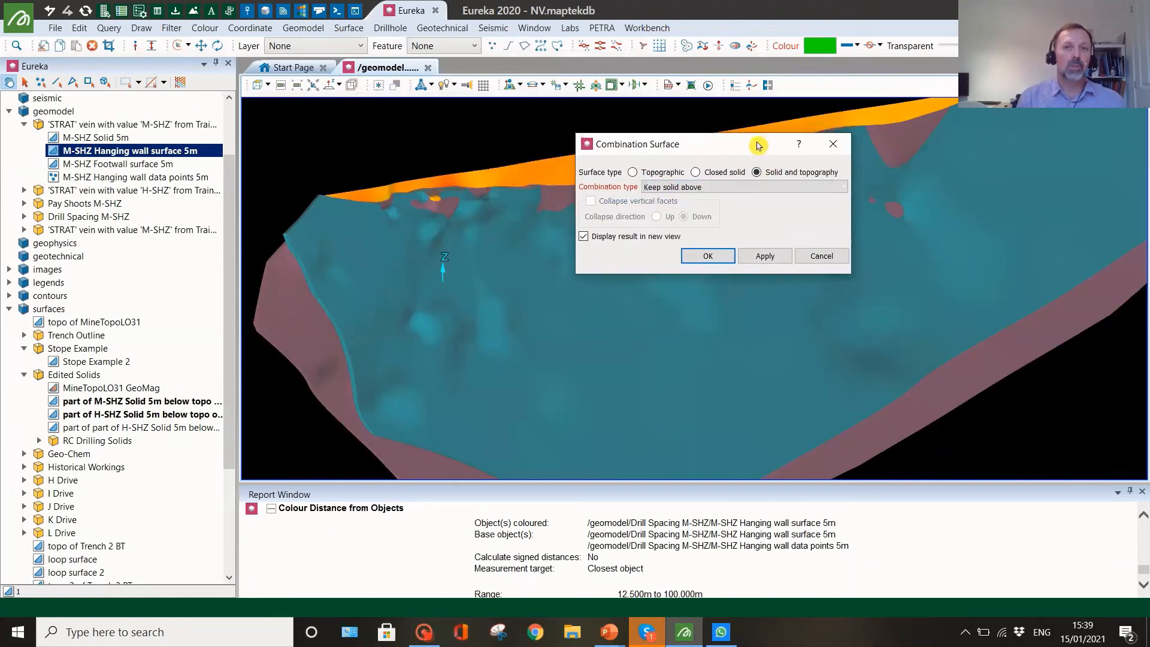
Step: Cut the part of H-SHZ Solid 5m below topo, using M-SHZ Hanging wall surface 5m as the topography surface, with the result in a new view
left_click(179, 417, "ctrl")
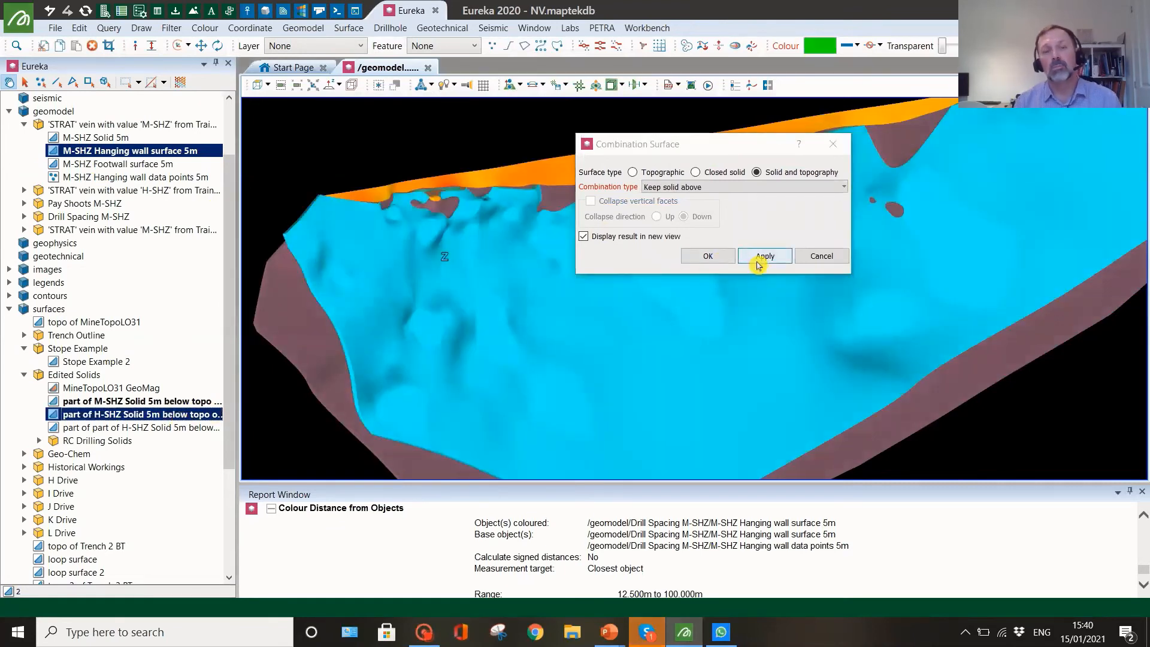
left_click(758, 257)
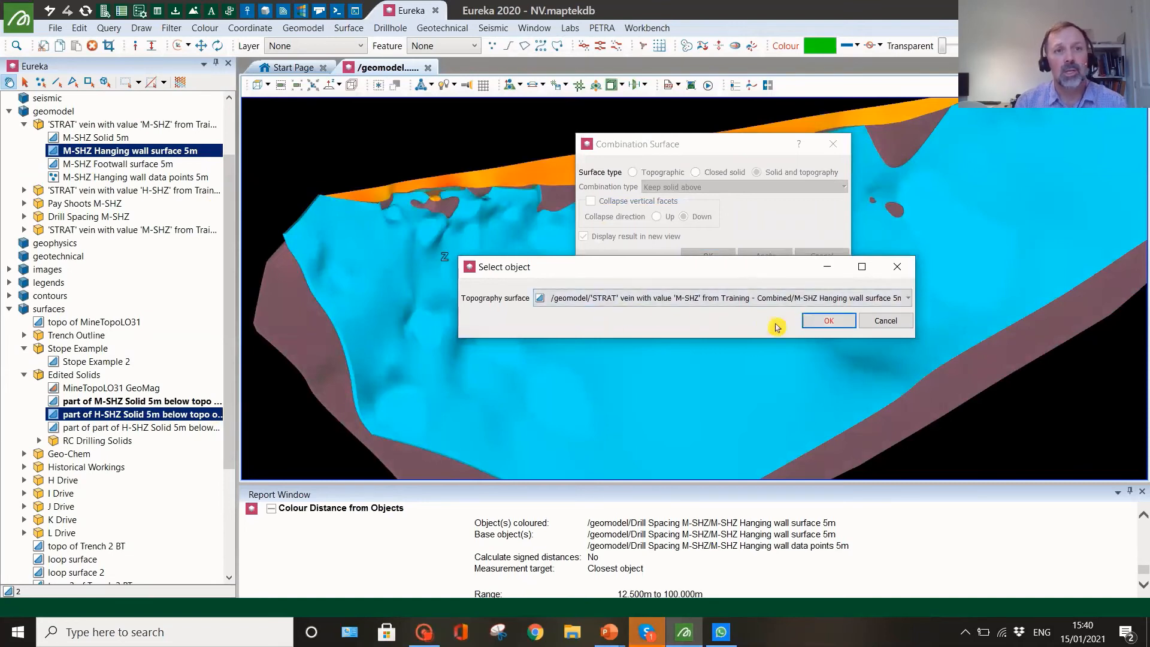
left_click(818, 326)
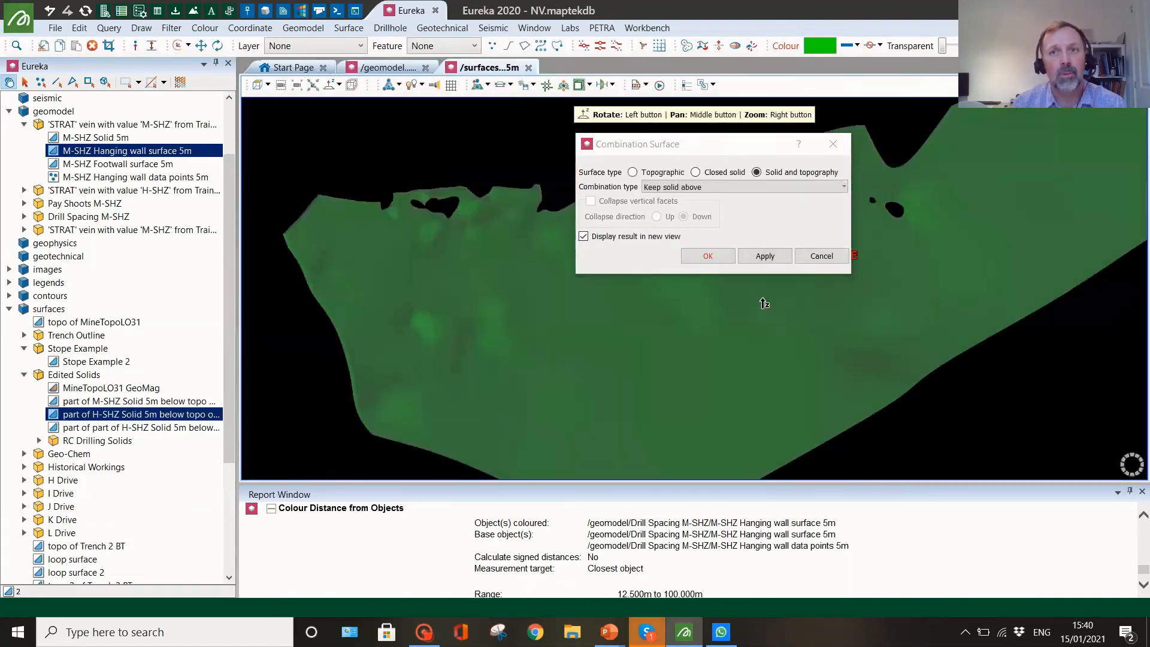
left_click(836, 151)
Step: Examine the trimmed H-SHZ solid from several angles, especially its upper edge and the holes cut by the M-SHZ hanging wall
left_click_drag(588, 282, 564, 266)
scroll(800, 207, "up", 2)
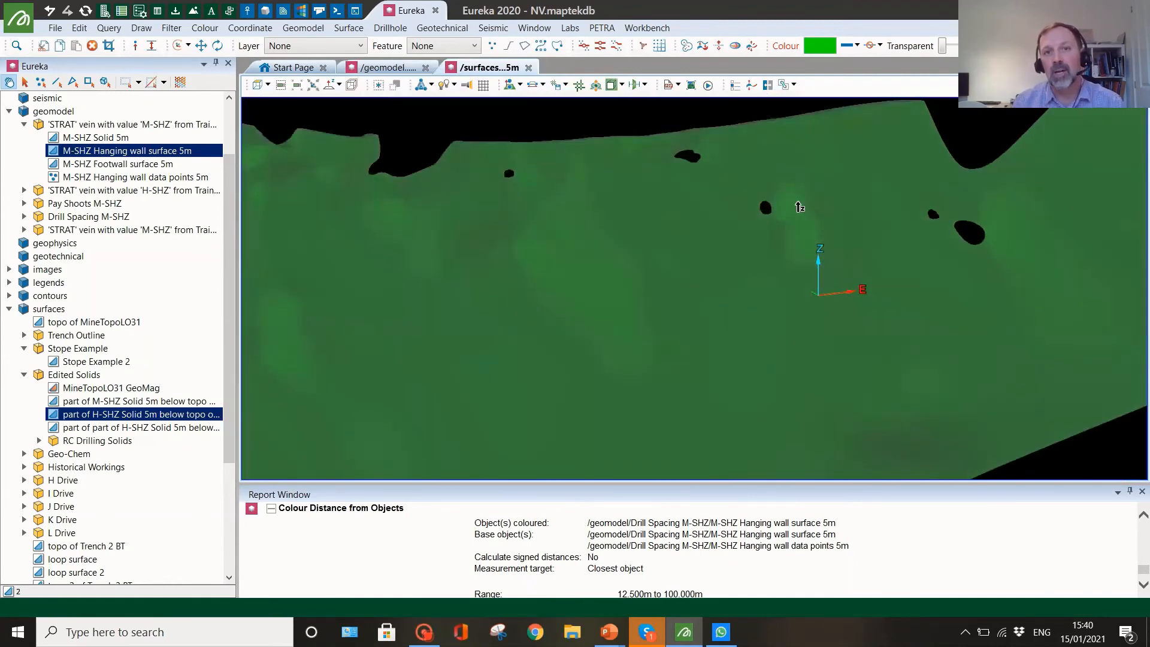
scroll(910, 211, "down", 3)
left_click_drag(910, 212, 829, 244)
scroll(496, 204, "up", 5)
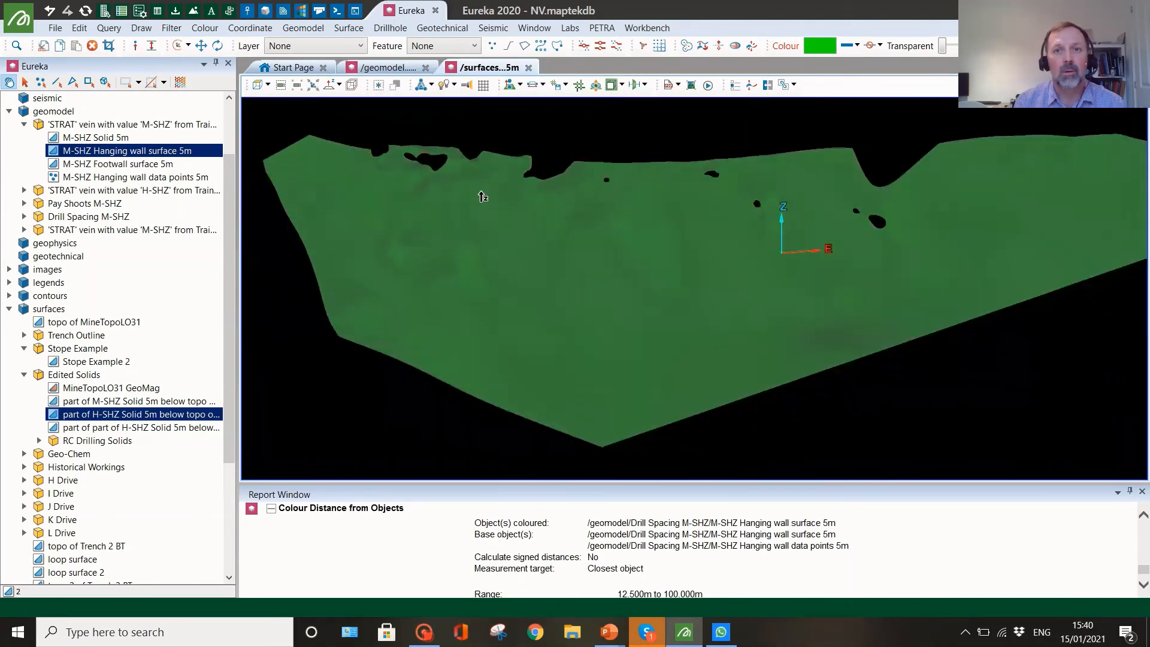
scroll(482, 198, "down", 2)
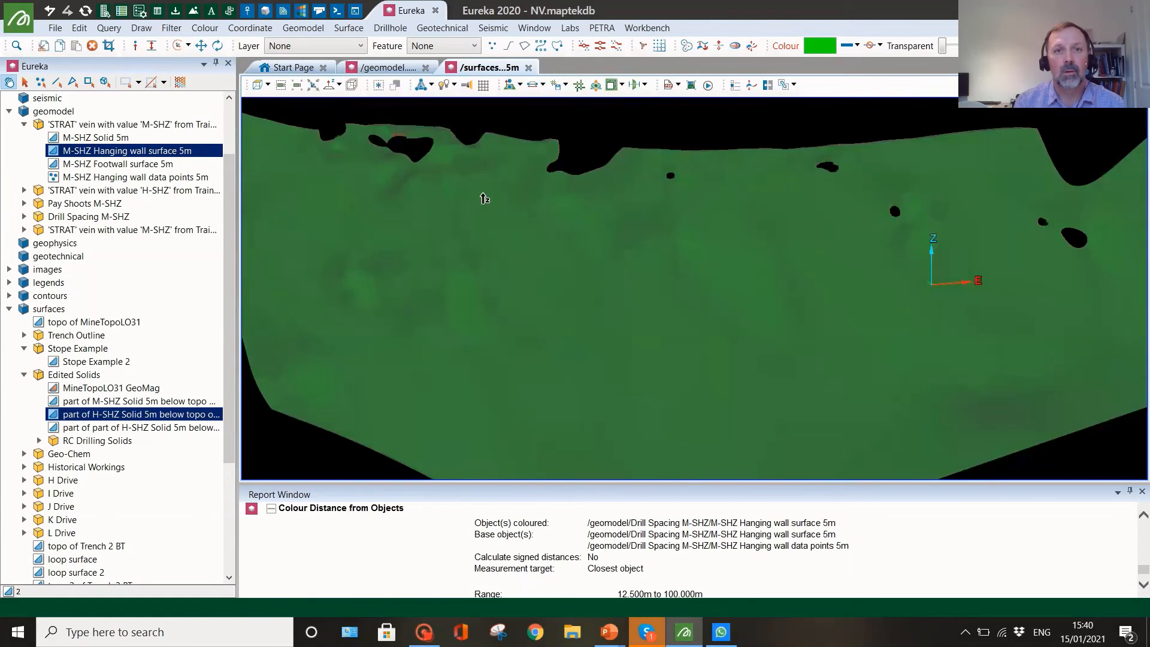
left_click_drag(455, 233, 487, 229)
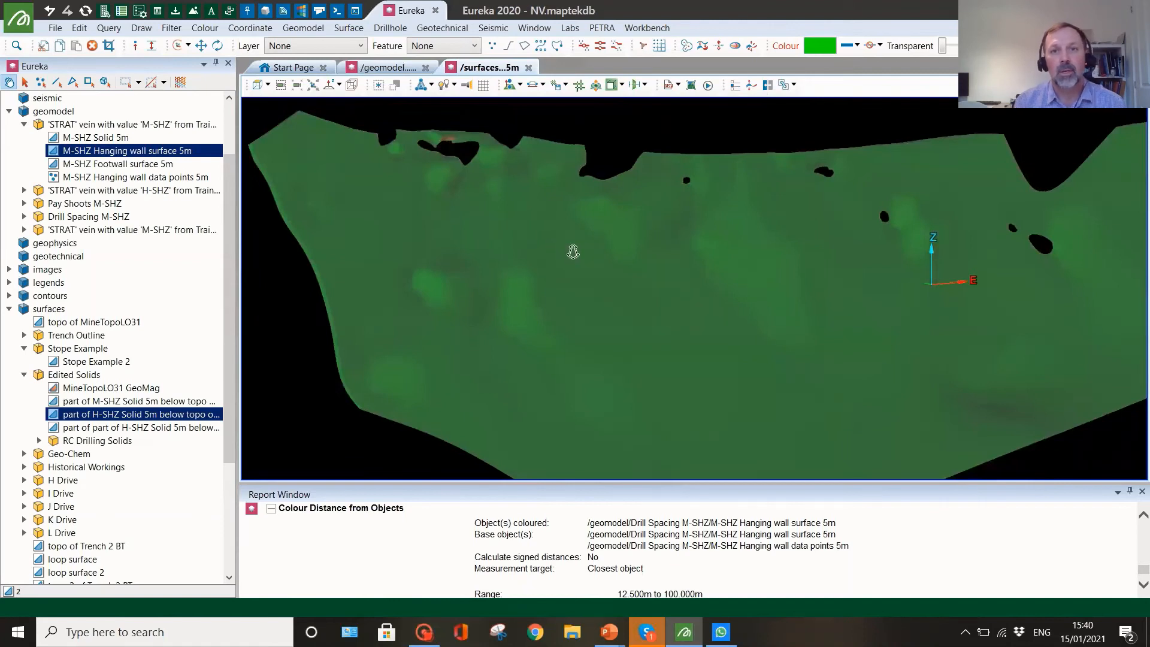
Step: Run the Close operation on the trimmed H-SHZ solid to check whether it is a closed solid
right_click(574, 252)
mouse_move(635, 363)
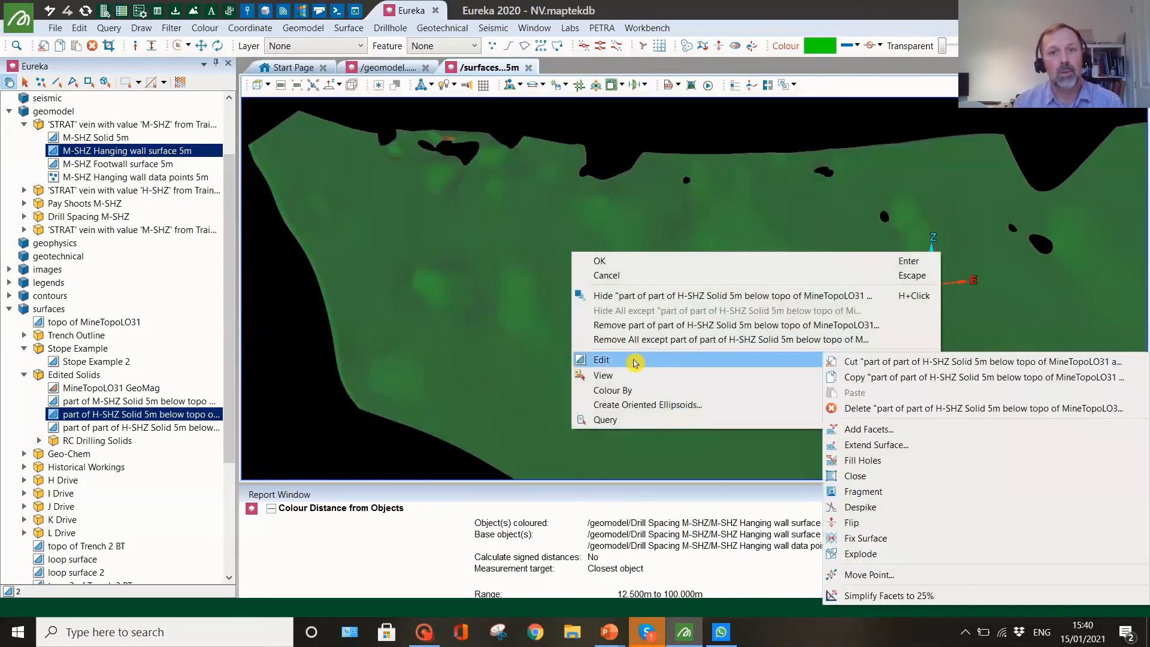
left_click(863, 475)
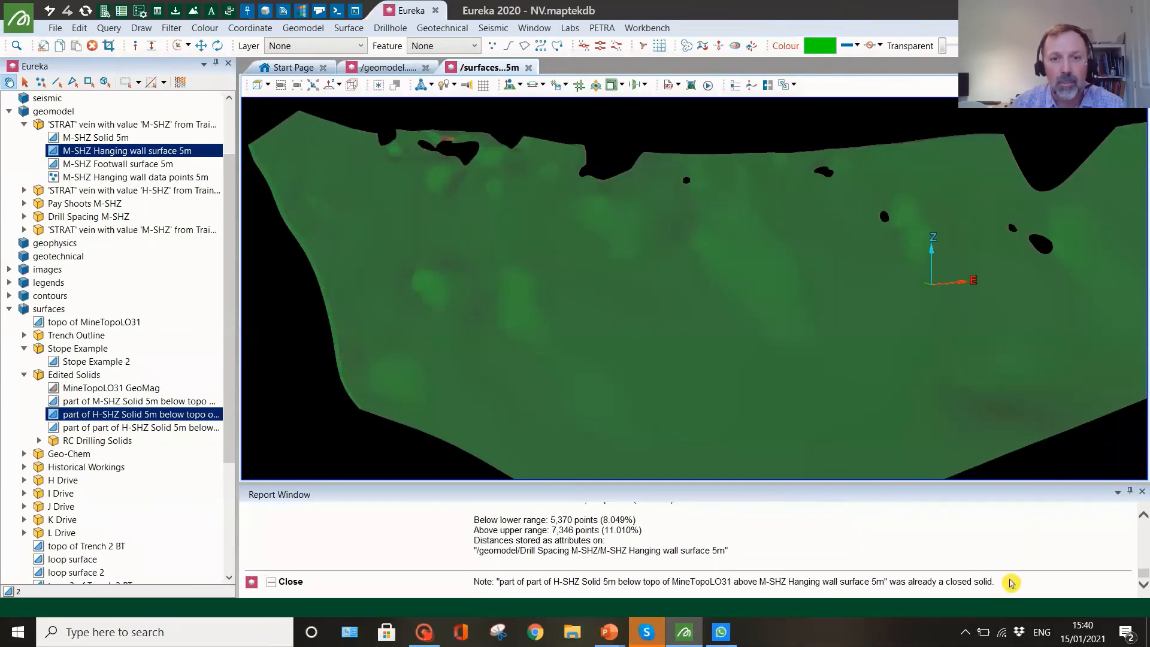
left_click_drag(610, 273, 584, 301)
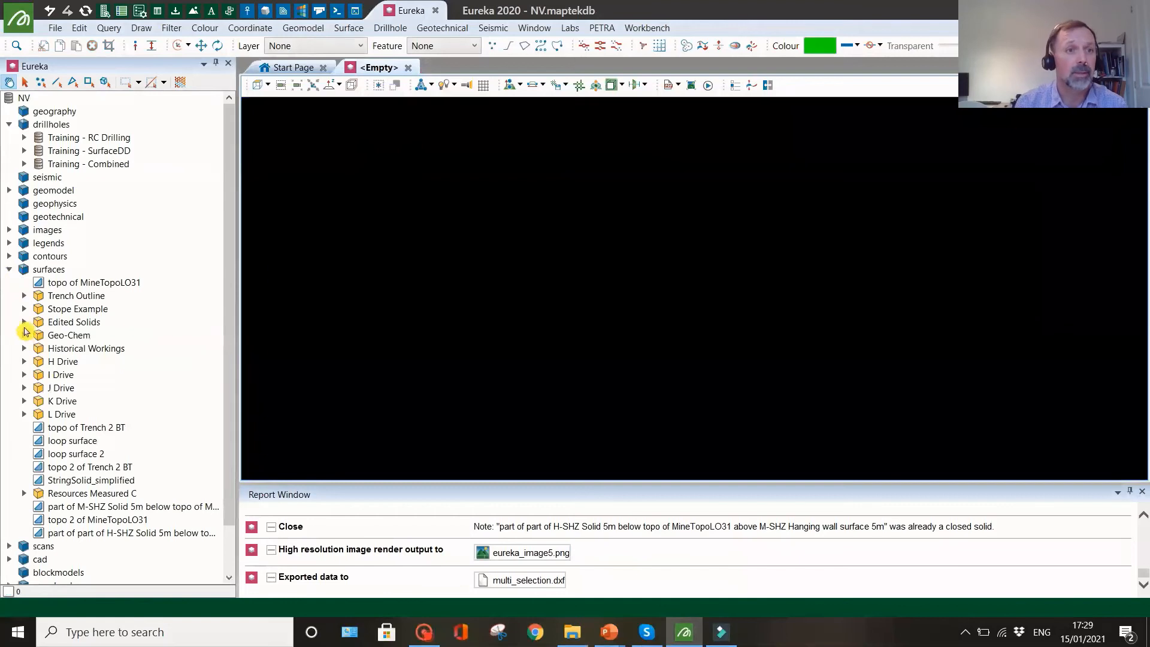
Step: Expand Edited Solids and display the part of M-SHZ Solid 5m below topo in the empty view
left_click(25, 324)
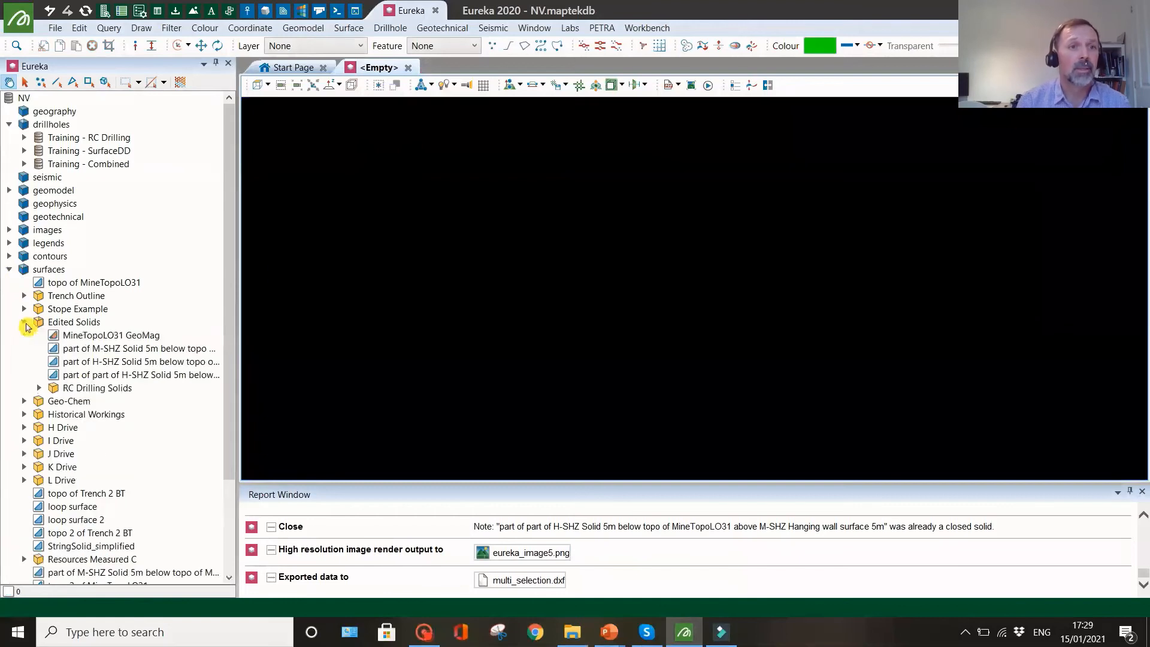
double_click(139, 349)
left_click_drag(634, 371, 620, 308)
scroll(628, 303, "up", 5)
left_click_drag(606, 361, 513, 406)
scroll(642, 343, "down", 2)
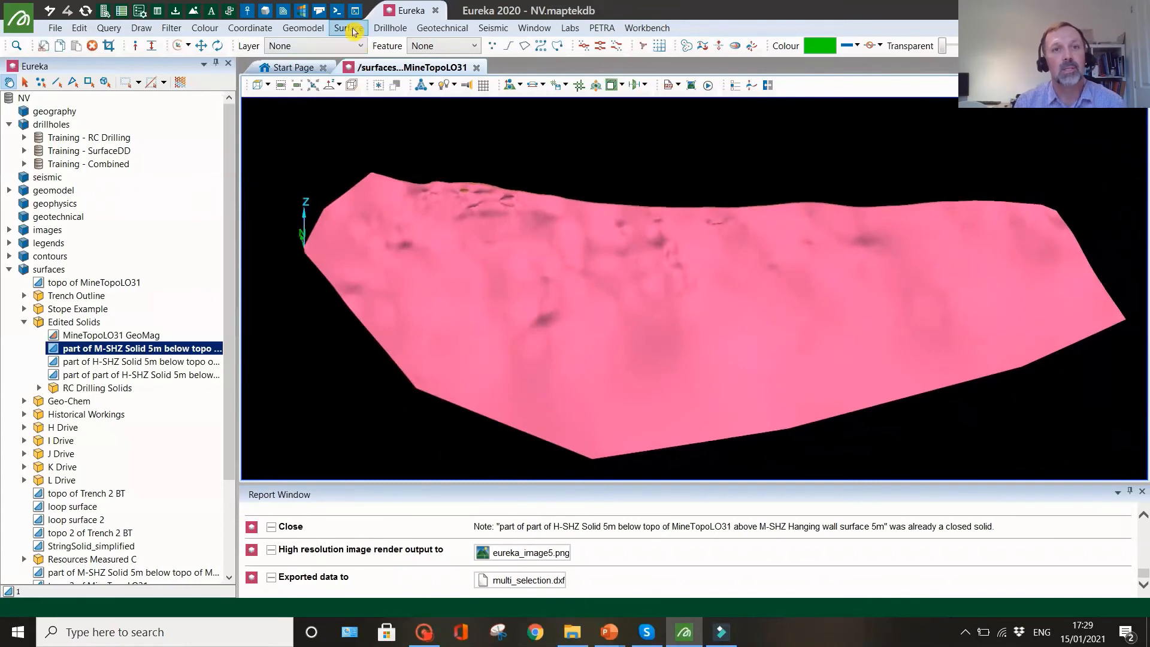
Step: Start Parallel Sections on the M-SHZ solid and define the section line from about (26333, -2840923, 473) at its western edge to (28361, -2840690, 330) at its eastern edge
left_click(305, 29)
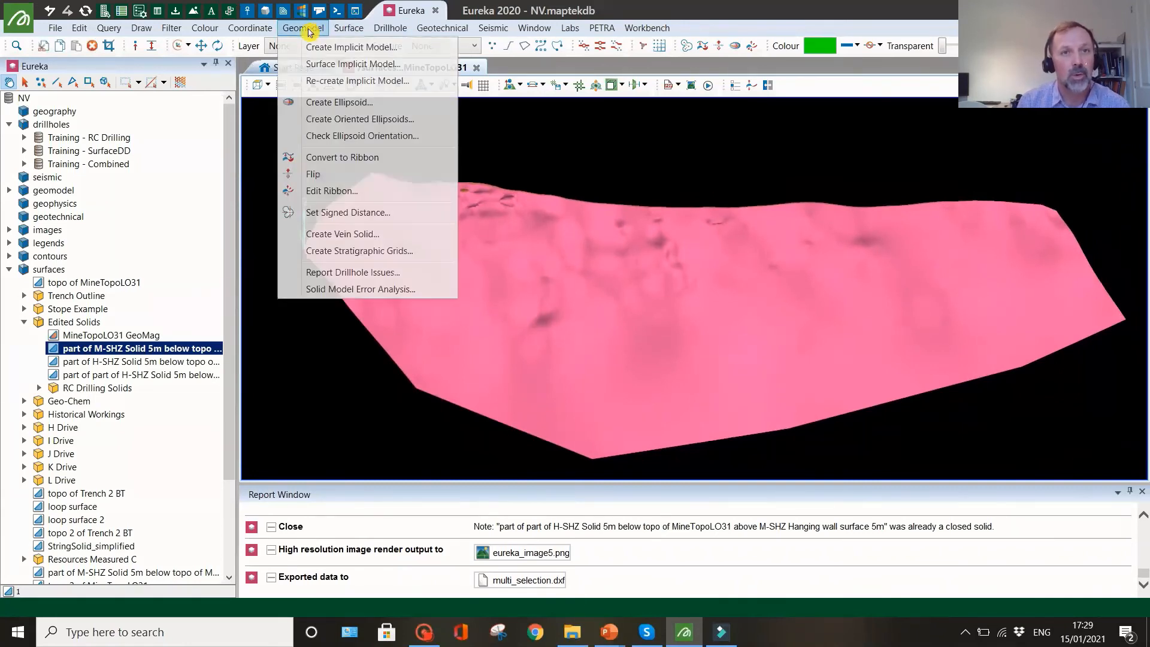
mouse_move(345, 35)
left_click(393, 174)
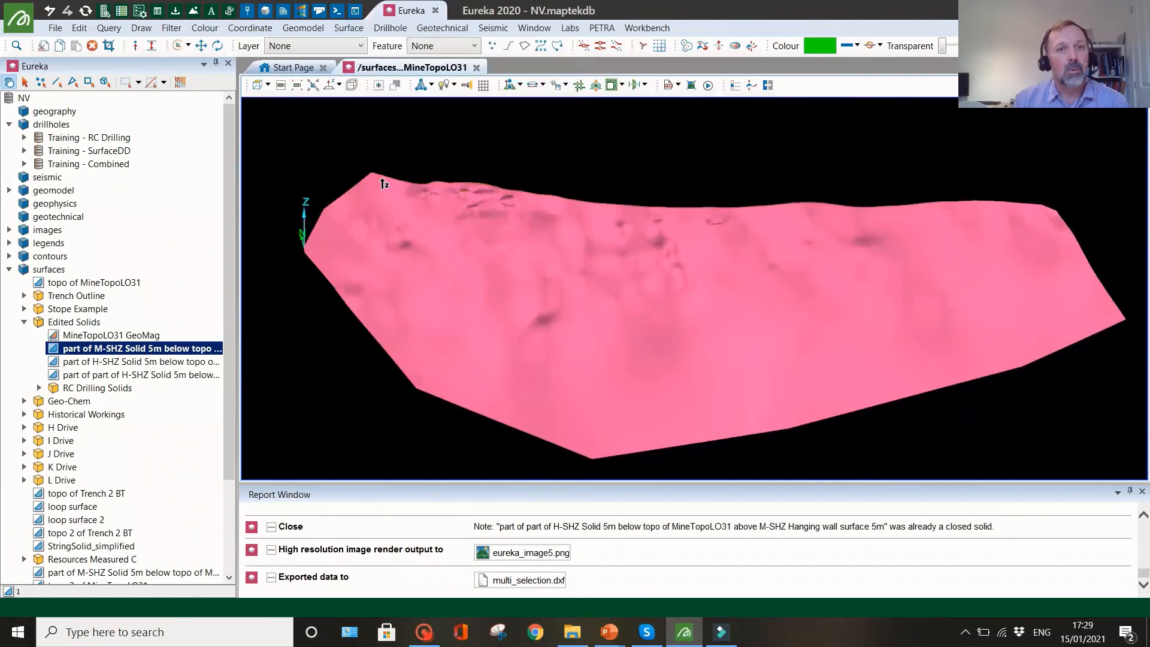
left_click_drag(914, 329, 917, 354)
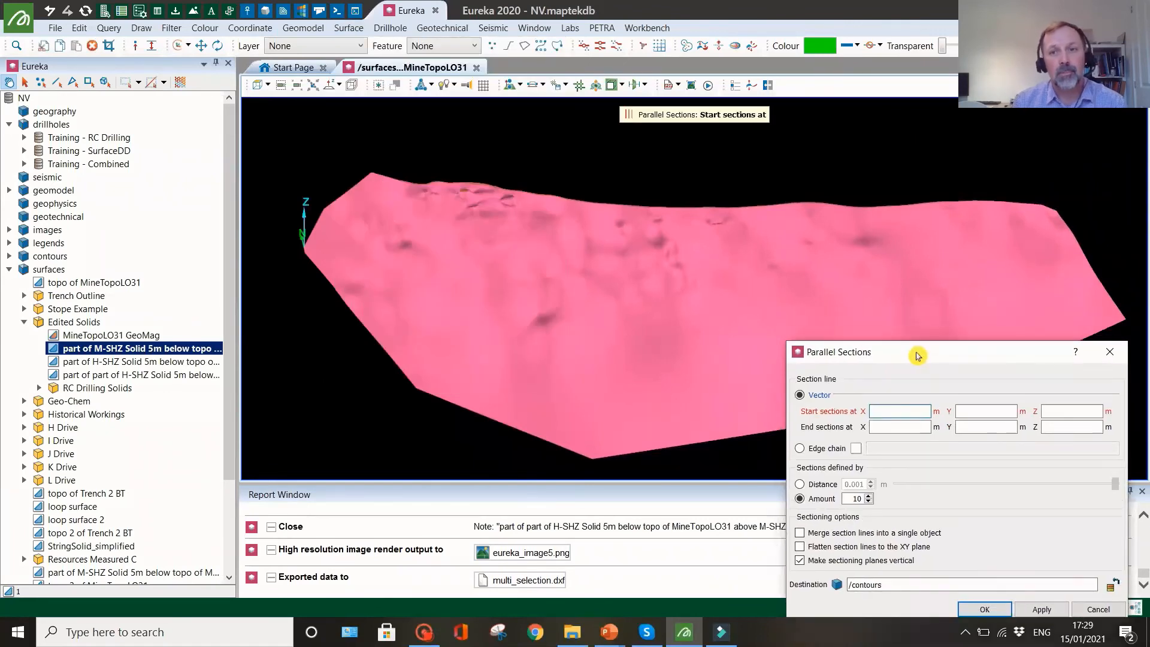
left_click(304, 258)
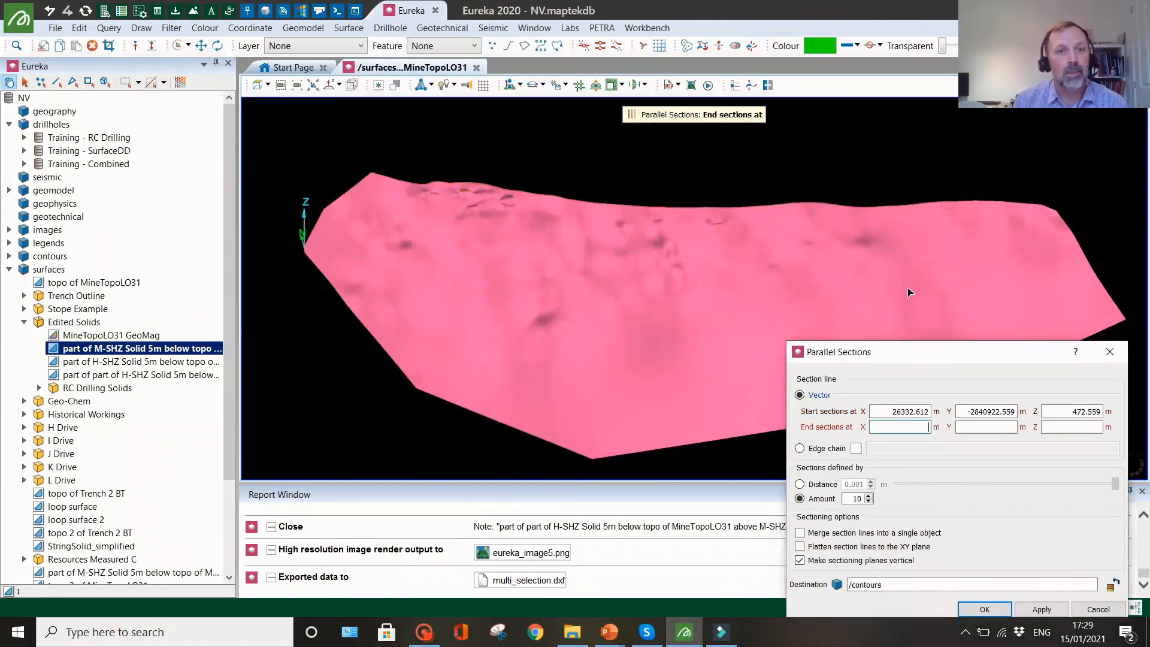
left_click(1091, 269)
mouse_move(1058, 303)
left_mouse_down()
mouse_move(1051, 270)
mouse_move(1070, 303)
left_mouse_up()
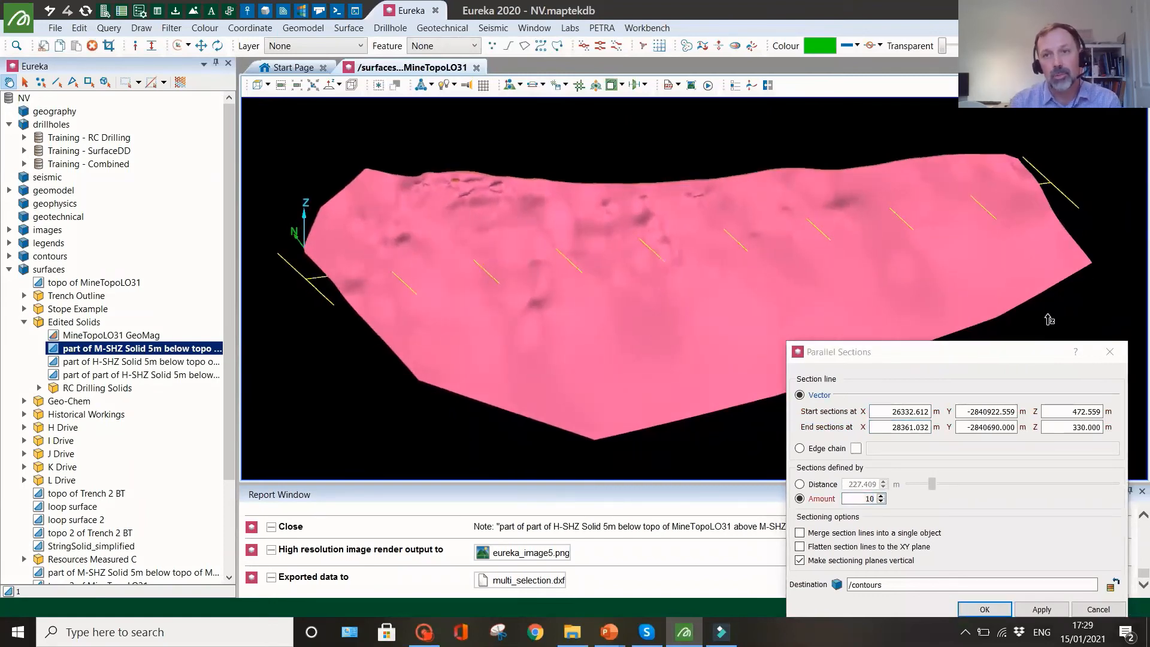
Step: Set the section distance to 25 m and create the vertical parallel sections of the M-SHZ solid in /contours
left_click(799, 485)
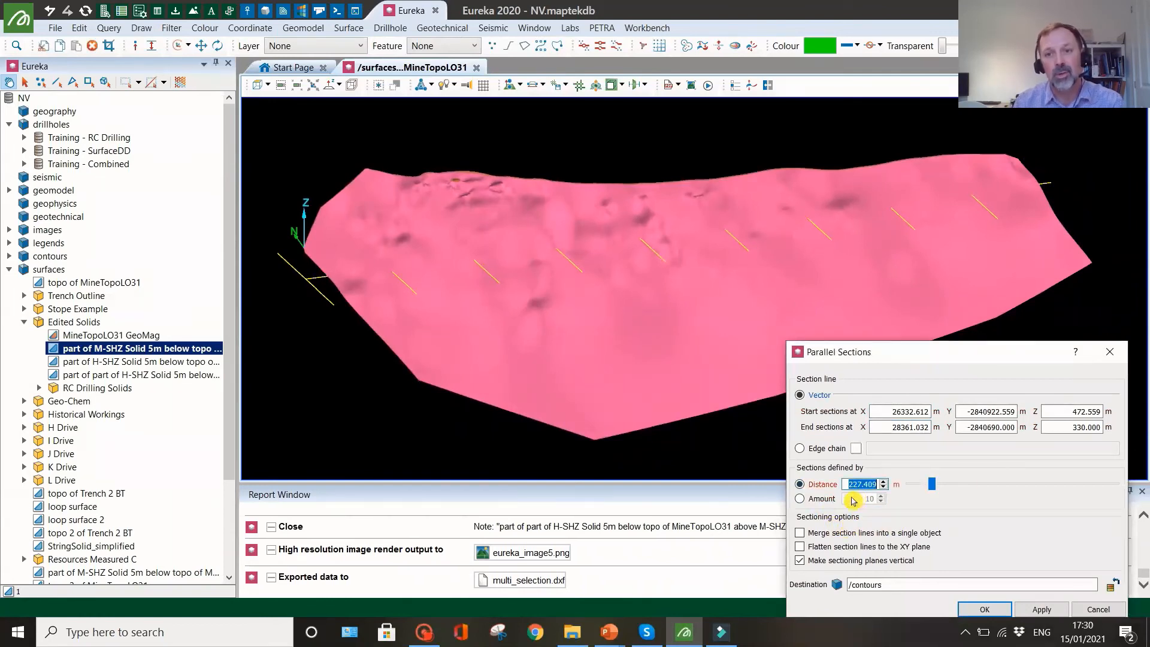
type("25")
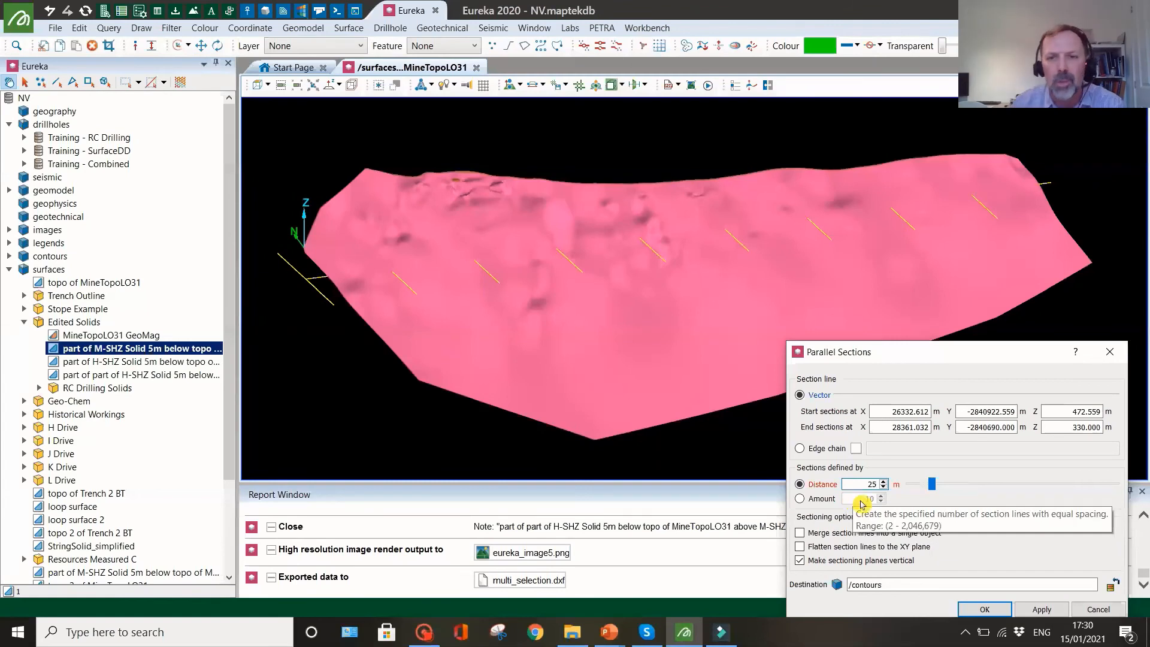
left_click(720, 313)
mouse_move(720, 316)
left_mouse_down()
mouse_move(653, 323)
mouse_move(692, 316)
left_mouse_up()
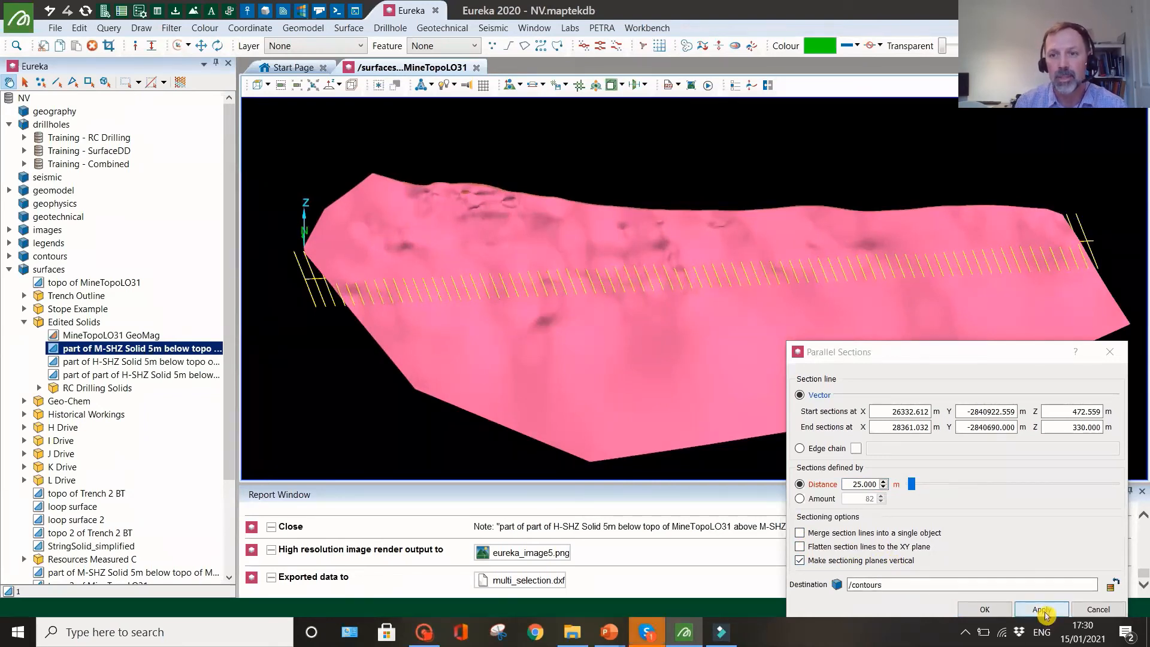
left_click_drag(1002, 367, 994, 213)
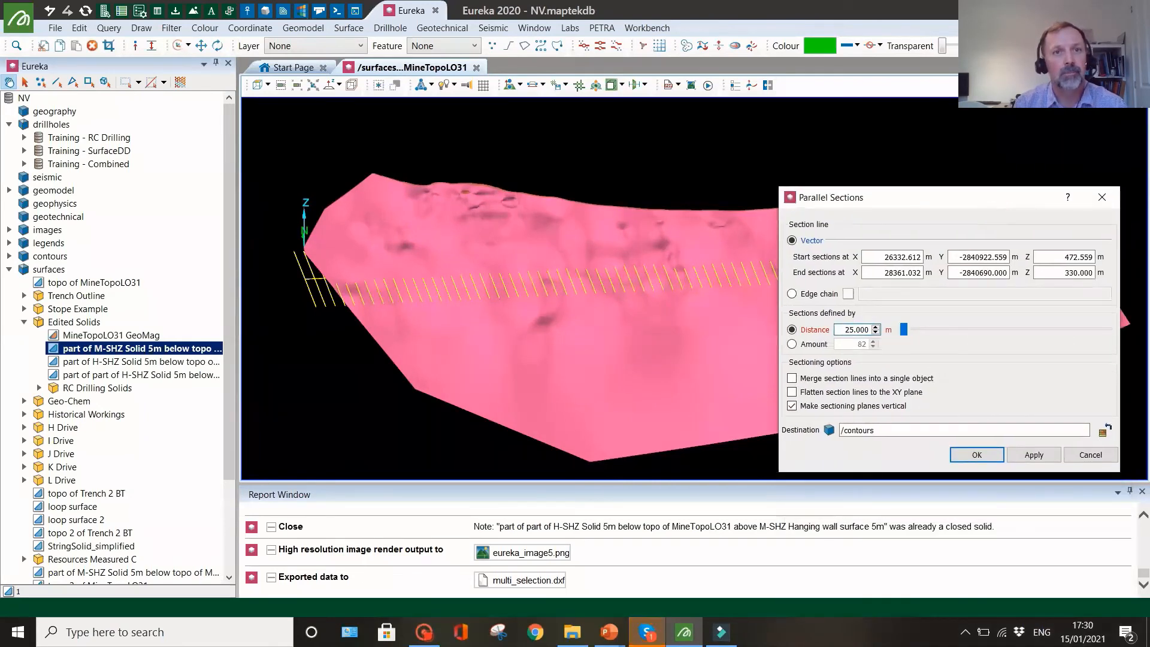
left_click(1036, 456)
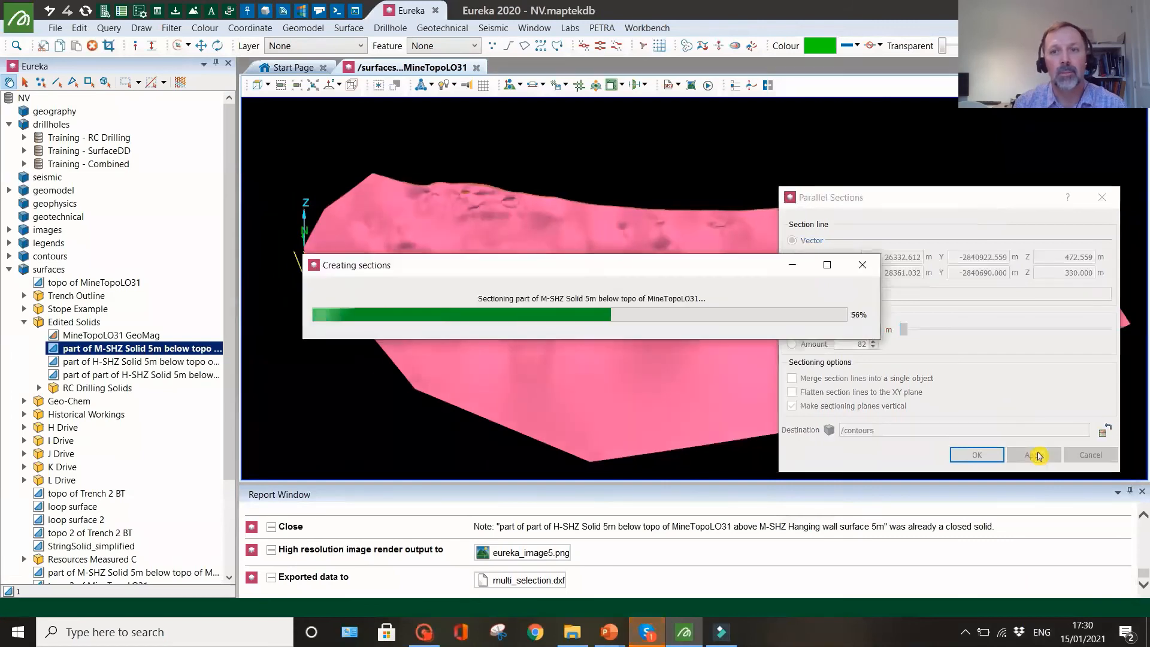
left_click(1102, 205)
Step: Remove the M-SHZ solid from the view, collapse surfaces, and expand the new M-SHZ sections container under contours
left_click_drag(458, 350, 506, 344)
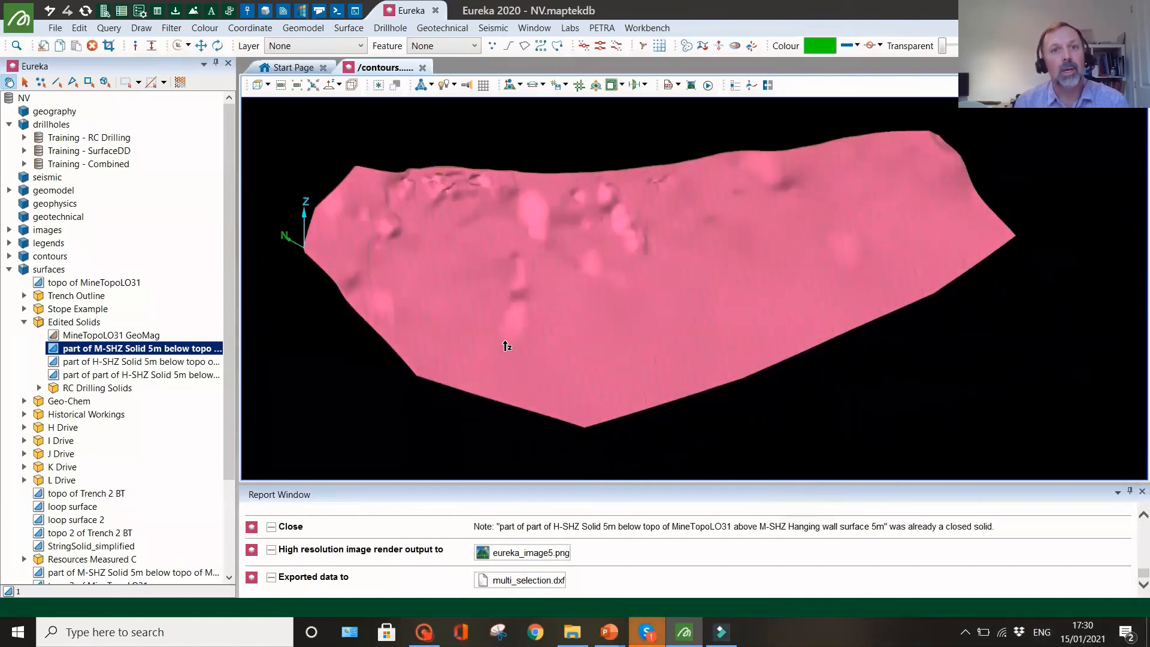
middle_click(142, 353)
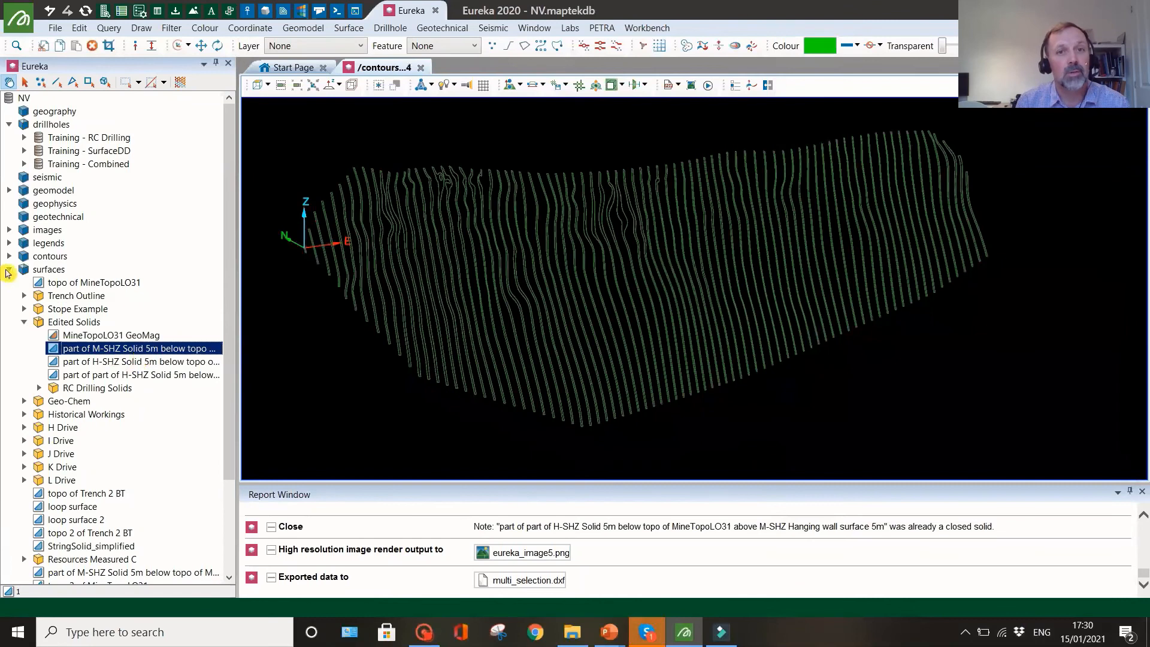
left_click(10, 271)
left_click(10, 259)
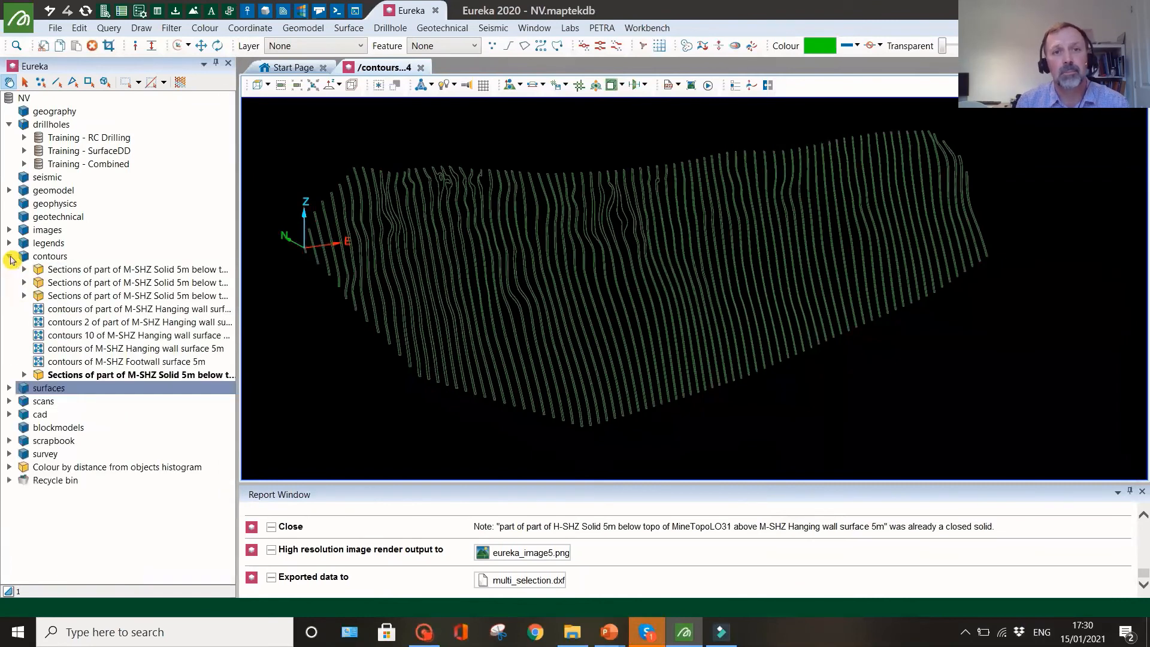
left_click(93, 378)
mouse_move(310, 339)
left_mouse_down()
mouse_move(358, 336)
mouse_move(328, 334)
left_mouse_up()
left_click(24, 375)
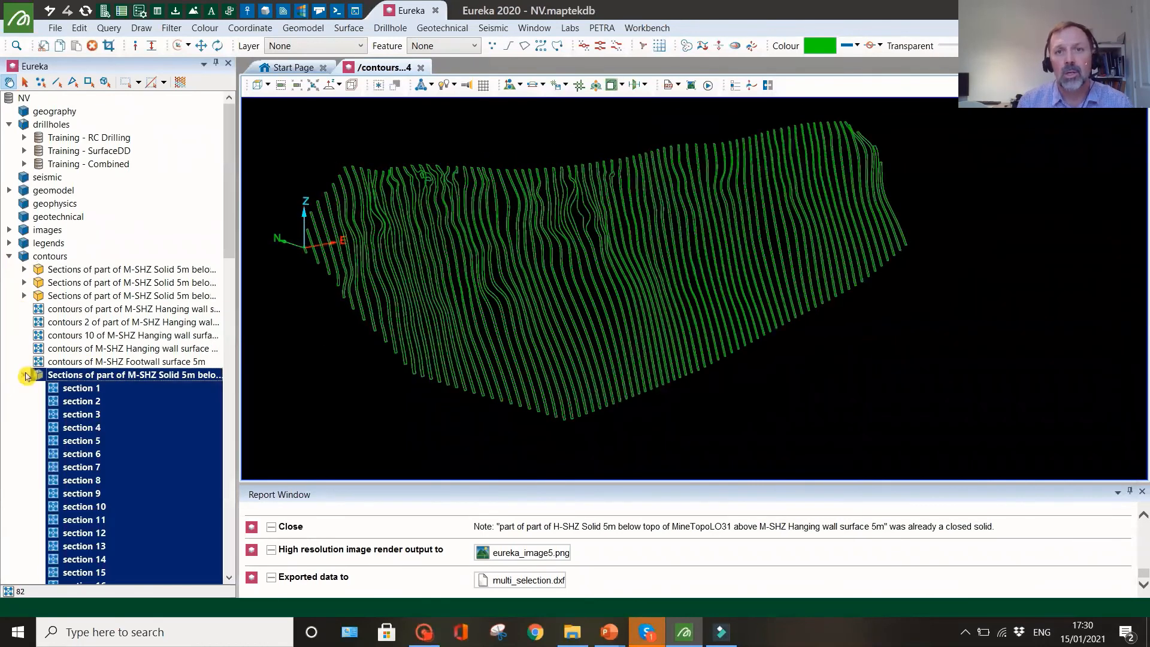
Step: Select section 1, then the whole new M-SHZ sections container, and clear its sections from the view
left_click(90, 401)
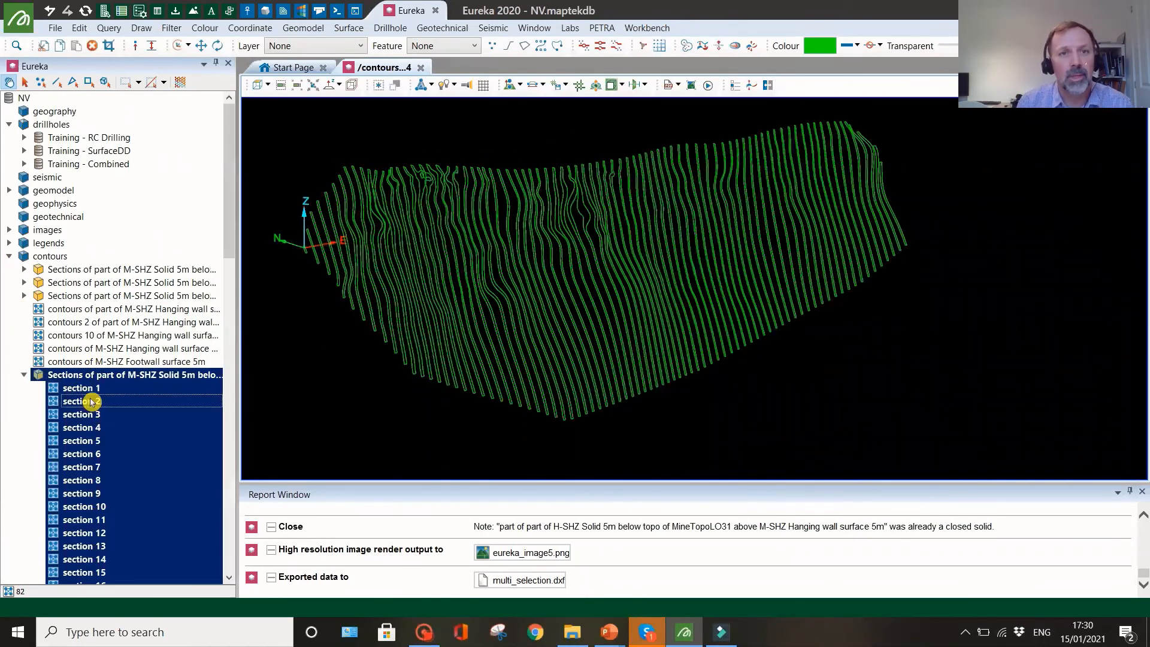
left_click(90, 389)
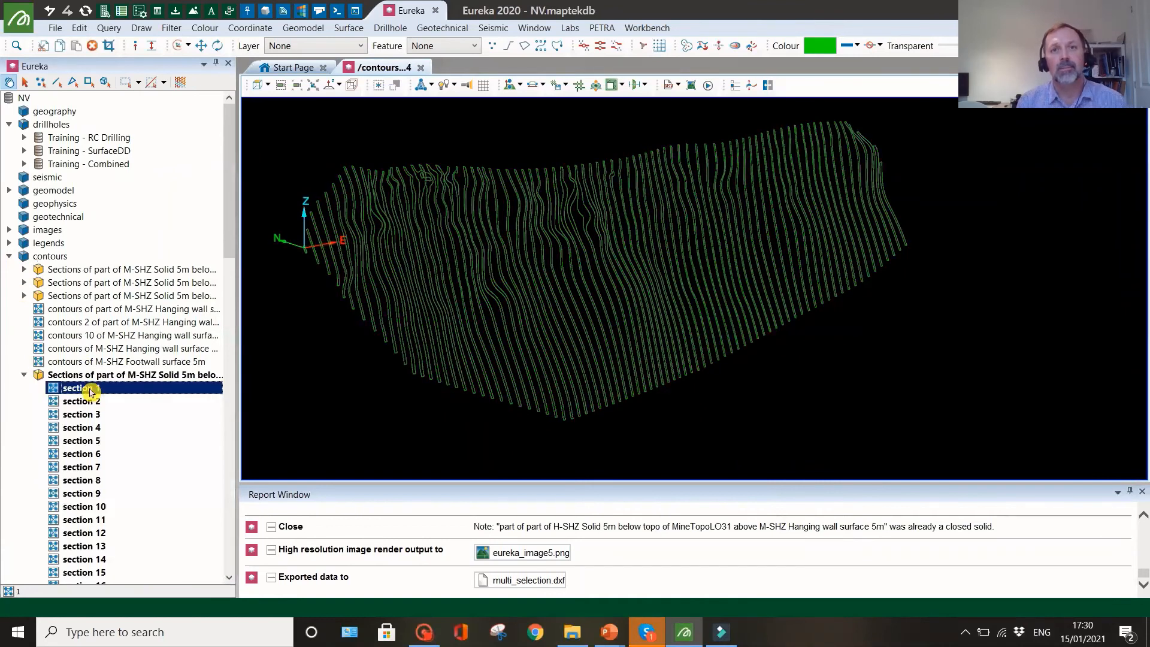
double_click(93, 376)
left_click(24, 413)
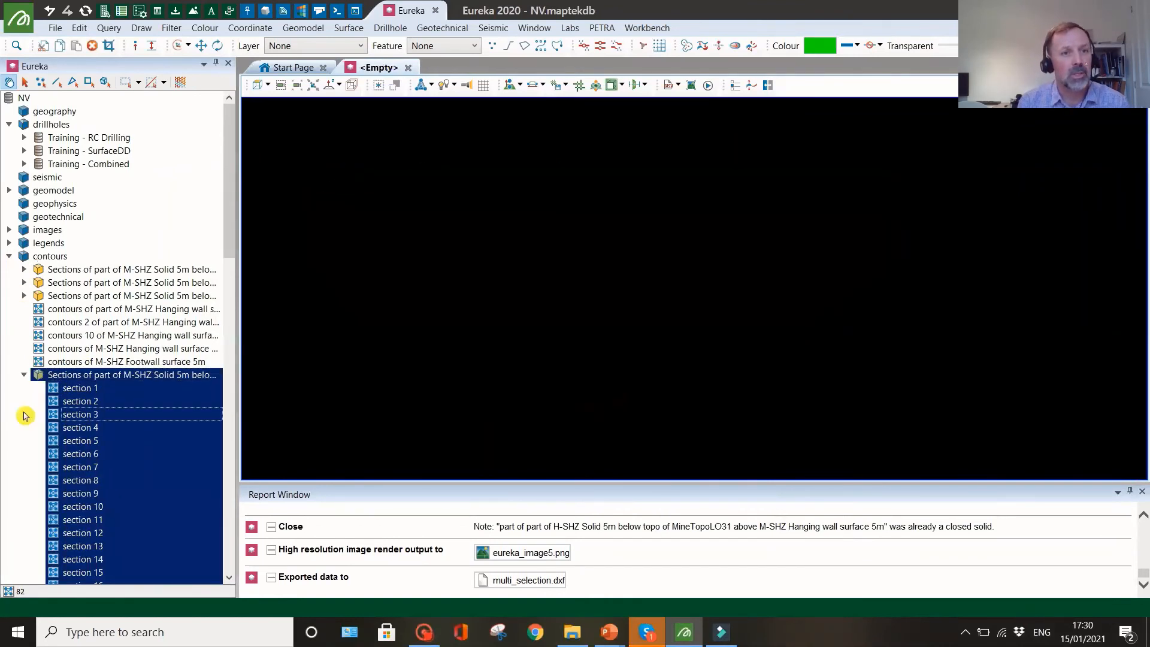
Step: Load sections 1 to 8 of the new M-SHZ sections container into the view one after another
double_click(96, 388)
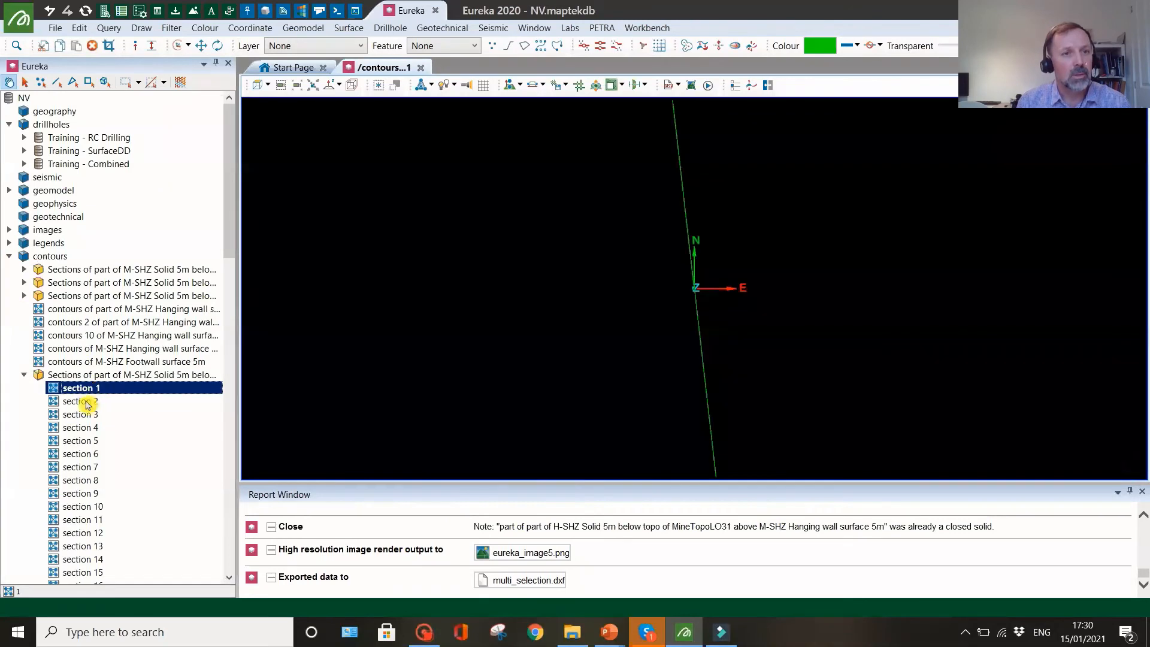
double_click(88, 403)
left_click(80, 425)
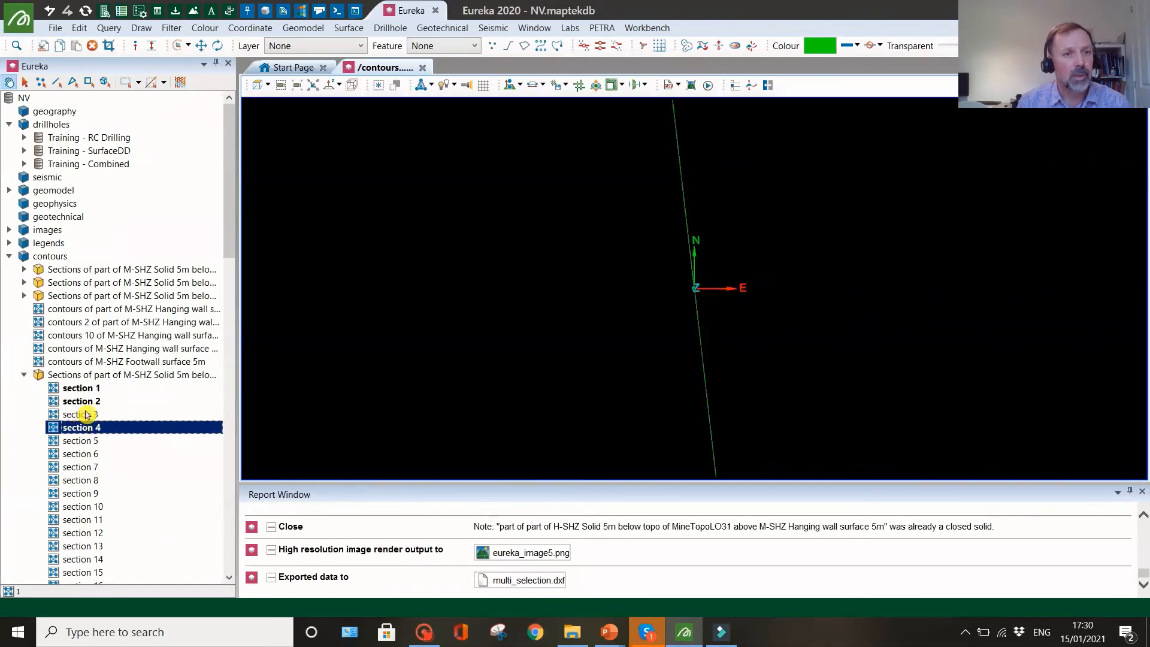
double_click(86, 414)
double_click(78, 443)
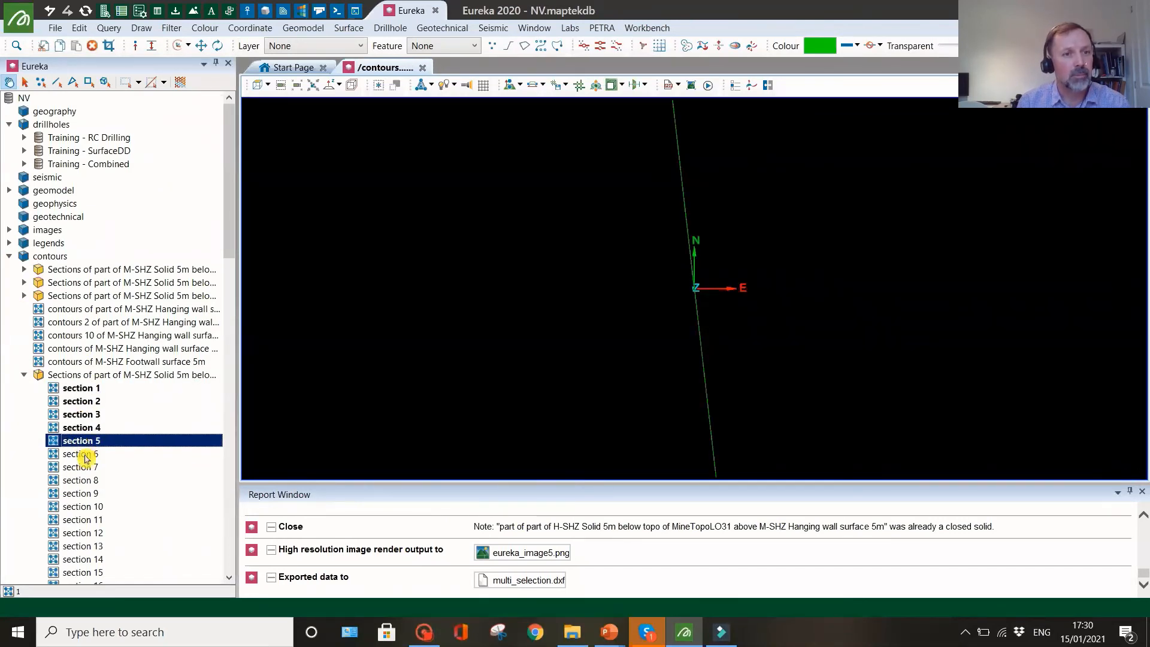
double_click(84, 454)
left_click_drag(402, 397, 470, 310)
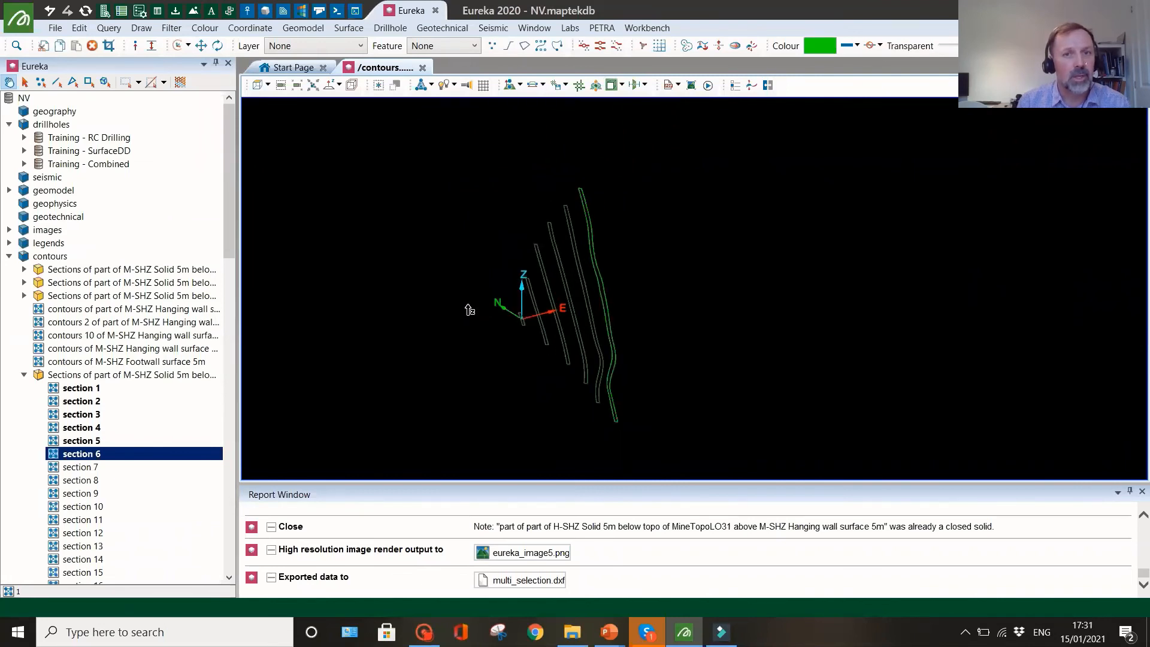
left_click(92, 468)
left_click(90, 481)
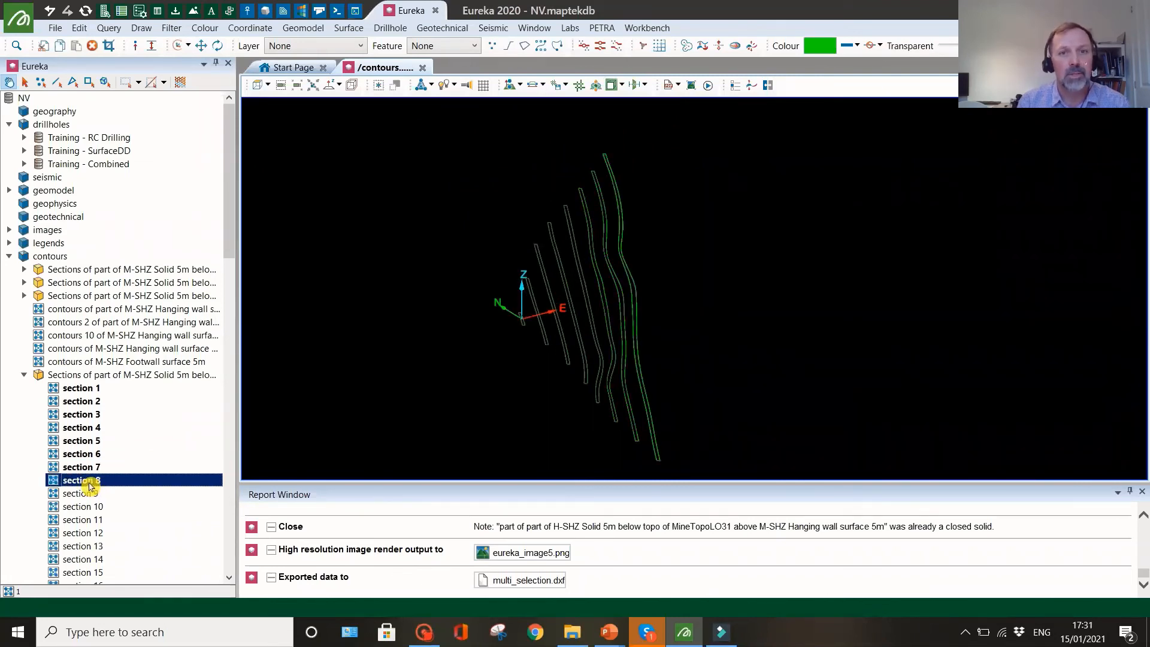
Step: Export sections 1 to 8 together in metres to the single AutoCAD file multi_selection.dxf, overwriting the existing file
left_click(96, 388)
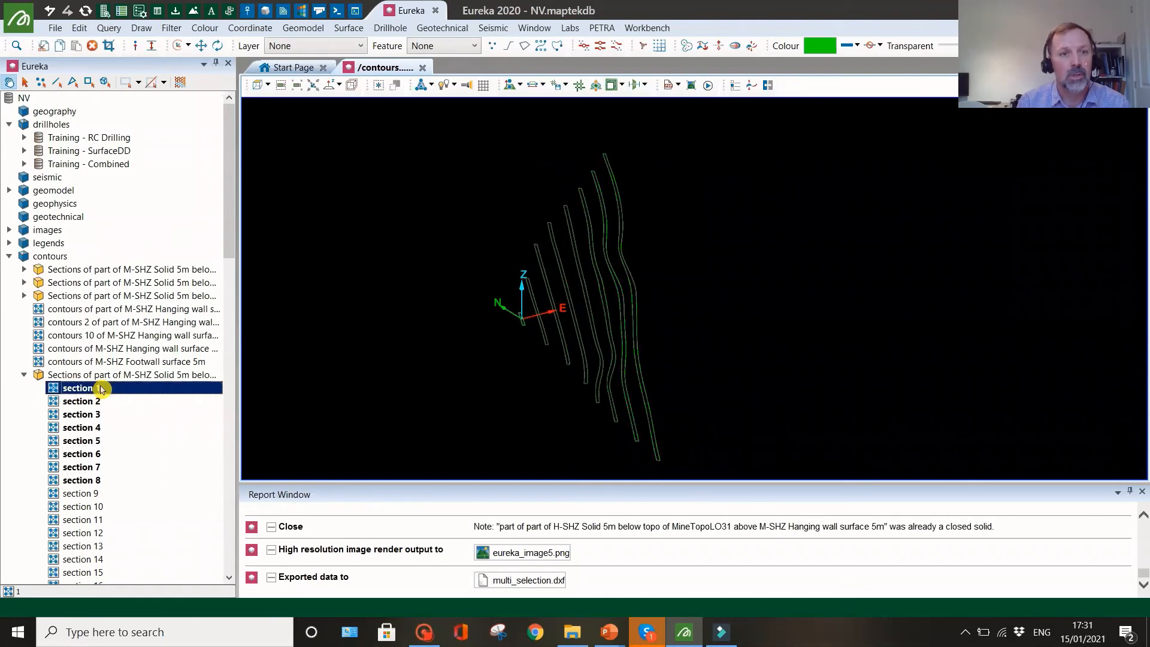
left_click(90, 480, "shift")
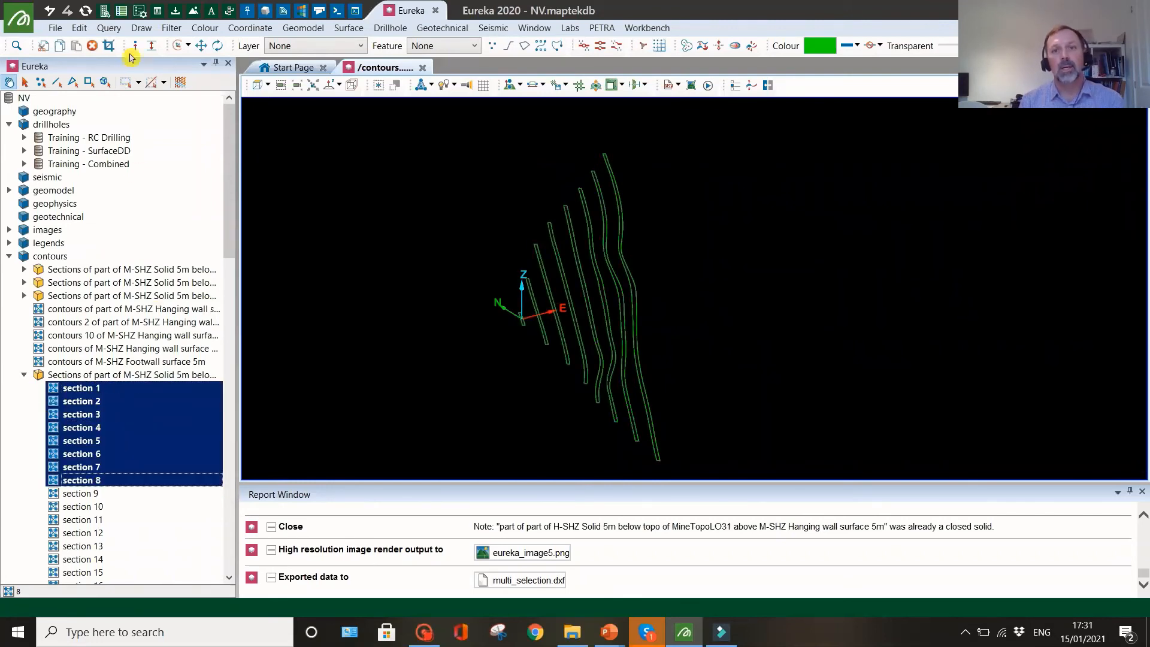
left_click(55, 29)
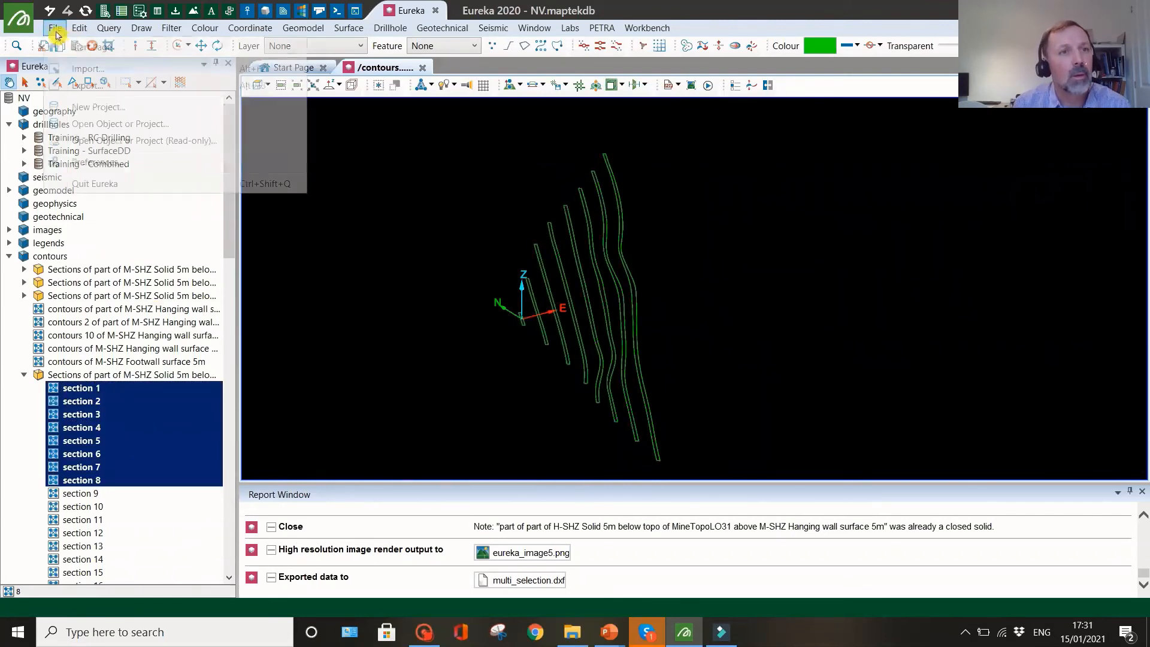
left_click(81, 85)
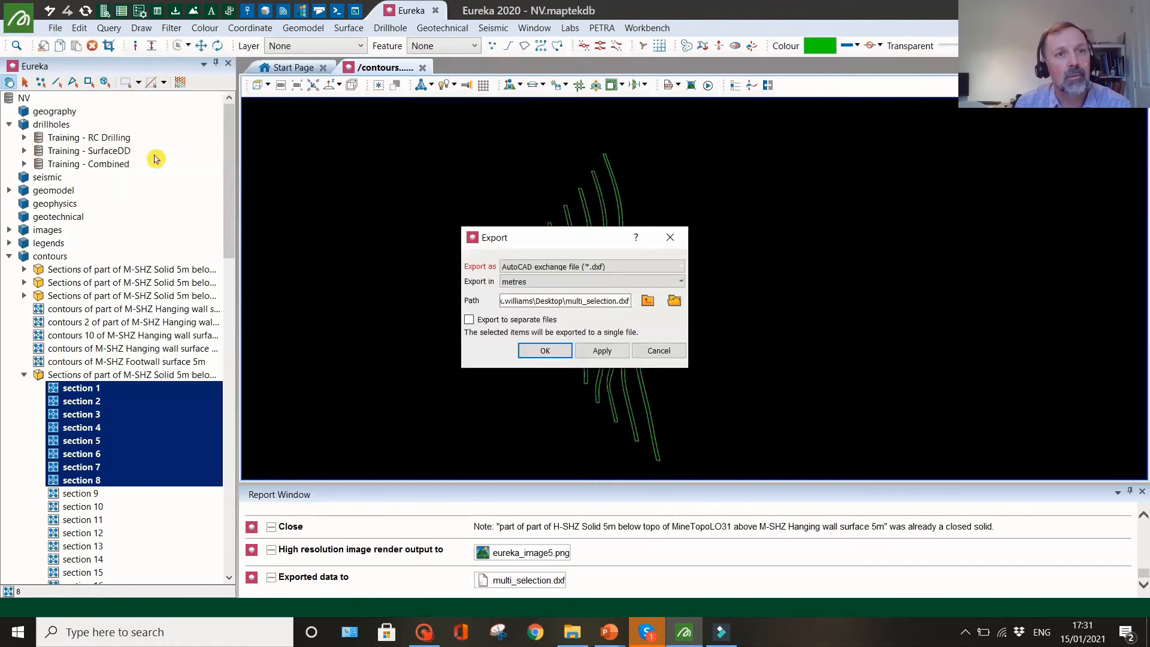
left_click(545, 351)
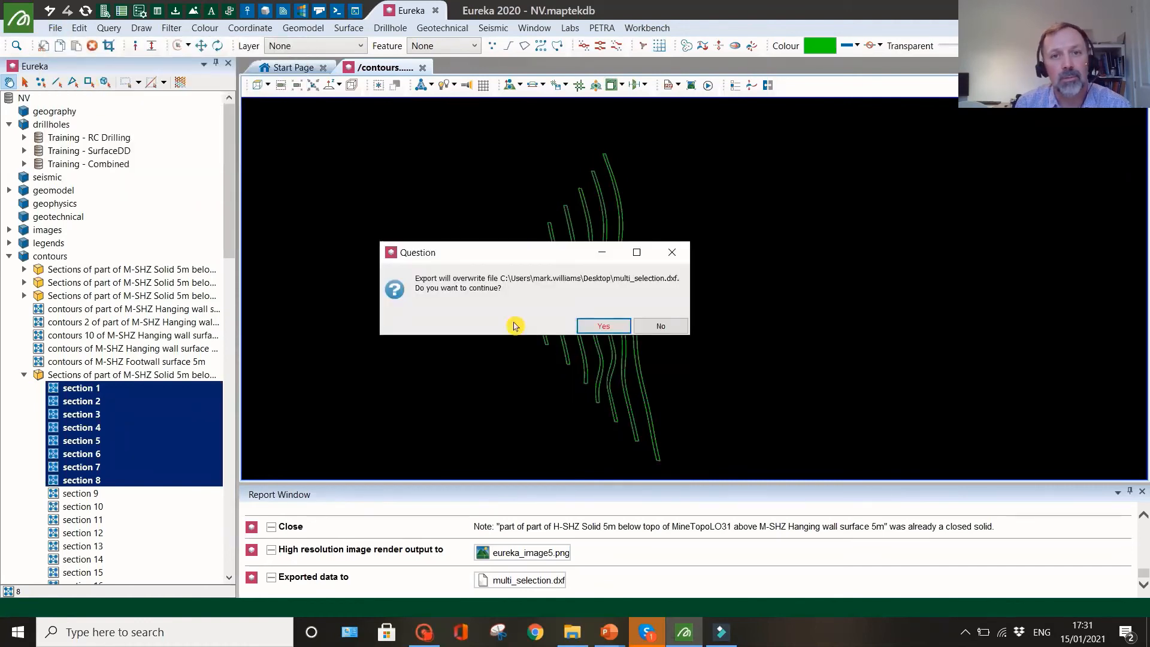
left_click(594, 326)
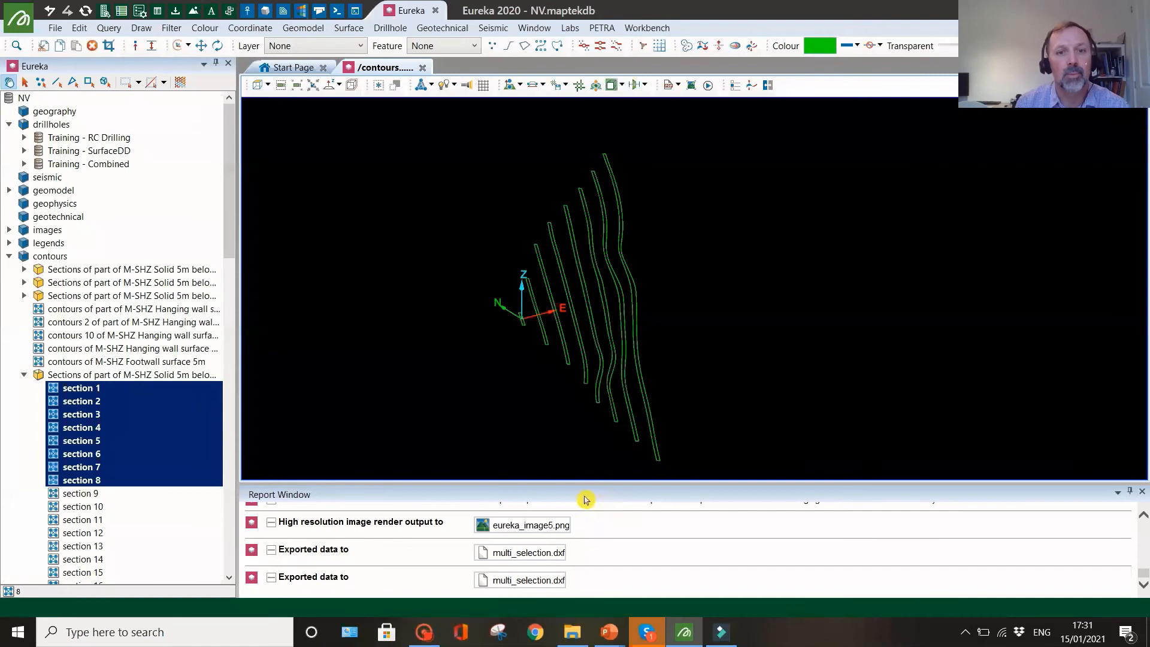
Step: Clear the M-SHZ sections from the view, collapse contours, and load the M-SHZ solid from Edited Solids under surfaces
left_click(23, 377)
left_click(67, 378)
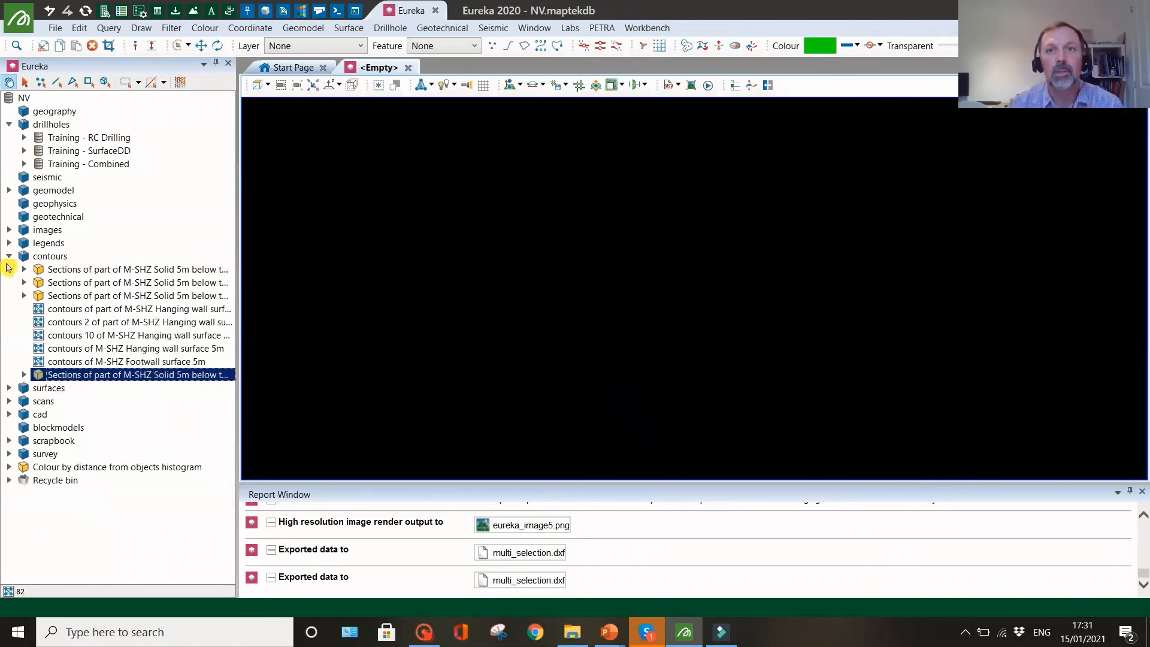
left_click(9, 256)
left_click(9, 269)
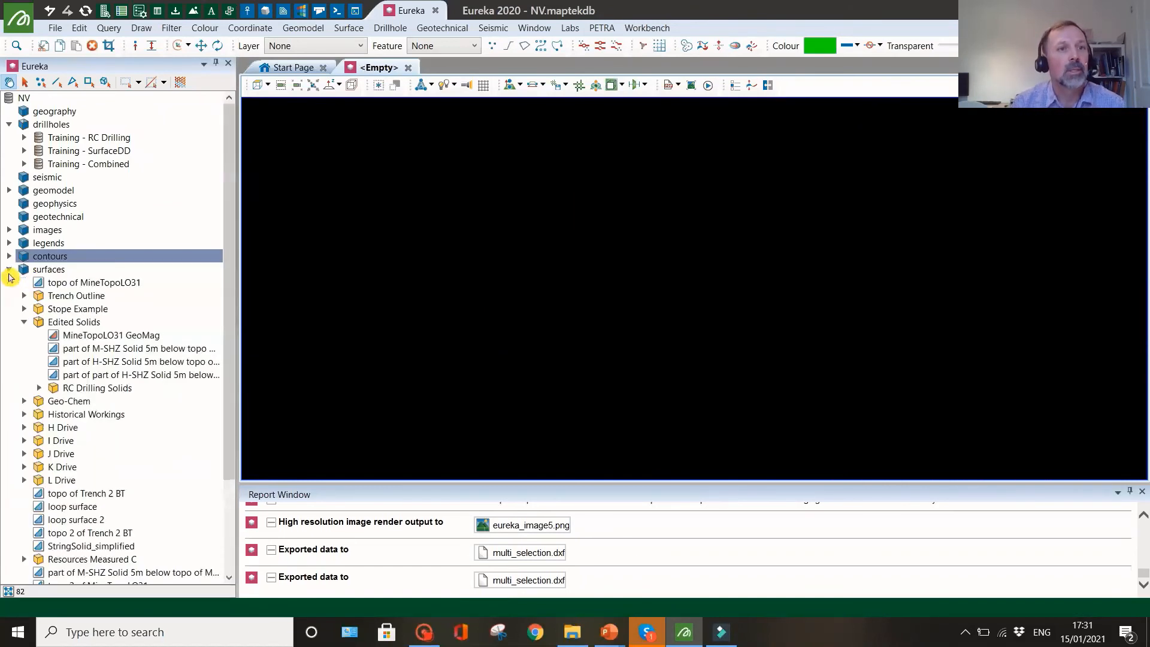
left_click(106, 350)
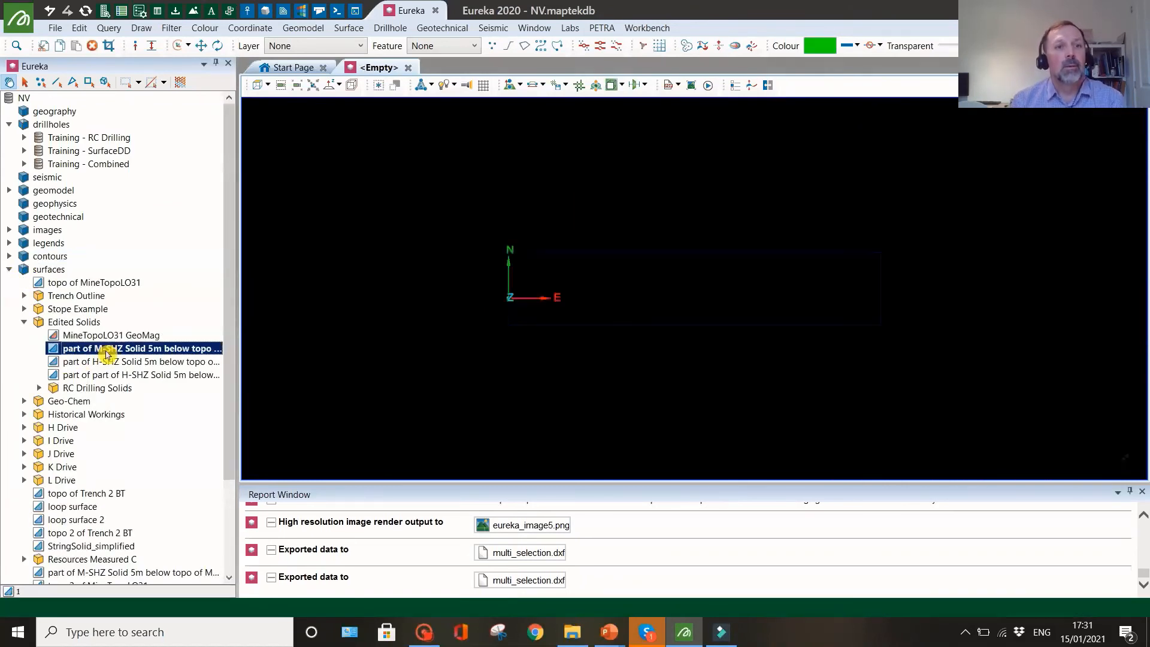
left_click_drag(503, 374, 541, 239)
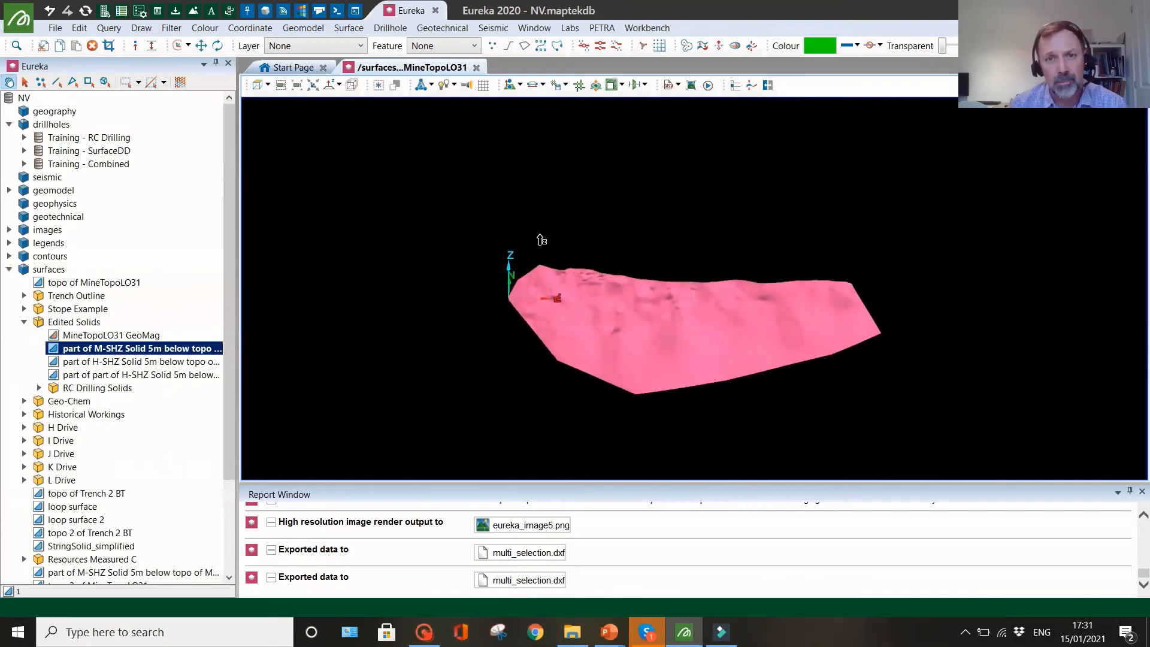
Step: Start Parallel Sections on the M-SHZ solid and define the section line from about (27065, -2841067, -50) up to (27050, -2840829, 555)
left_click(347, 28)
left_click(374, 172)
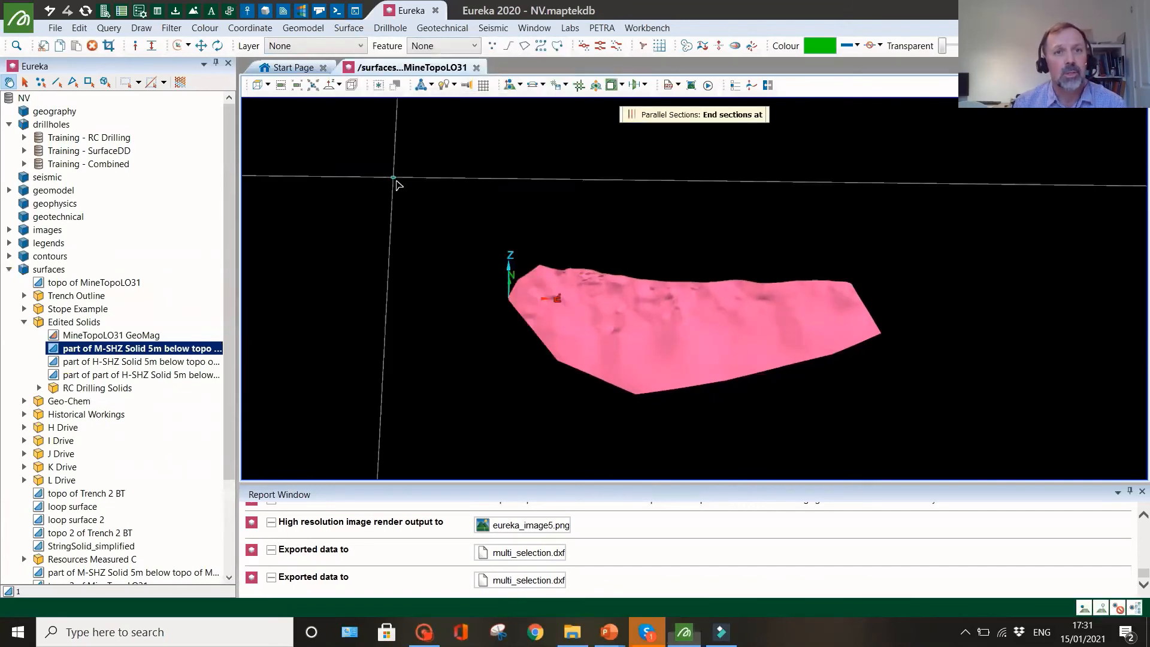
left_click(396, 181)
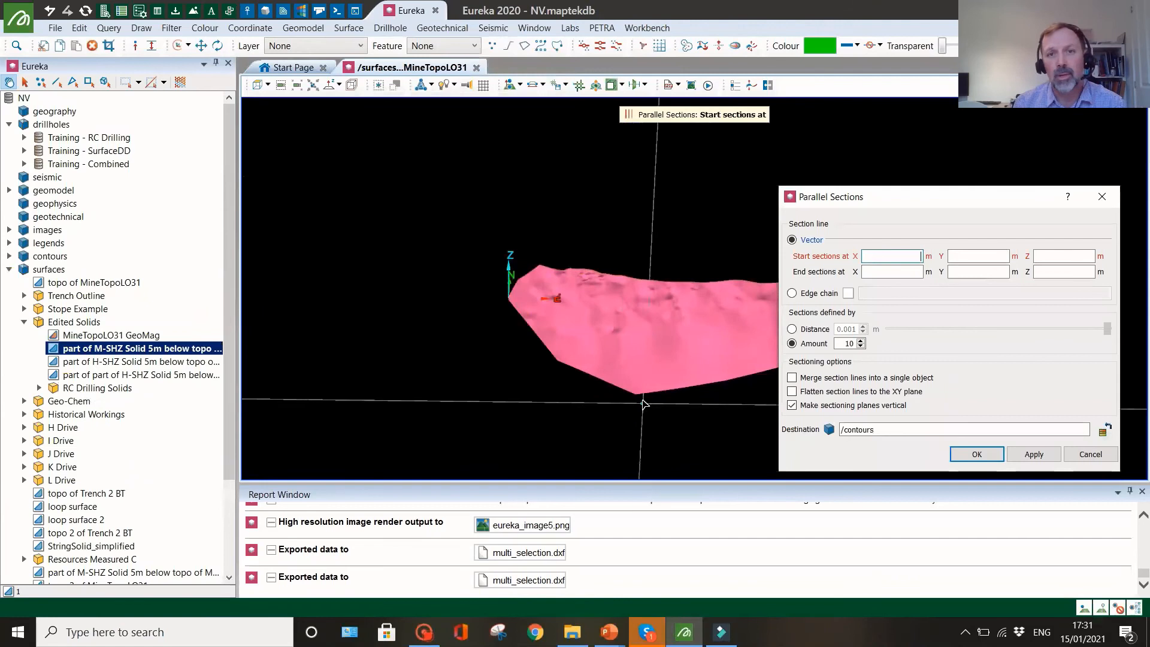
left_click(635, 282)
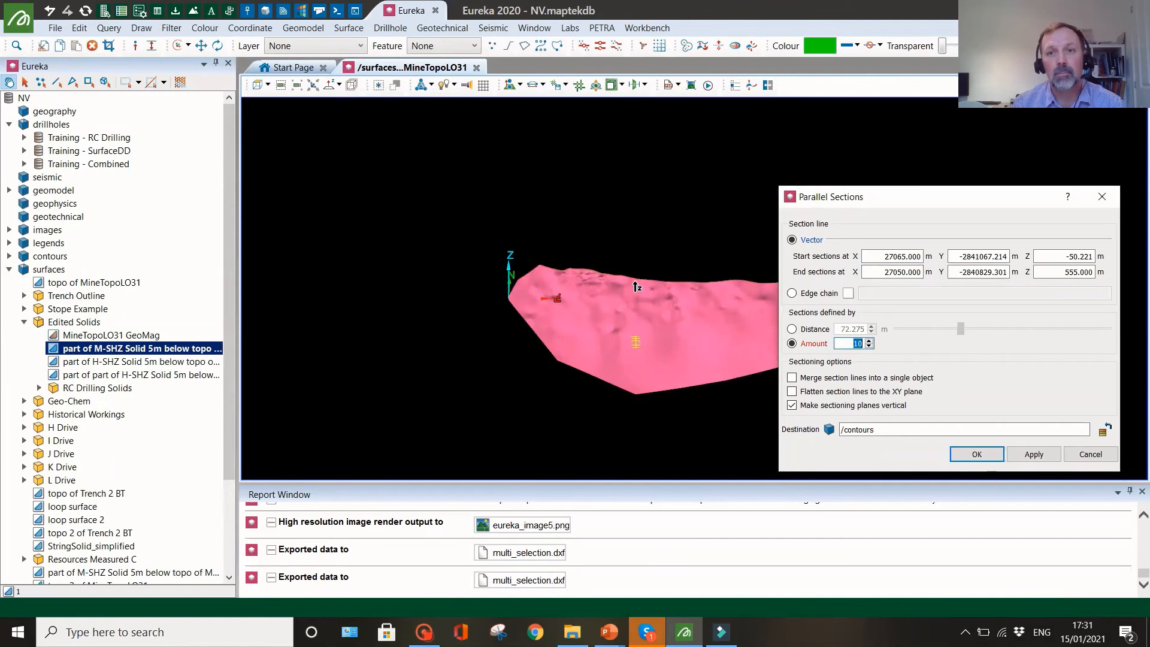
Step: Turn off vertical sectioning planes, set the section distance to 30 m, and create the M-SHZ sections in /contours
left_click(790, 409)
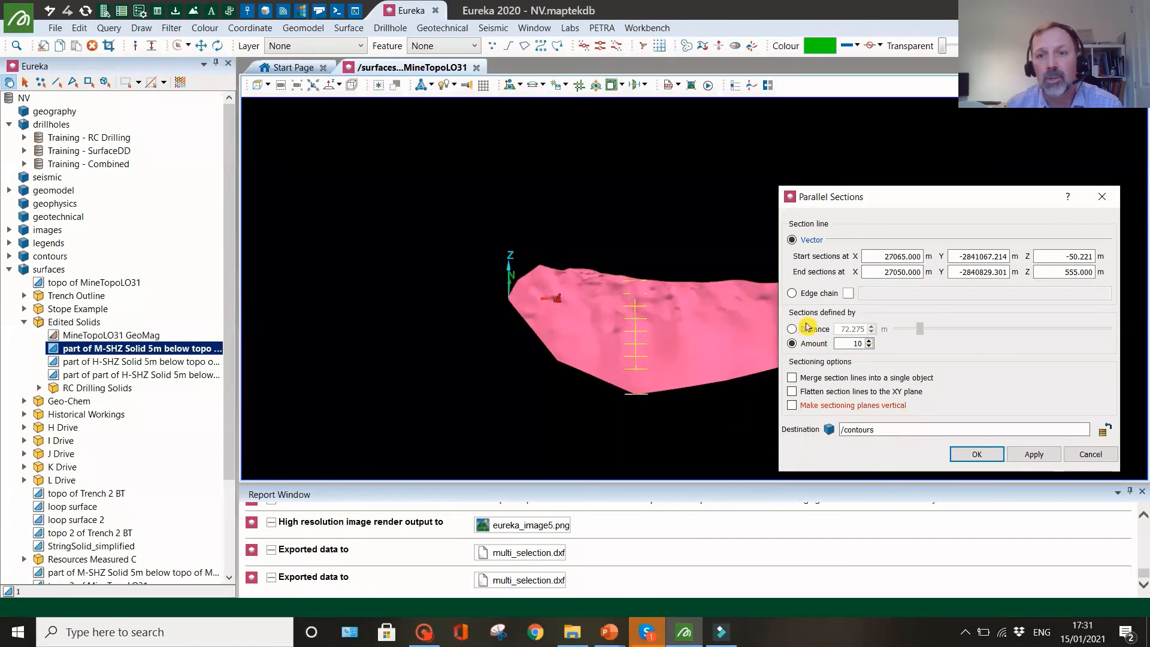
left_click(809, 329)
left_click(846, 329)
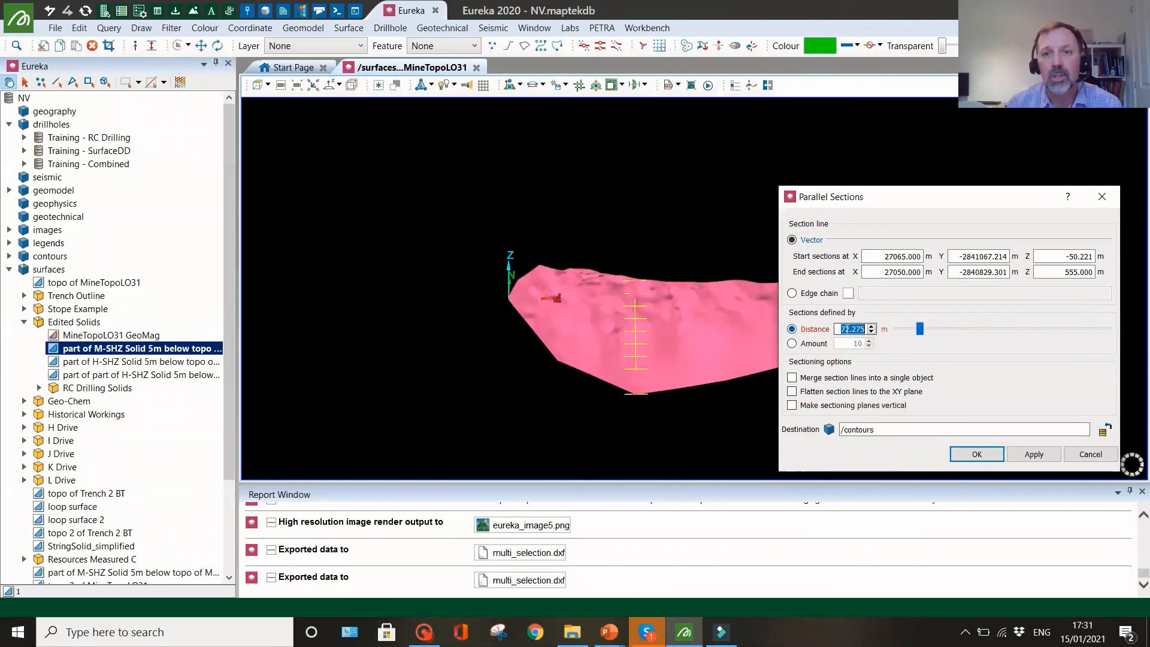
type("30")
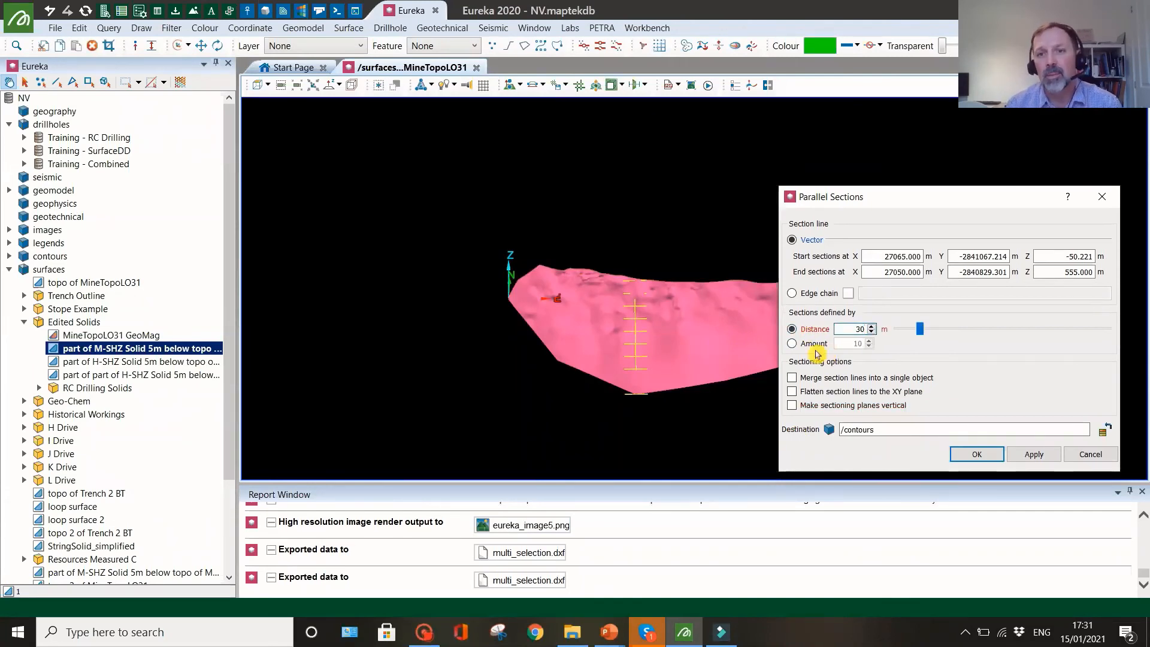
left_click(1023, 459)
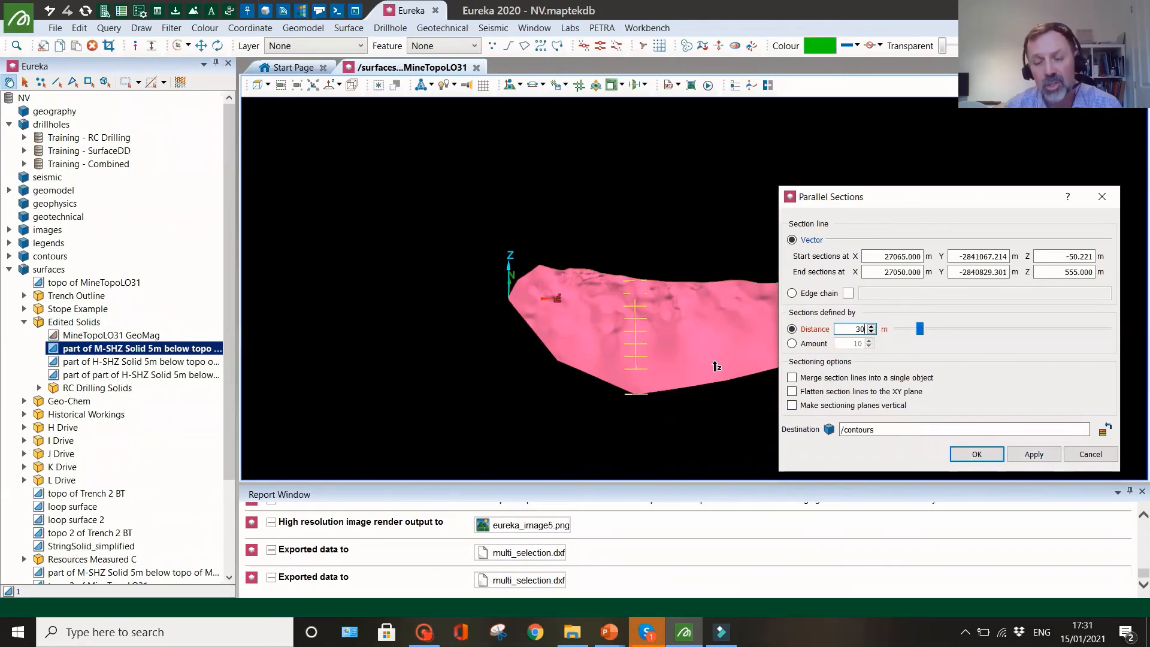
scroll(649, 350, "up", 3)
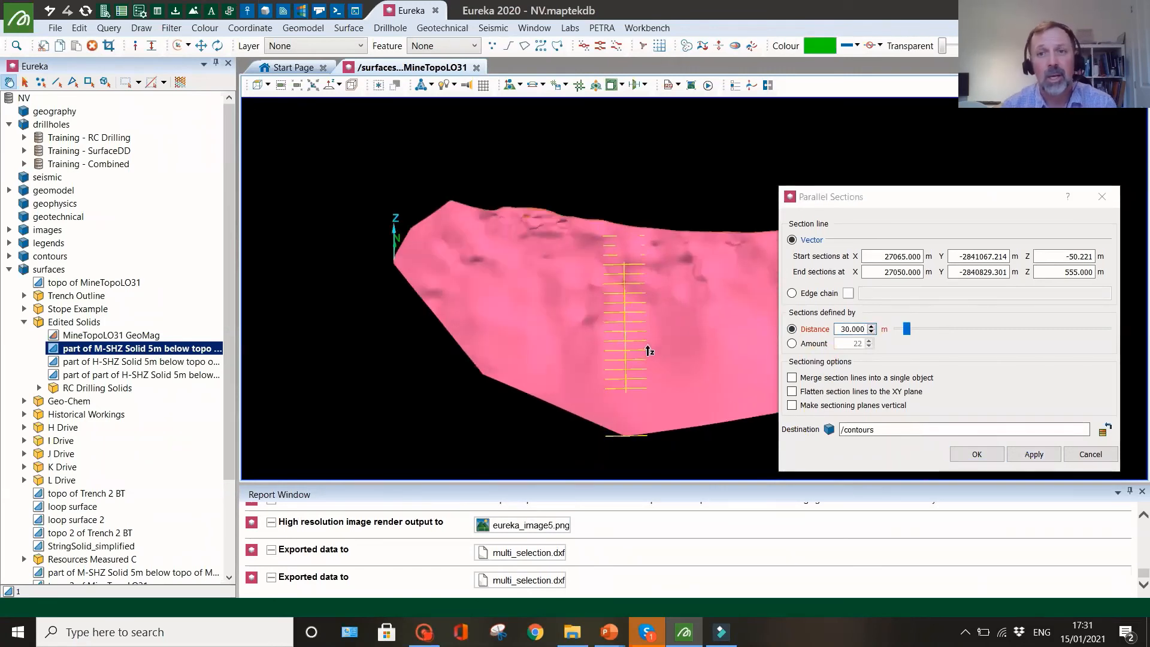
left_click(1029, 456)
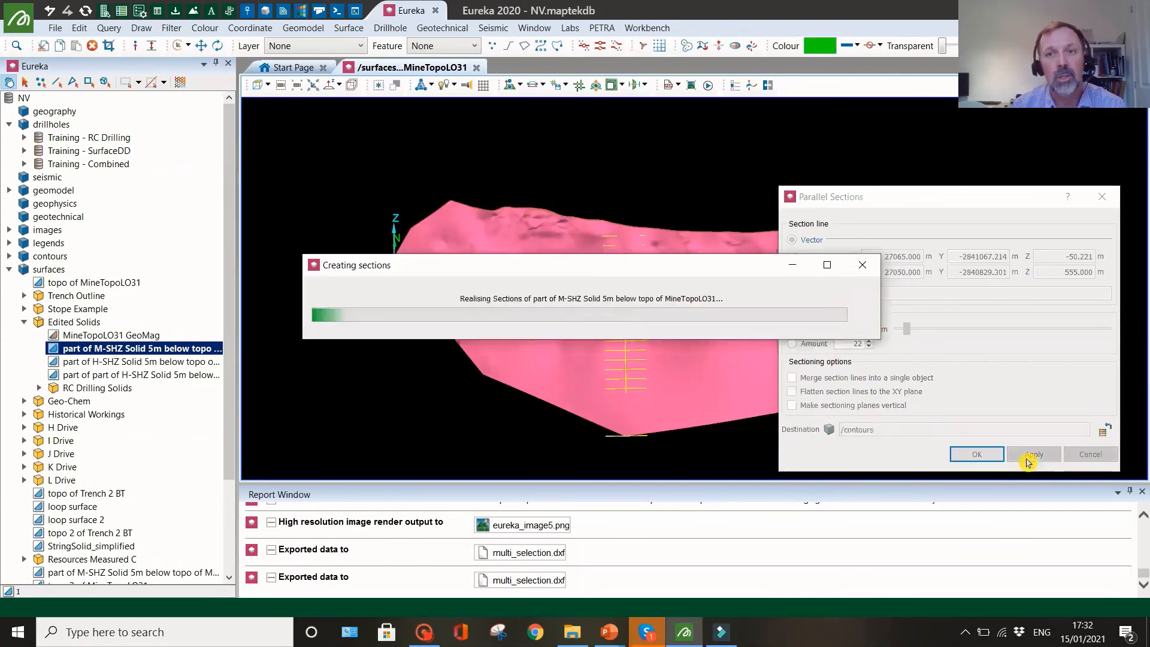
left_click(1106, 200)
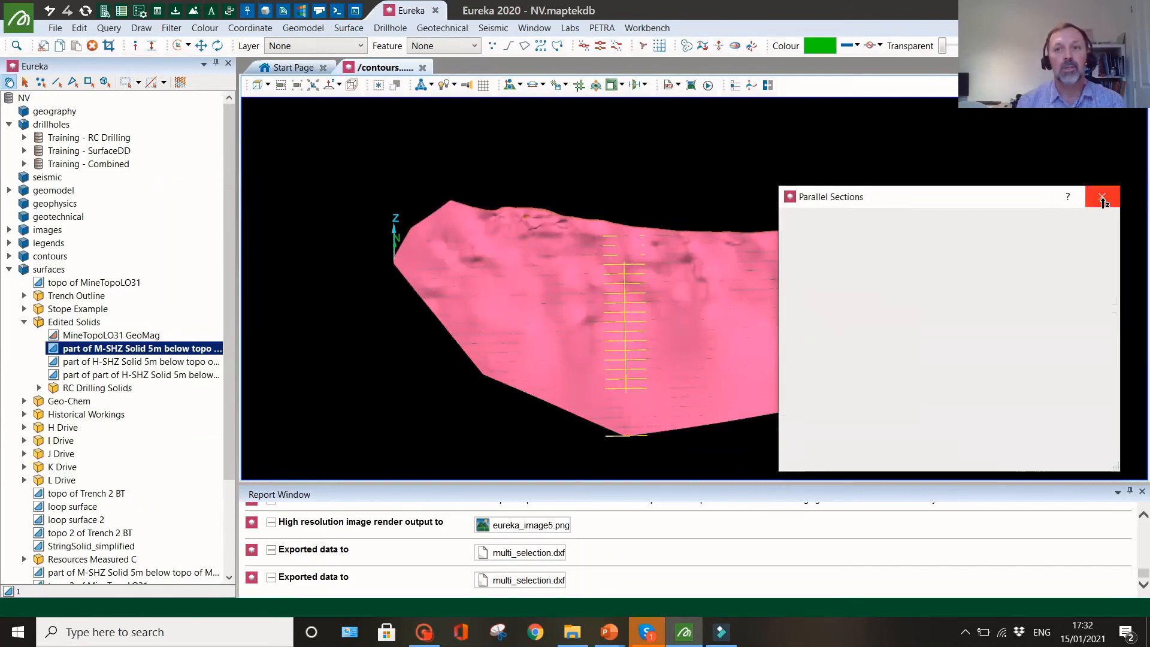
Step: Remove the M-SHZ solid from the view and inspect the newly created 30 m sections
left_click_drag(543, 312, 605, 277)
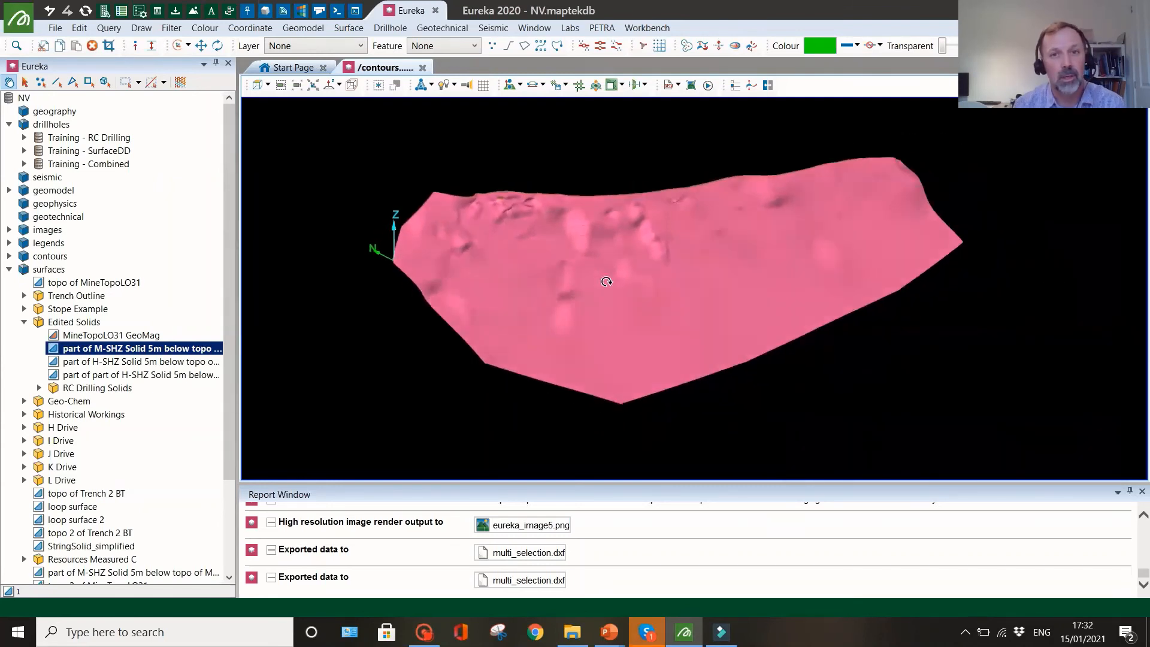
double_click(142, 354)
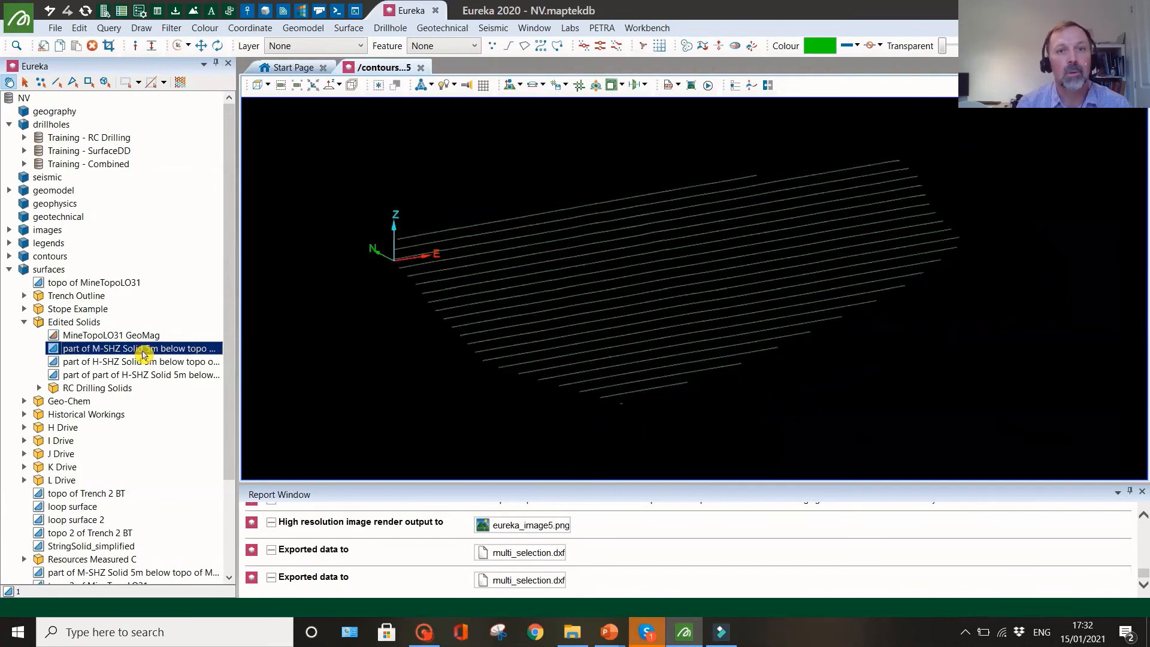
left_click_drag(363, 322, 483, 318)
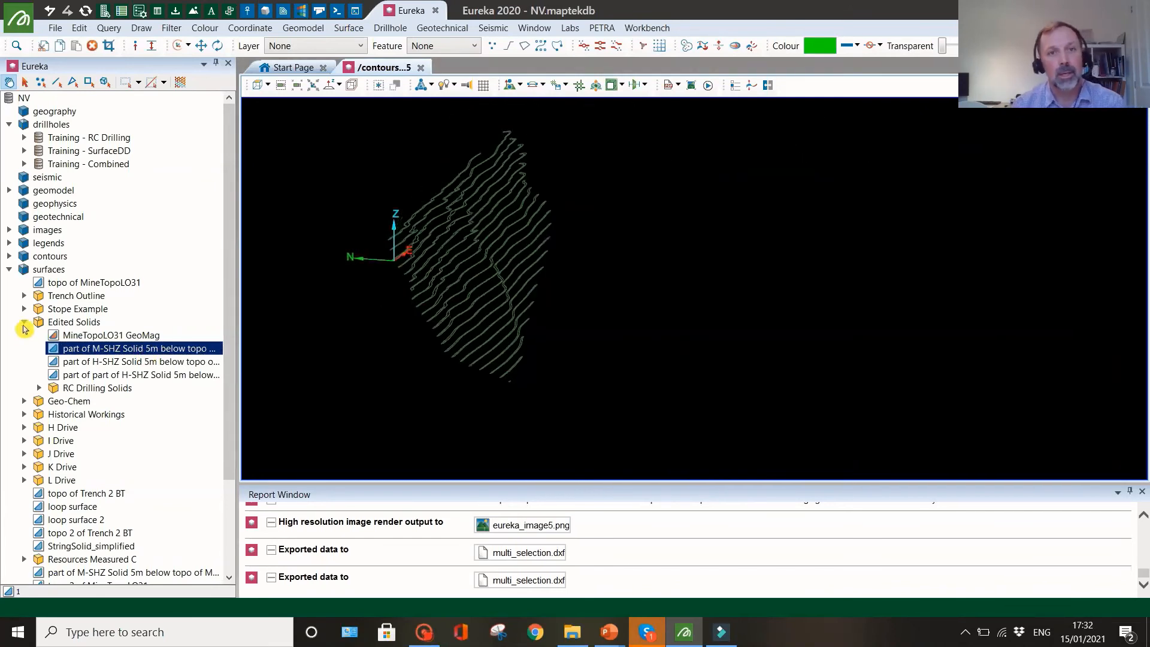
Step: Collapse Edited Solids, expand the newest M-SHZ sections container under contours, and select it to examine its section lines
left_click(24, 323)
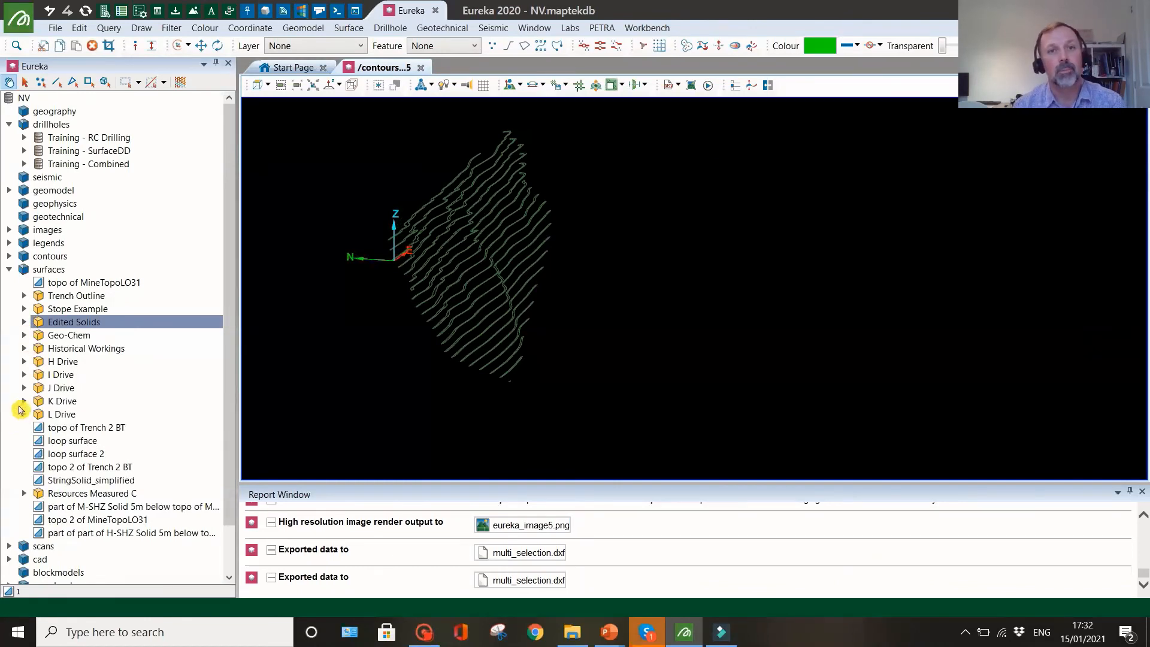
left_click(9, 257)
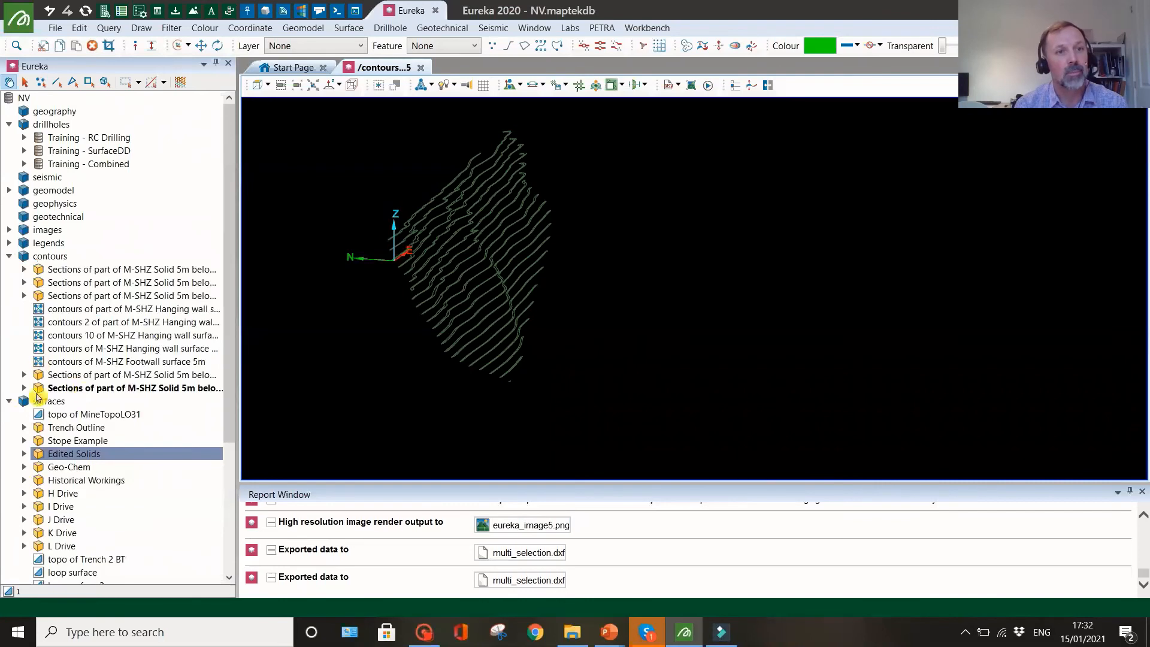
left_click(25, 388)
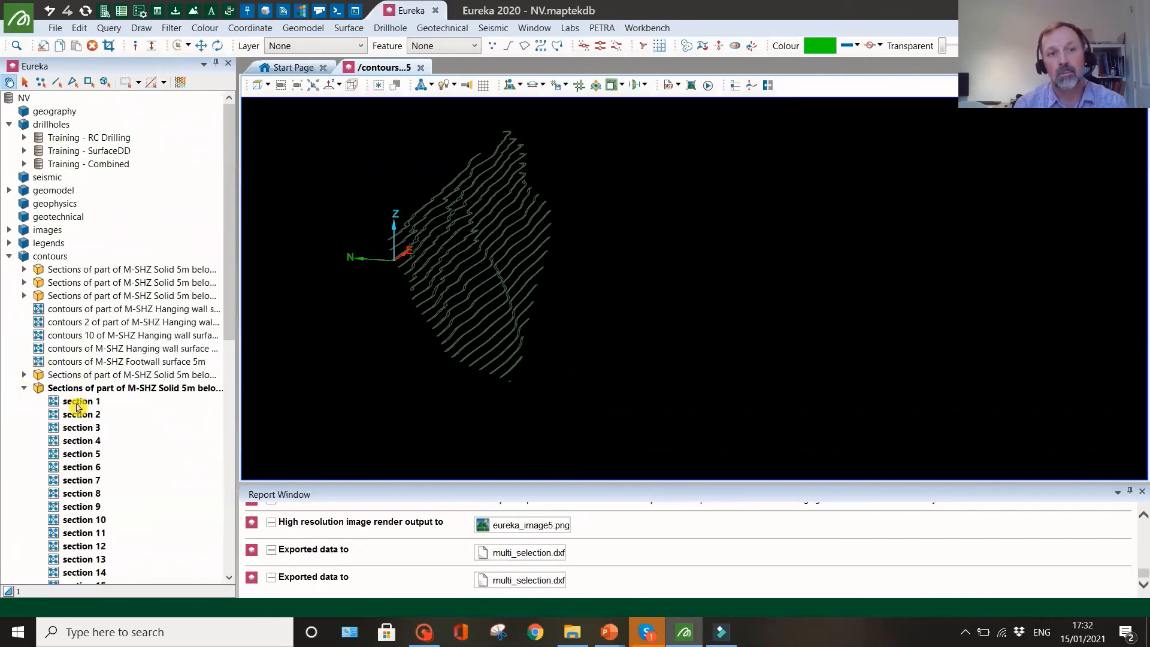
left_click(117, 389)
mouse_move(374, 348)
left_mouse_down()
mouse_move(398, 329)
mouse_move(336, 318)
mouse_move(317, 342)
mouse_move(275, 336)
mouse_move(553, 313)
left_mouse_up()
scroll(576, 301, "up", 3)
scroll(588, 330, "down", 2)
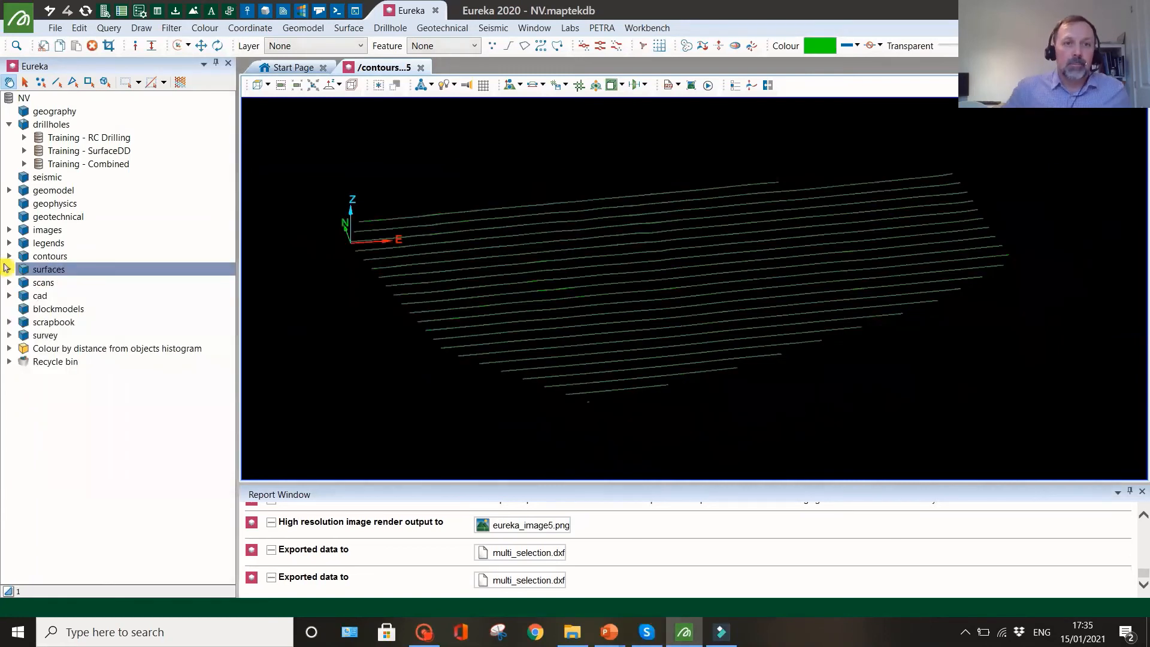
Step: Display the trimmed H-SHZ solid and define its Parallel Sections line from about (27070, -2841095, 11) up to (27039, -2840841, 534)
left_click(9, 269)
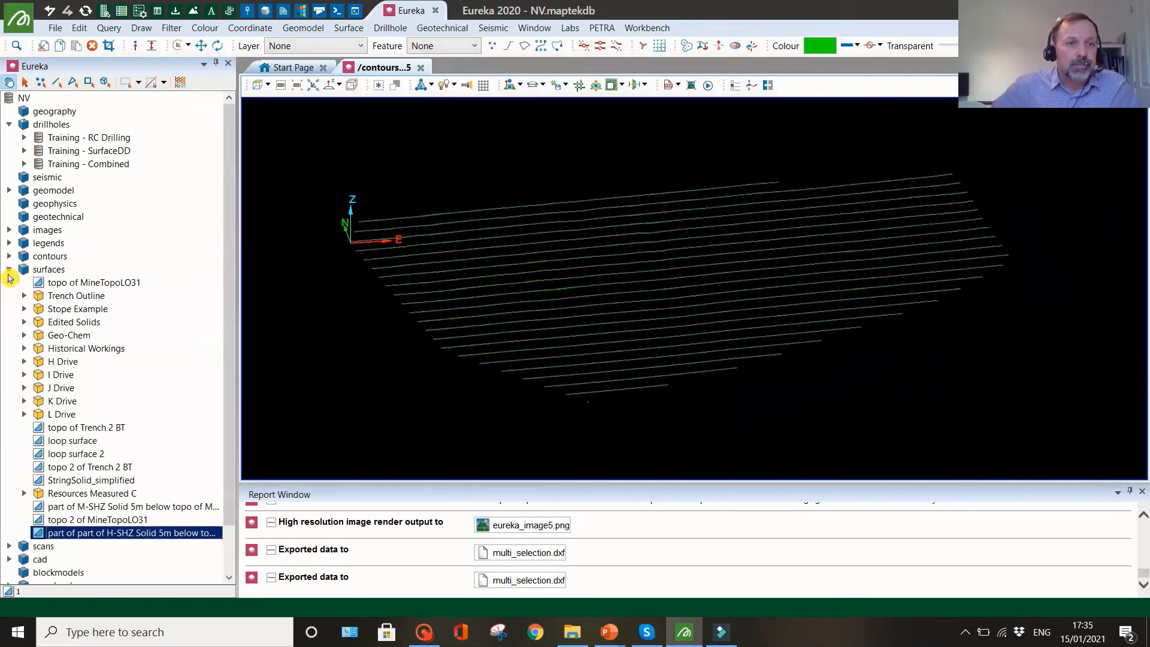
double_click(115, 534)
left_click_drag(480, 262, 447, 283)
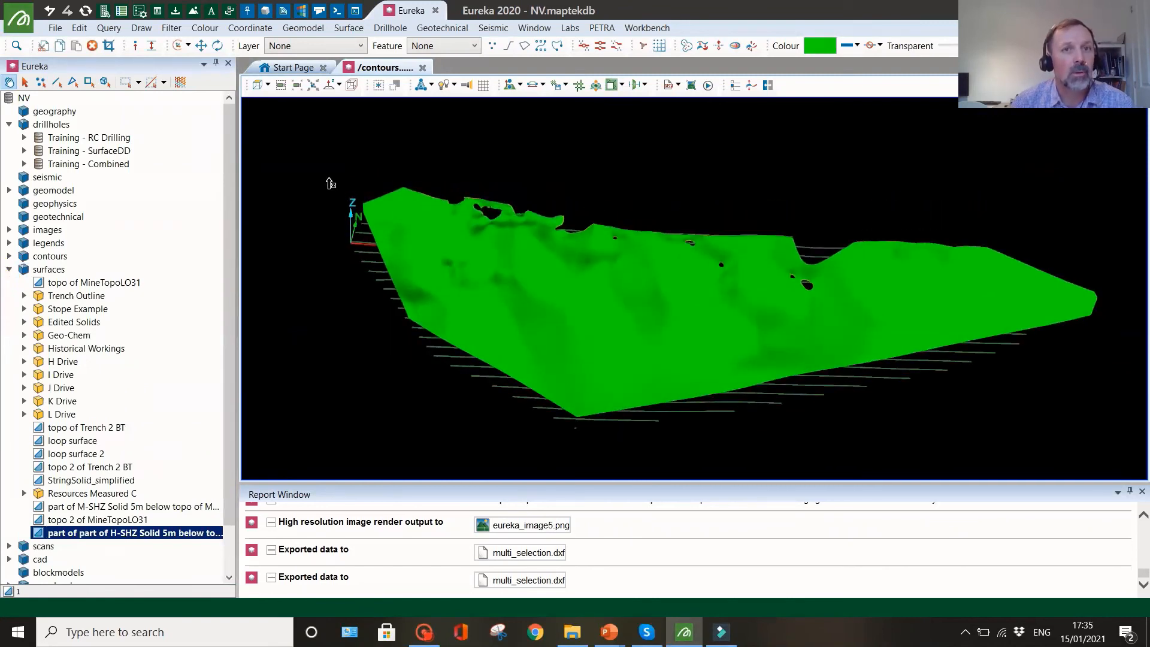
left_click(349, 27)
left_click(387, 174)
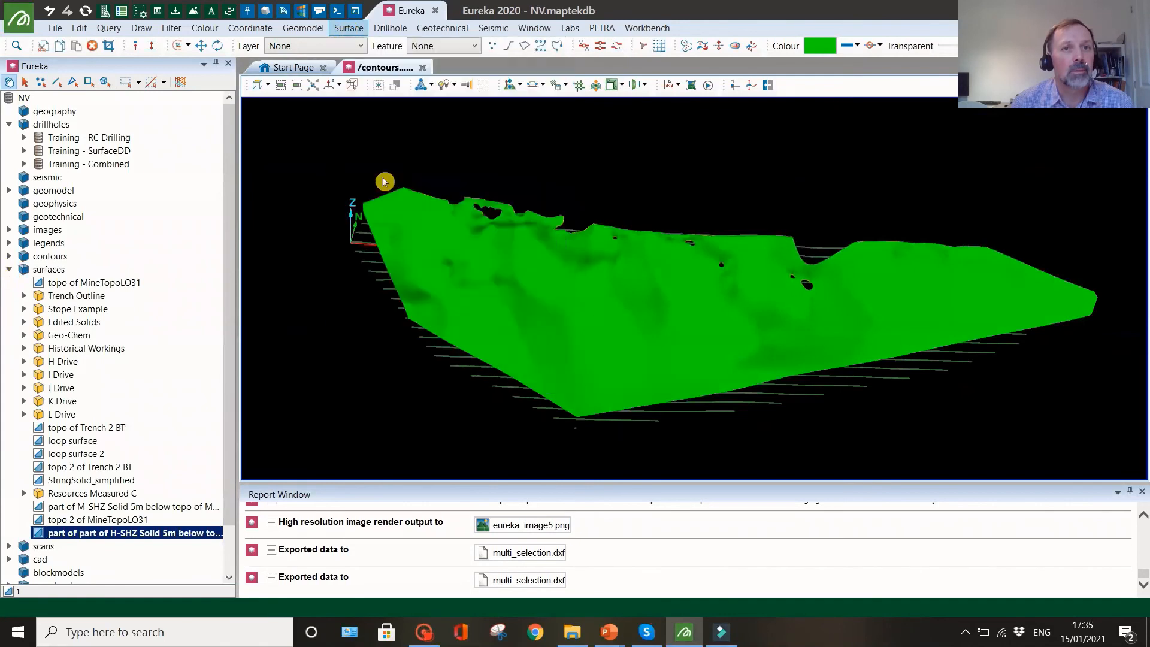
left_click(576, 419)
left_click(578, 233)
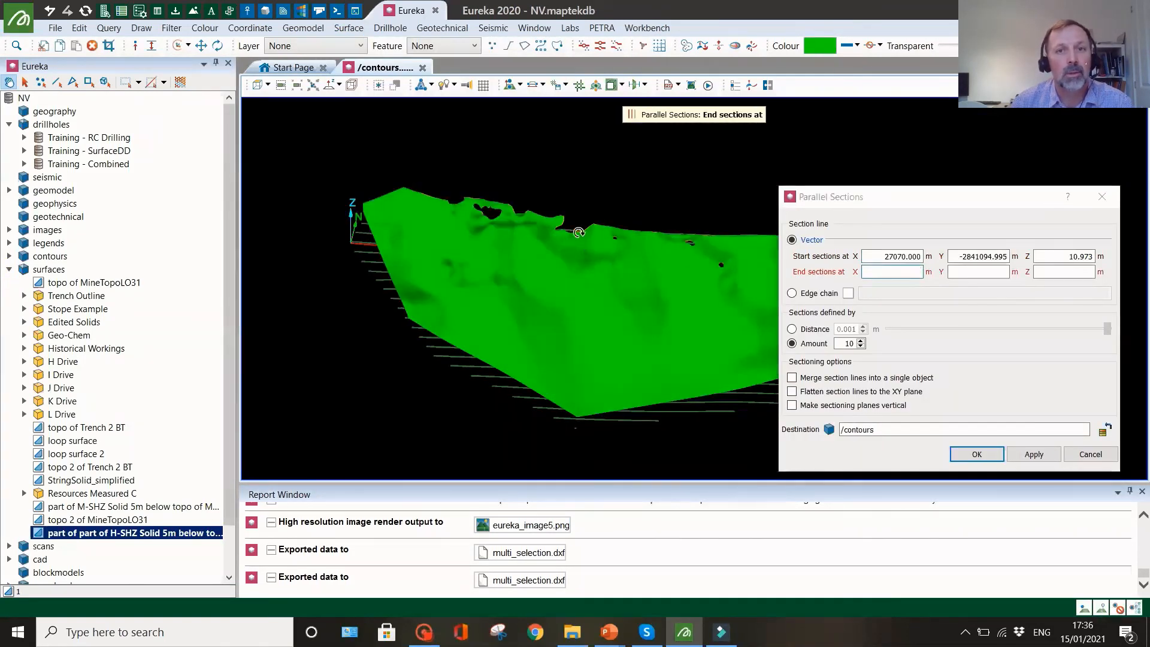
Step: Define the sections by a distance of 30 m, create the H-SHZ sections in /contours, and close Parallel Sections
left_click(814, 329)
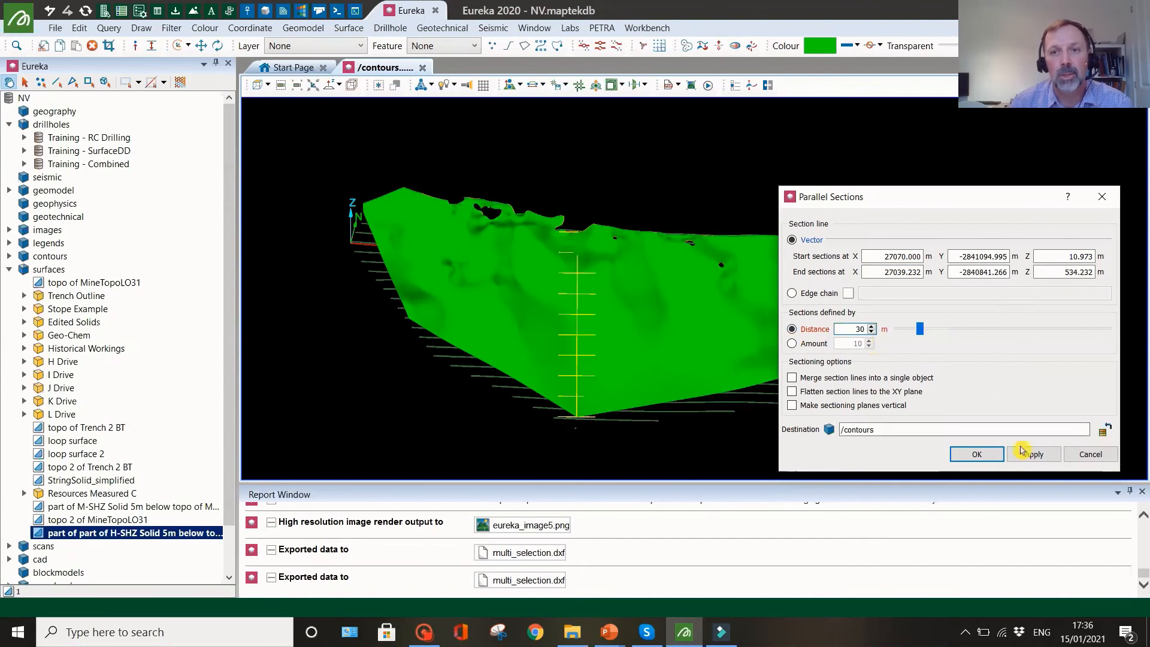
left_click(648, 351)
left_click(1032, 457)
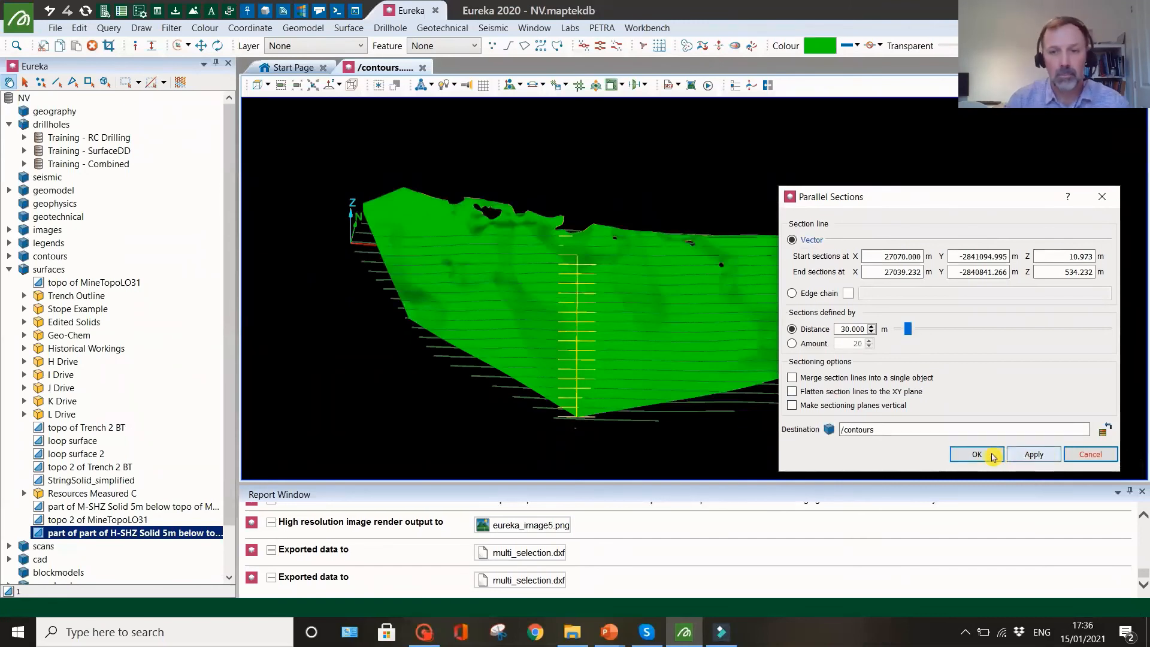
left_click(1101, 196)
left_click_drag(670, 344, 674, 381)
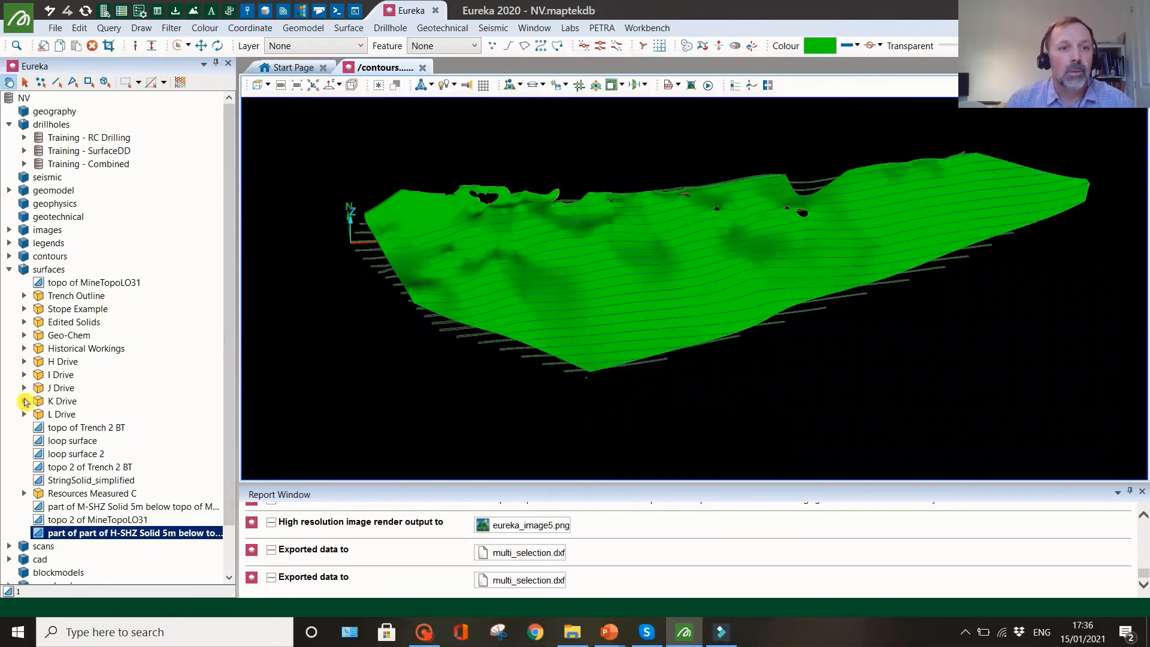
Step: Select the new H-SHZ sections container under contours and recolour its section lines pink
left_click(9, 269)
left_click(10, 257)
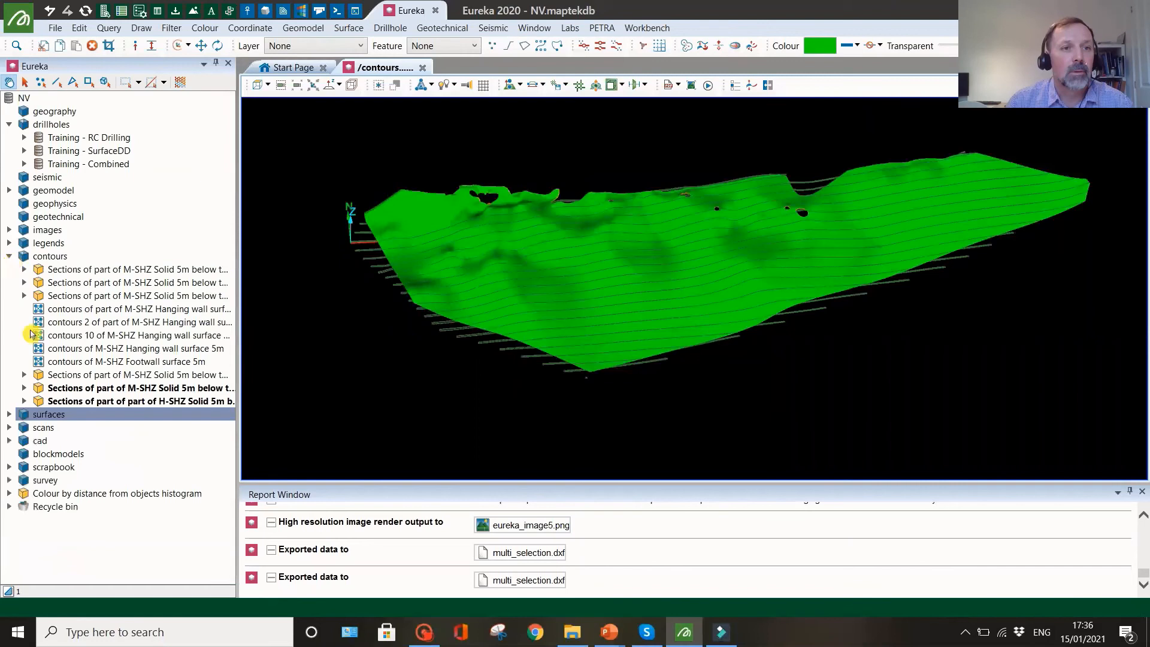
left_click(68, 403)
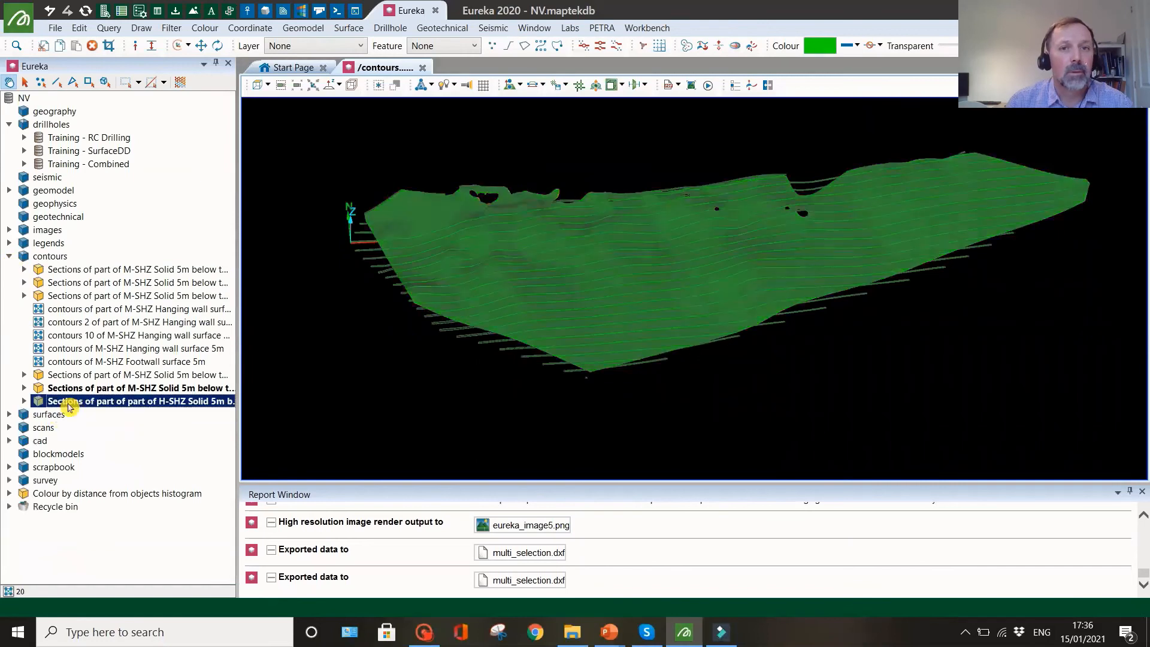
left_click(822, 50)
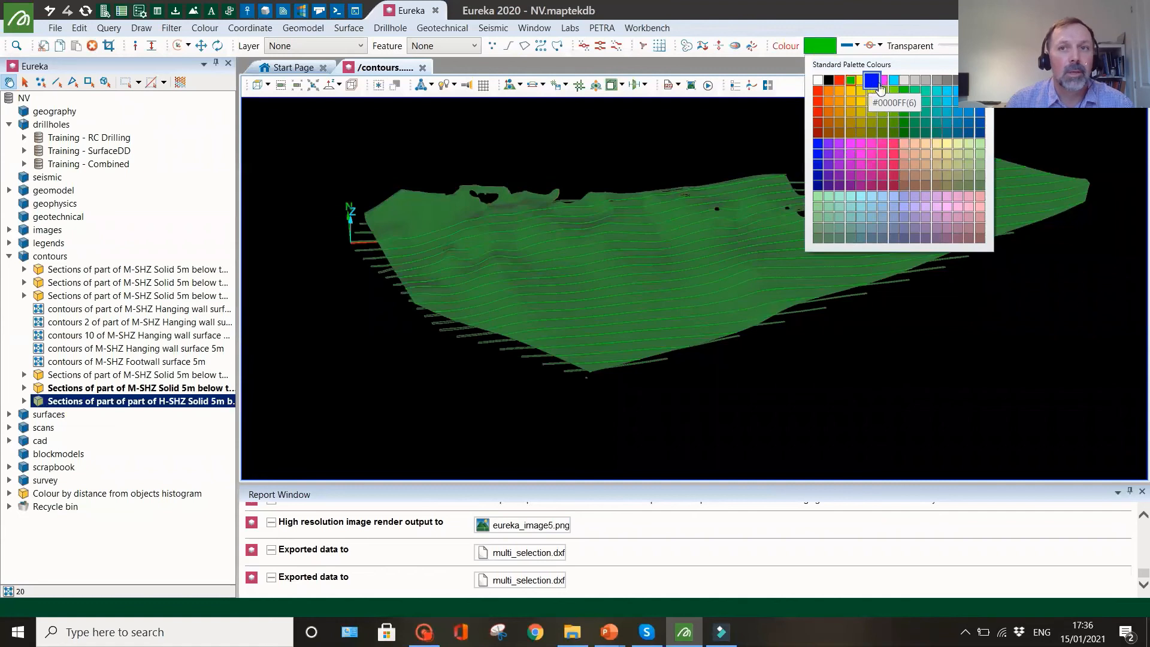
left_click(887, 153)
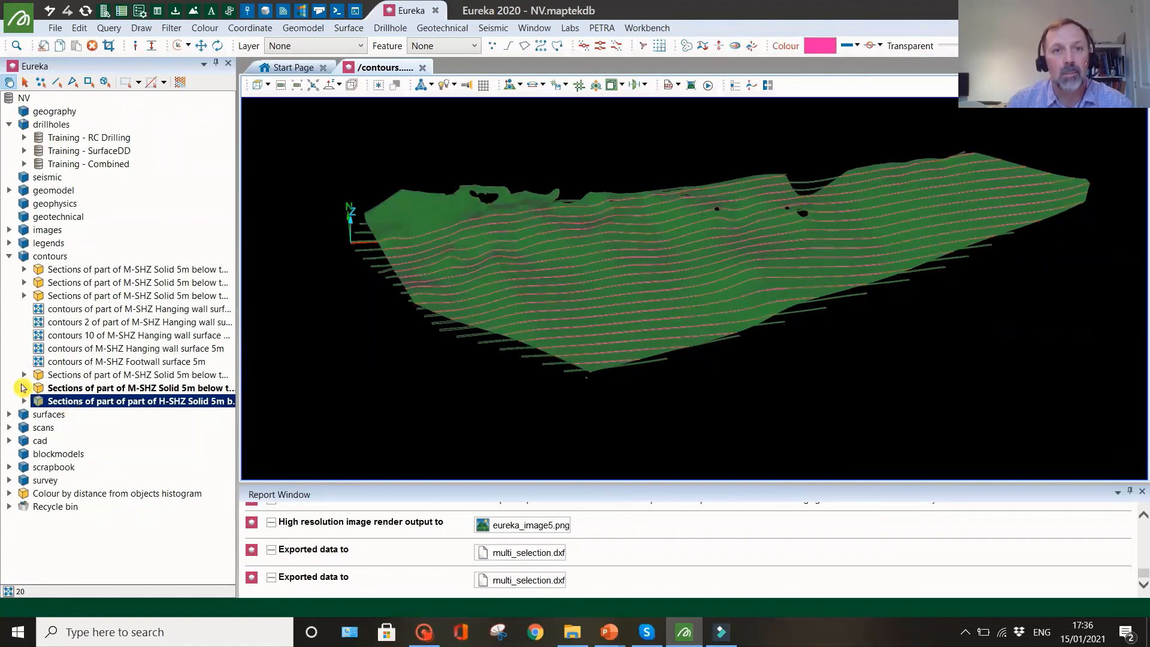
Step: Remove the trimmed H-SHZ solid from the view and inspect the M-SHZ and H-SHZ section lines together in plan
left_click(9, 256)
left_click(9, 270)
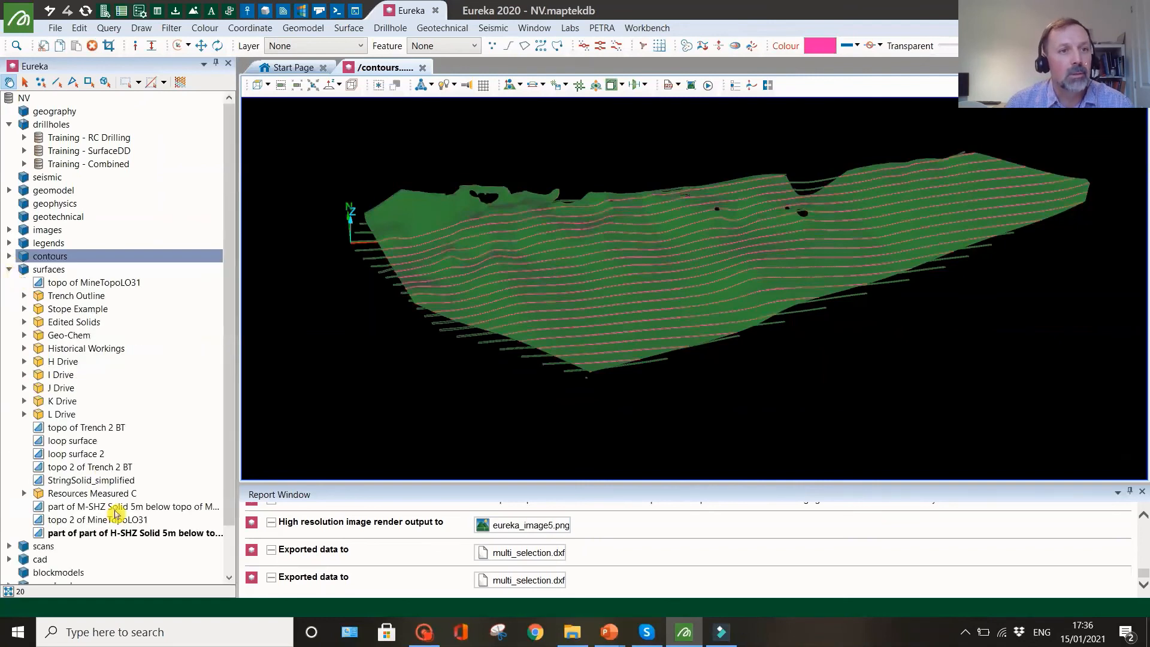
left_click(120, 533)
middle_click(118, 538)
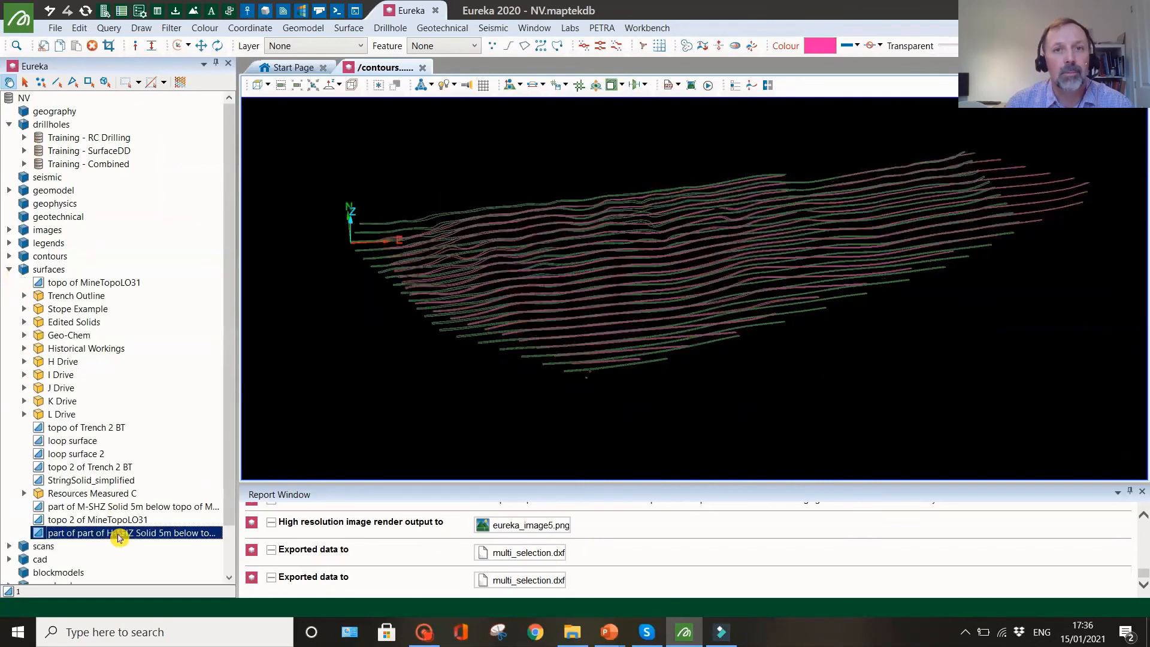
left_click_drag(491, 335, 478, 427)
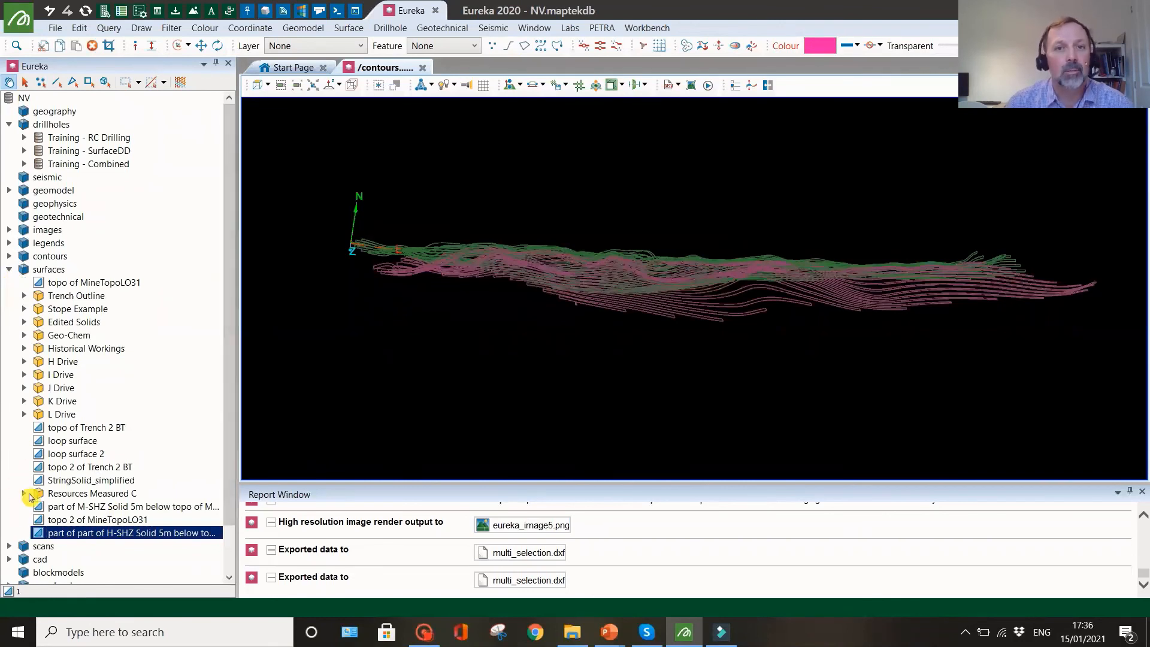
Step: Expand the newest M-SHZ sections container, remove all its sections from the view, and display only section 1
left_click(9, 269)
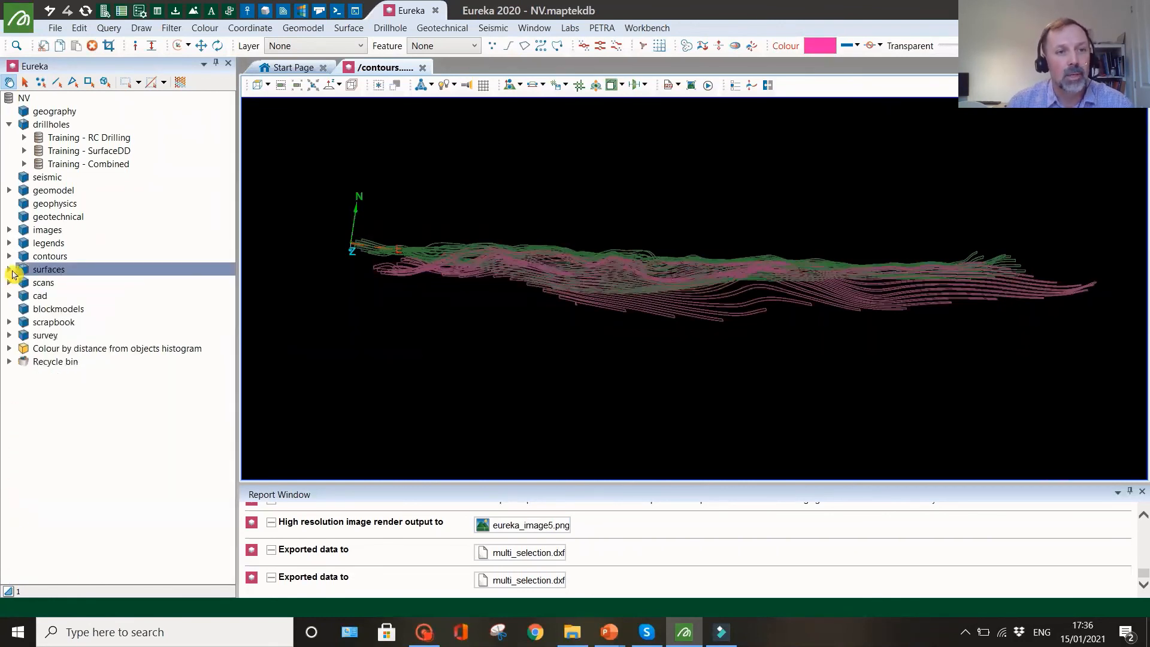
left_click(10, 257)
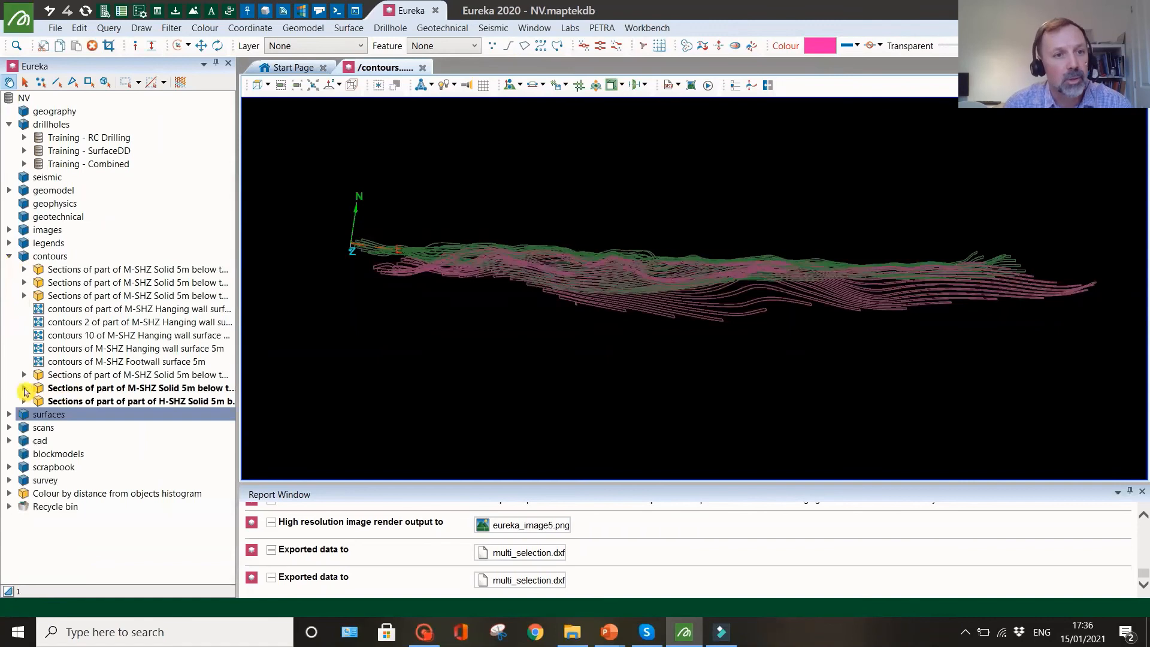
left_click(25, 391)
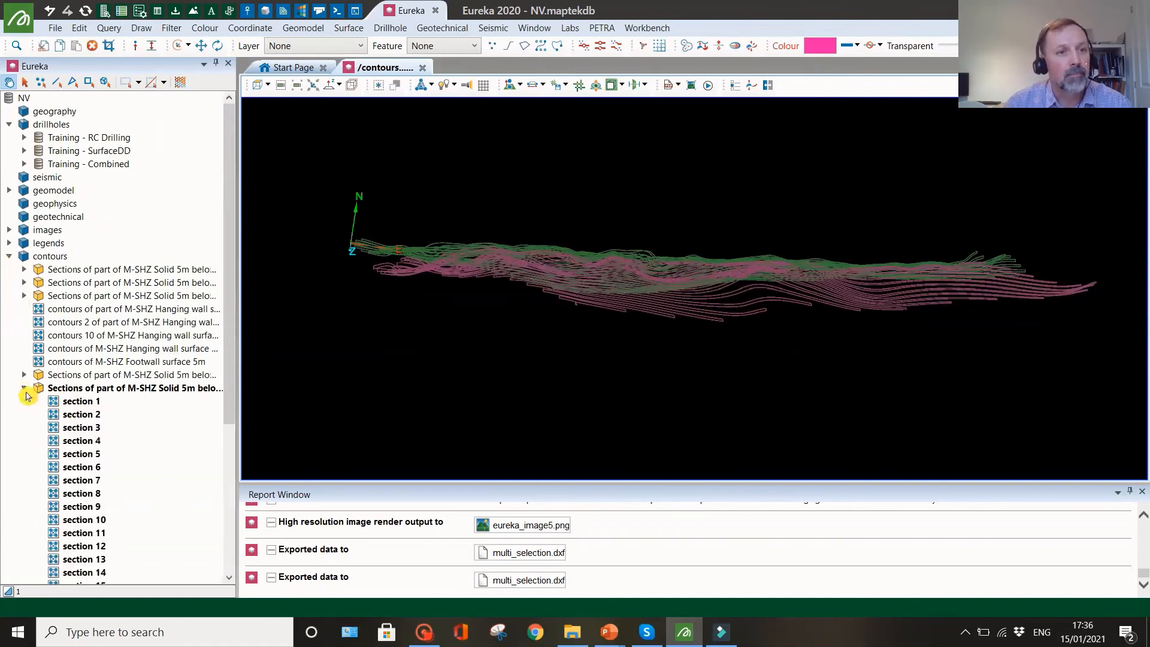
left_click(69, 391)
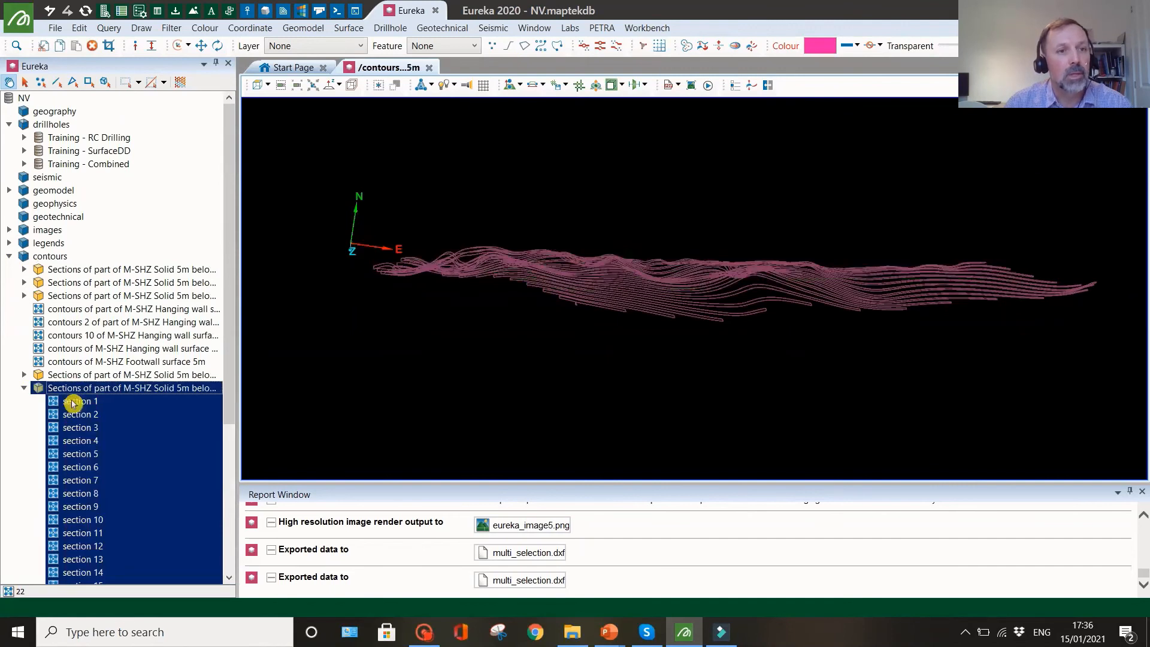
left_click(60, 414)
left_click(84, 401)
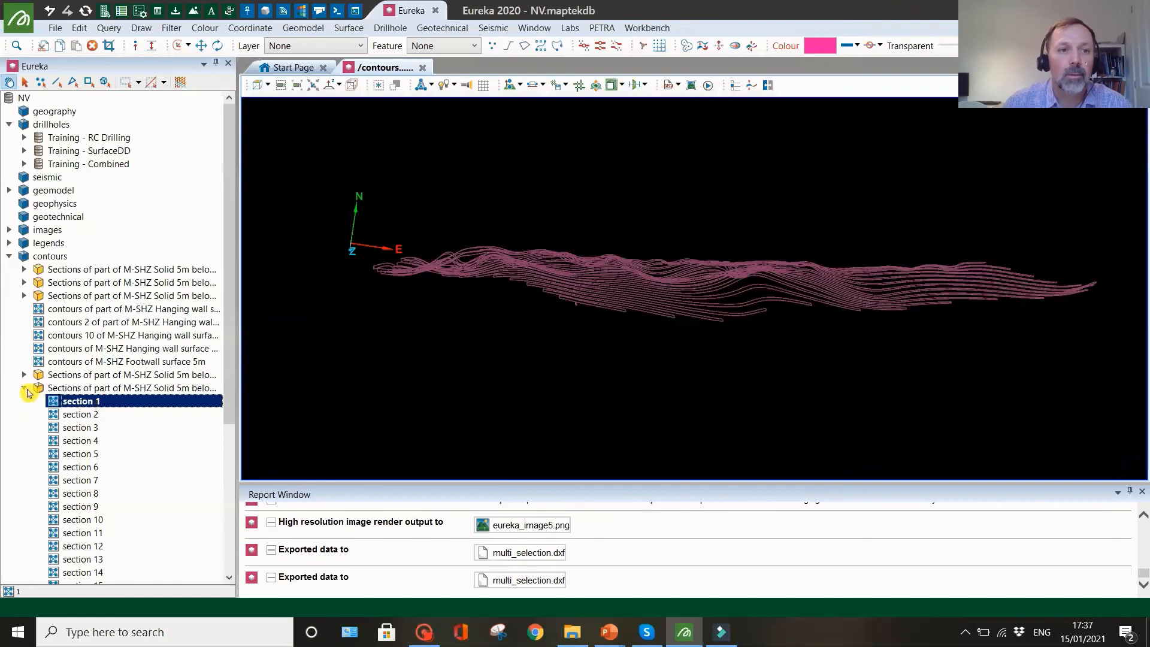
Step: Display section 22 of the newest M-SHZ sections in place of section 1 and collapse the container
left_click(24, 388)
left_click(25, 388)
scroll(114, 439, "down", 6)
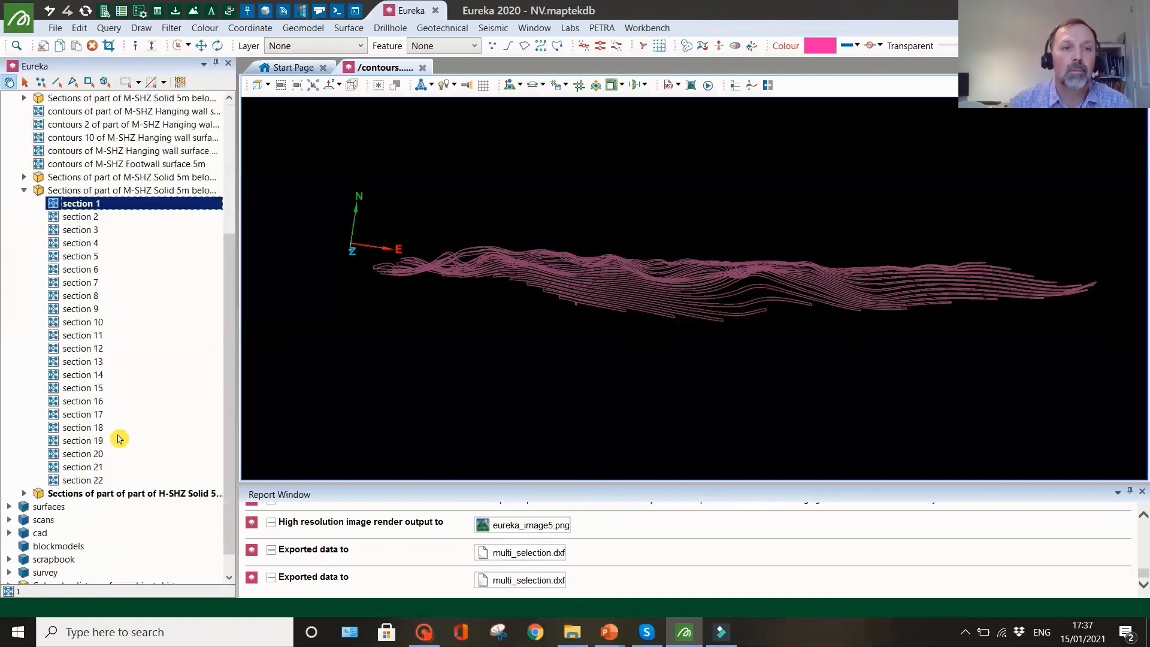
left_click(92, 454)
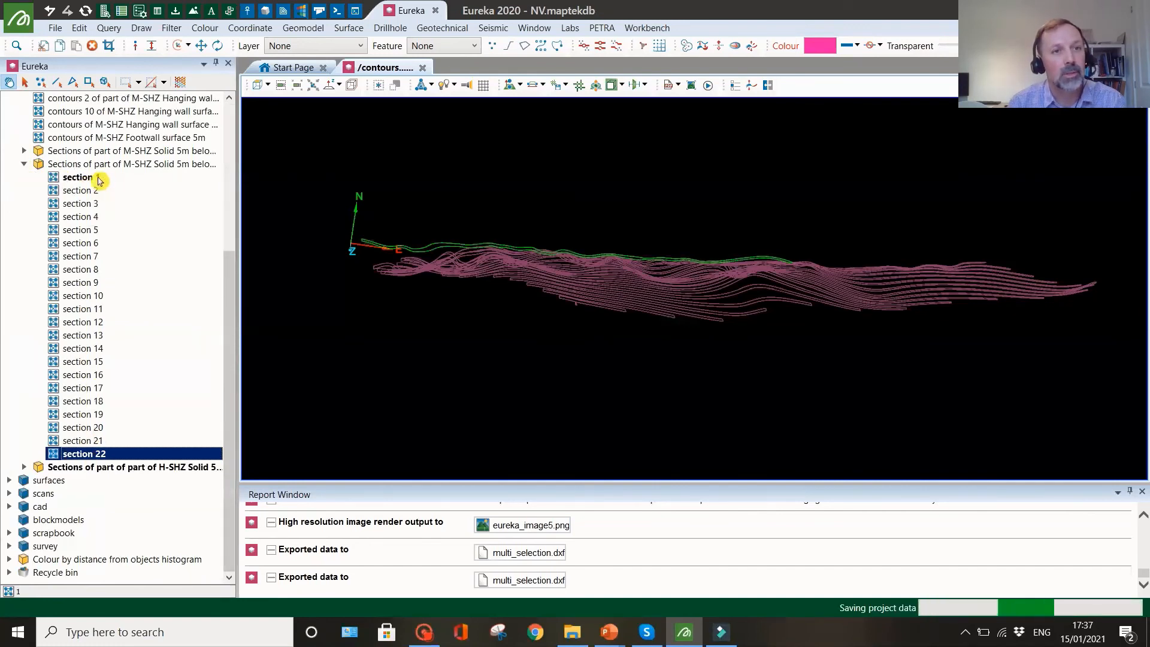
left_click(98, 178)
left_click(25, 165)
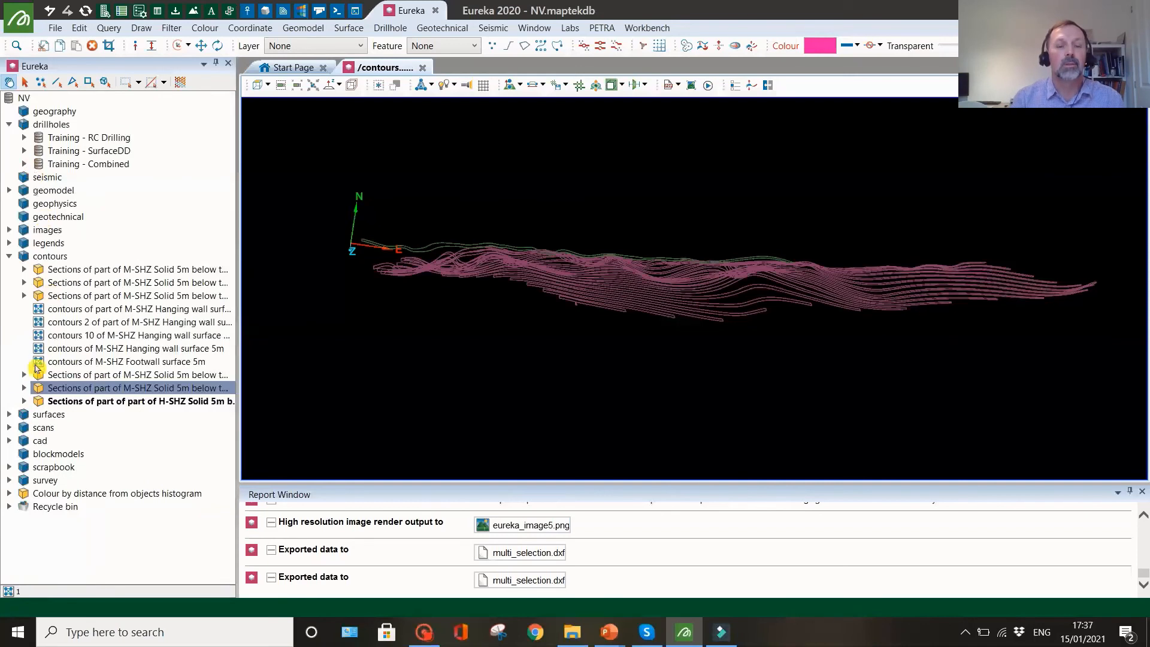
Step: Remove all H-SHZ sections from the view, expand their container, and display only section 20
left_click(66, 403)
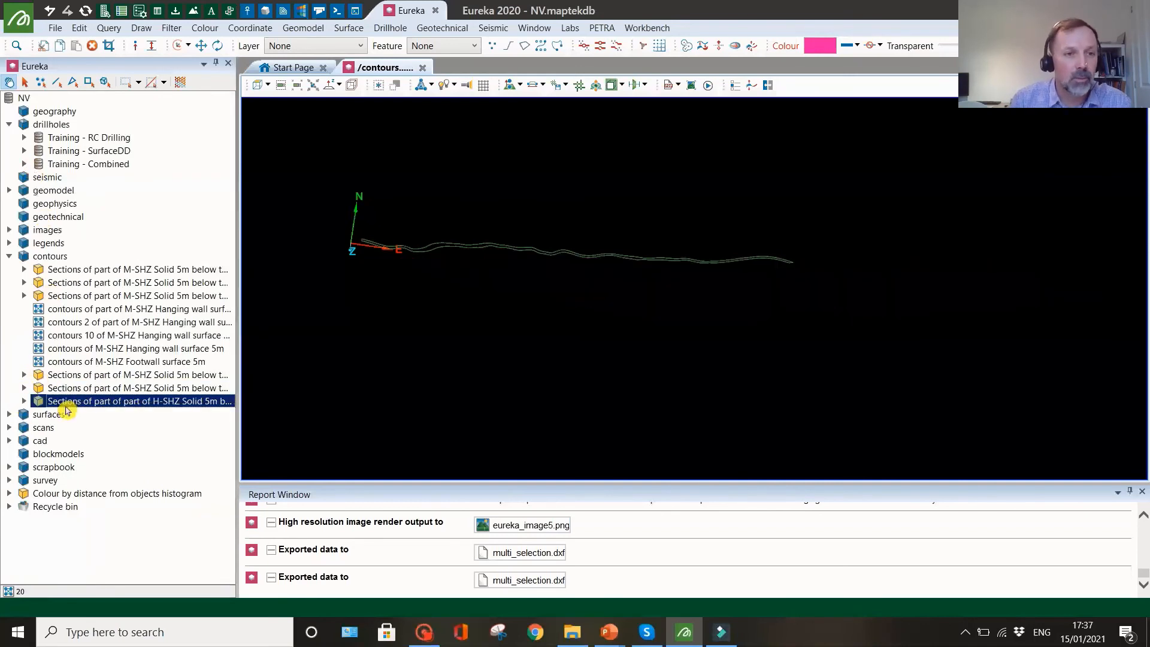
left_click(25, 401)
scroll(31, 397, "down", 5)
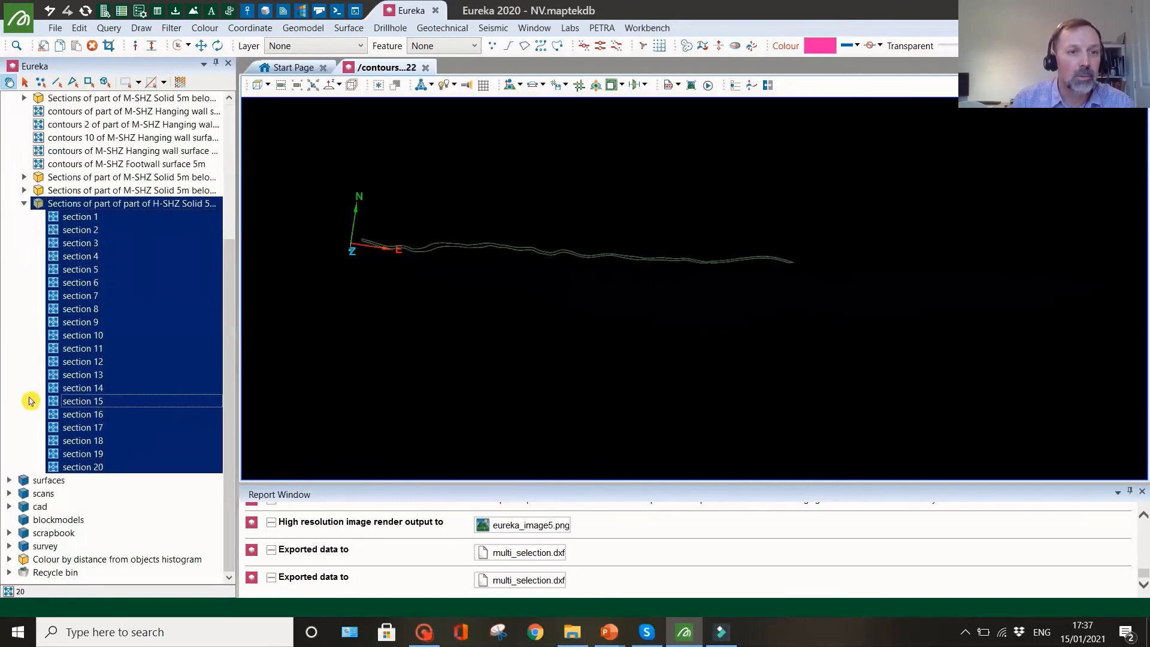
left_click(31, 401)
left_click(80, 467)
Step: Examine where the displayed M-SHZ and H-SHZ outlines run close together and how they relate along their length
scroll(563, 252, "up", 3)
scroll(565, 256, "up", 2)
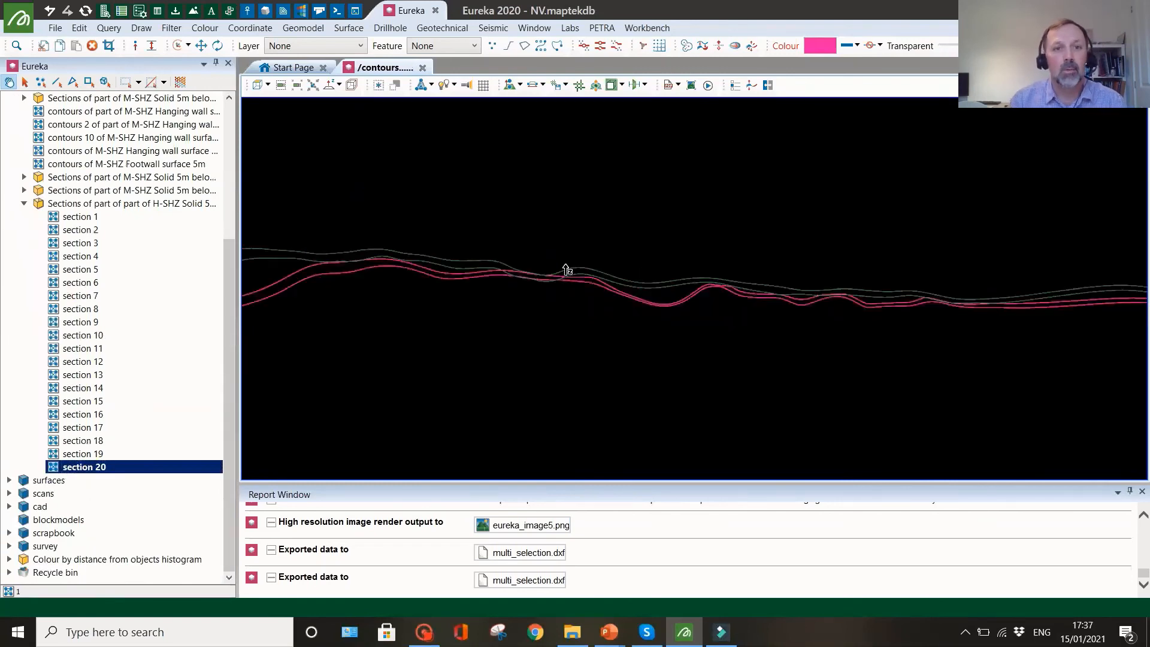
scroll(589, 293, "down", 1)
scroll(589, 292, "down", 2)
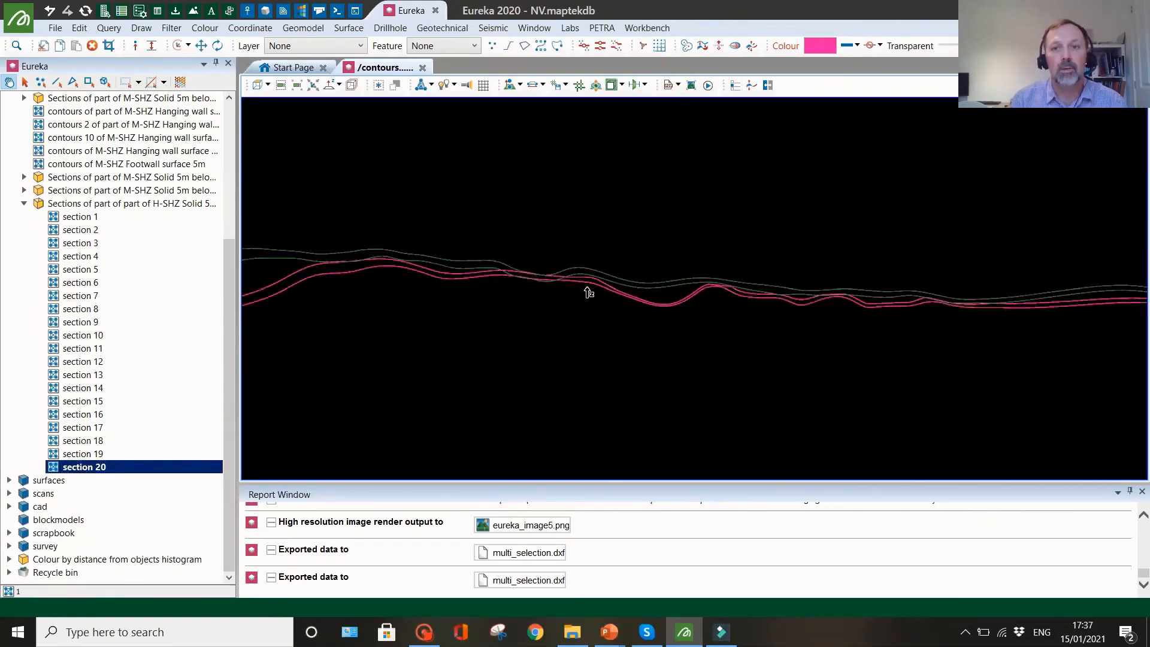
scroll(573, 292, "up", 2)
right_click_drag(573, 293, 677, 303)
scroll(676, 303, "up", 2)
scroll(677, 304, "down", 1)
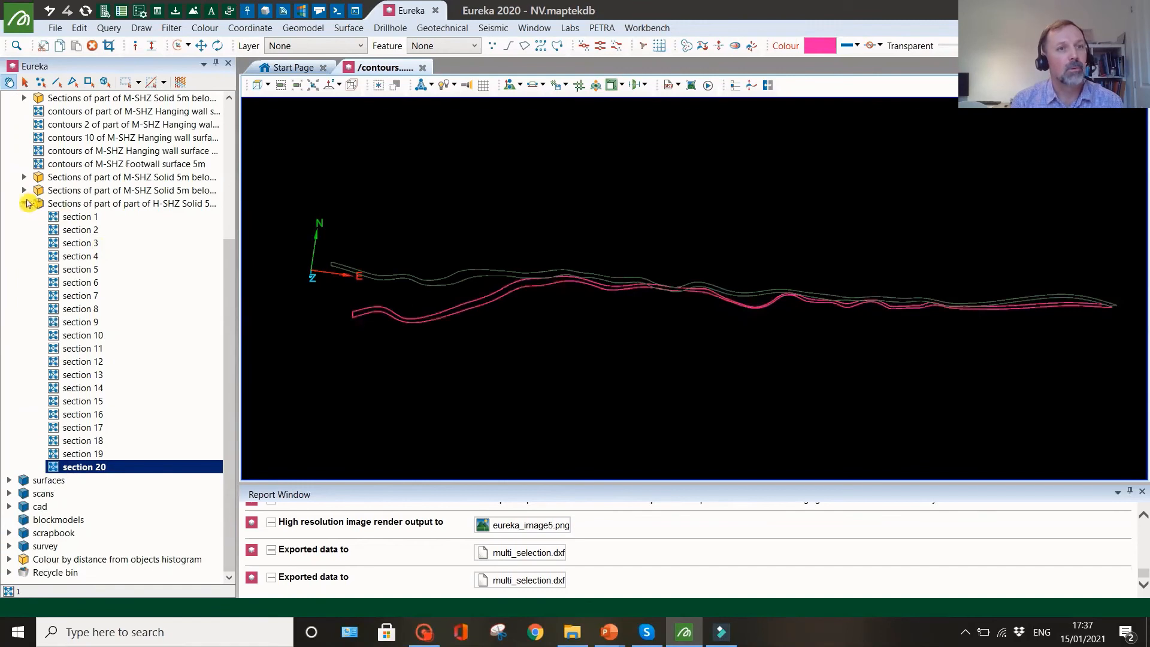
scroll(410, 277, "up", 1)
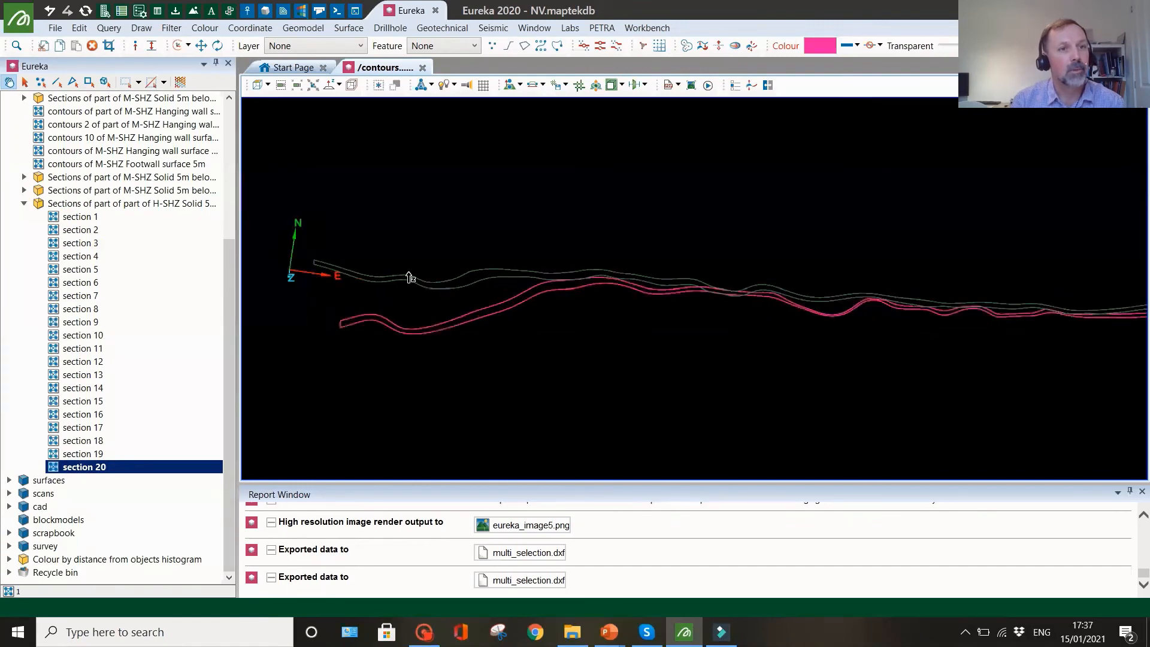
scroll(419, 271, "down", 1)
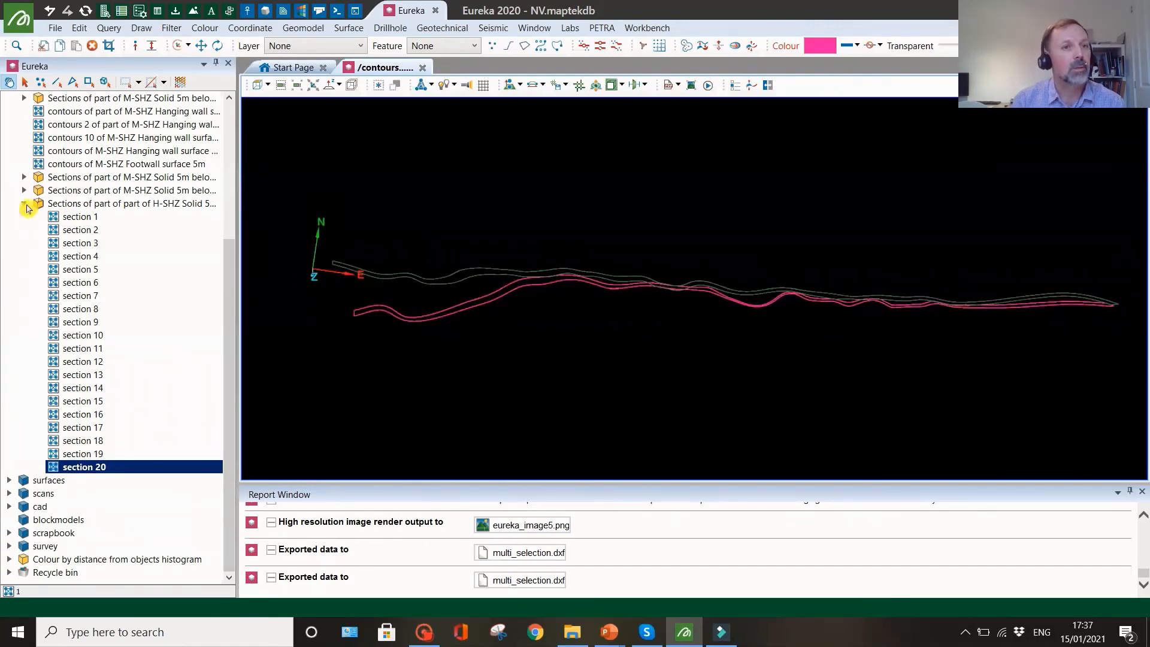
Step: Expand the newest M-SHZ sections container and add its section 22 to the selection with H-SHZ section 20
left_click(24, 191)
scroll(157, 374, "down", 6)
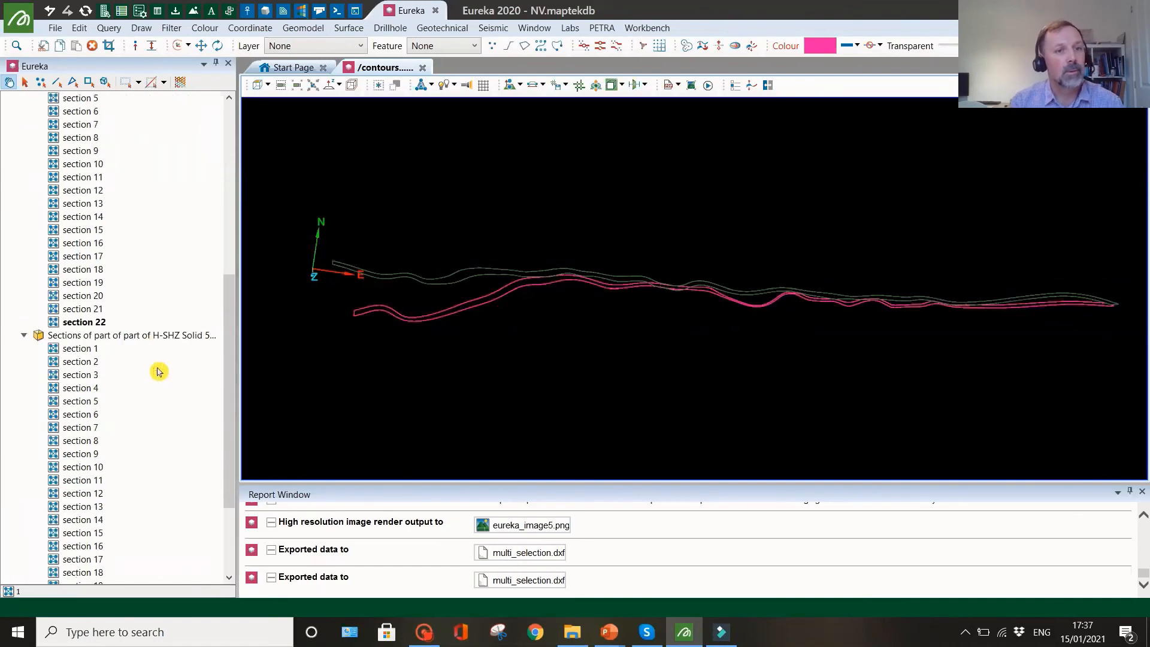
scroll(156, 365, "down", 1)
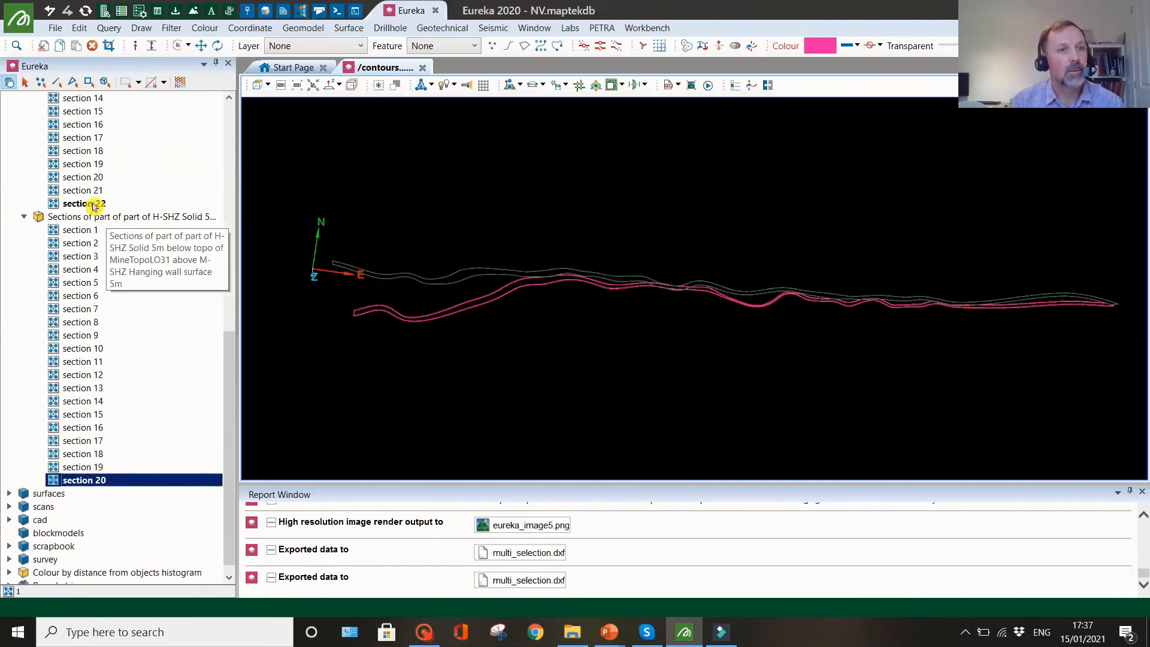
left_click(86, 204, "ctrl")
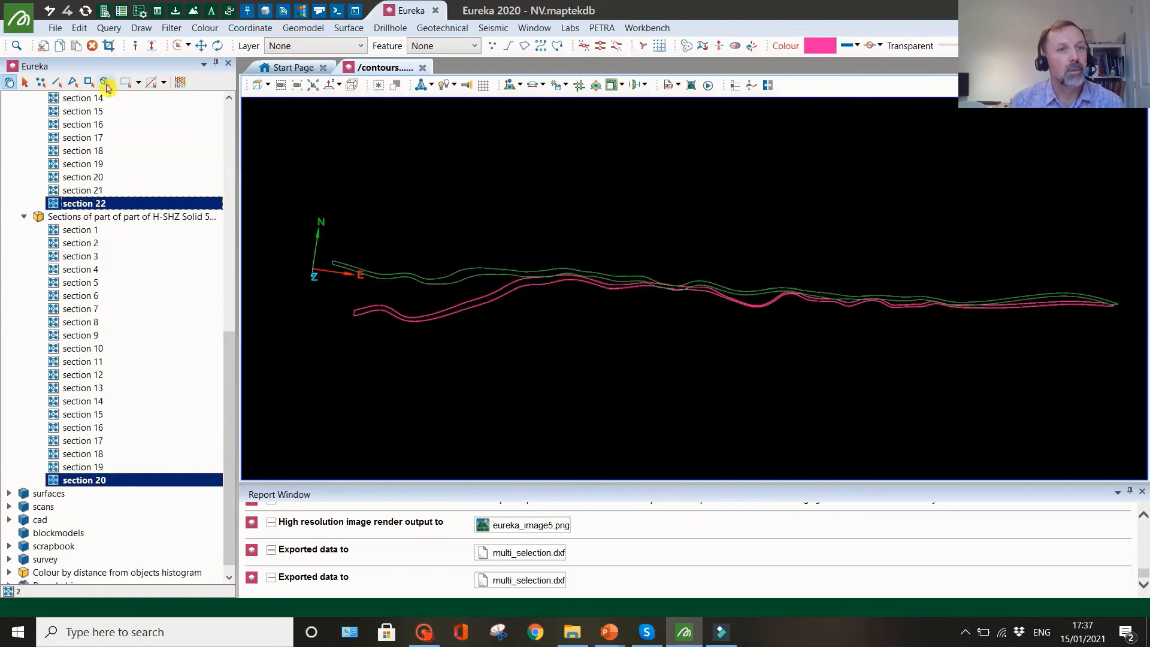
Step: Export the two selected sections in metres to the single DXF file multi_selection.dxf on the desktop
left_click(60, 31)
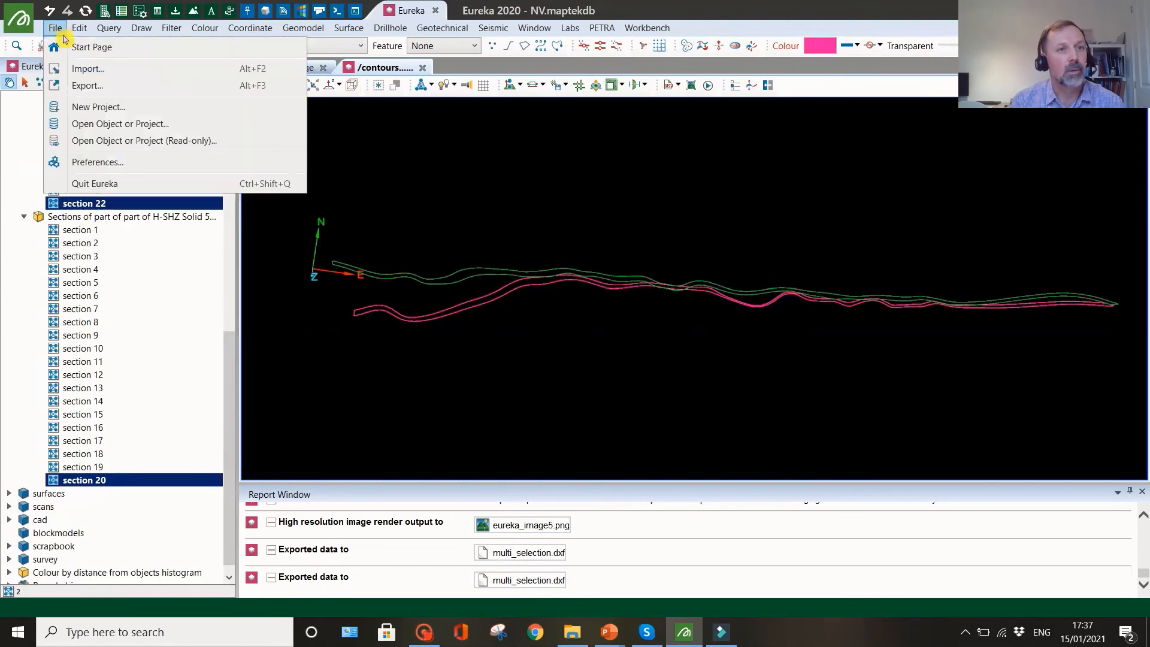
left_click(84, 86)
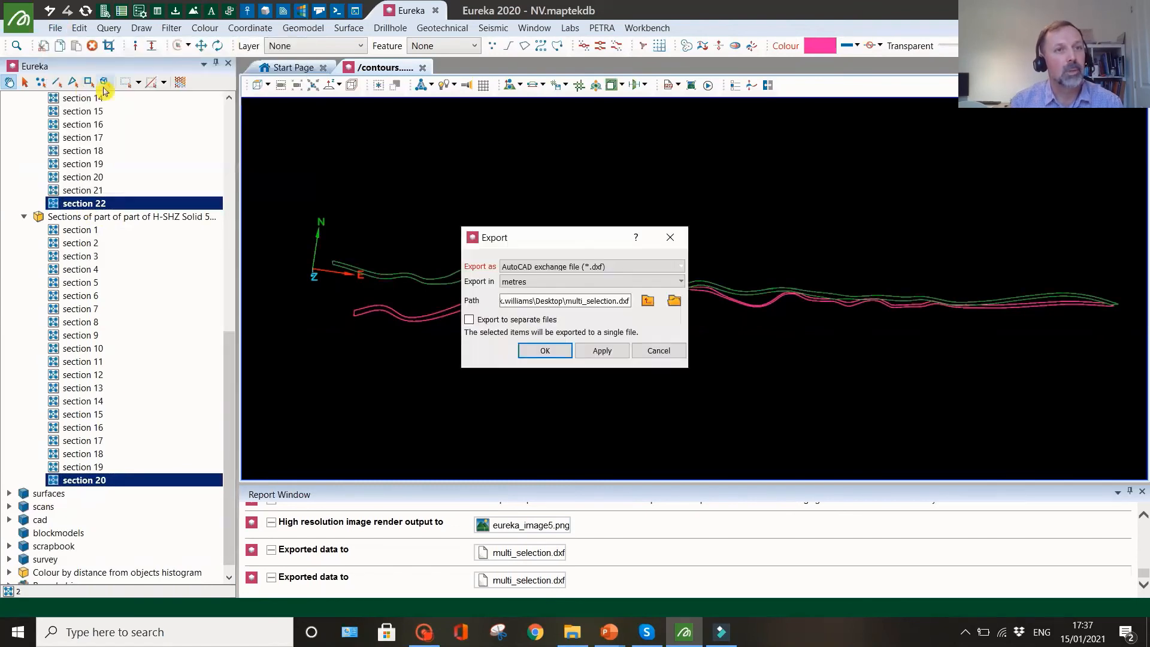
left_click(605, 350)
left_click(607, 327)
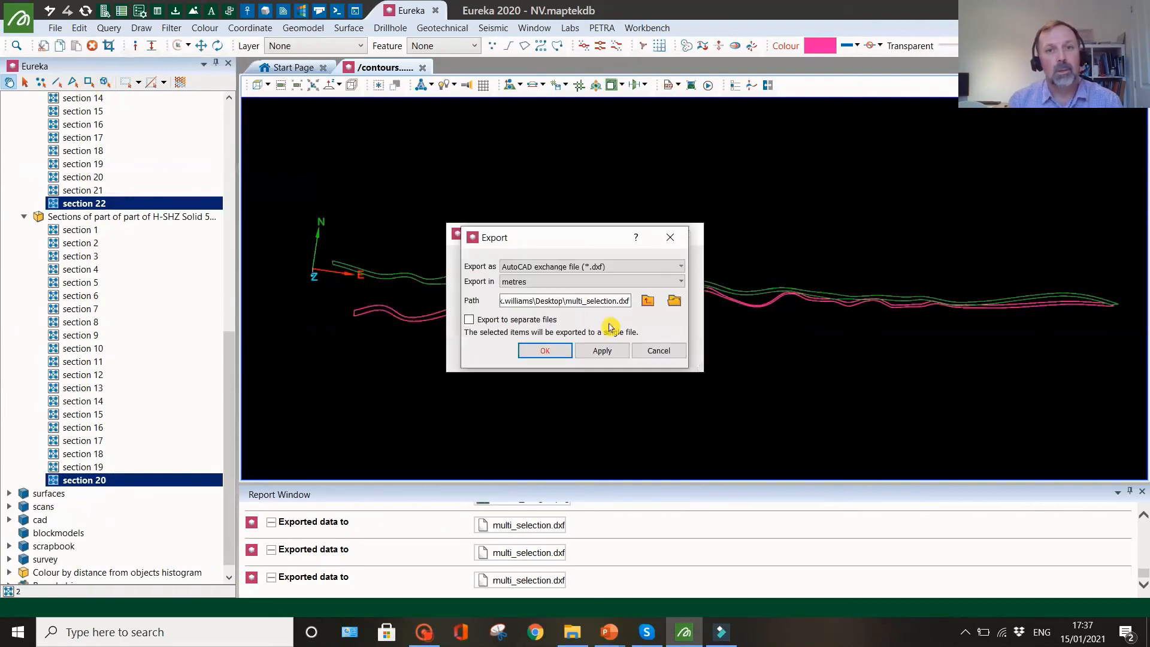
left_click(670, 237)
scroll(687, 339, "down", 2)
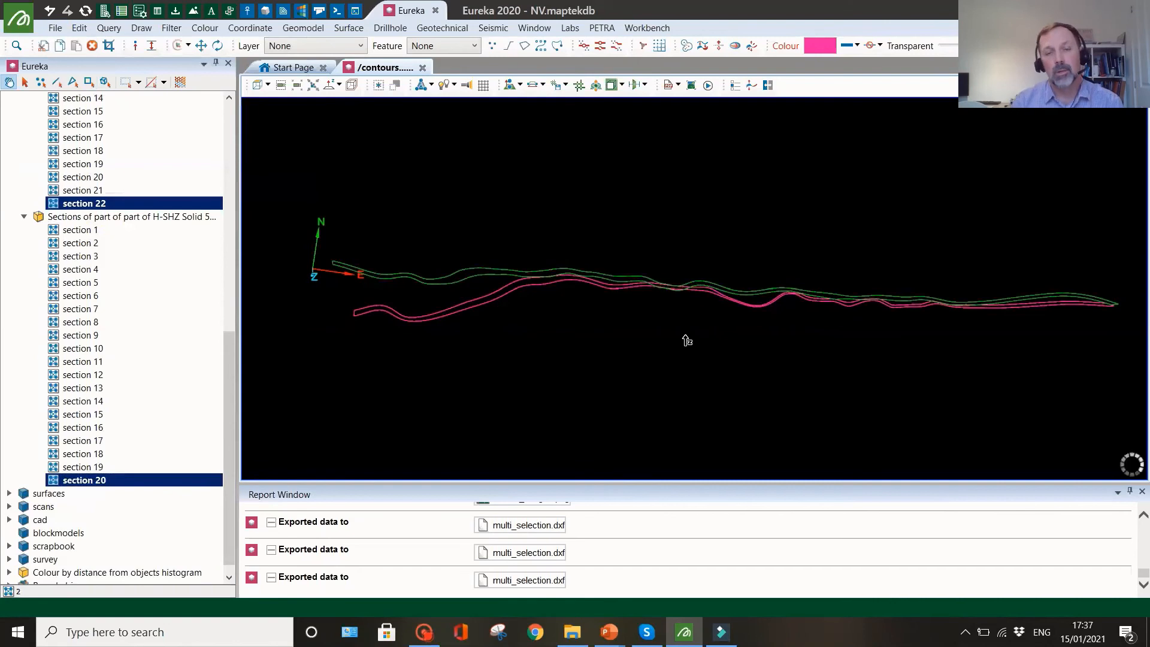